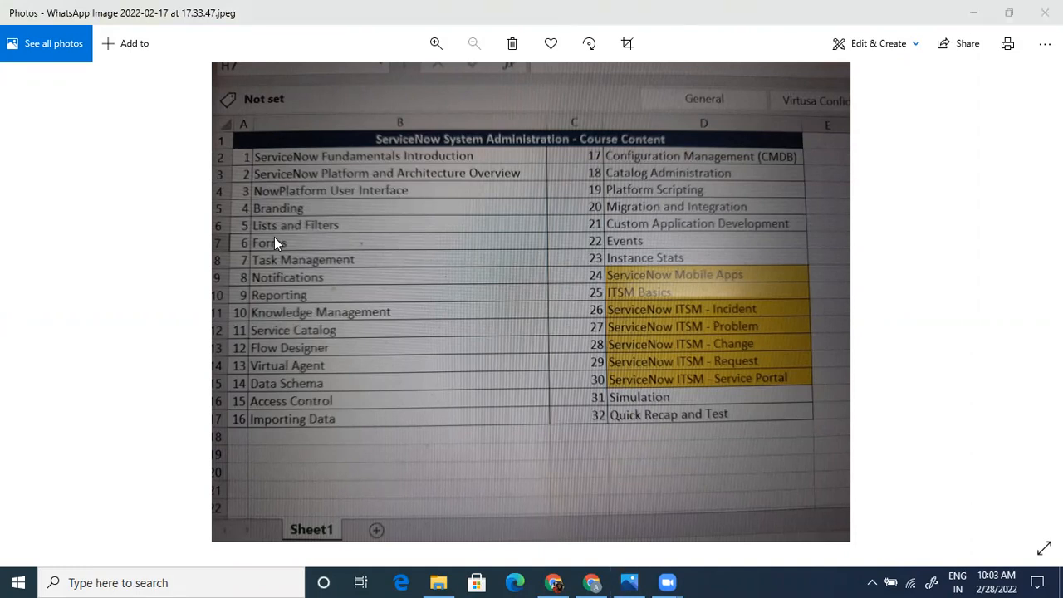
Step: Switch to the Now Learning course in Chrome and locate the ServiceNow Fundamentals Simulator (Rome) activities in the learning path
key("alt+Tab")
key("alt+Tab")
left_click_drag(226, 335, 230, 243)
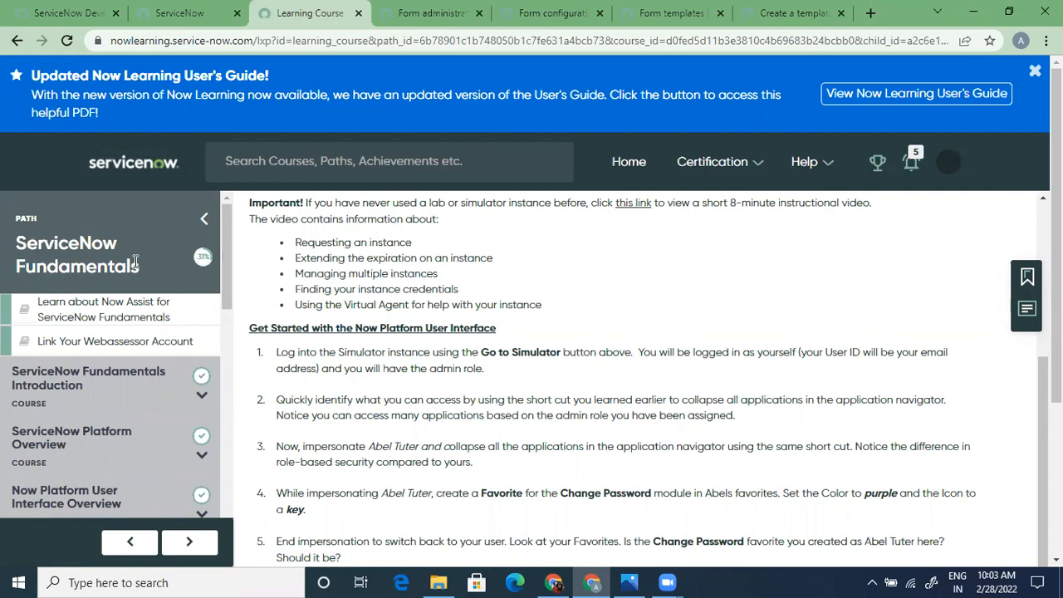
scroll(224, 315, "down", 1)
left_click_drag(225, 324, 230, 538)
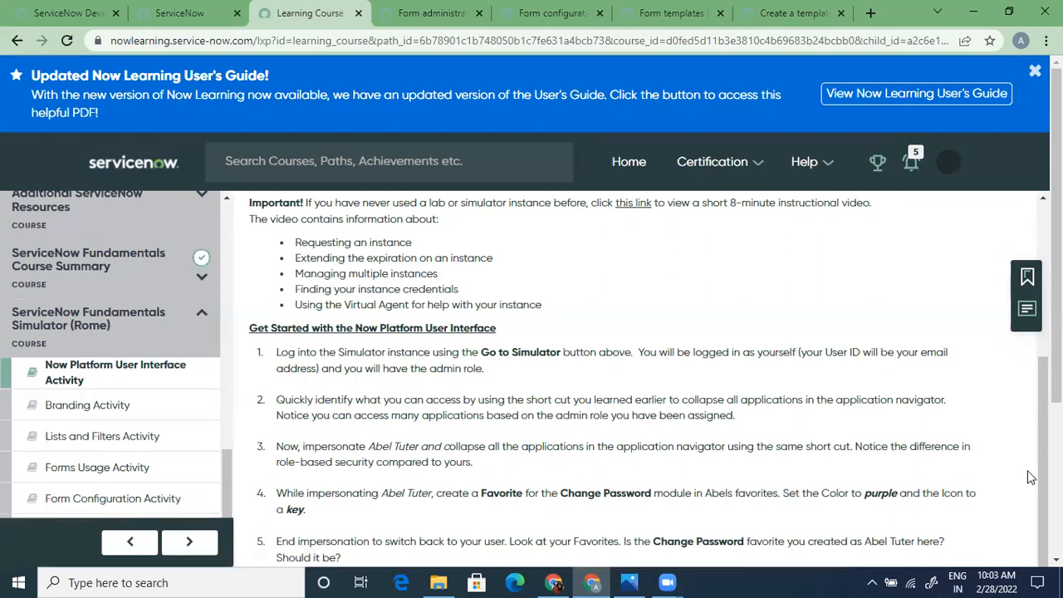
Step: Read through the simulator task instructions of the Now Platform User Interface Activity
scroll(639, 373, "up", 3)
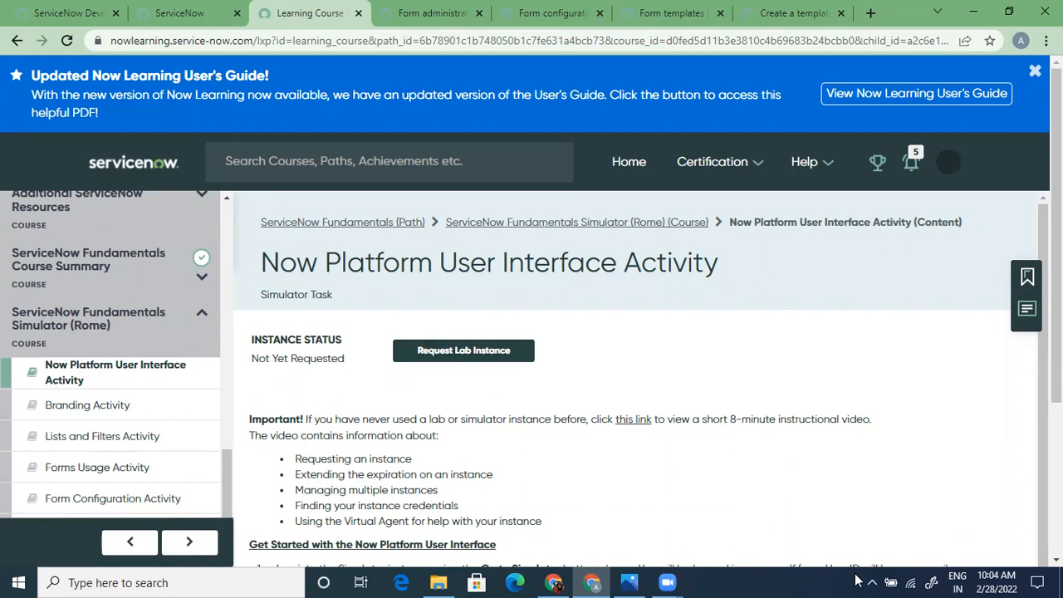
scroll(1054, 332, "down", 3)
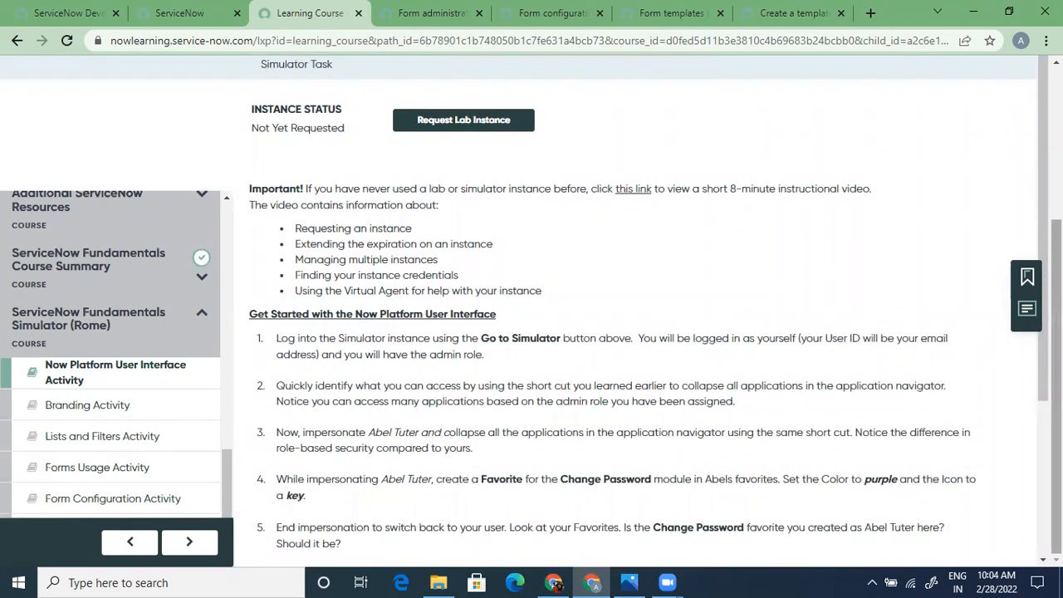
scroll(853, 428, "down", 3)
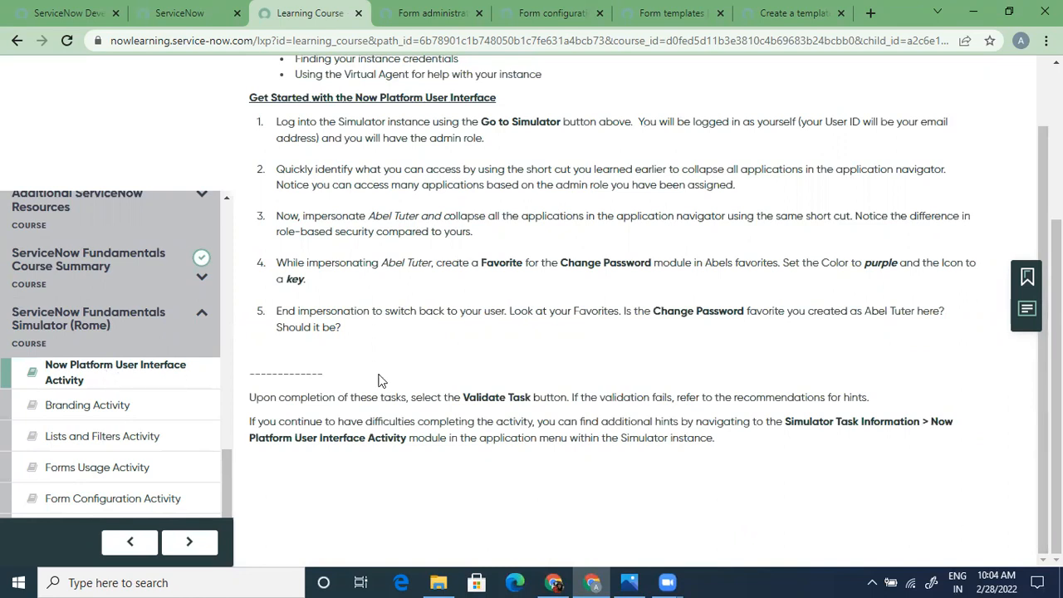
scroll(1028, 330, "up", 3)
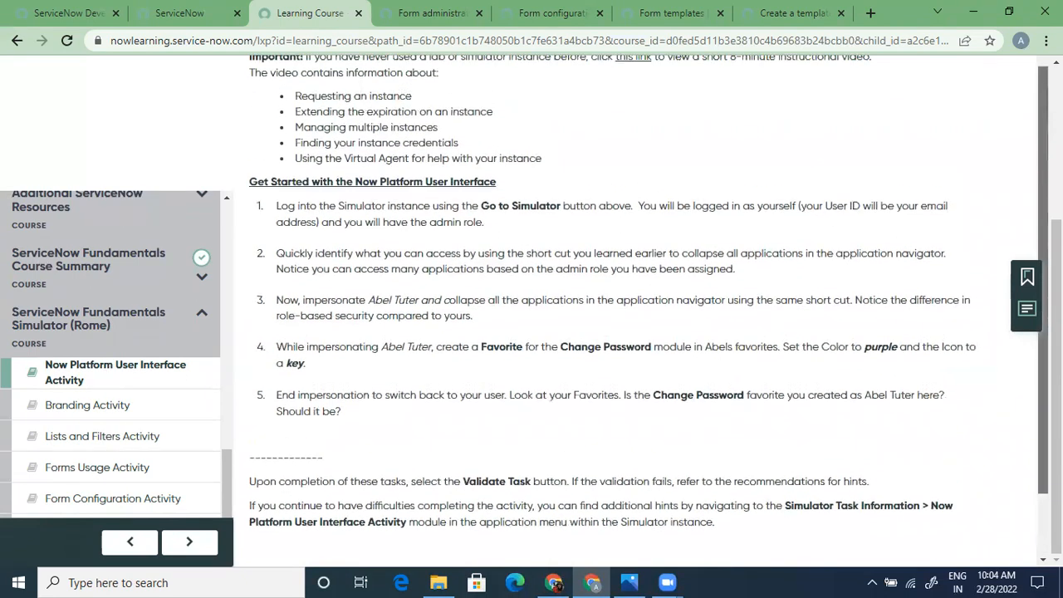
scroll(997, 233, "up", 1)
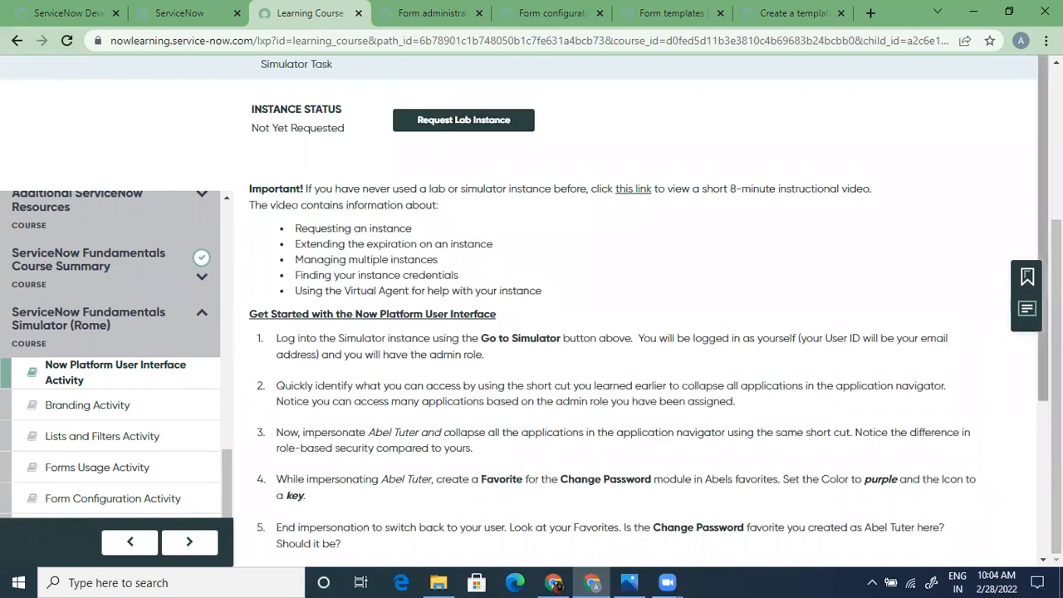
scroll(1043, 333, "down", 3)
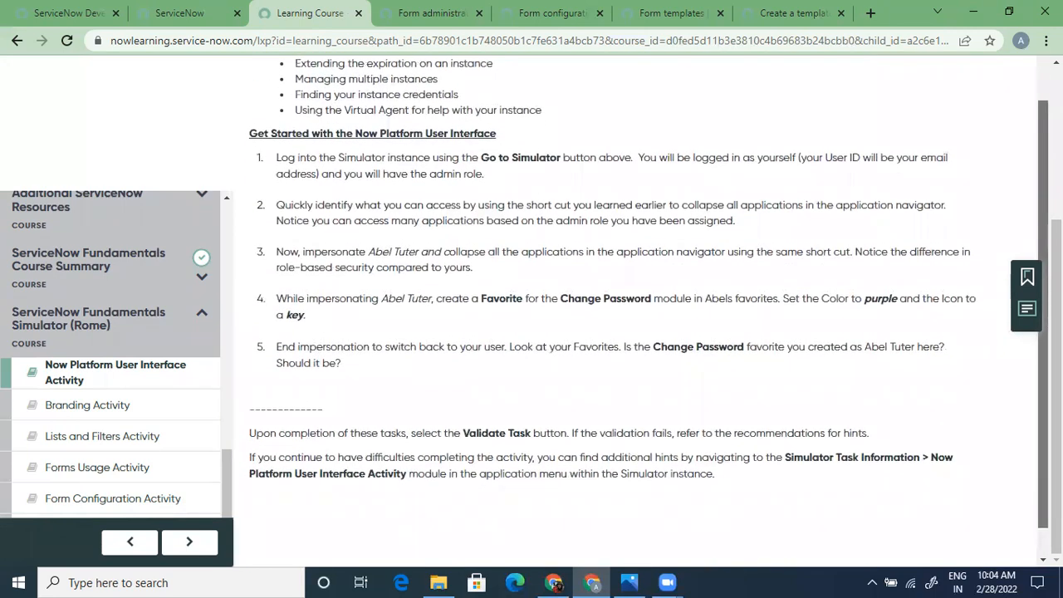
scroll(1043, 333, "down", 1)
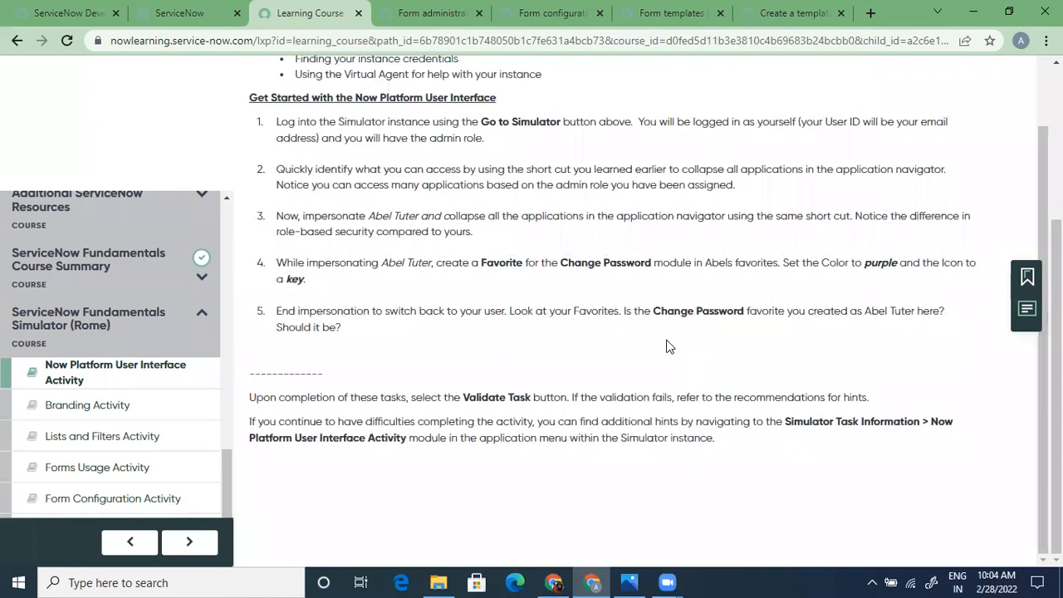
Step: Look at the ServiceNow developer instance's home page and return to the learning course
left_click(170, 13)
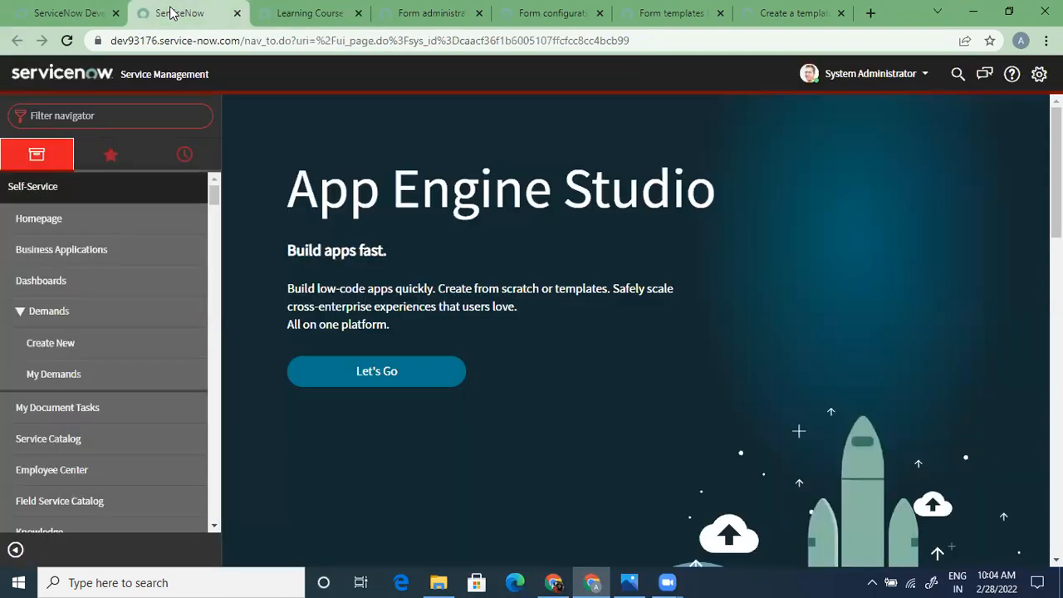
left_click(305, 17)
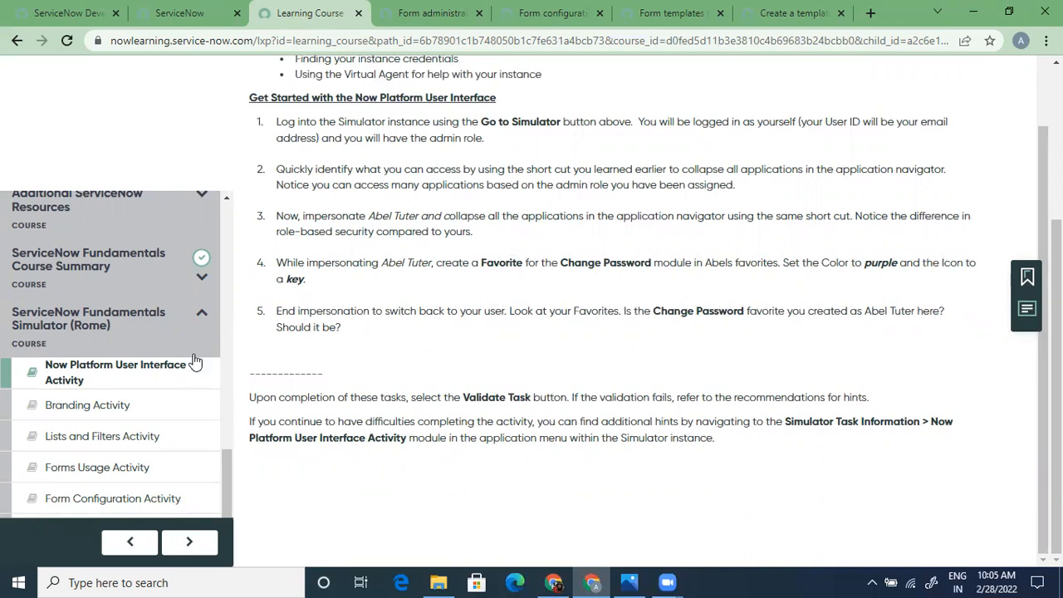
left_click(204, 16)
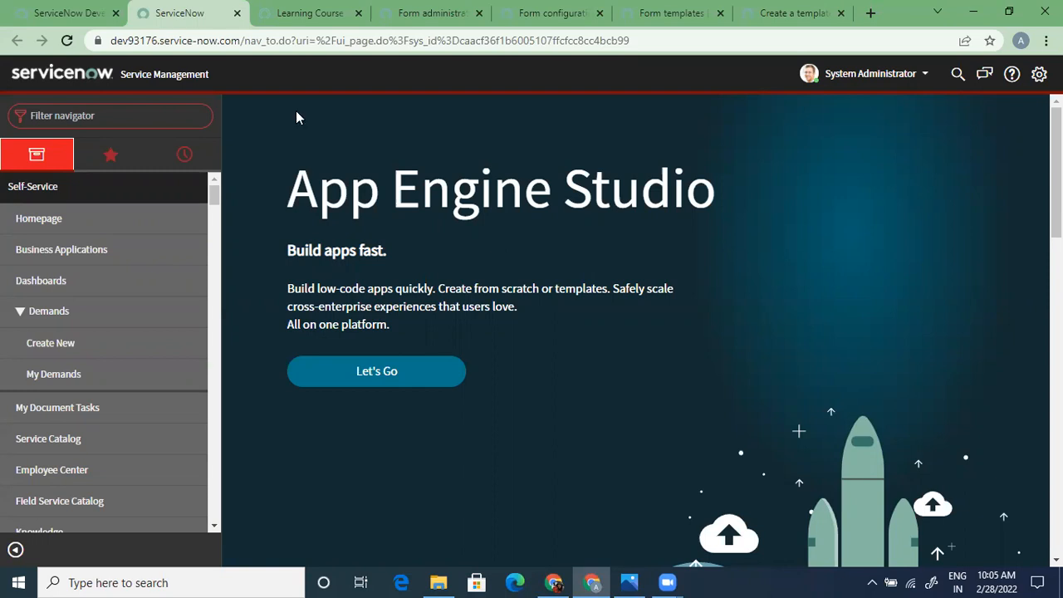
left_click(292, 13)
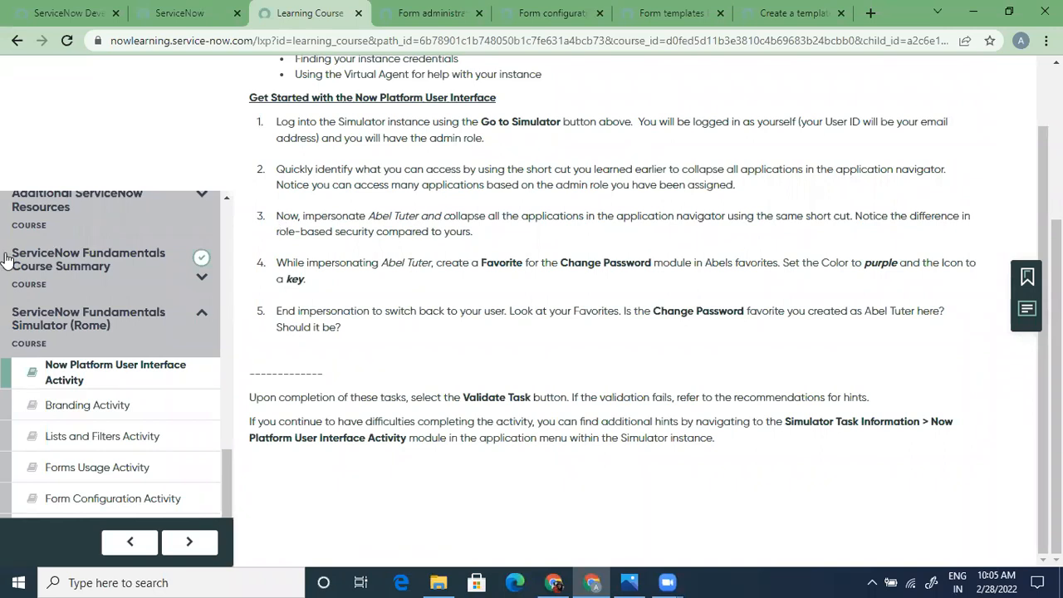
Step: Review the activities listed under ServiceNow Fundamentals Simulator (Rome), collapsing and re-expanding that course
left_click_drag(224, 468, 231, 555)
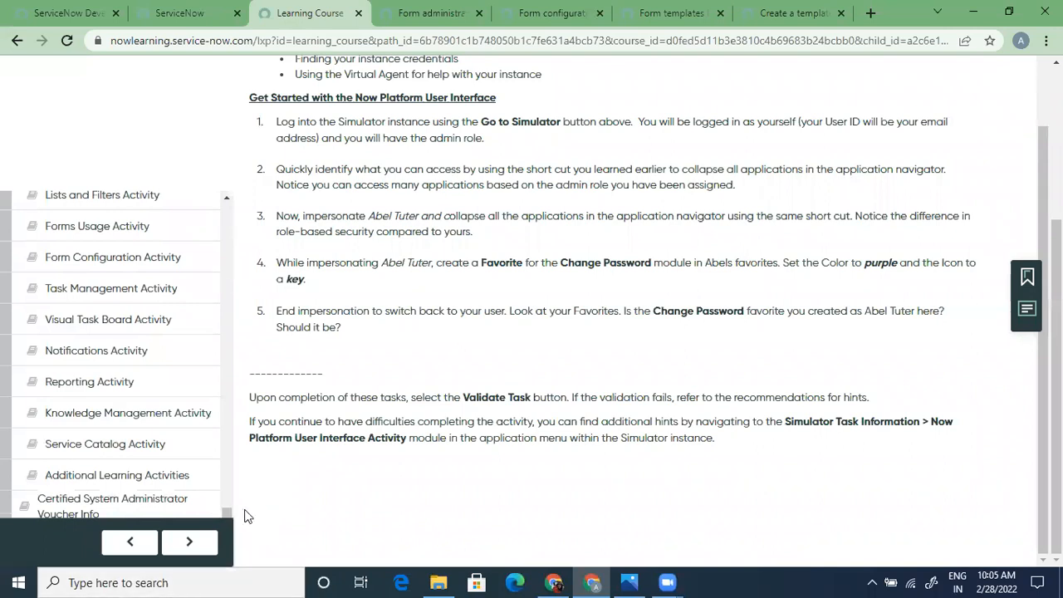
left_click_drag(227, 510, 230, 467)
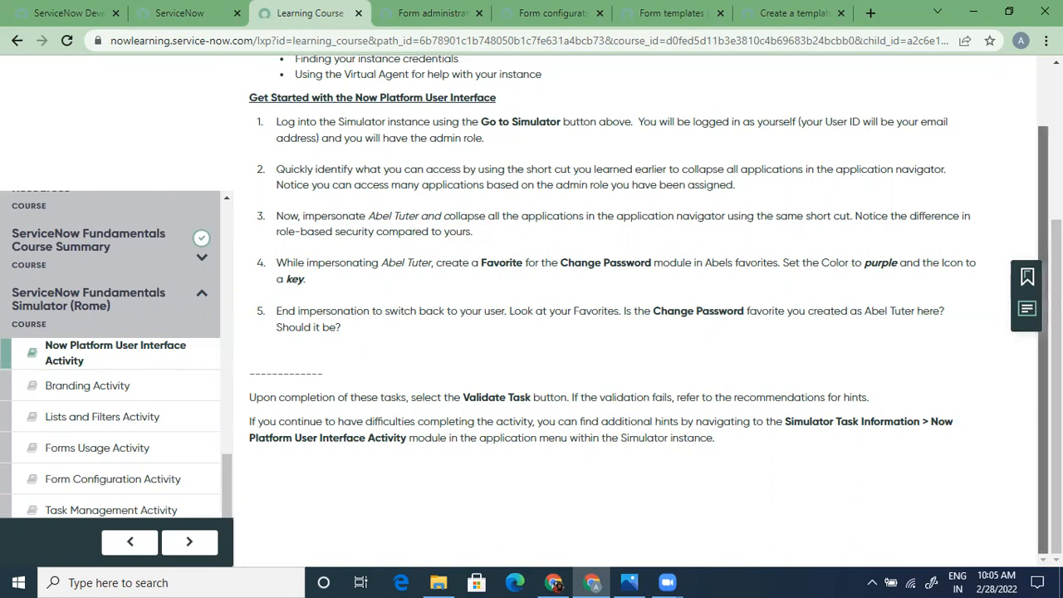
scroll(632, 307, "up", 3)
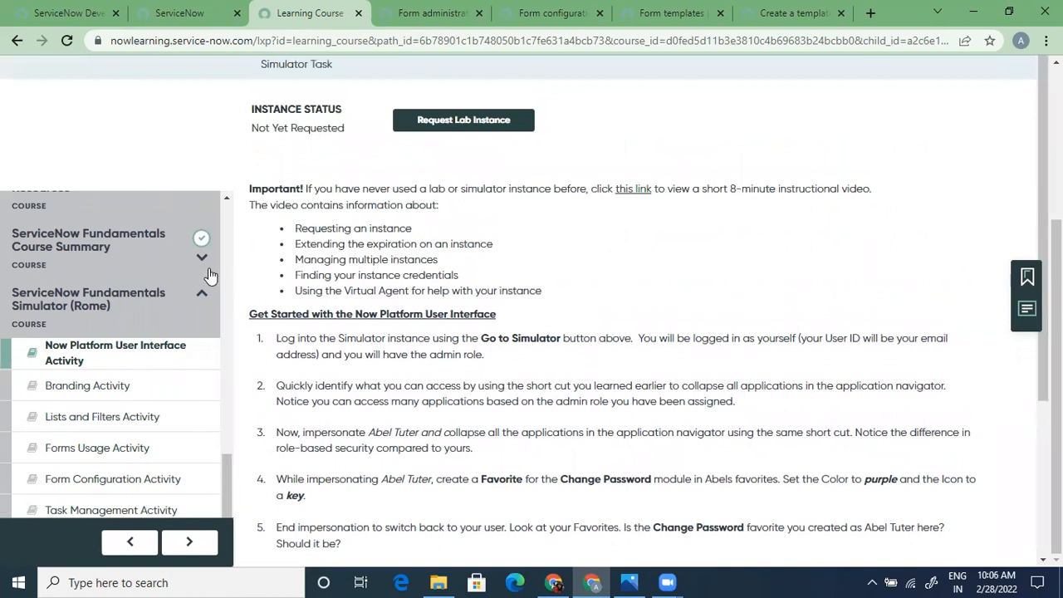
left_click(203, 296)
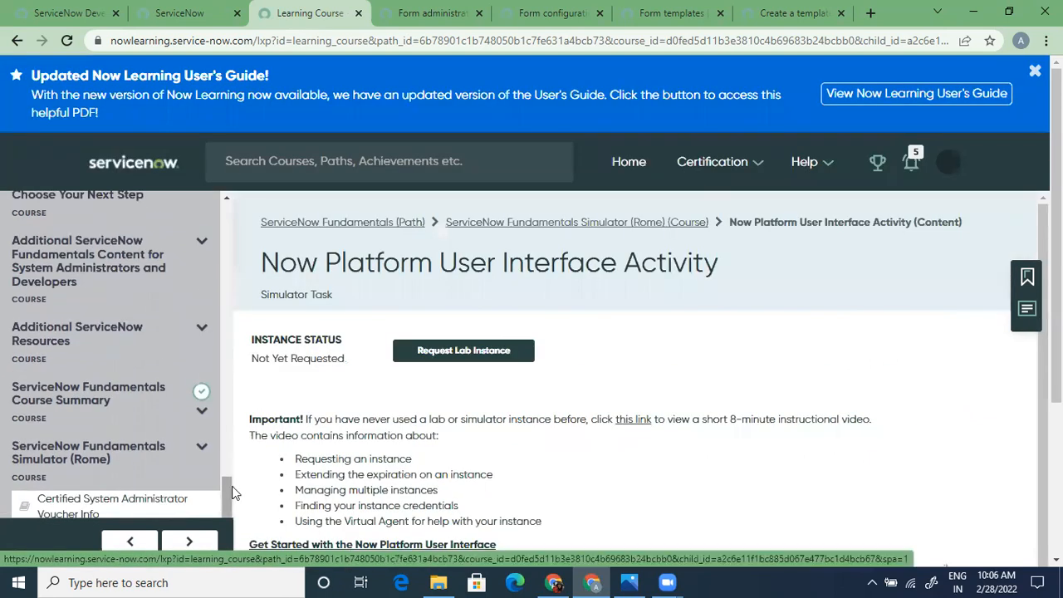
left_click(204, 449)
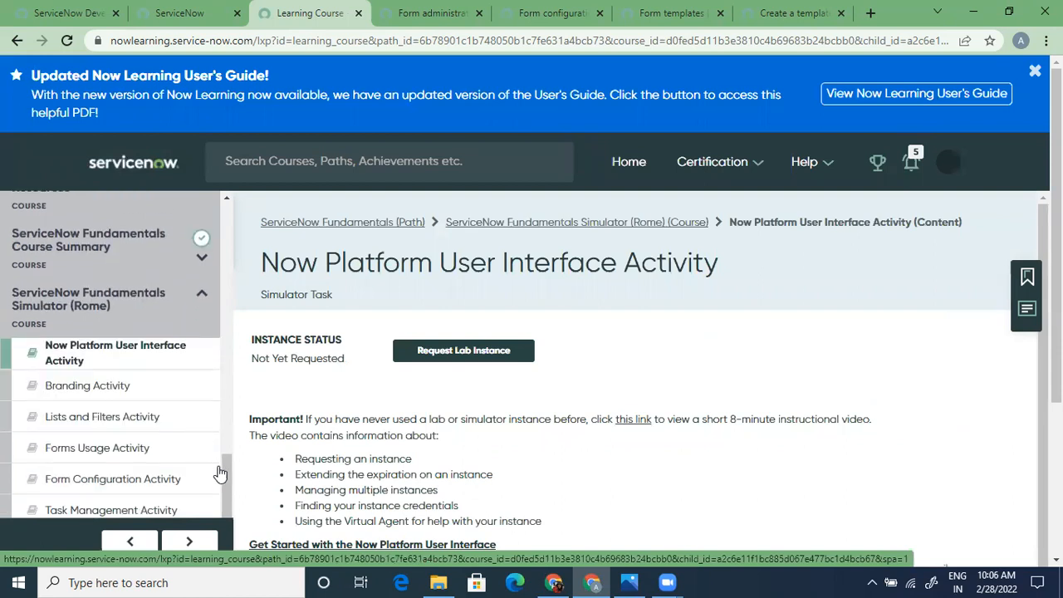
Step: Expand the Now Platform User Interface Overview course and its module, and open the Overview Activity
left_click_drag(231, 493, 238, 117)
left_click_drag(224, 246, 226, 290)
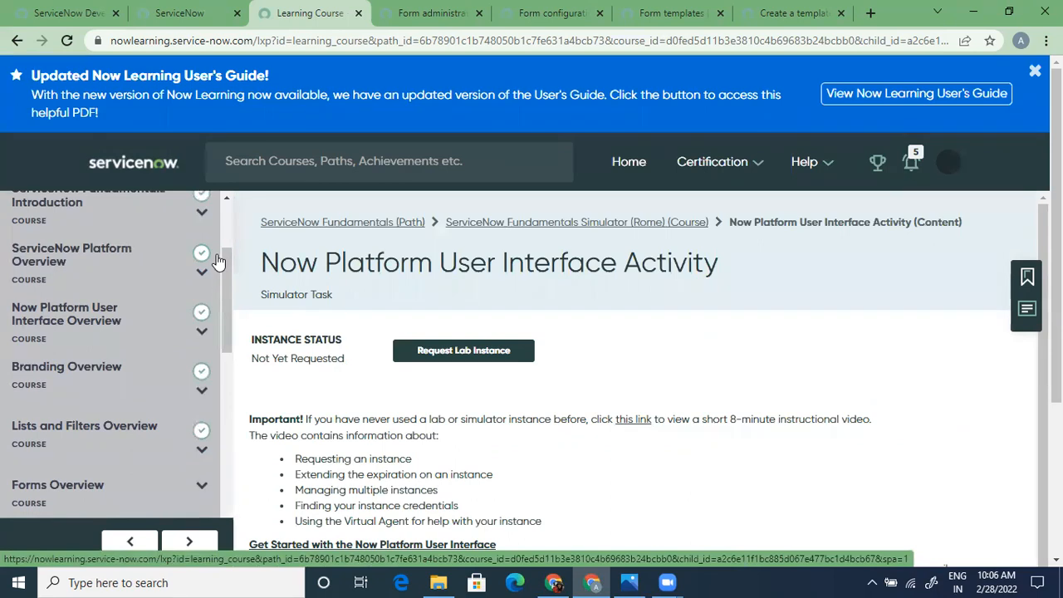
left_click_drag(226, 310, 223, 326)
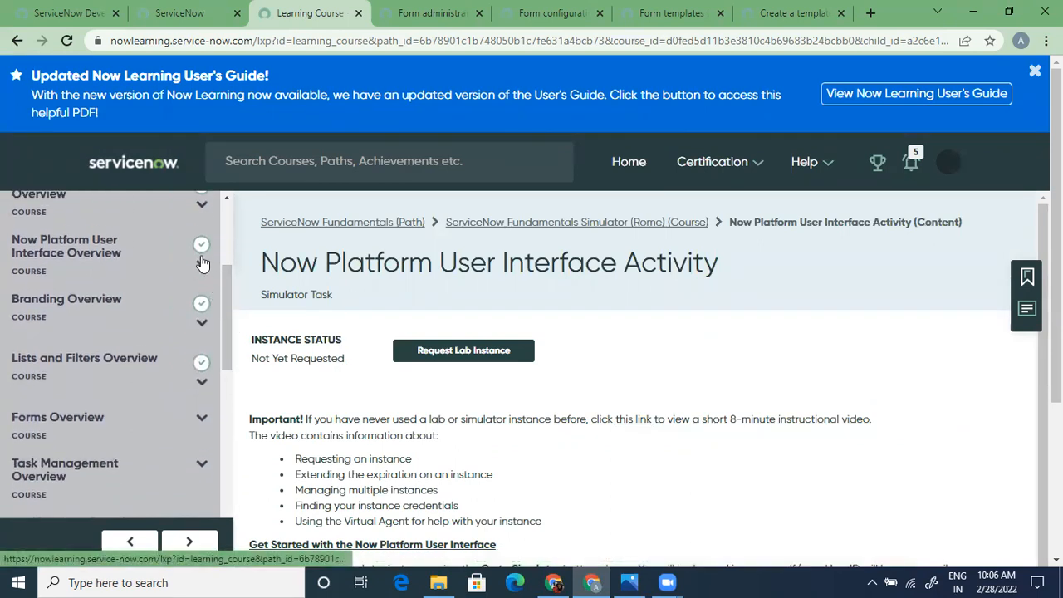
left_click(202, 249)
left_click(203, 304)
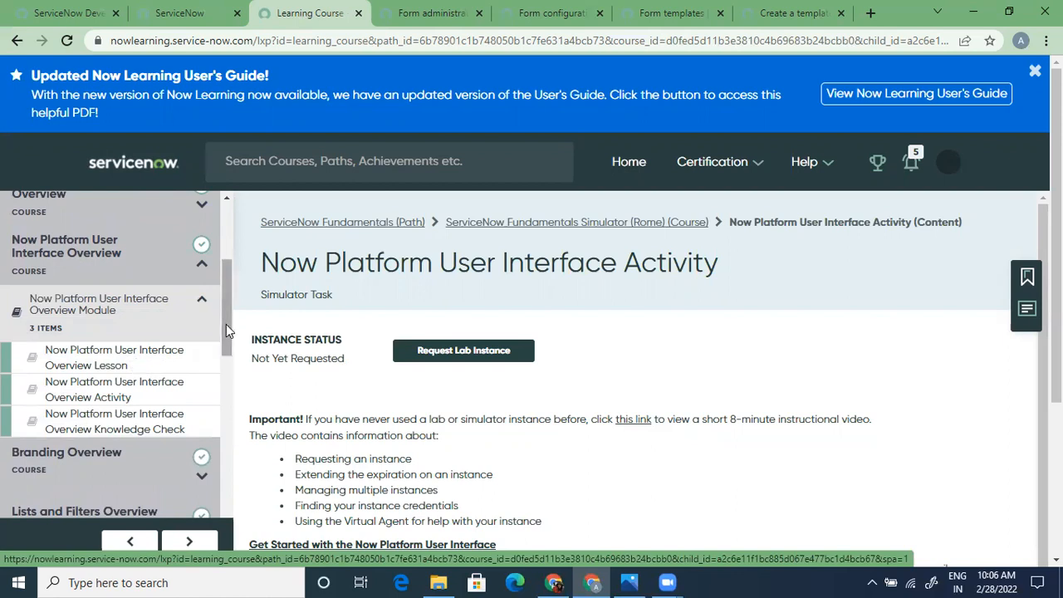
left_click_drag(229, 340, 227, 352)
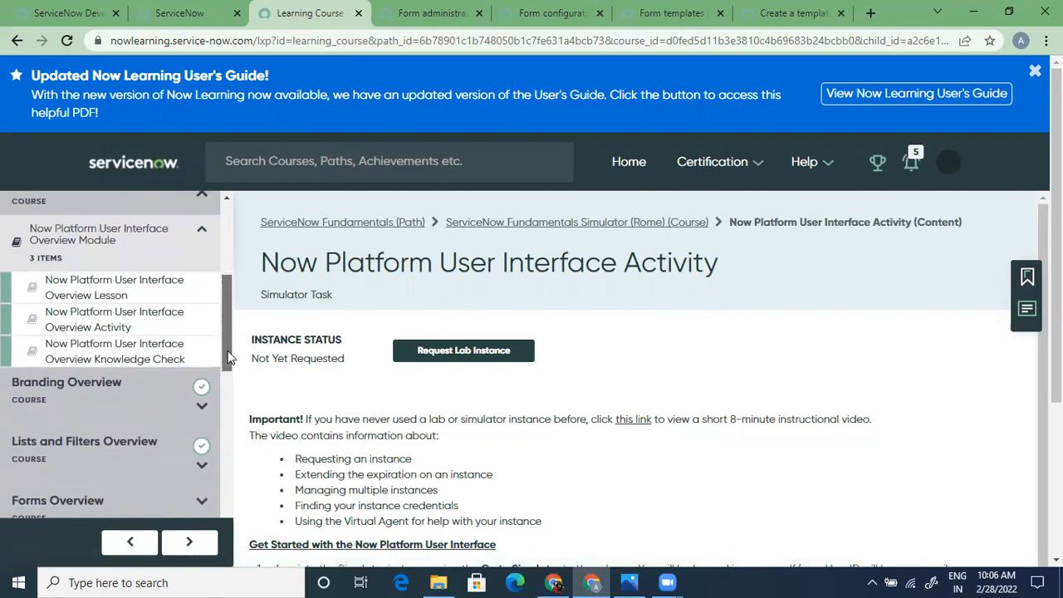
left_click(130, 309)
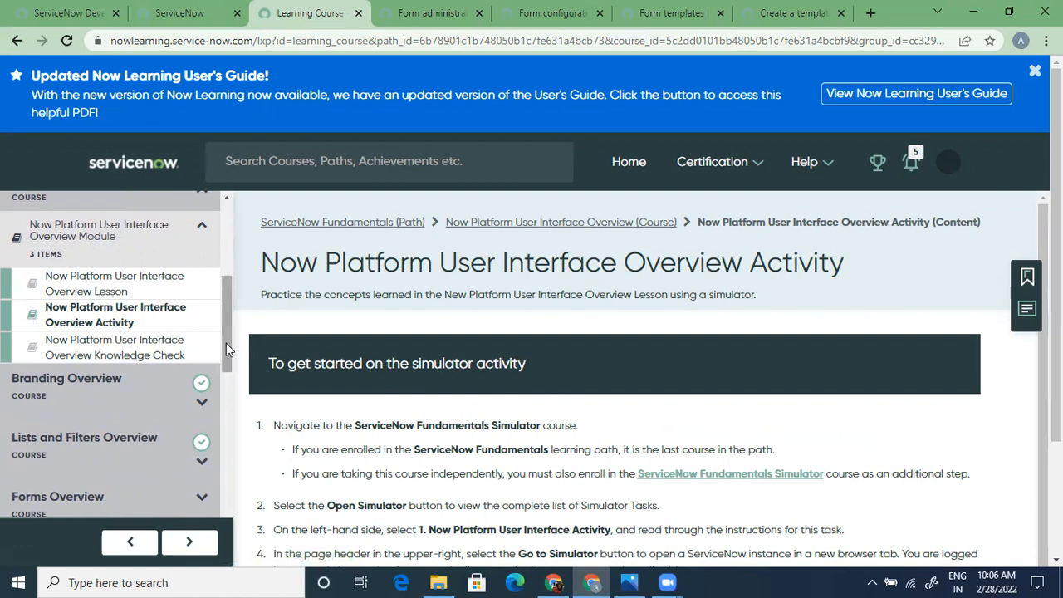
Step: Compare the Overview Activity's place in the path with the matching activity under ServiceNow Fundamentals Simulator (Rome)
left_click_drag(226, 343, 229, 525)
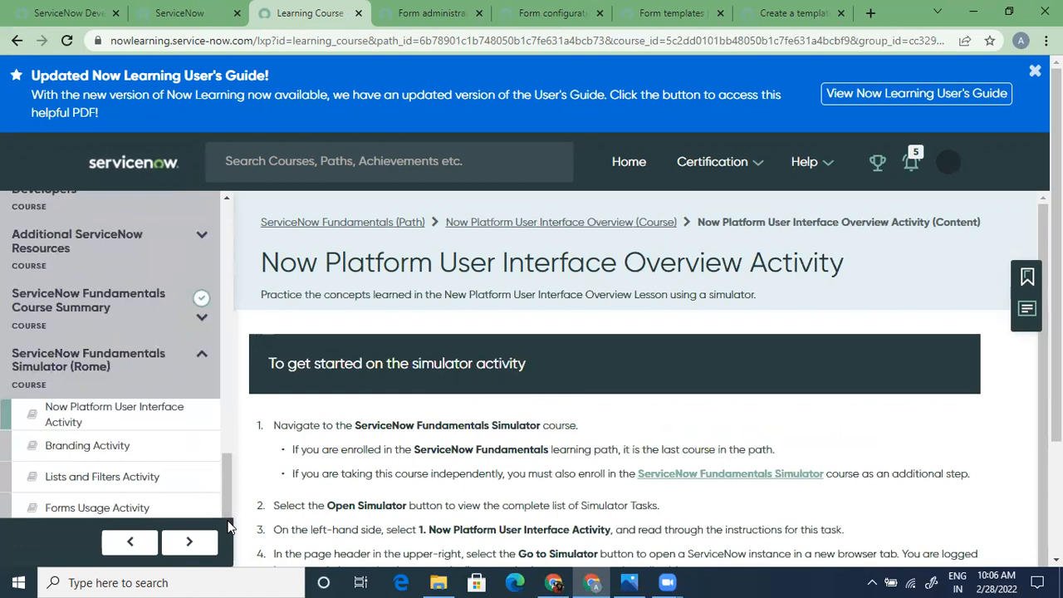
left_click_drag(229, 486, 246, 198)
left_click_drag(225, 251, 226, 314)
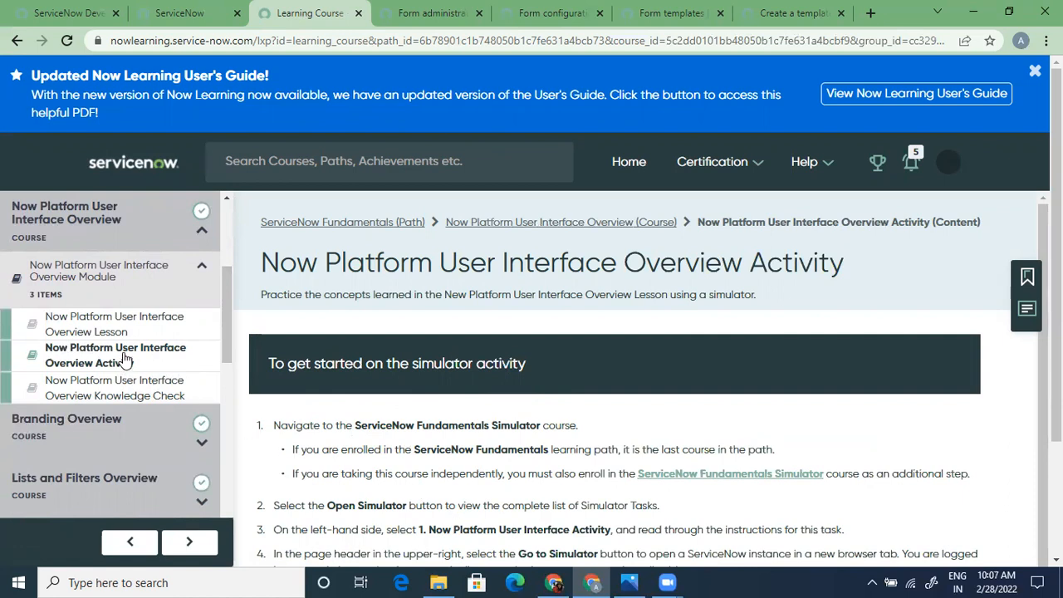
left_click_drag(228, 325, 251, 549)
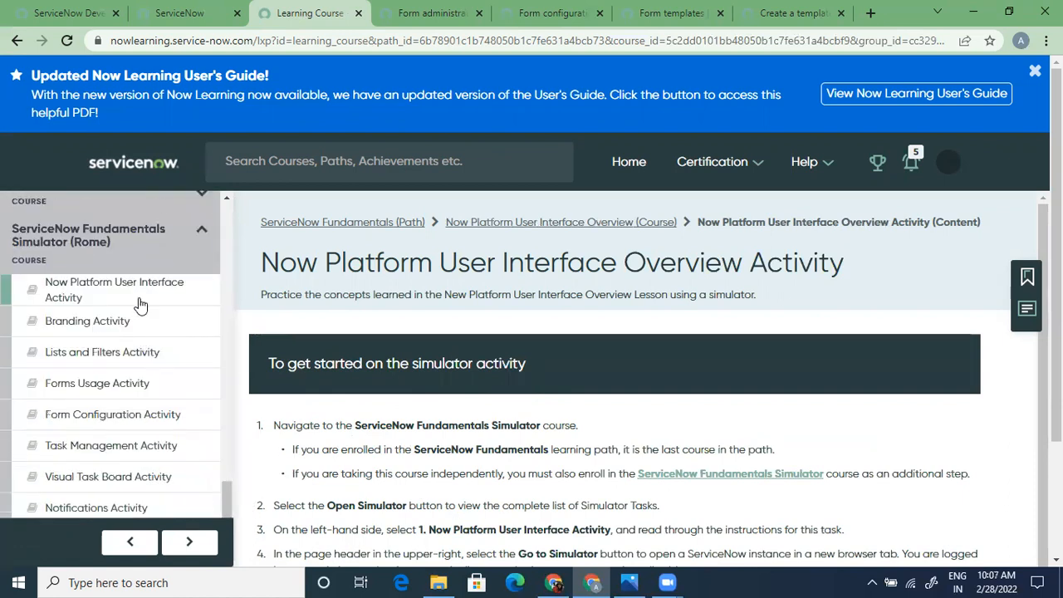
Step: Open the Now Platform User Interface Overview Knowledge Check and review its score page
left_click_drag(227, 503, 229, 299)
left_click(142, 347)
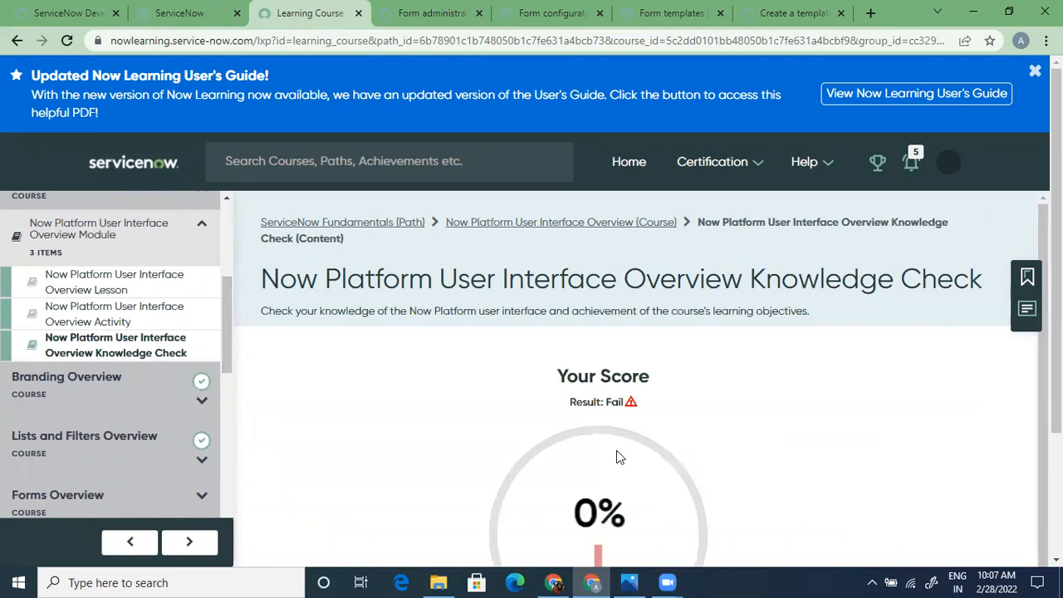
left_click_drag(619, 457, 681, 387)
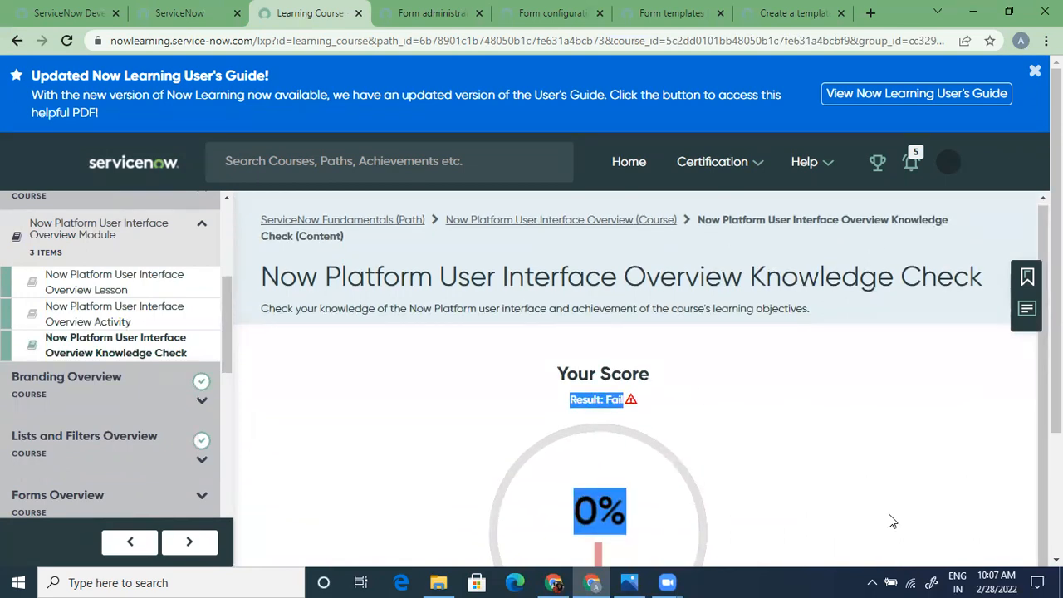
left_click(800, 544)
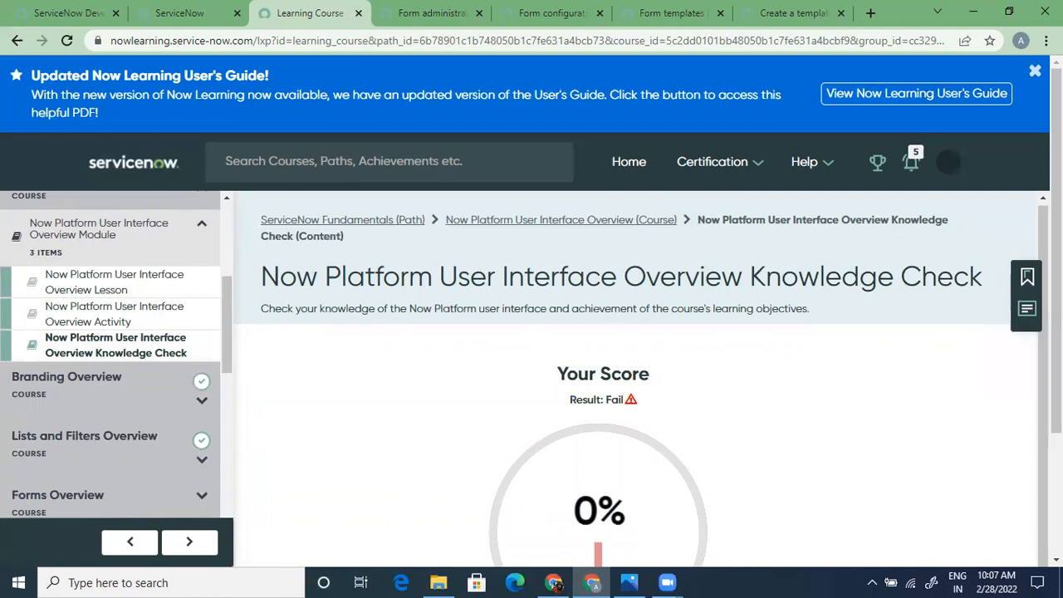
scroll(963, 479, "down", 2)
scroll(636, 332, "down", 1)
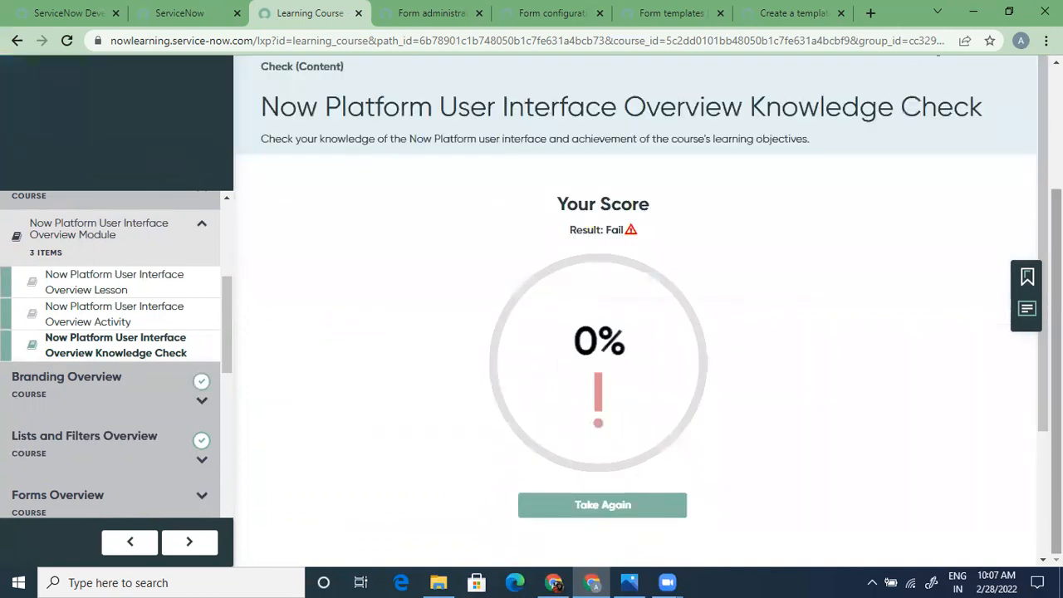
scroll(1030, 548, "down", 2)
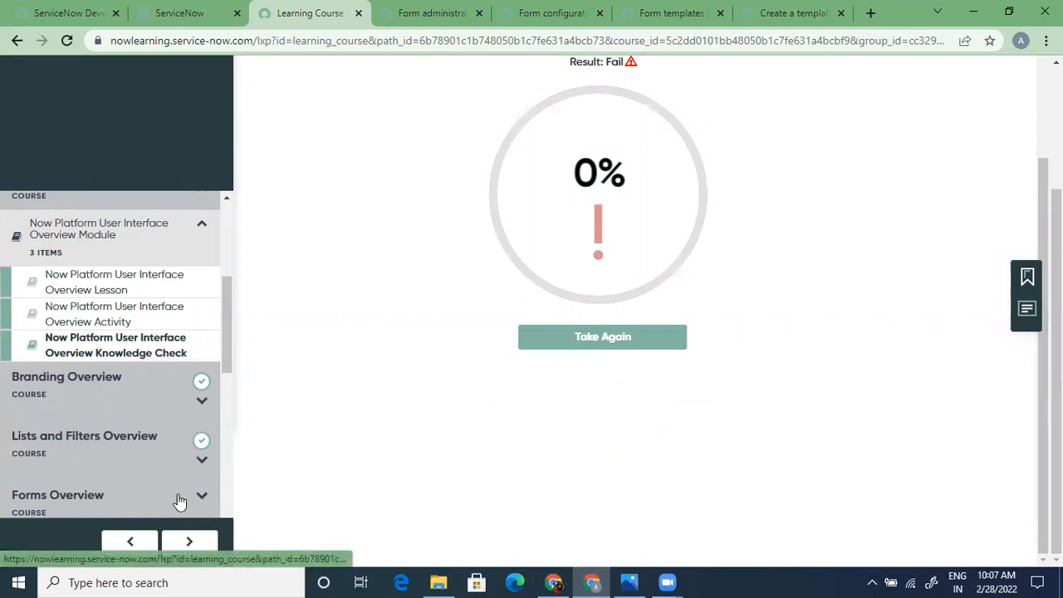
Step: Choose to retake the SNF User Interface Overview Knowledge Check and start the quiz
left_click(617, 338)
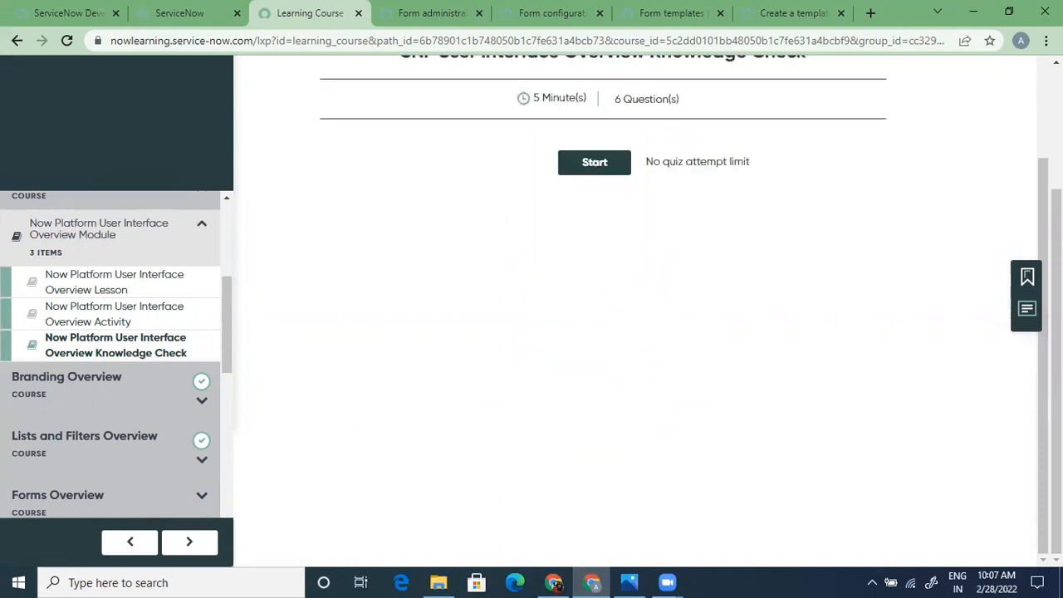
scroll(1030, 333, "up", 2)
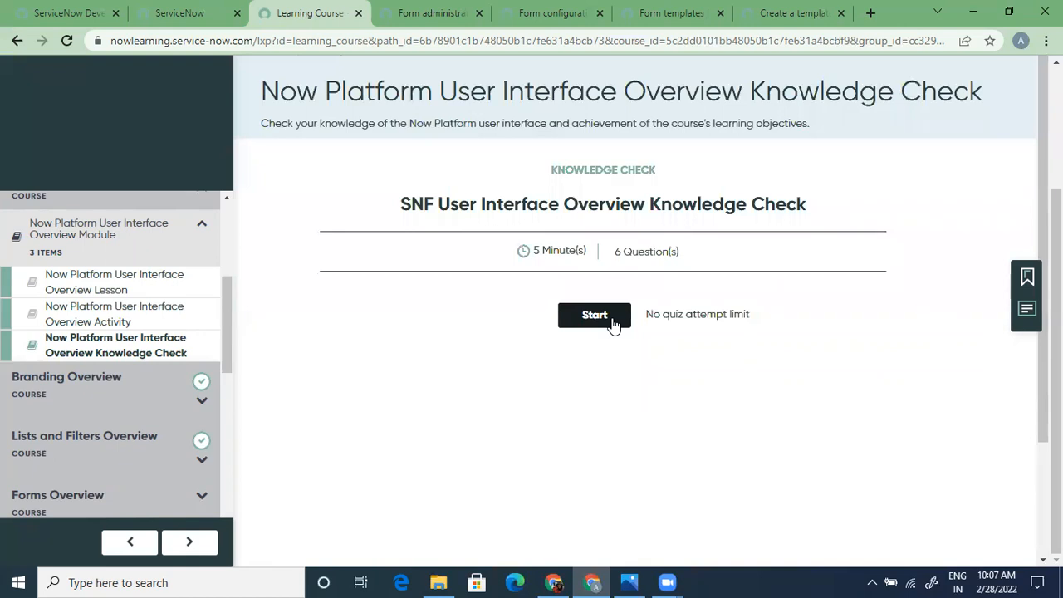
scroll(228, 334, "up", 1)
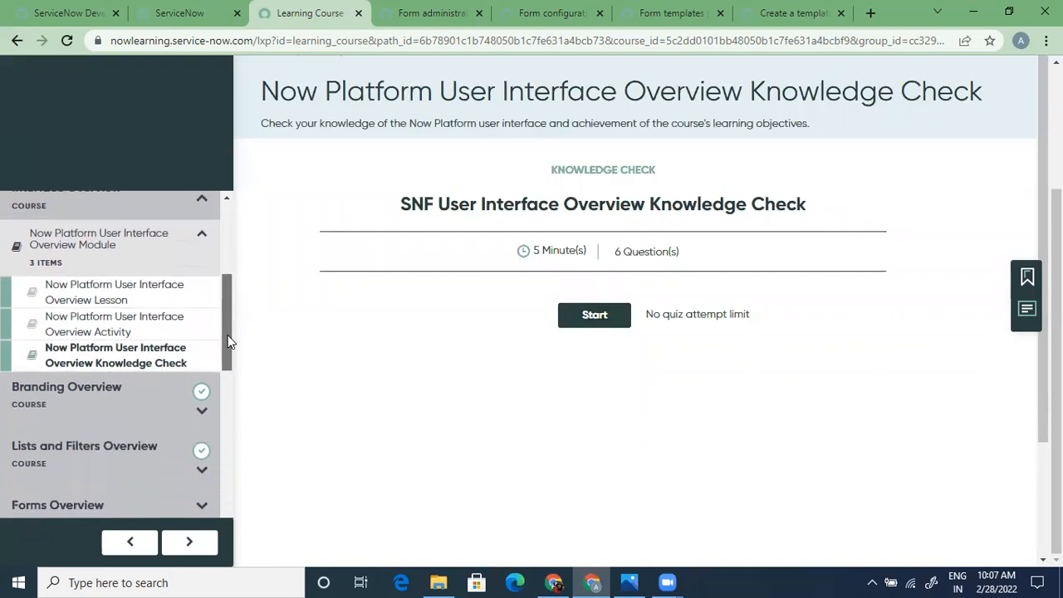
scroll(229, 340, "down", 1)
left_click(592, 322)
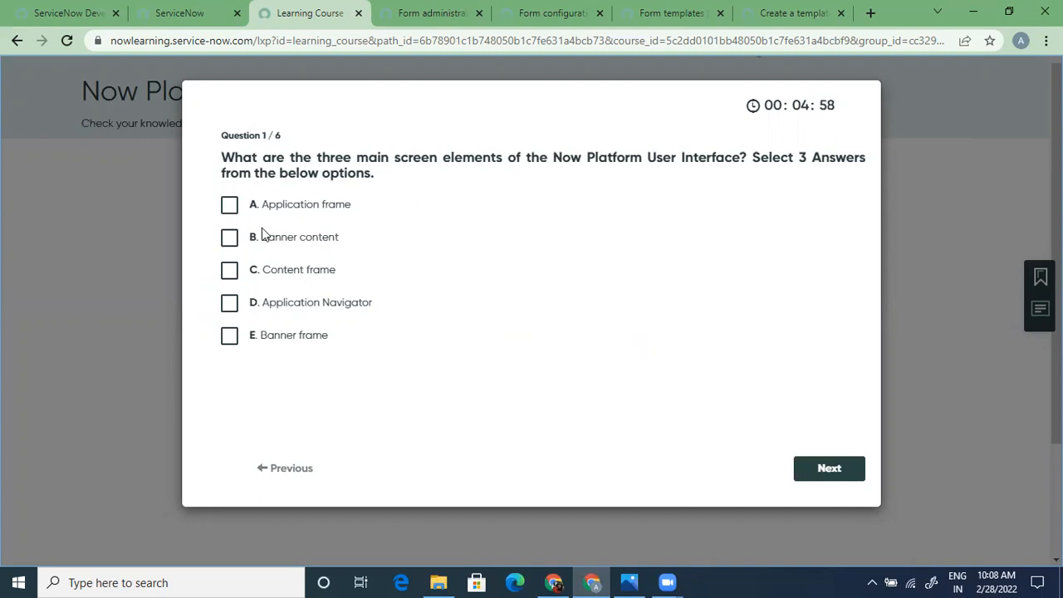
Step: Answer question 1 on the main screen elements with Content frame, Application Navigator and Banner frame, and advance to question 2
left_click(232, 336)
left_click(232, 310)
left_click(229, 279)
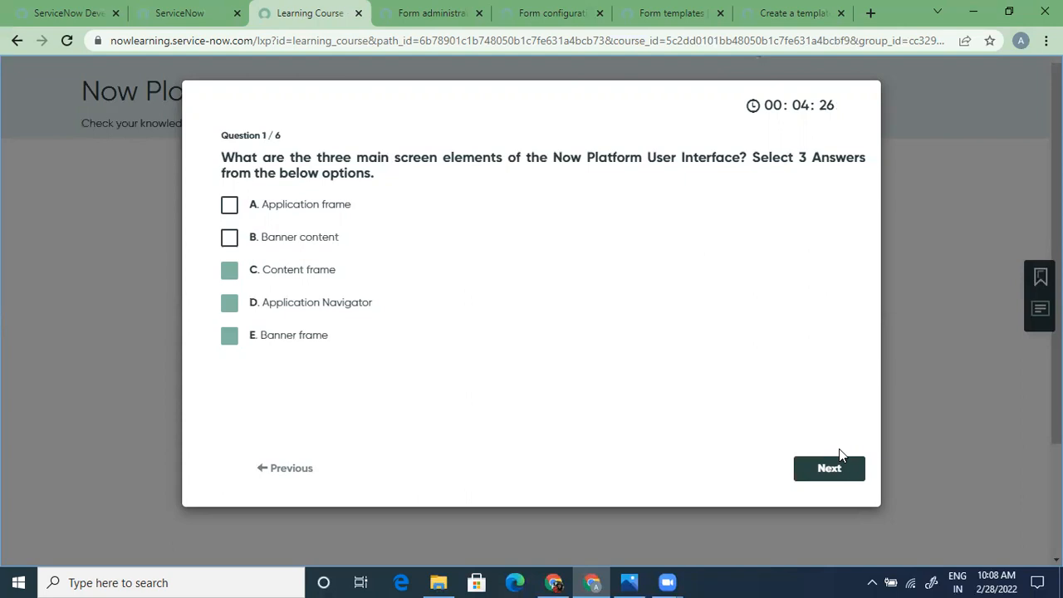
left_click(837, 476)
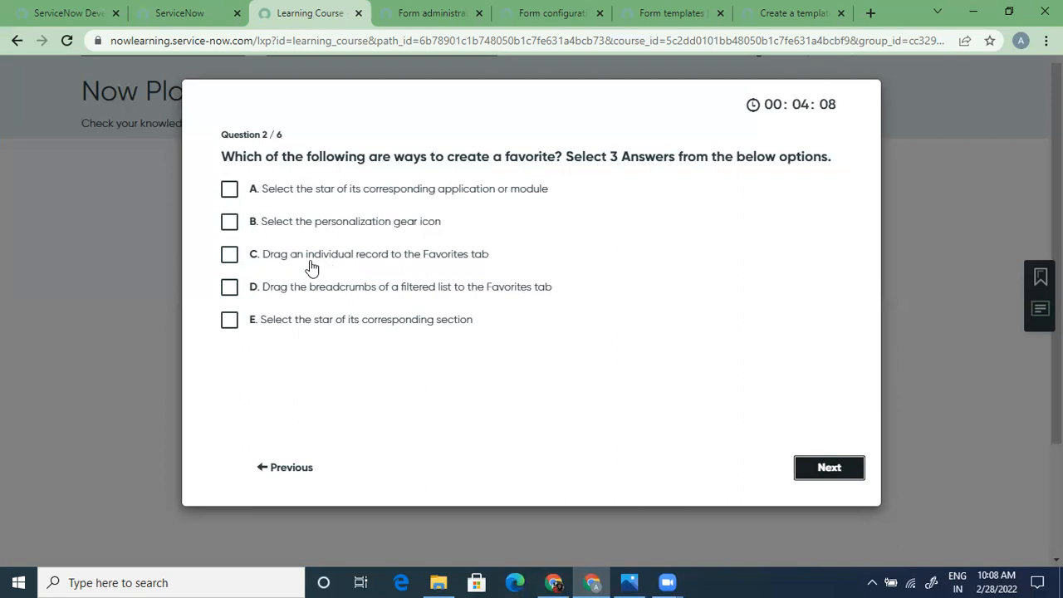
Step: Answer question 2 on creating favorites with the personalization gear icon, individual record and filtered-list breadcrumbs options, and advance to question 3
left_click(229, 255)
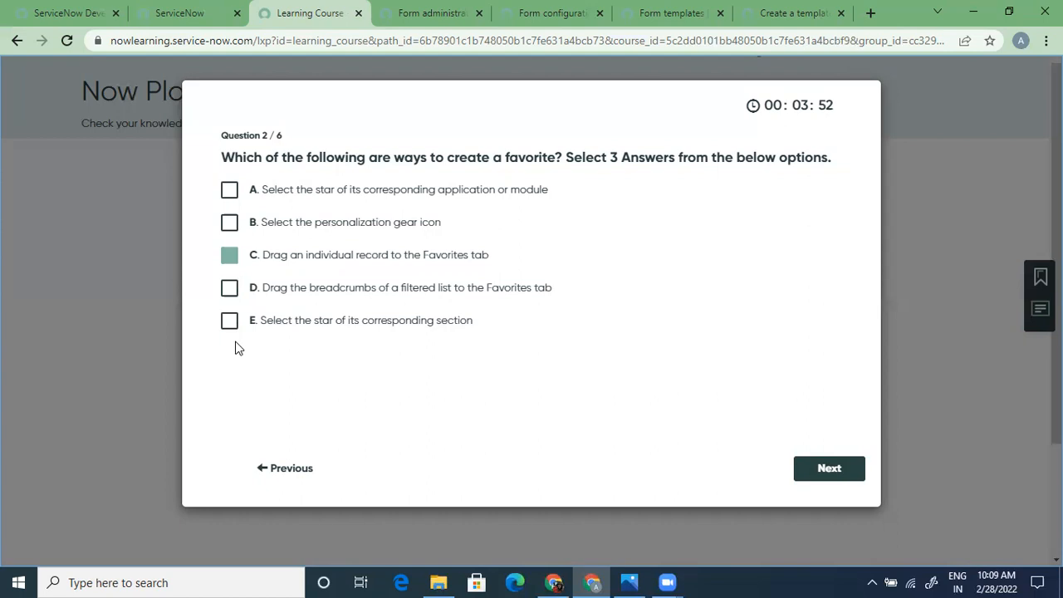
left_click(230, 226)
left_click(230, 289)
left_click(828, 469)
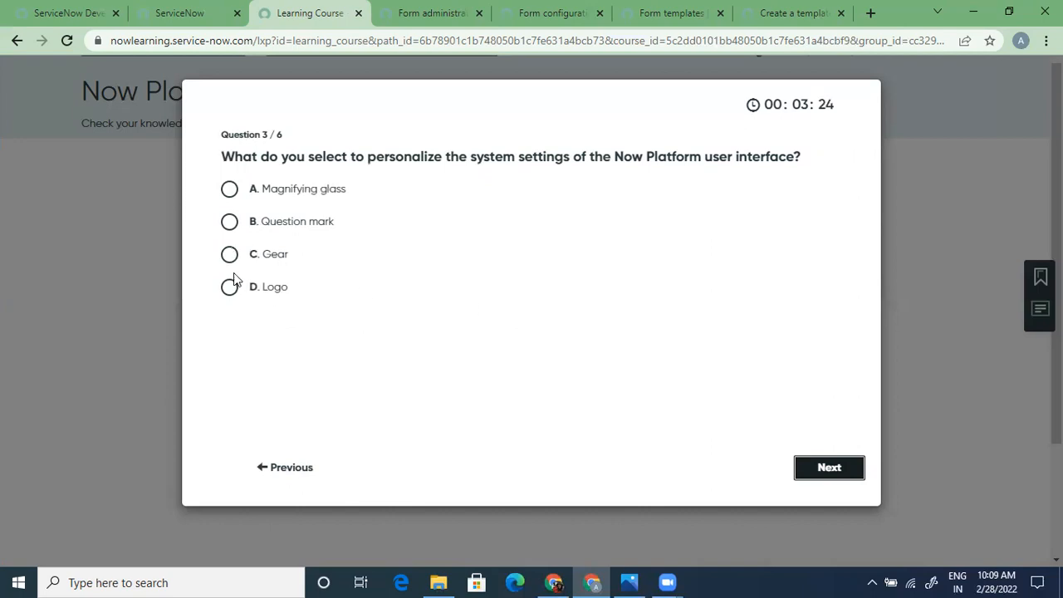
Step: Check the ServiceNow instance's interface, answer question 3 on personalizing system settings with Logo, and advance to question 4
left_click(176, 13)
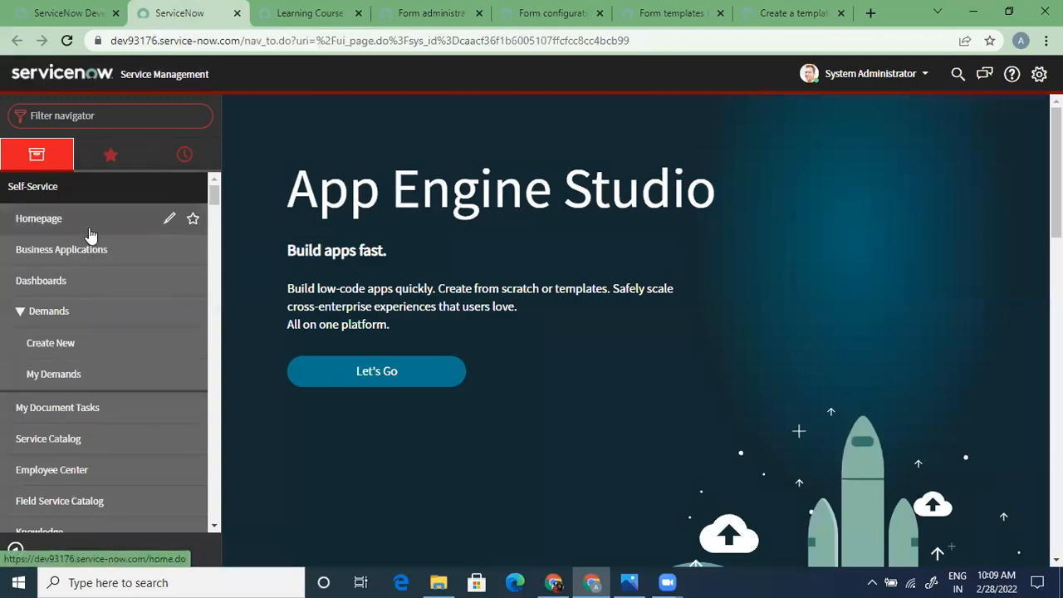
left_click(299, 12)
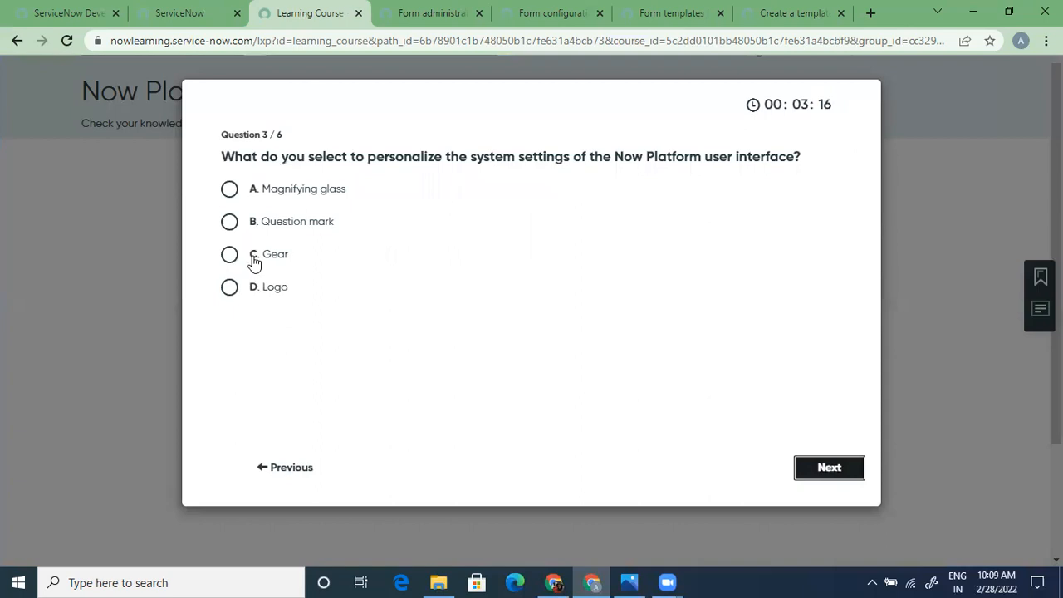
left_click(229, 288)
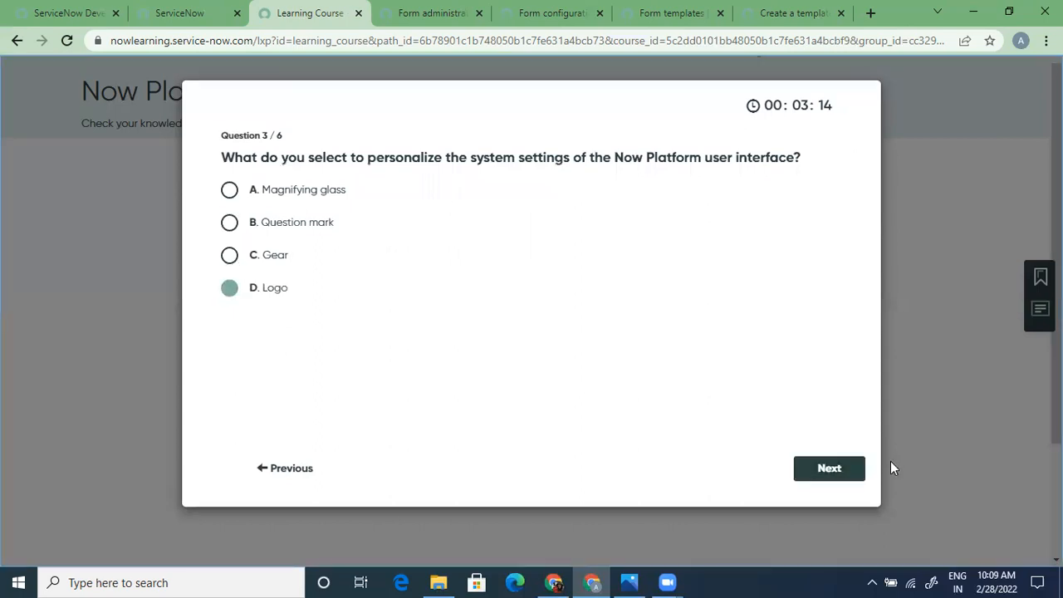
left_click(831, 470)
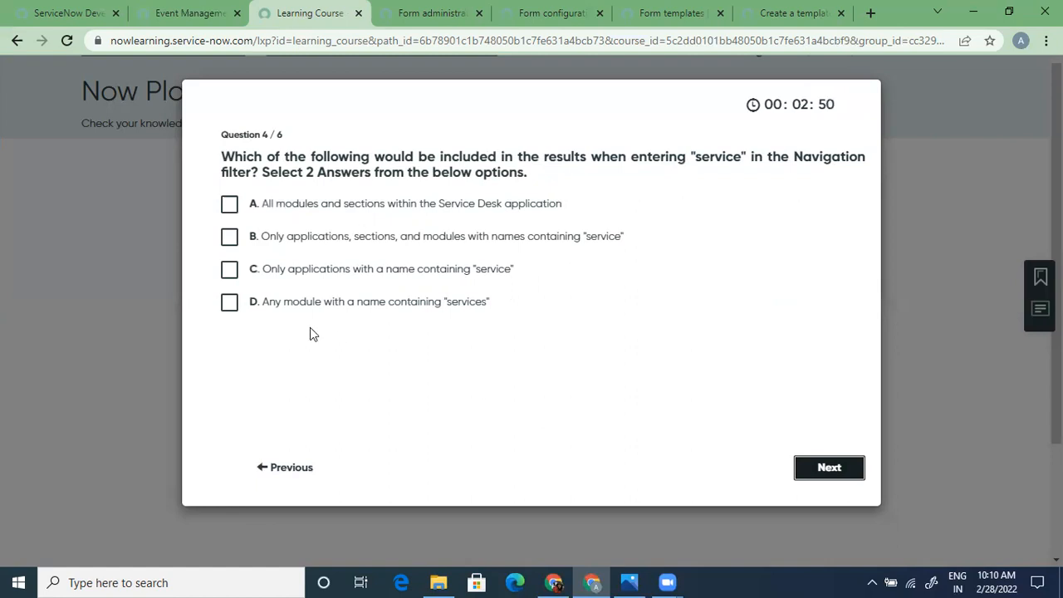
Step: Answer question 4 on filtering by "service" with all Service Desk modules and sections and any module containing "services", and advance
left_click(230, 212)
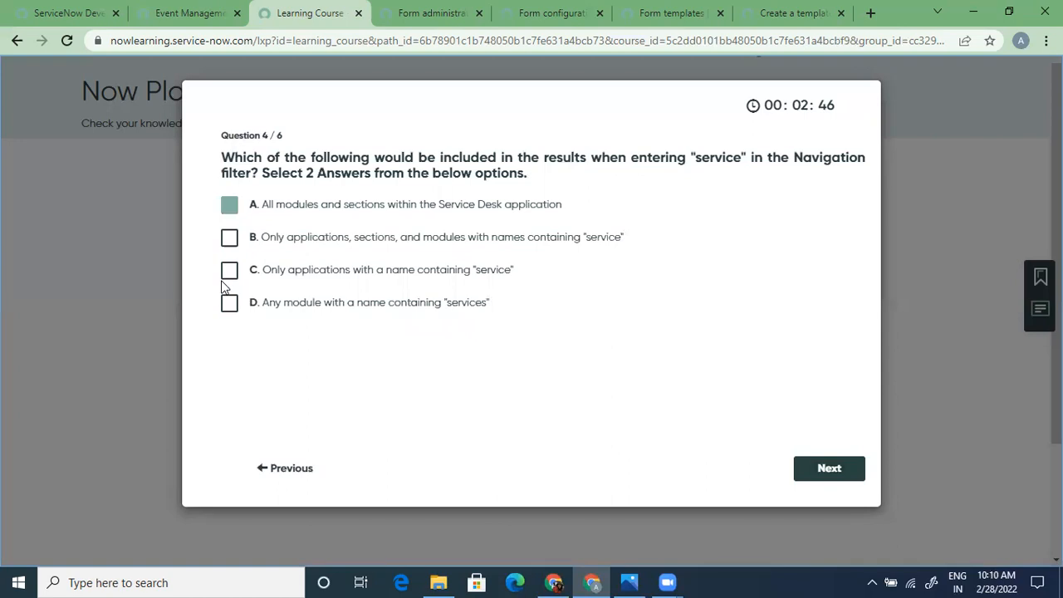
left_click(230, 306)
left_click(828, 470)
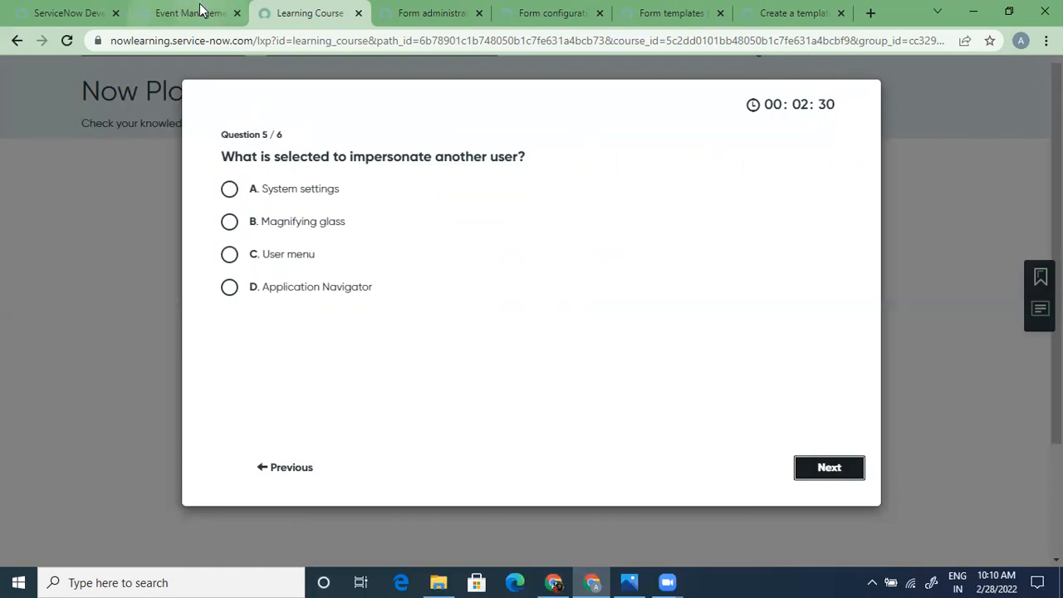
Step: Look up Impersonate User in the instance's user menu, answer question 5 with User menu, and advance to question 6
left_click_drag(199, 11, 218, 38)
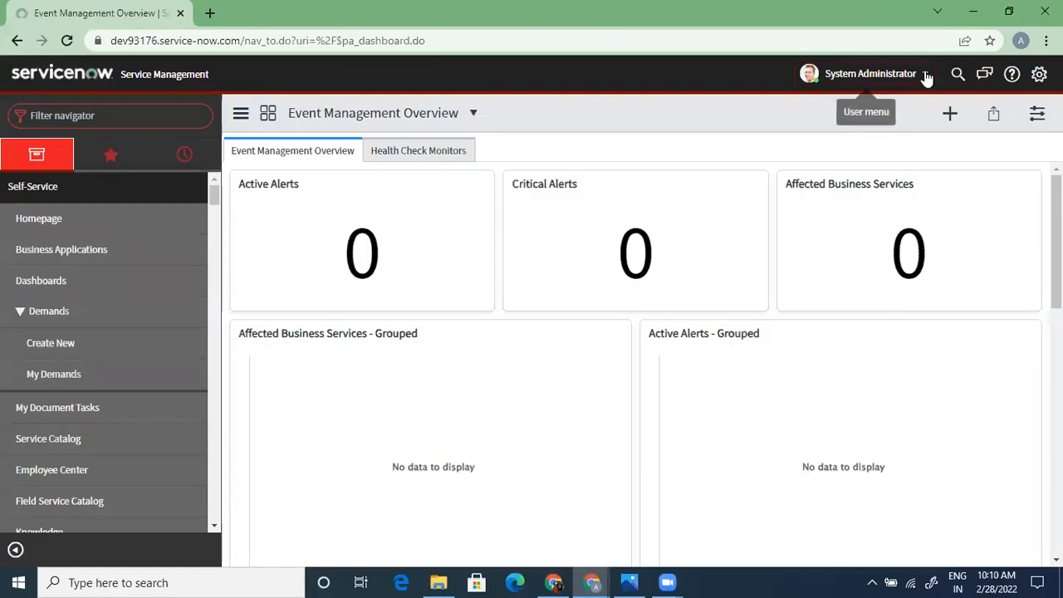
left_click(926, 74)
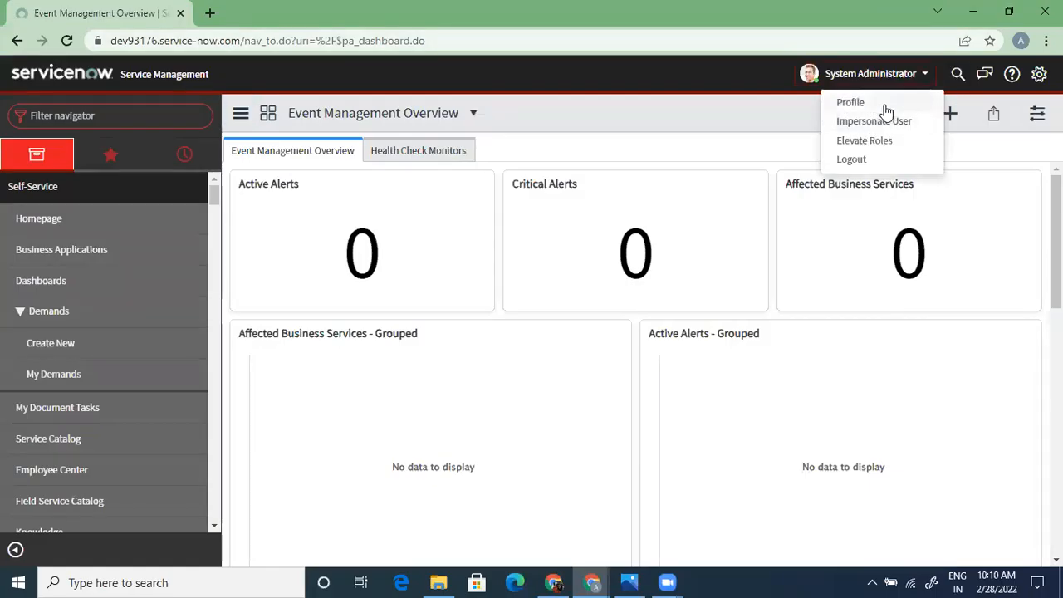
key("alt+Tab")
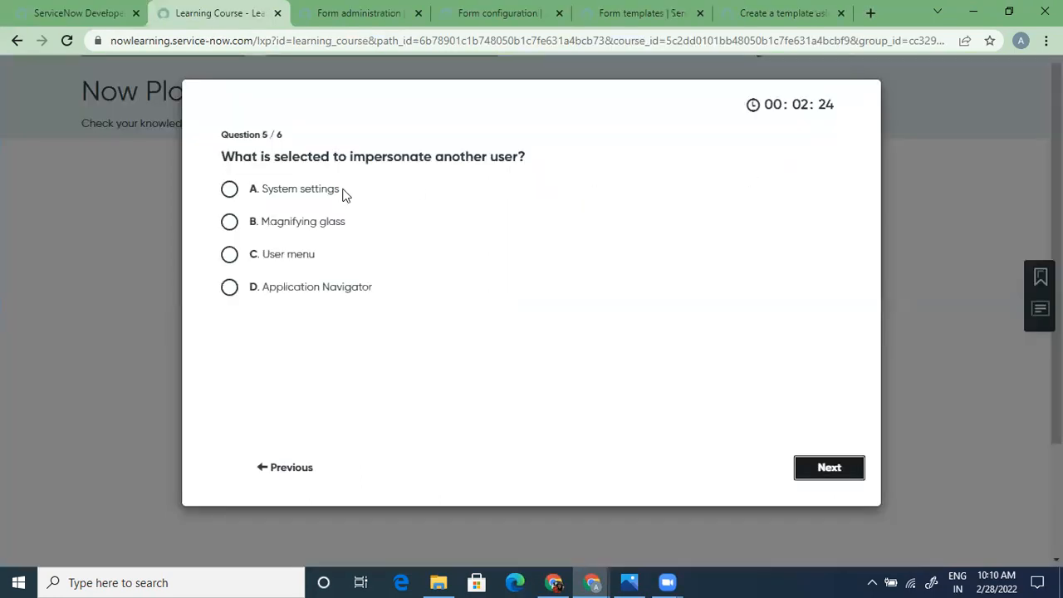
left_click(304, 259)
left_click(835, 469)
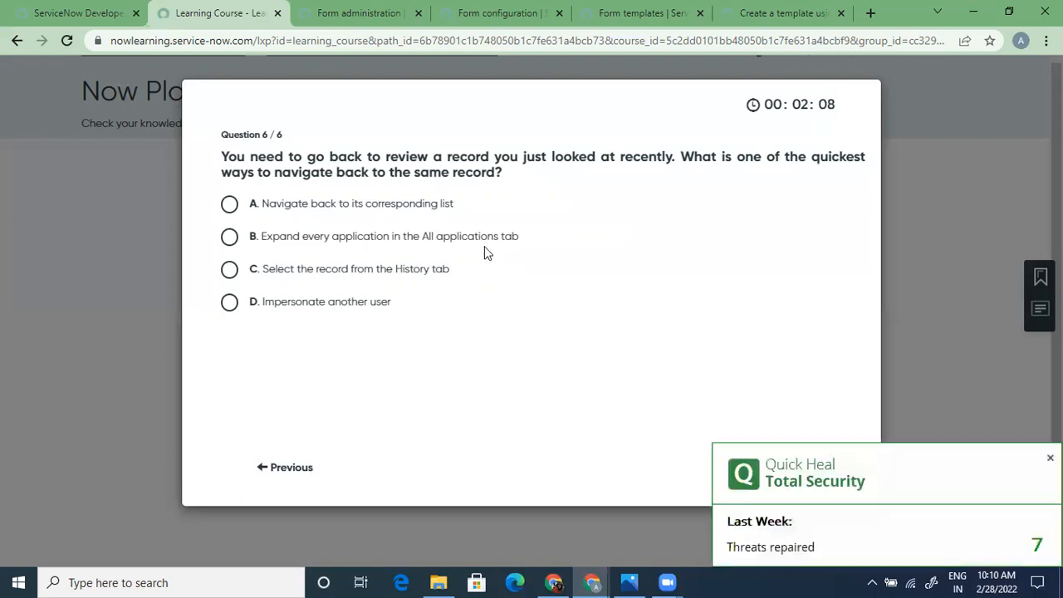
Step: Dismiss the antivirus notification, answer question 6 with selecting the record from the History tab, and submit the quiz
left_click(1050, 457)
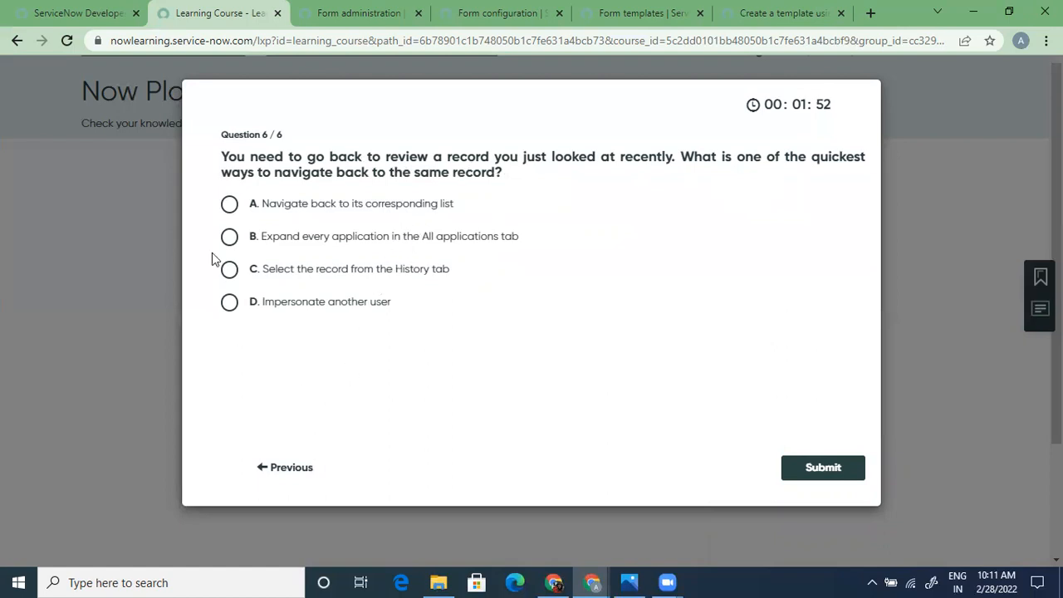
left_click(425, 275)
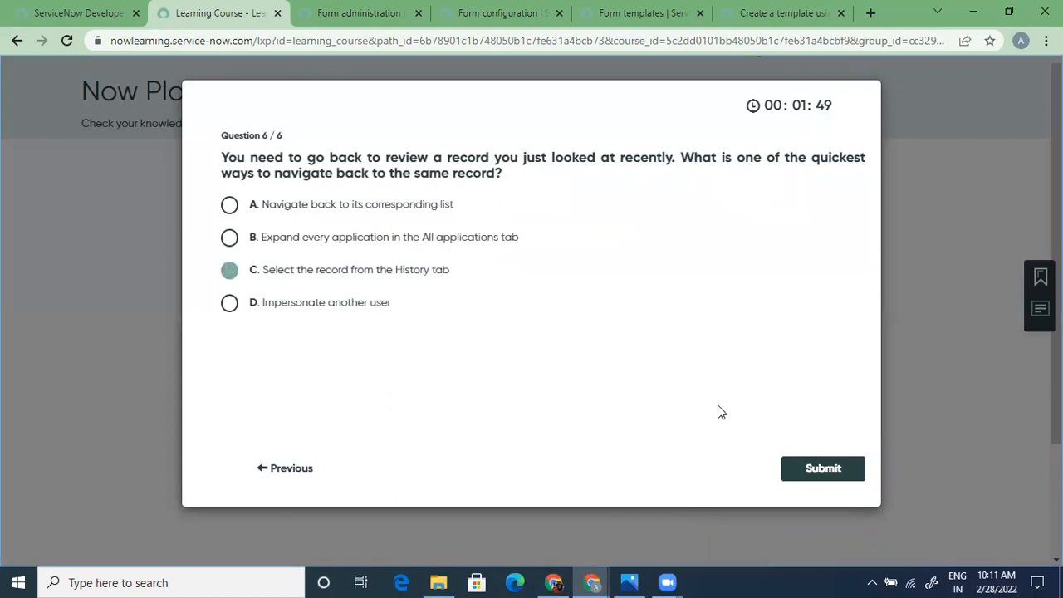
left_click(817, 469)
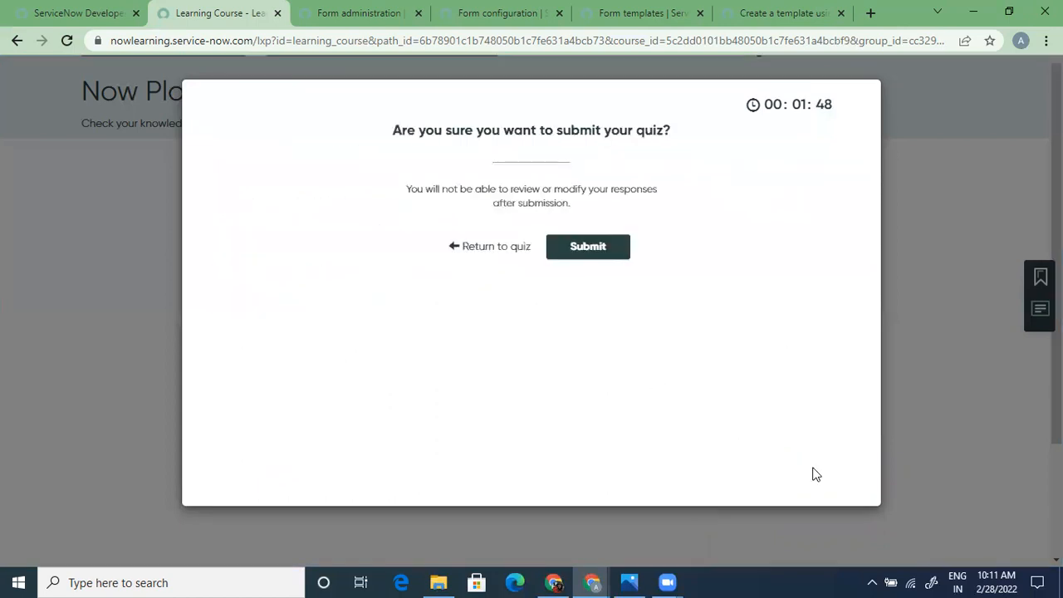
left_click(598, 247)
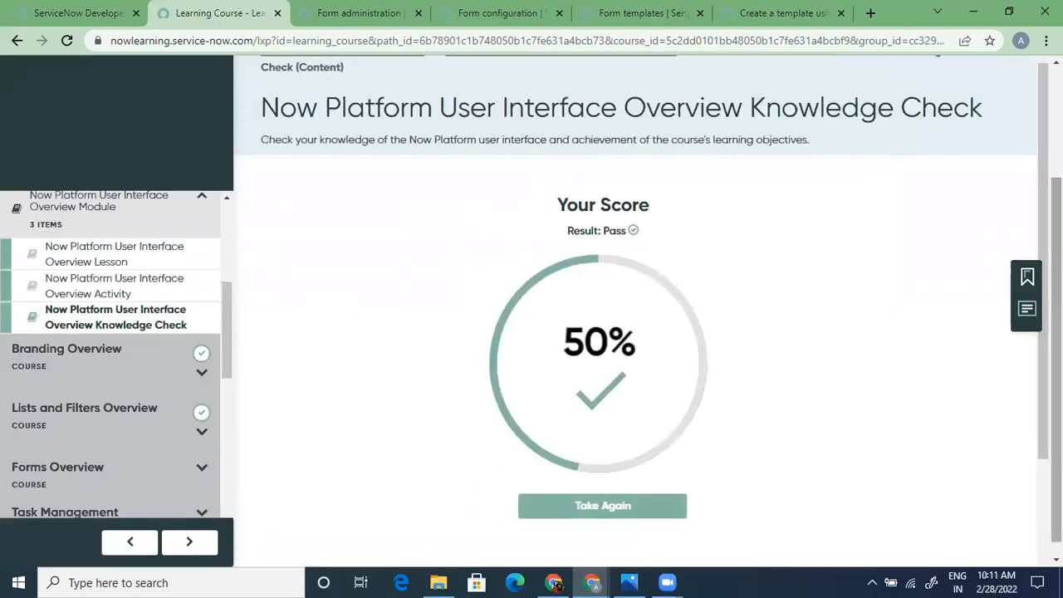
Step: Review the score and result of the Now Platform User Interface Overview Knowledge Check
scroll(648, 305, "down", 1)
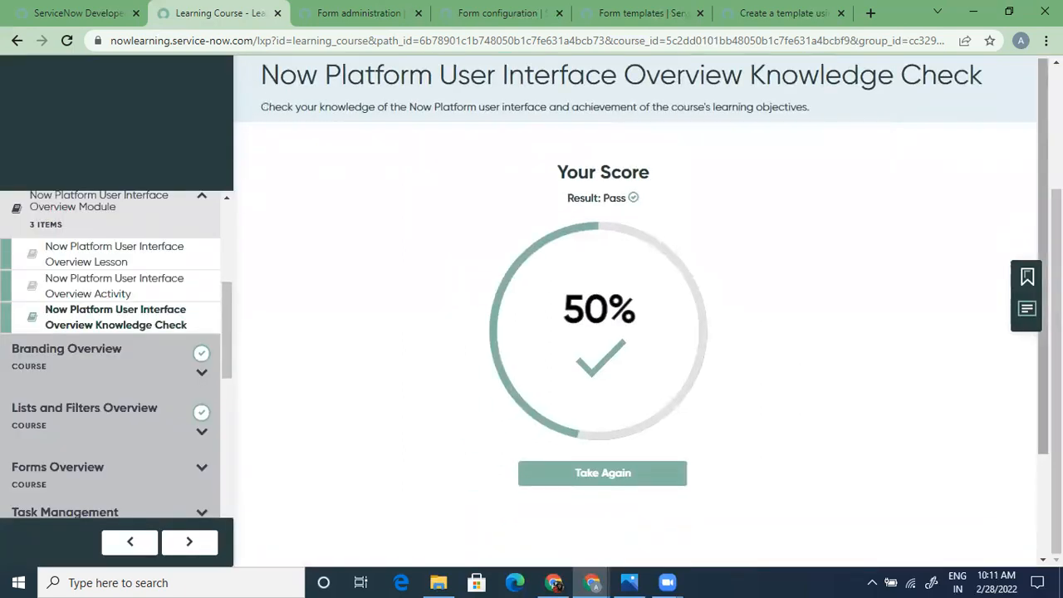
scroll(635, 307, "down", 1)
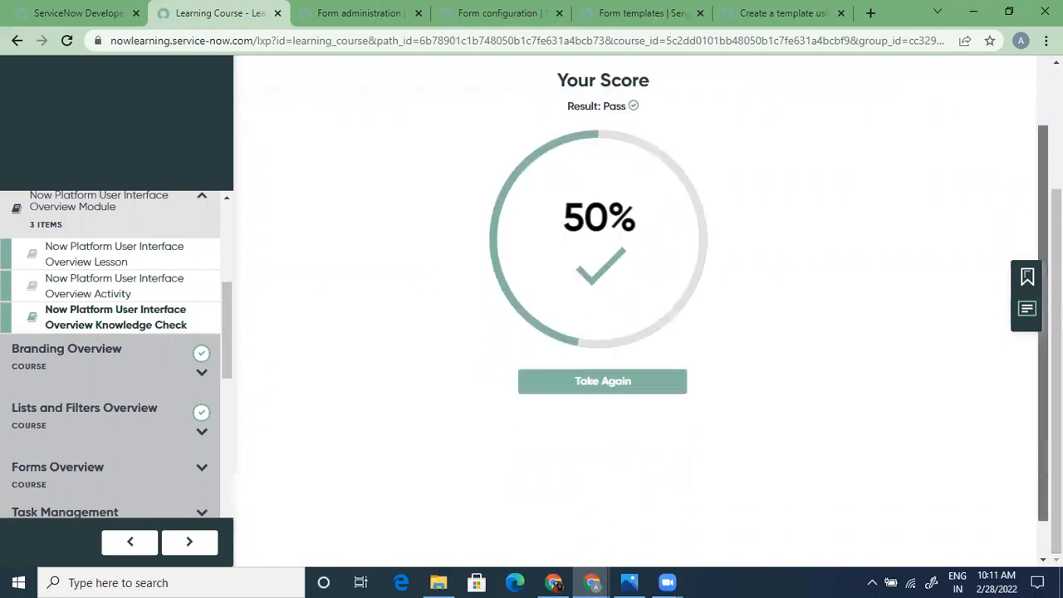
scroll(635, 308, "up", 2)
scroll(635, 307, "down", 2)
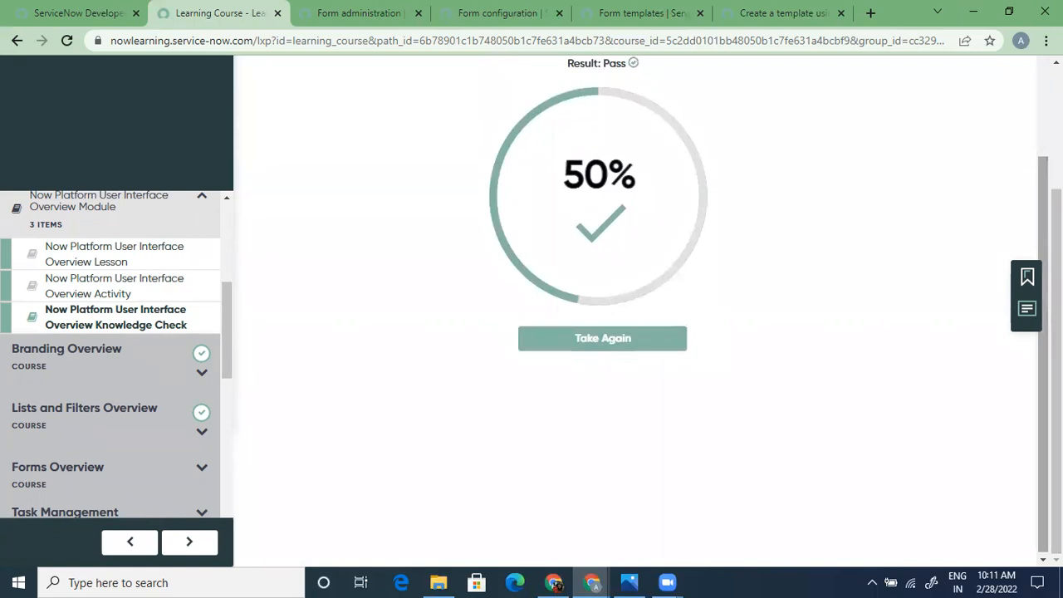
scroll(635, 308, "up", 2)
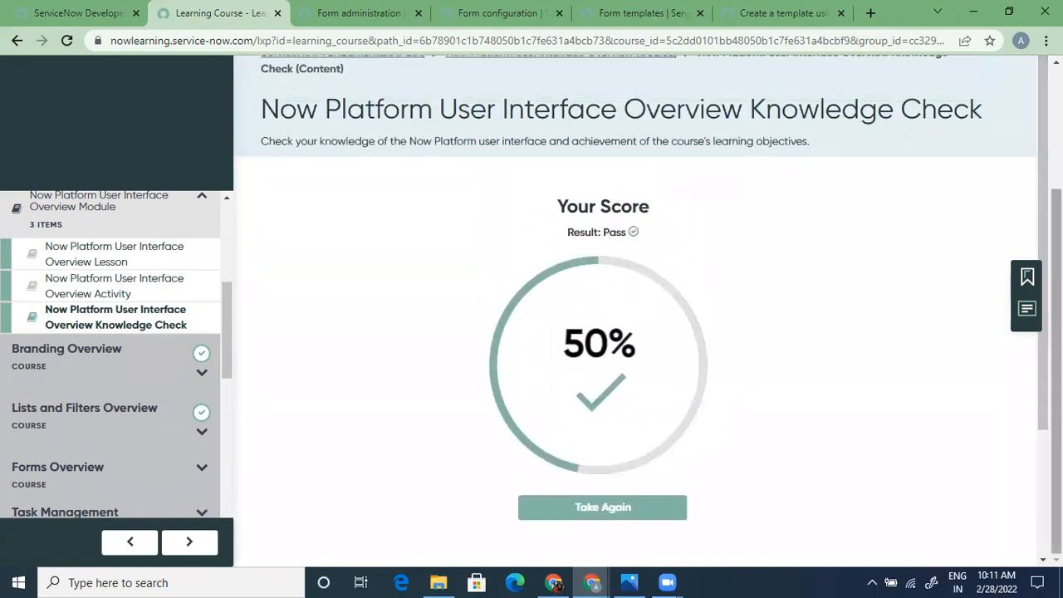
scroll(636, 307, "up", 2)
scroll(636, 307, "down", 2)
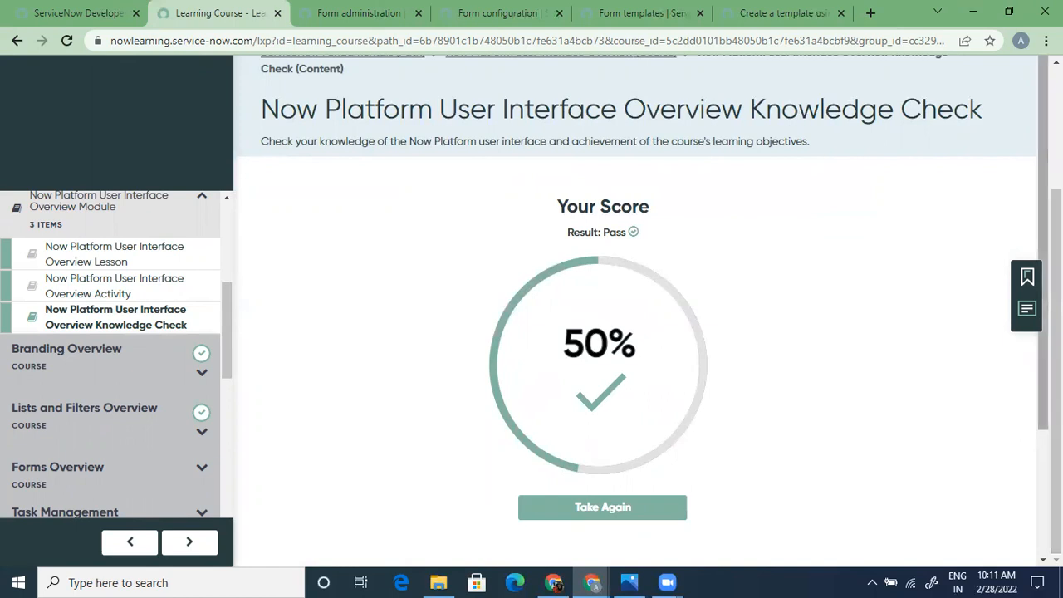
scroll(1033, 349, "down", 2)
scroll(1033, 350, "up", 2)
scroll(1032, 349, "down", 2)
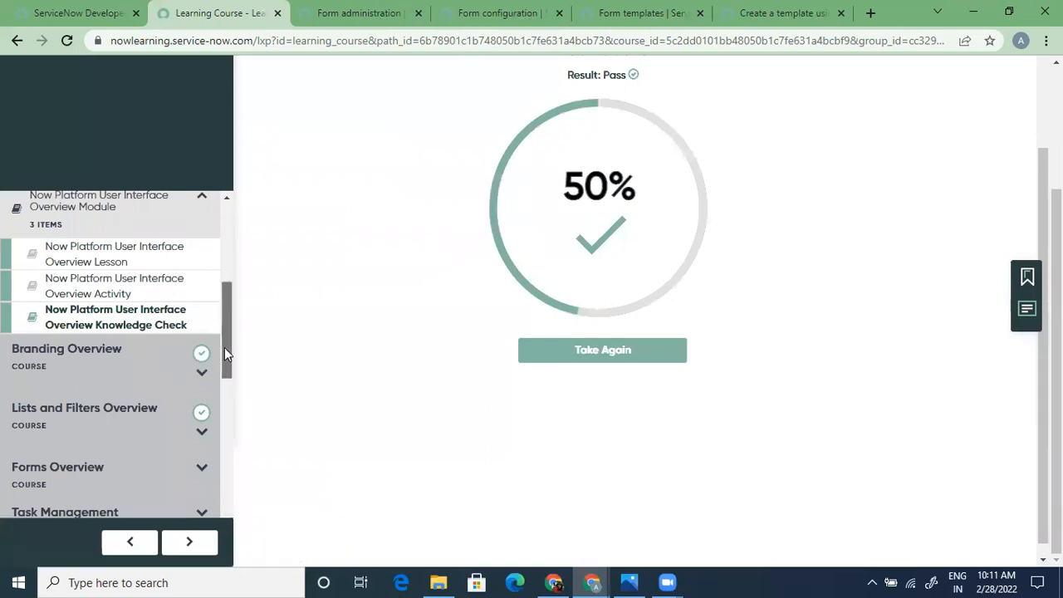
Step: Expand the Branding Overview course and its module, open the Branding Overview Knowledge Check, and start the quiz
left_click_drag(225, 347, 225, 355)
left_click(205, 339)
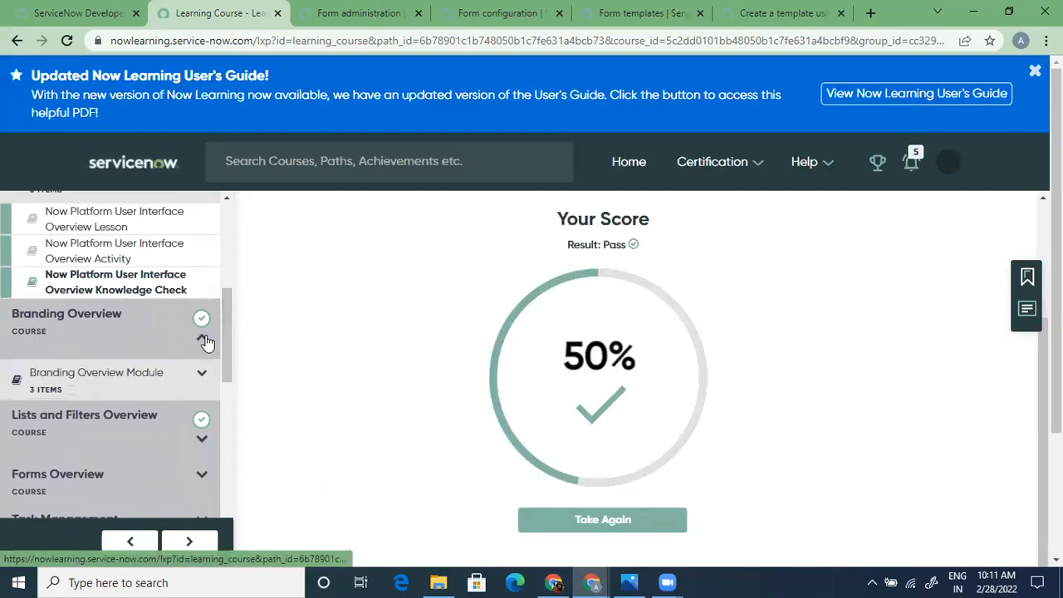
left_click(201, 375)
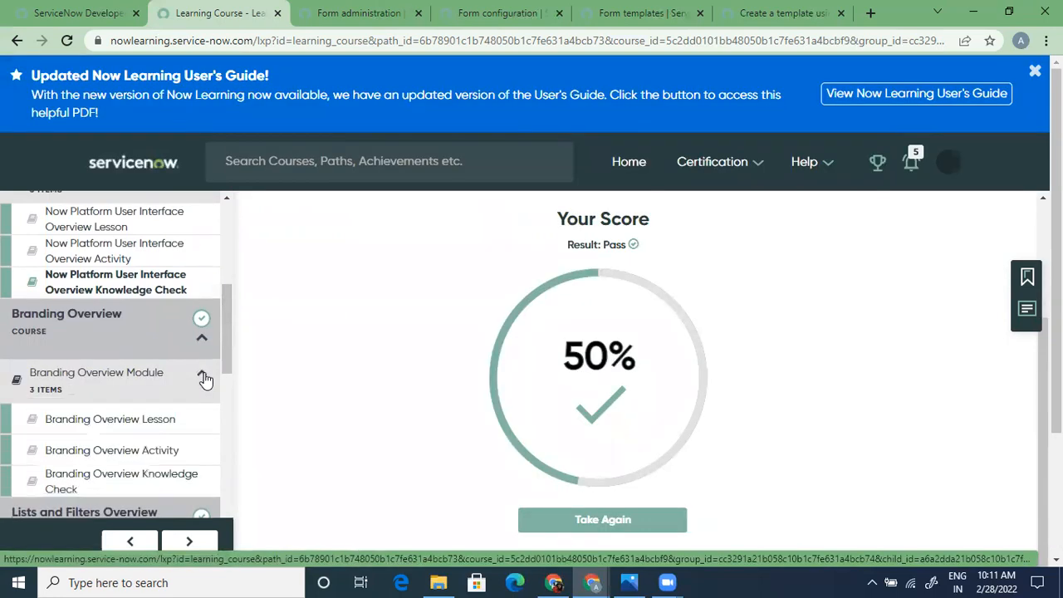
scroll(224, 356, "down", 2)
left_click(211, 372)
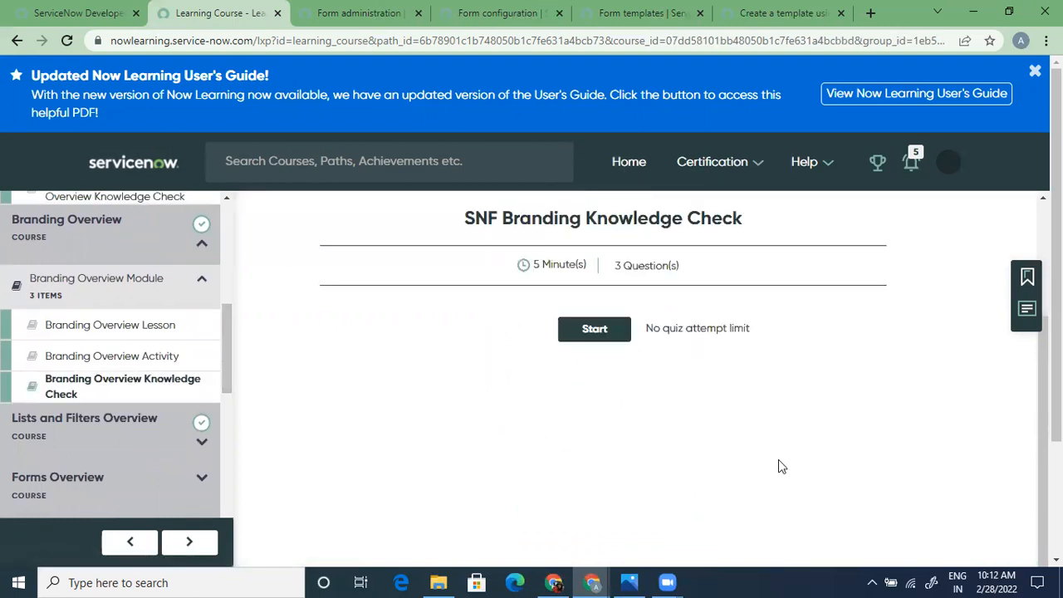
left_click(603, 331)
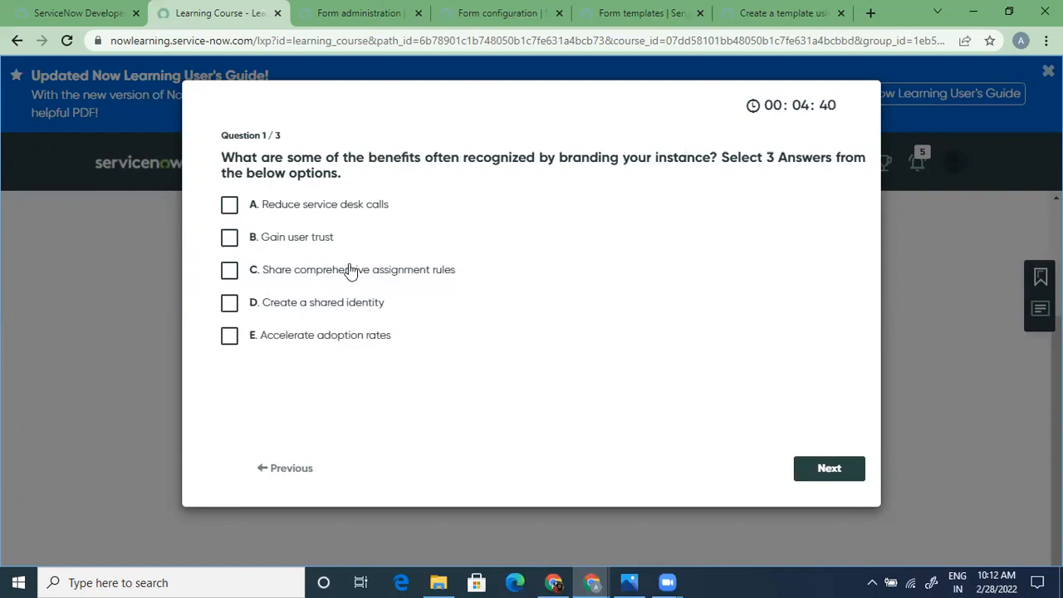
Step: Answer question 1 on branding benefits with Share comprehensive assignment rules, Create a shared identity and Accelerate adoption rates, and advance
left_click(227, 339)
left_click(229, 271)
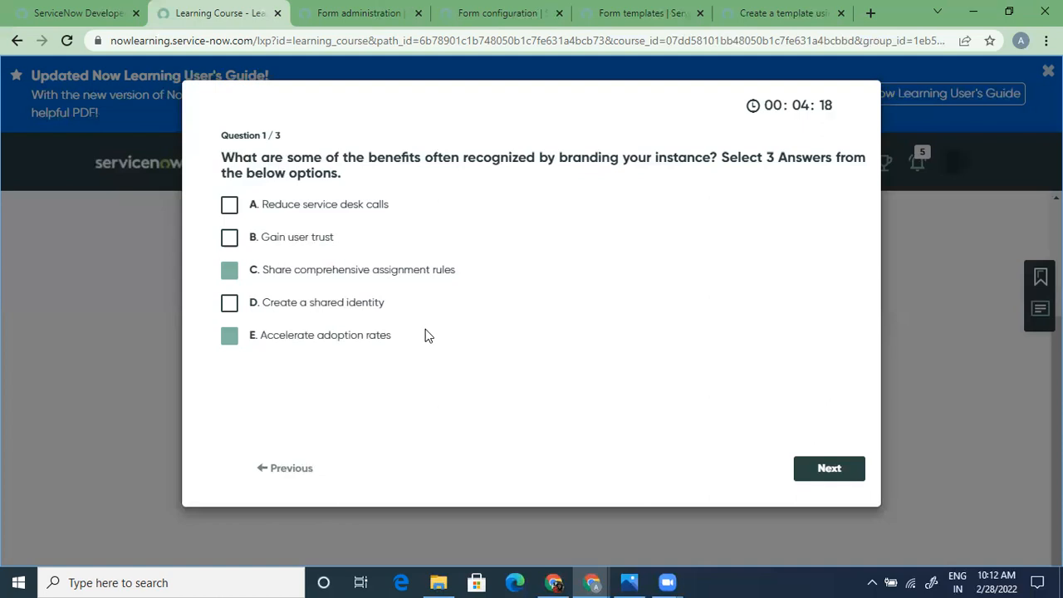
left_click(340, 304)
left_click(845, 472)
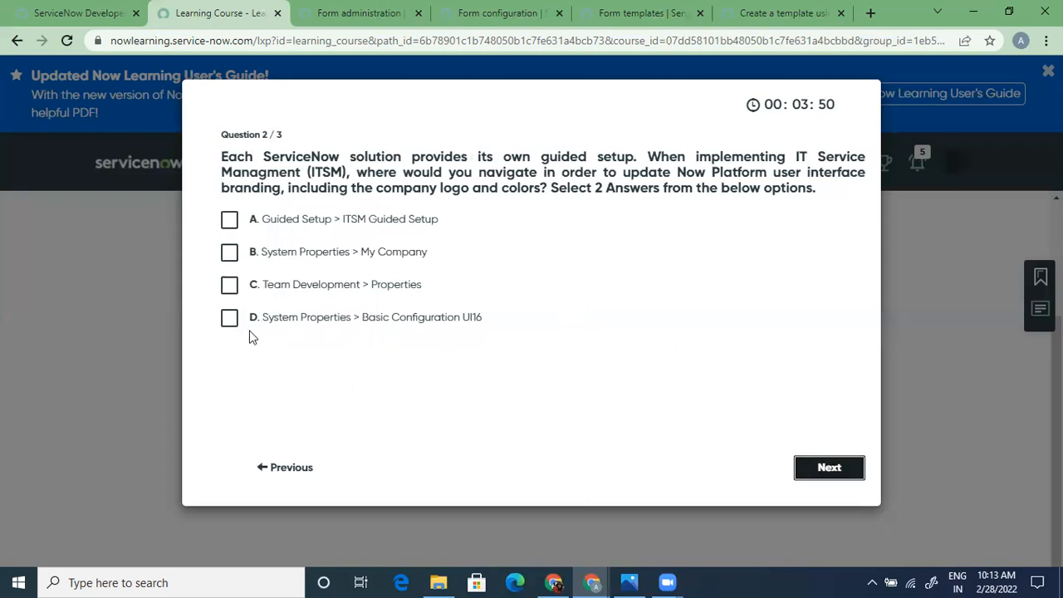
Step: Answer question 2 on updating ITSM branding with ITSM Guided Setup and Basic Configuration UI16, and advance to question 3
left_click(230, 320)
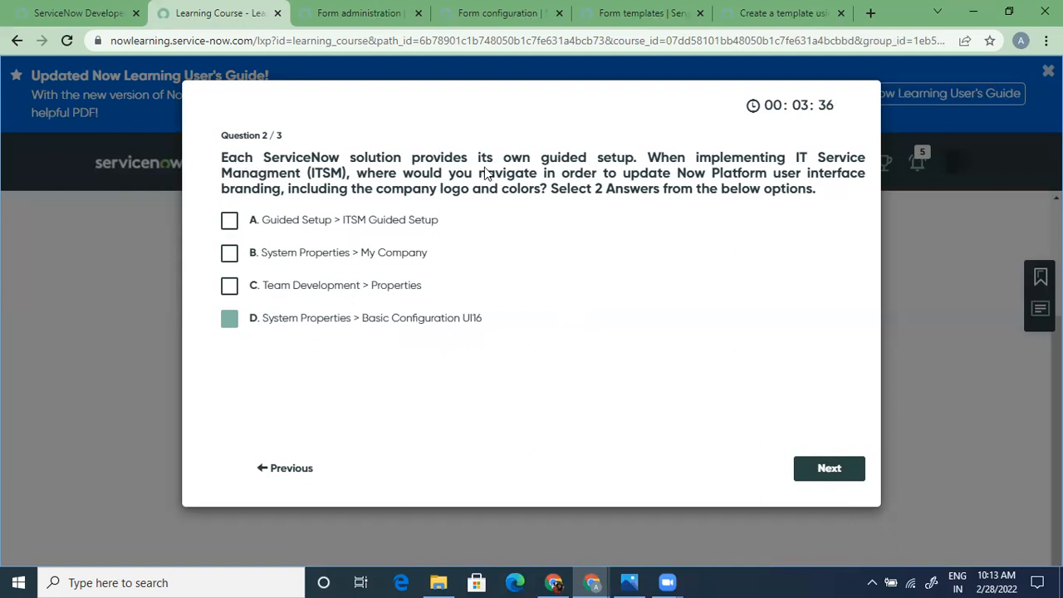
left_click(231, 223)
left_click(829, 468)
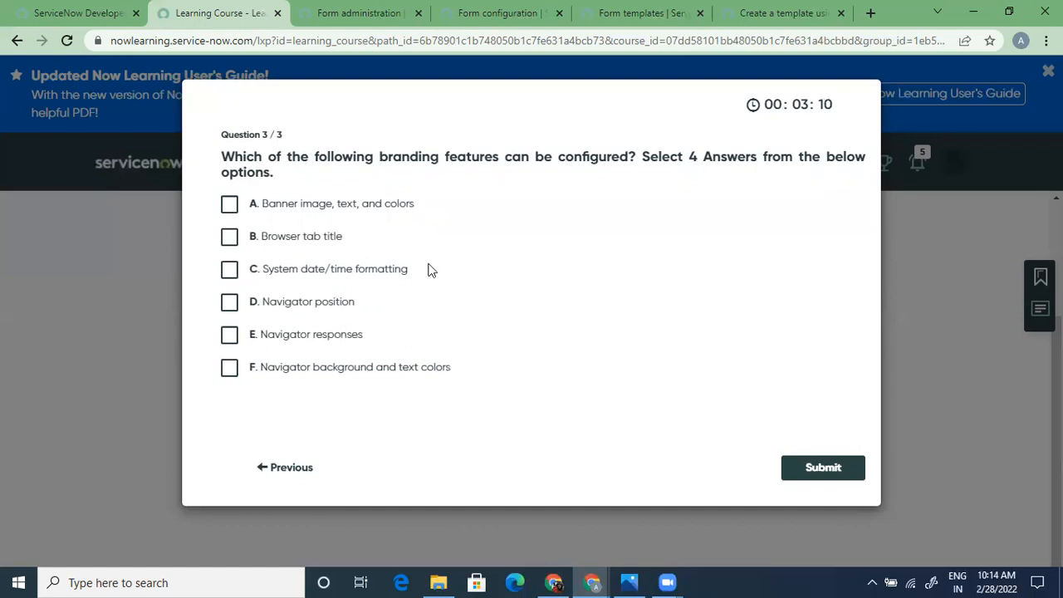
Step: Answer question 3 with Banner image, text, and colors, Browser tab title, System date/time formatting and Navigator background and text colors, and submit the quiz
left_click(230, 239)
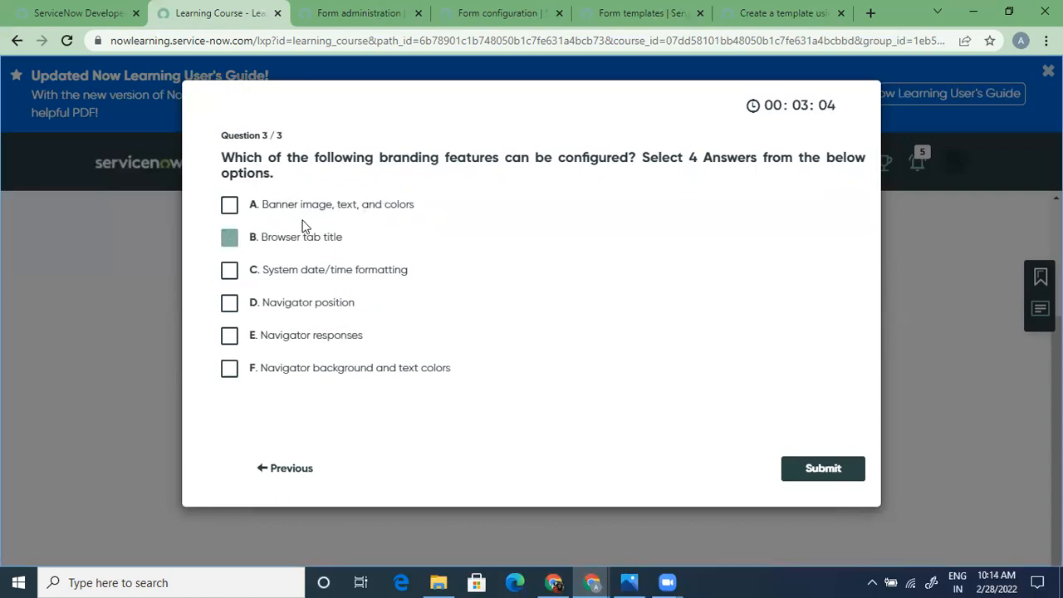
left_click(231, 206)
left_click(230, 272)
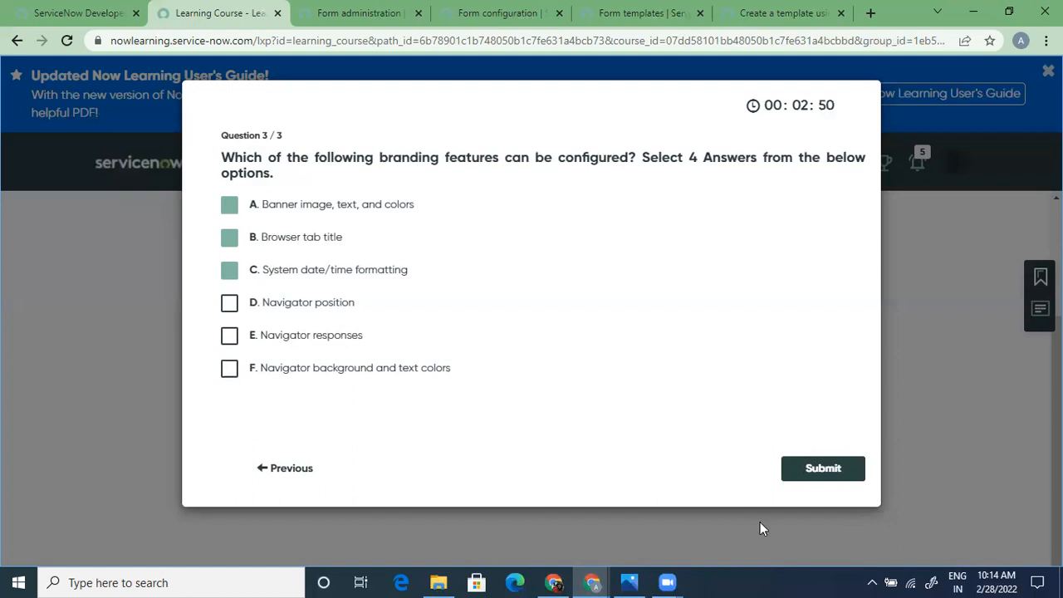
left_click(229, 368)
left_click(835, 470)
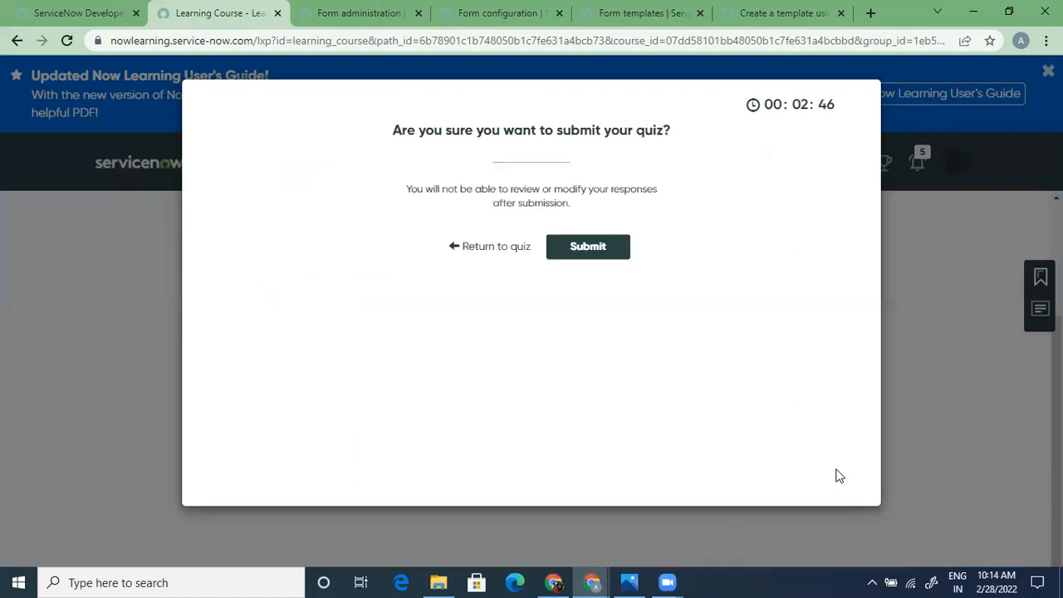
left_click(612, 253)
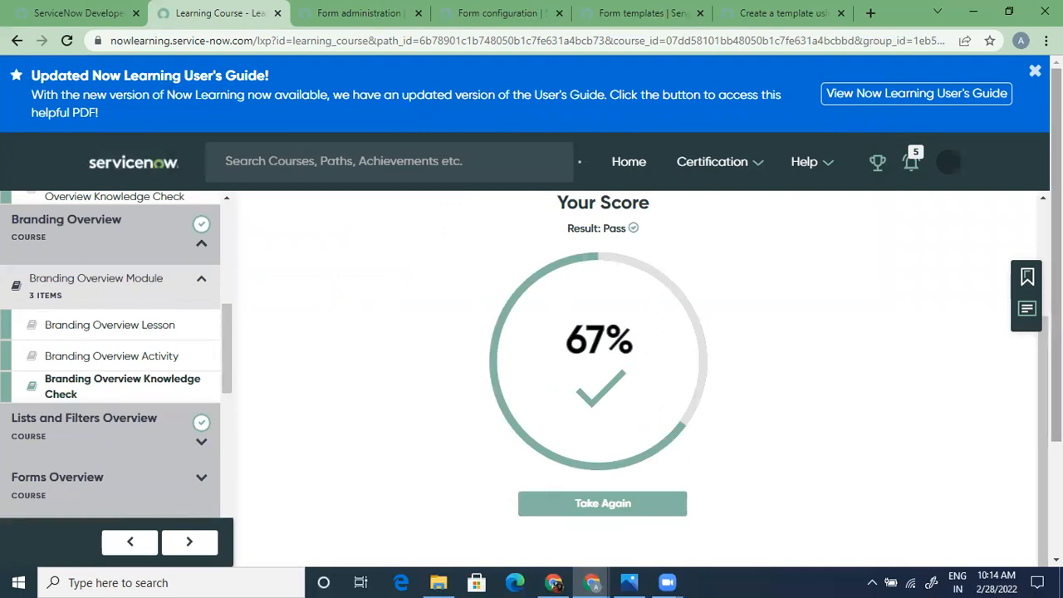
Step: Review the Branding Overview quiz score, and expand the Lists and Filters Overview course and its module in the course outline
scroll(579, 384, "down", 2)
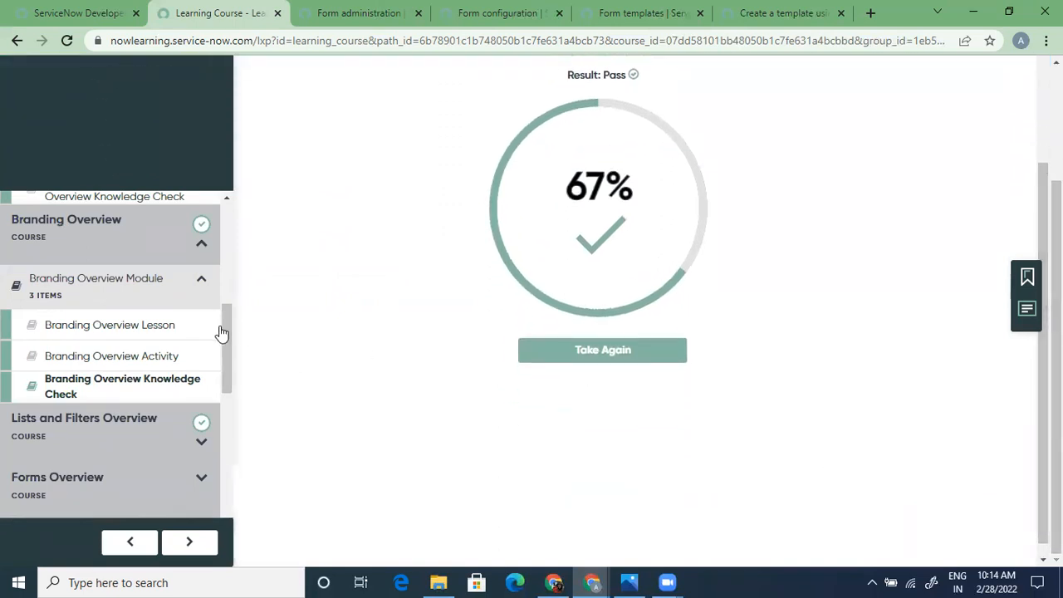
left_click_drag(230, 339, 230, 362)
scroll(231, 367, "down", 1)
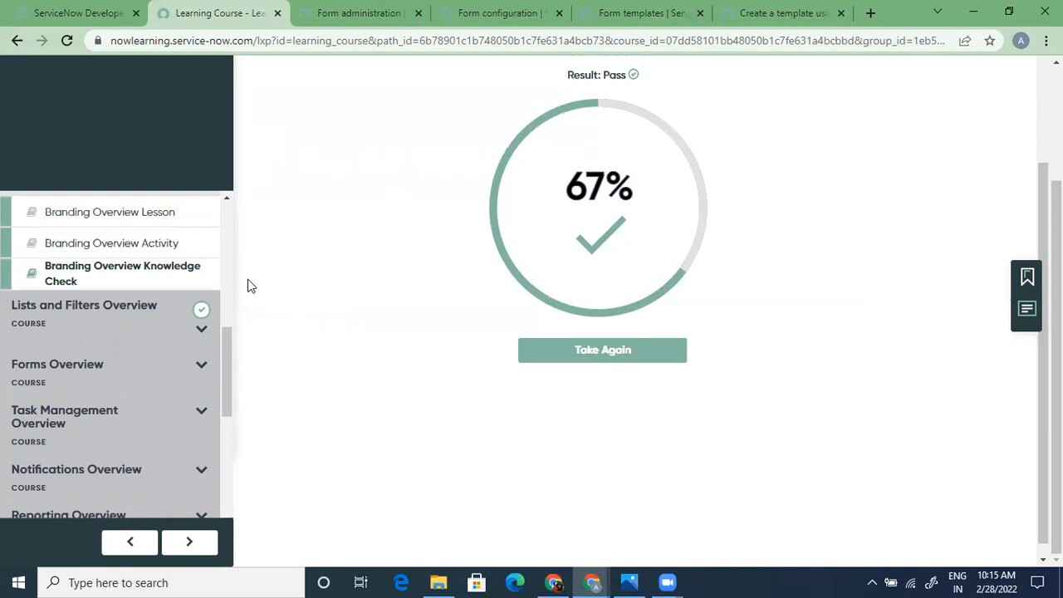
left_click(202, 331)
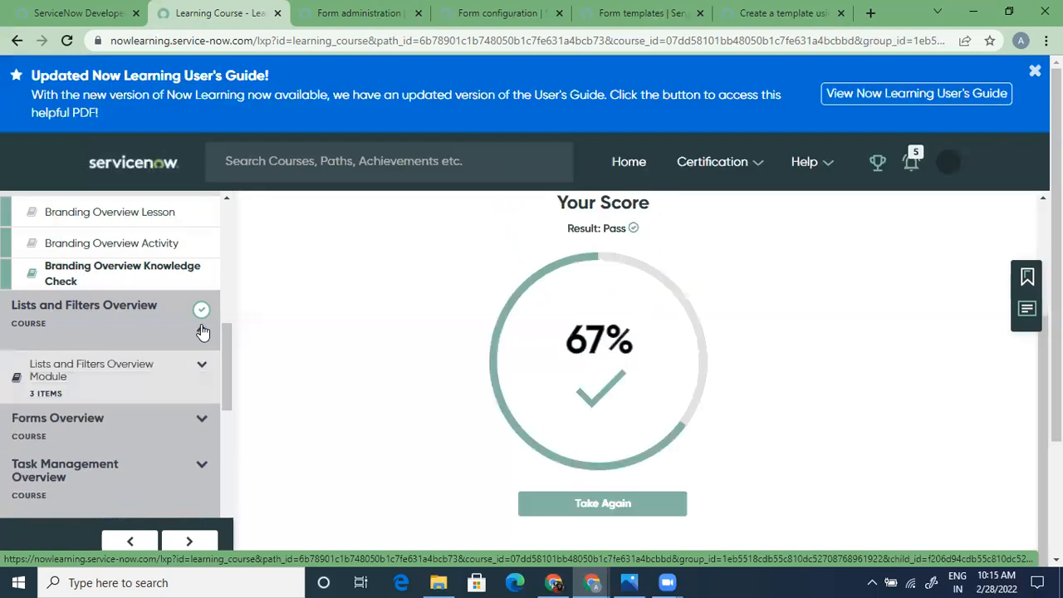
left_click(203, 370)
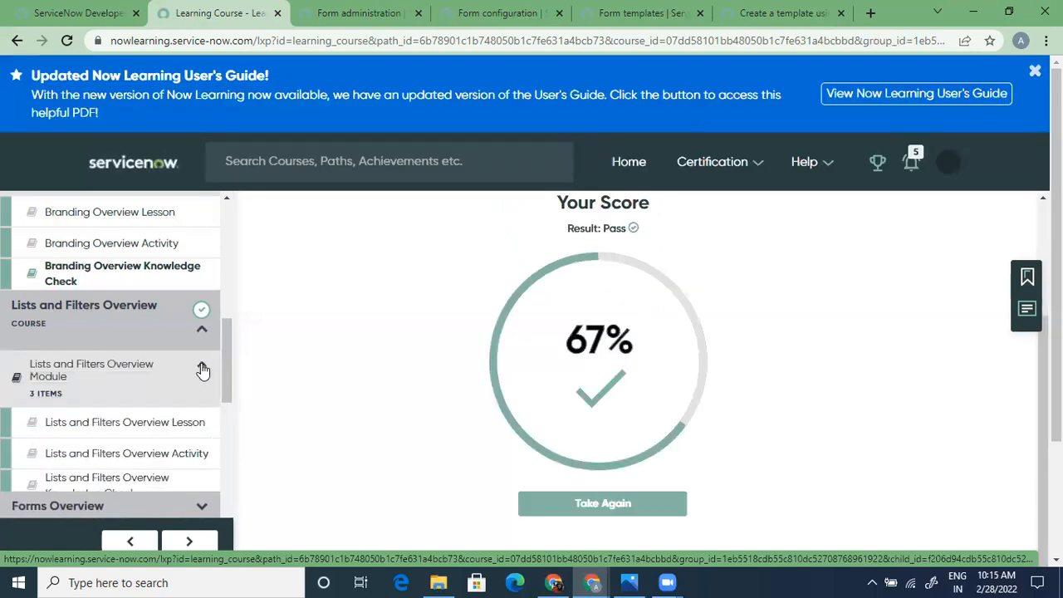
scroll(231, 390, "down", 1)
scroll(231, 403, "down", 1)
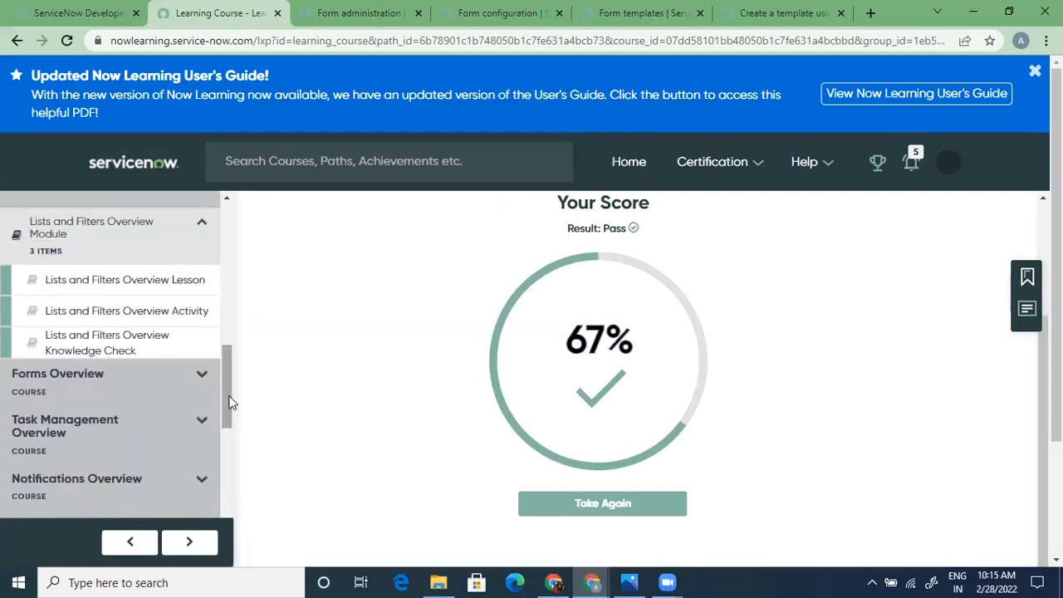
left_click_drag(230, 403, 231, 390)
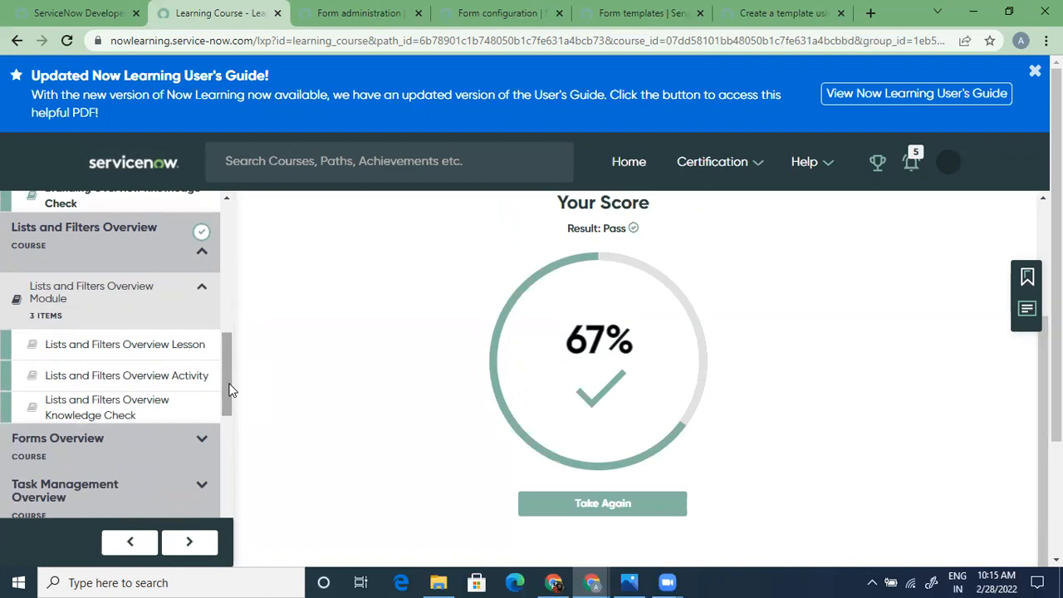
Step: Open the Lists and Filters Overview Knowledge Check and start a new quiz attempt
left_click(110, 402)
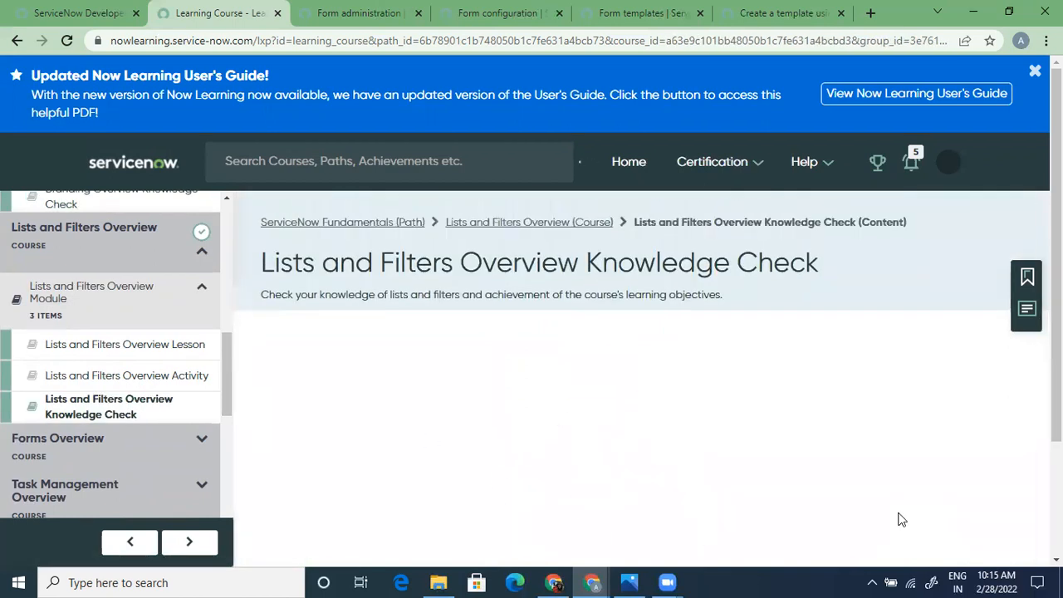
scroll(605, 509, "down", 2)
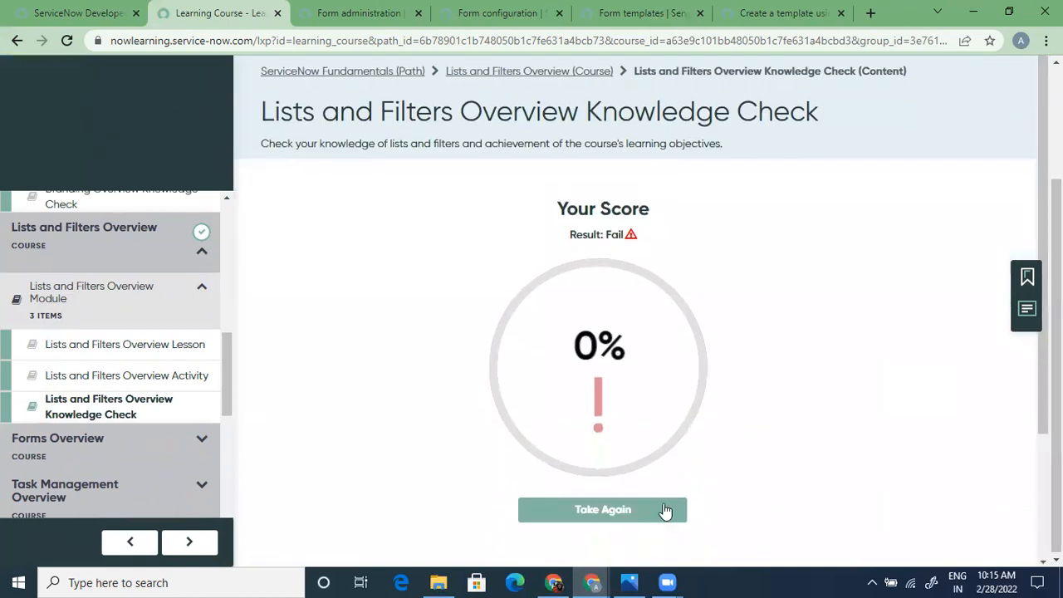
left_click(605, 510)
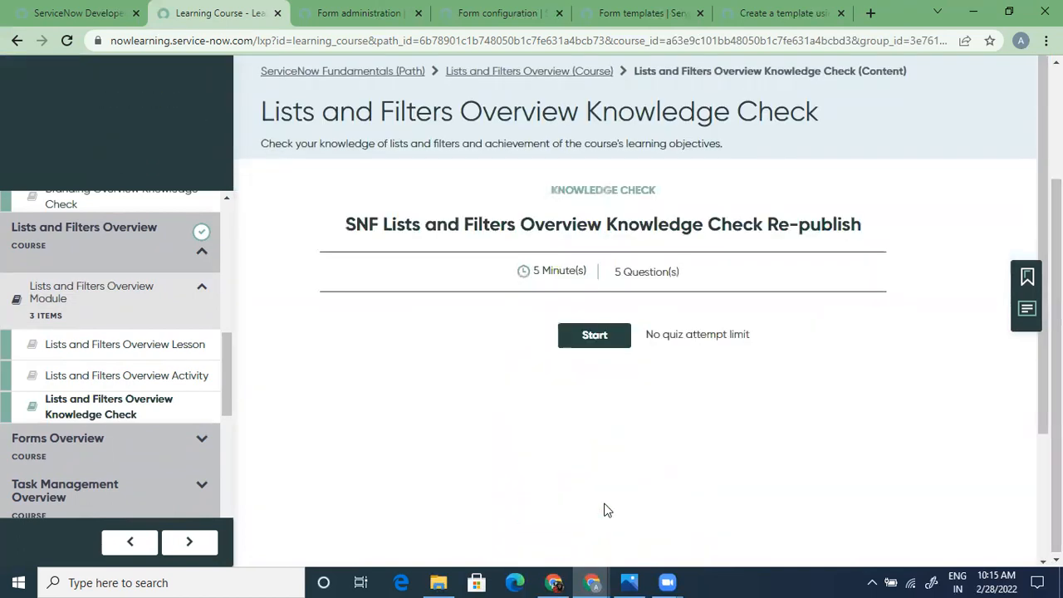
left_click(598, 335)
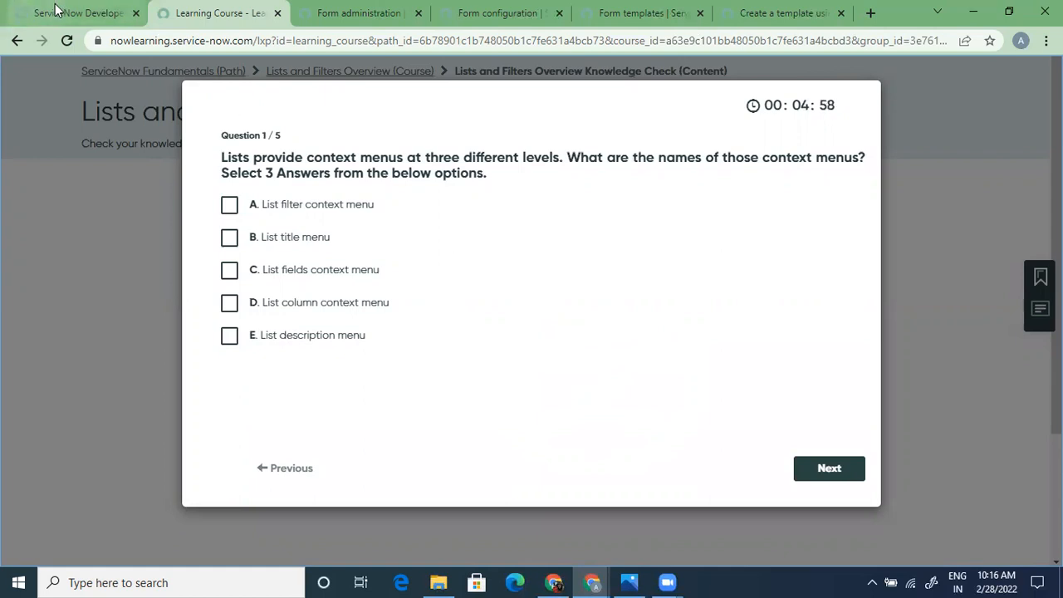
Step: Answer question 1 on list context menus with List filter context menu, List fields context menu and List column context menu
left_click(599, 580)
left_click(612, 547)
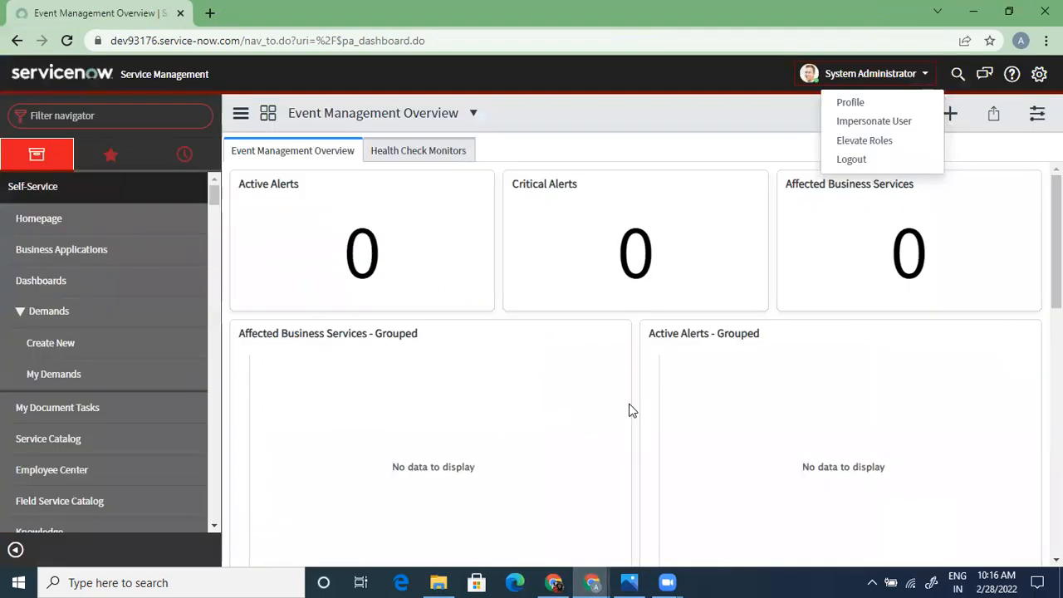
key("alt+Tab")
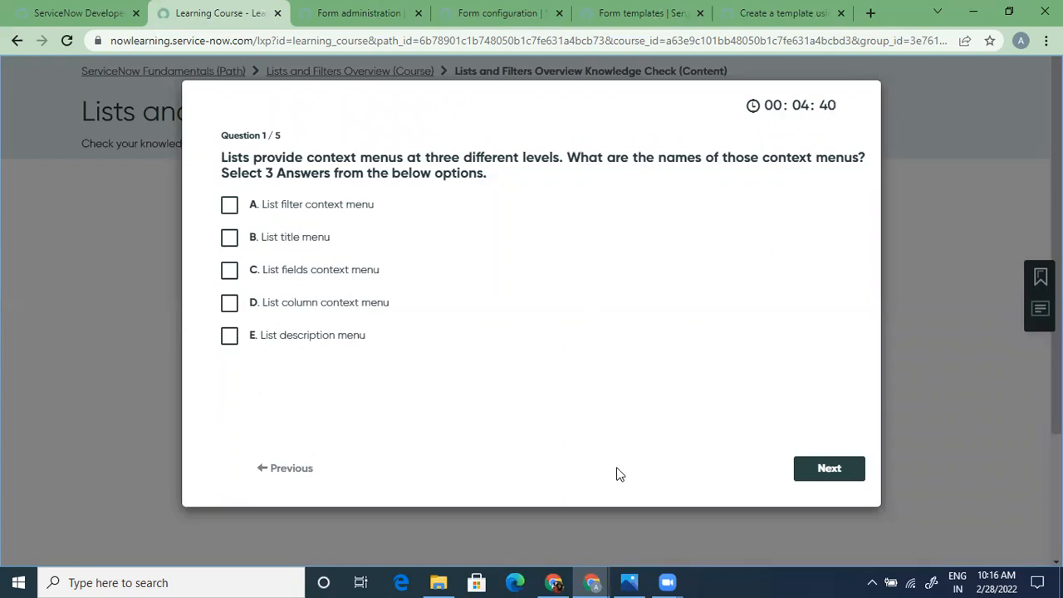
left_click(231, 212)
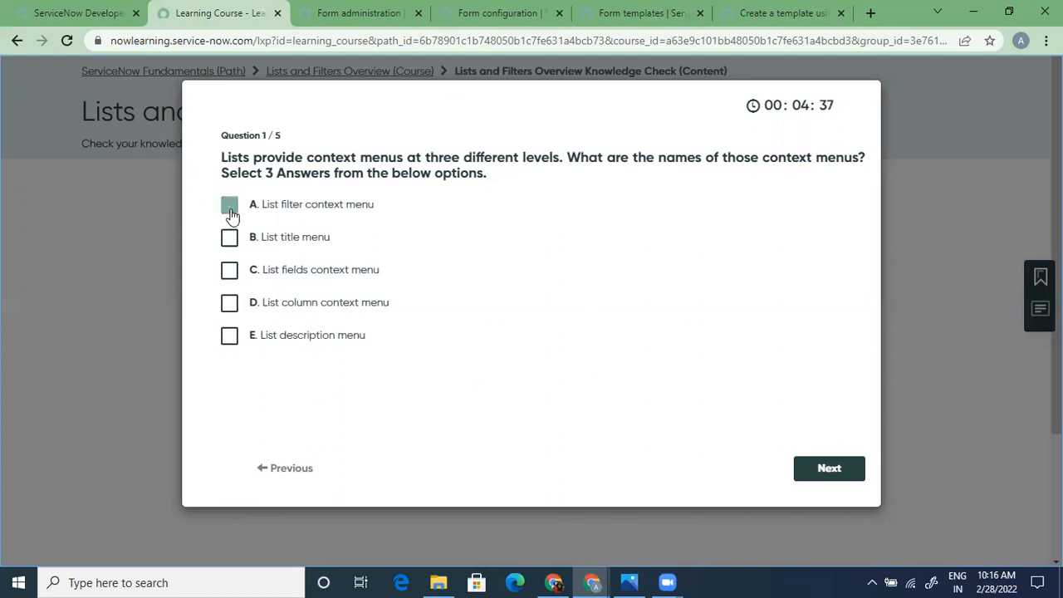
left_click(229, 270)
left_click(230, 305)
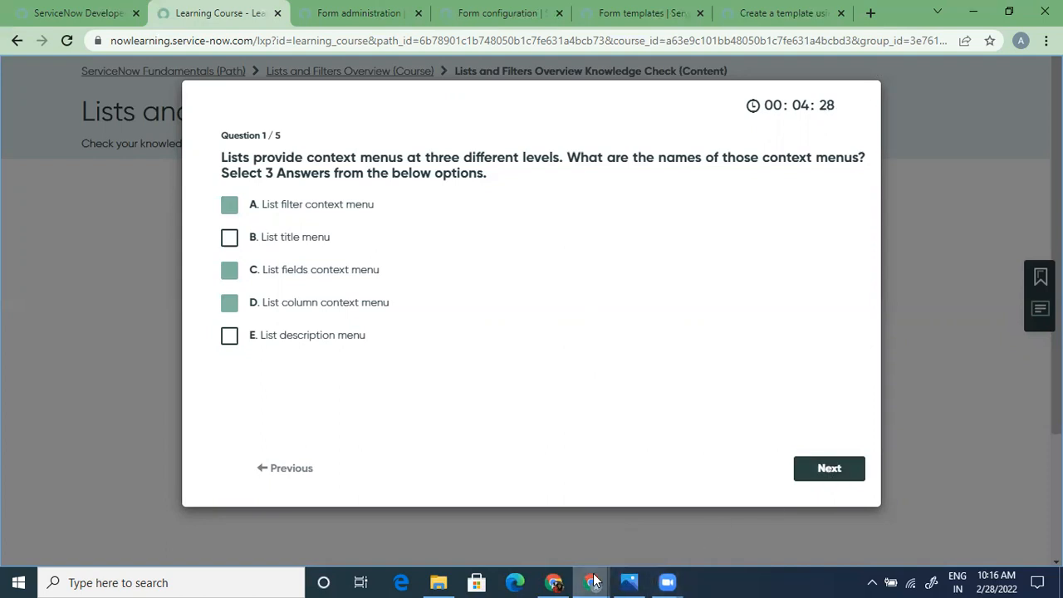
Step: Switch to the ServiceNow developer instance, filter the navigator by incident, and open the list of all incidents
mouse_move(596, 581)
left_click(683, 535)
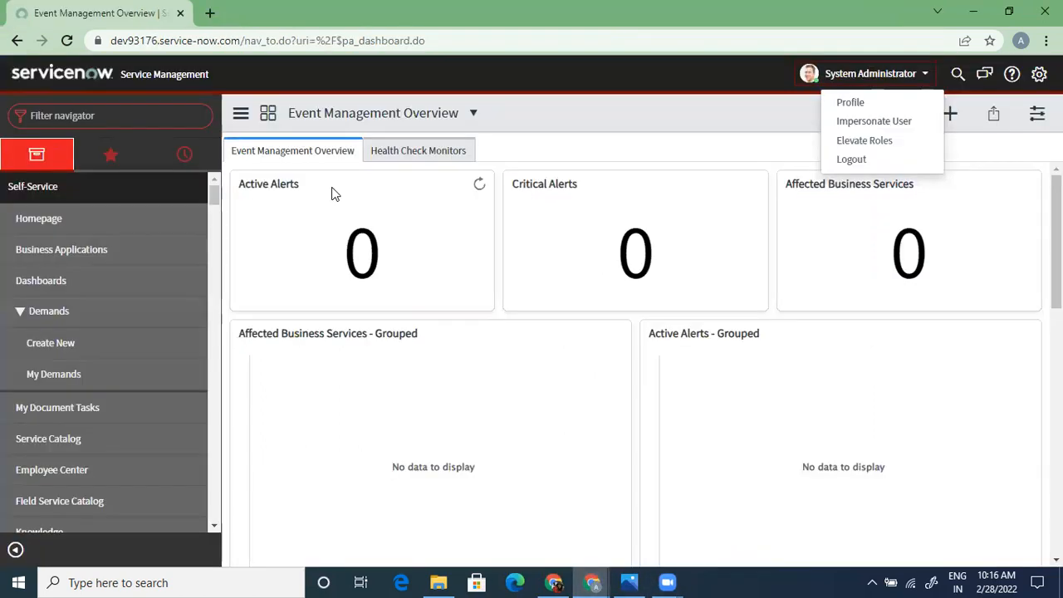
left_click(123, 112)
type("incident")
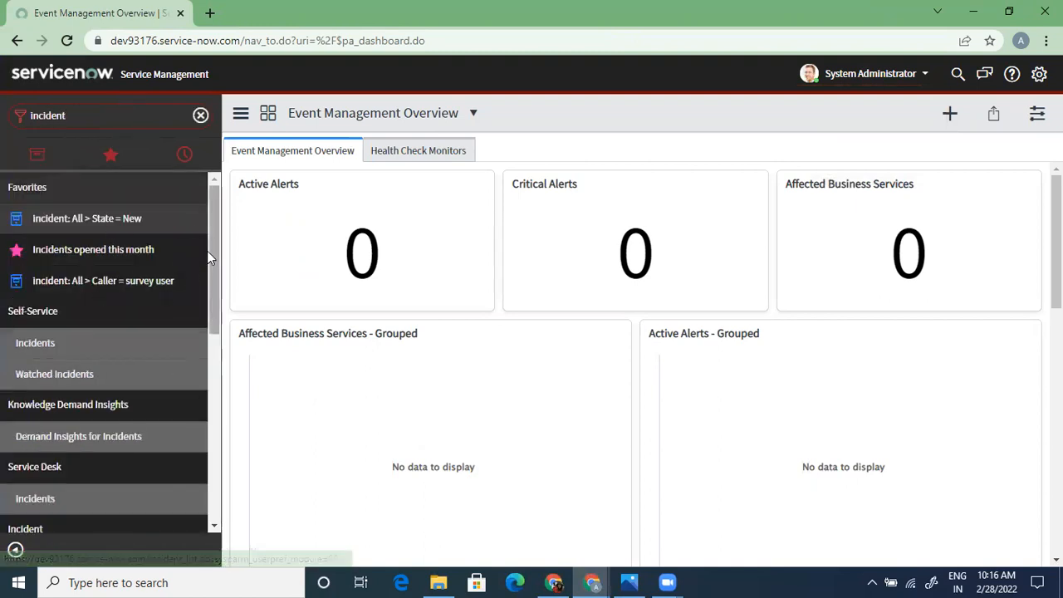
left_click_drag(213, 269, 221, 396)
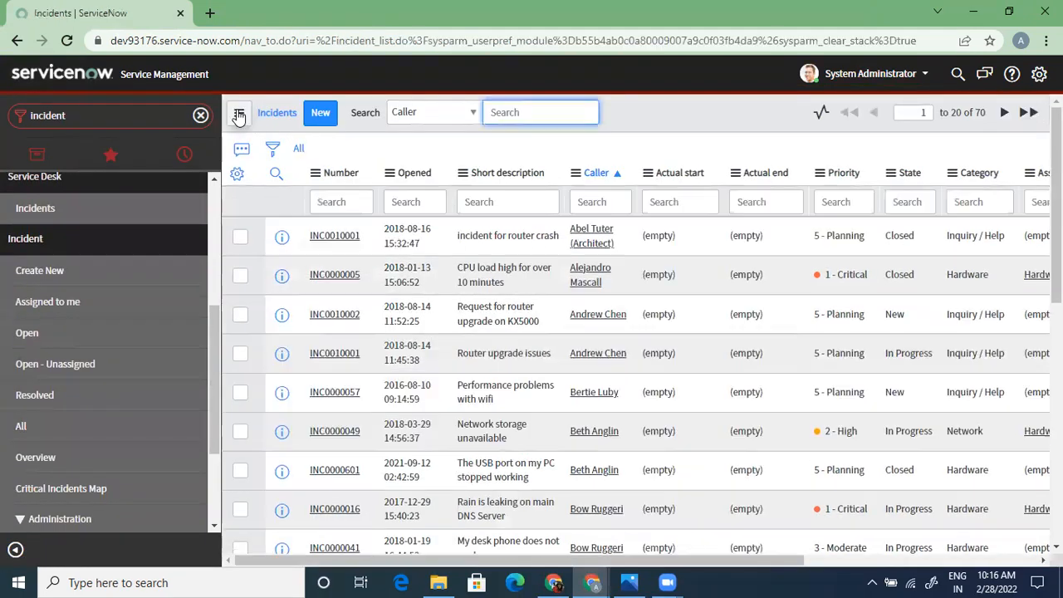
Step: Examine the incident list's title context menu with its View and Filters options, and the Caller column's context menu
left_click(238, 116)
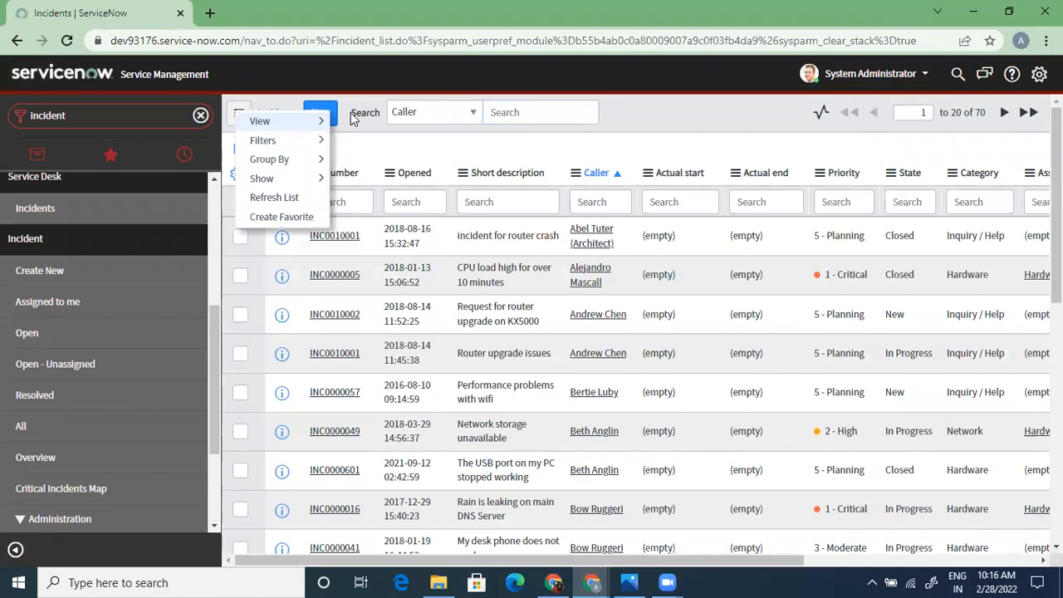
mouse_move(257, 120)
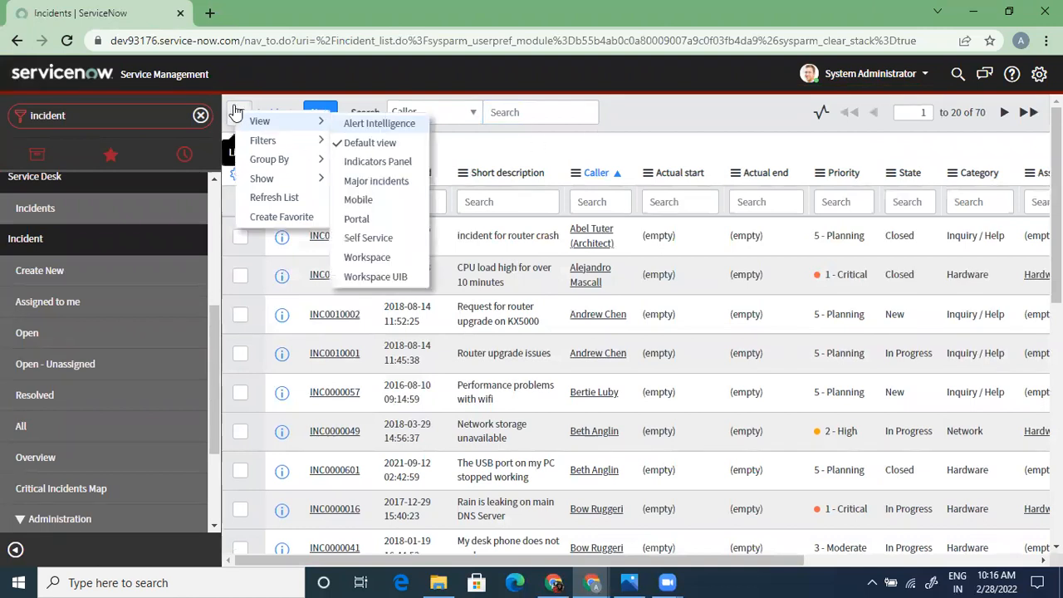
left_click(700, 126)
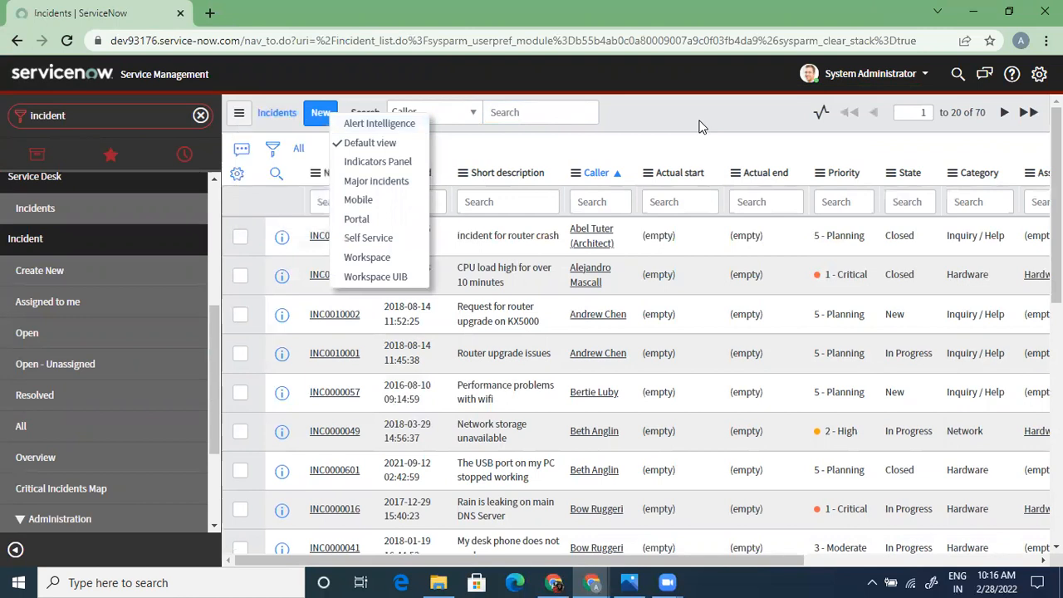
right_click(705, 117)
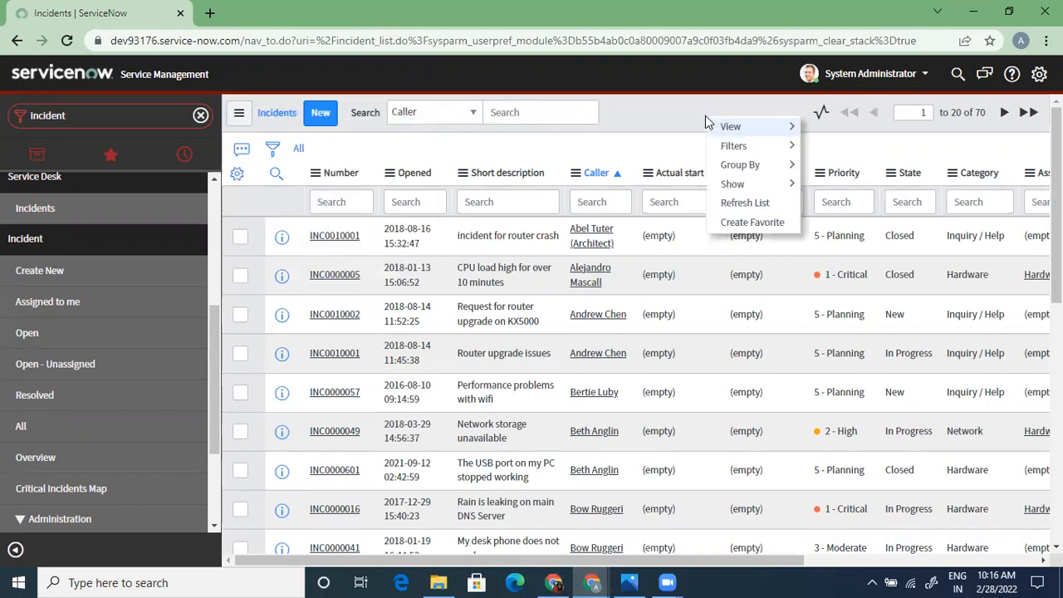
mouse_move(755, 149)
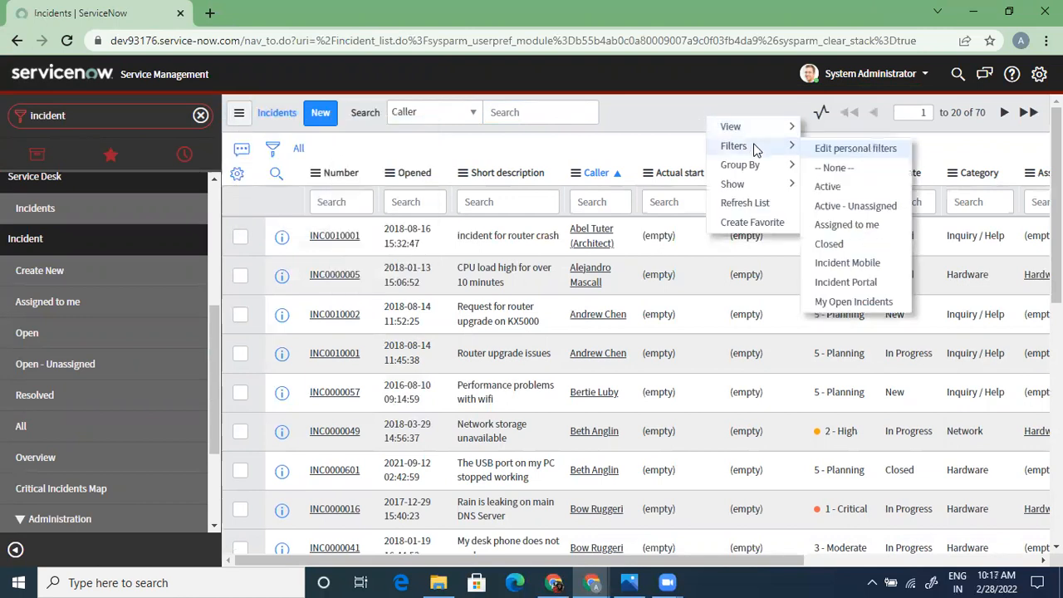
right_click(564, 179)
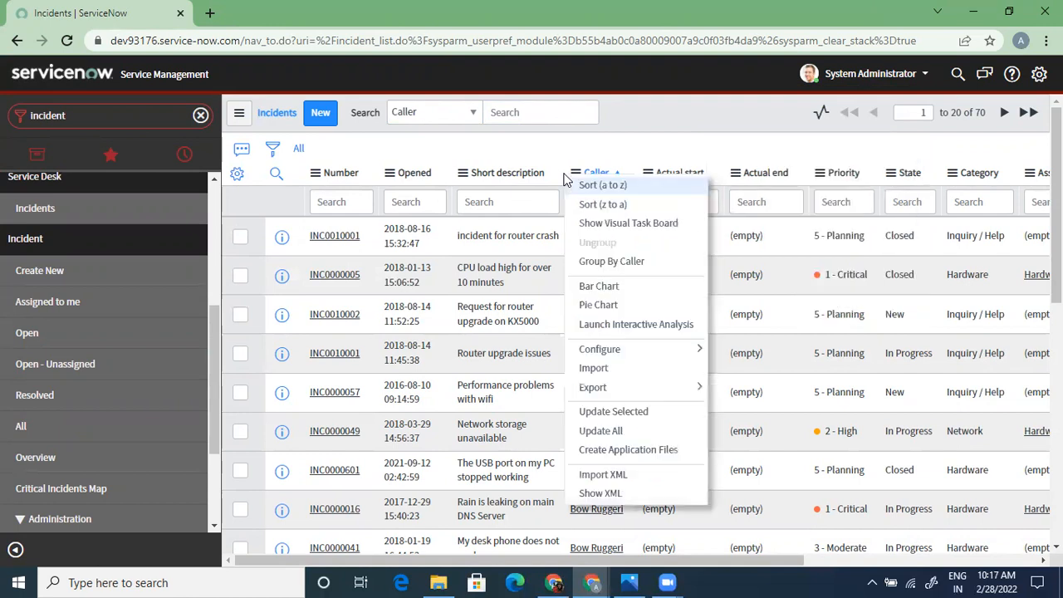
left_click(656, 123)
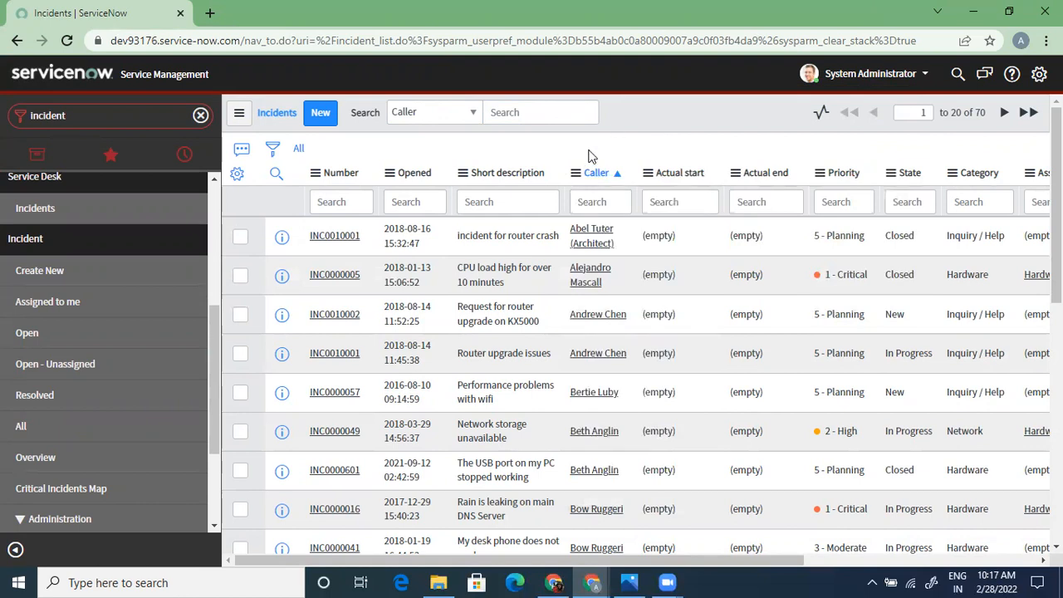
Step: Return to the knowledge check, advance to question 2 on filter conditions, answer it with Breadcrumbs, and advance to question 3
key("alt+Tab")
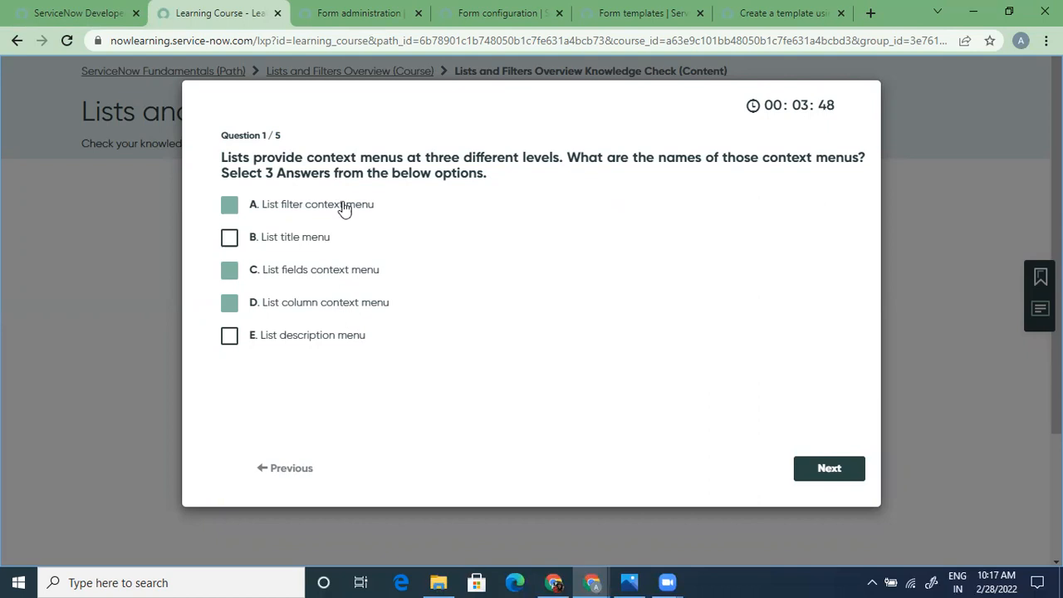
left_click(831, 469)
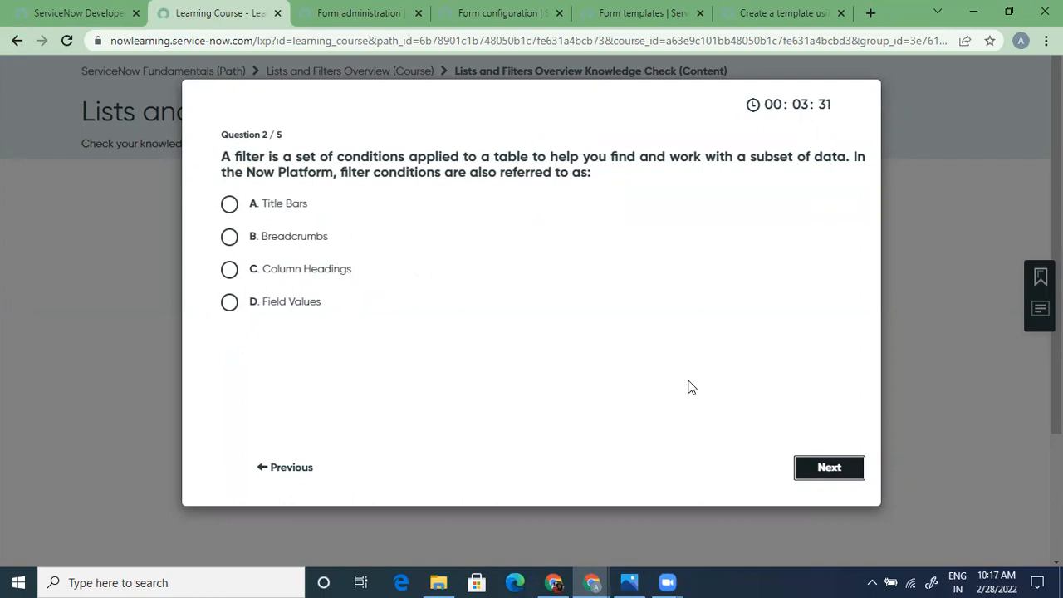
key("alt+Tab")
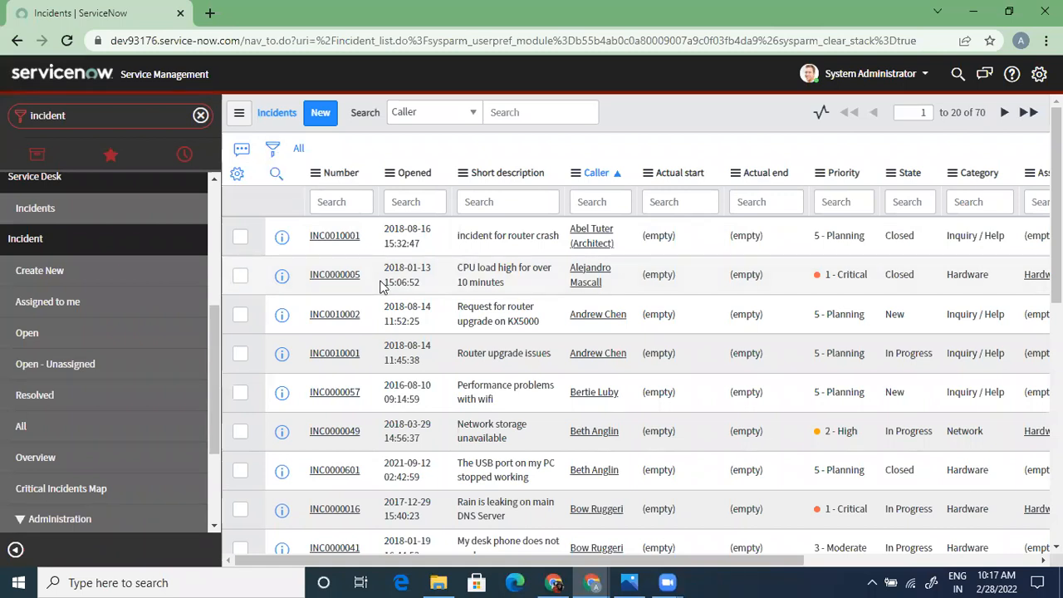
key("alt+Tab")
left_click(325, 244)
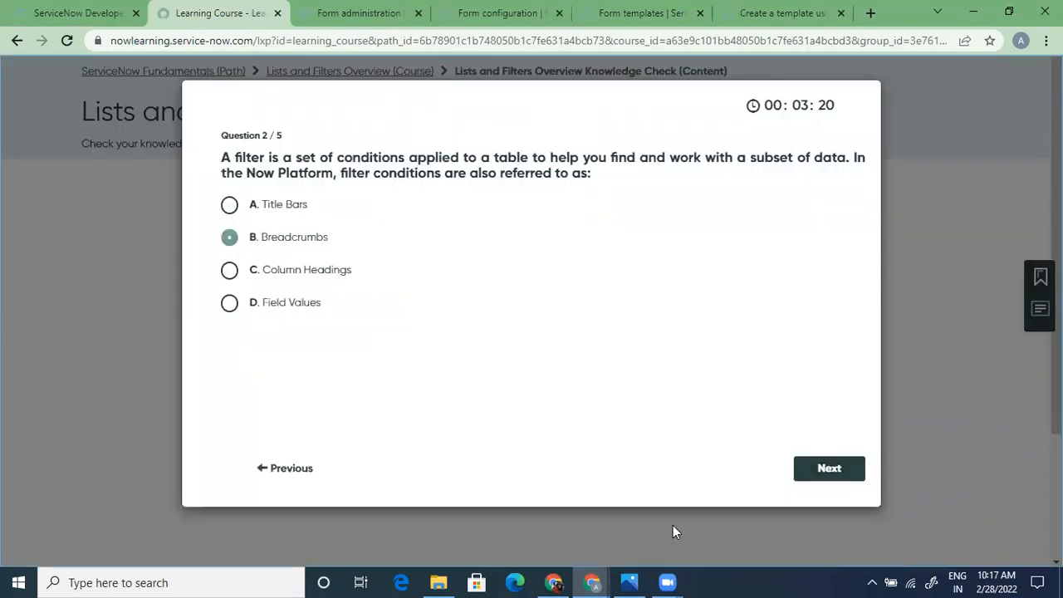
left_click(837, 470)
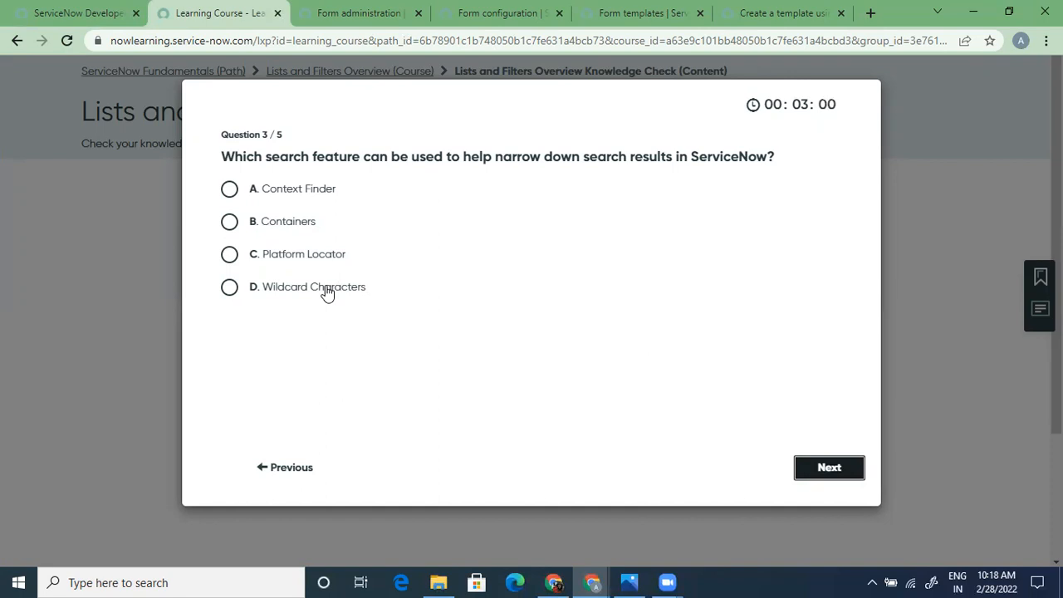
Step: Advance past question 3 on narrowing search results, and answer question 4 on what a list column represents with A field
left_click(843, 470)
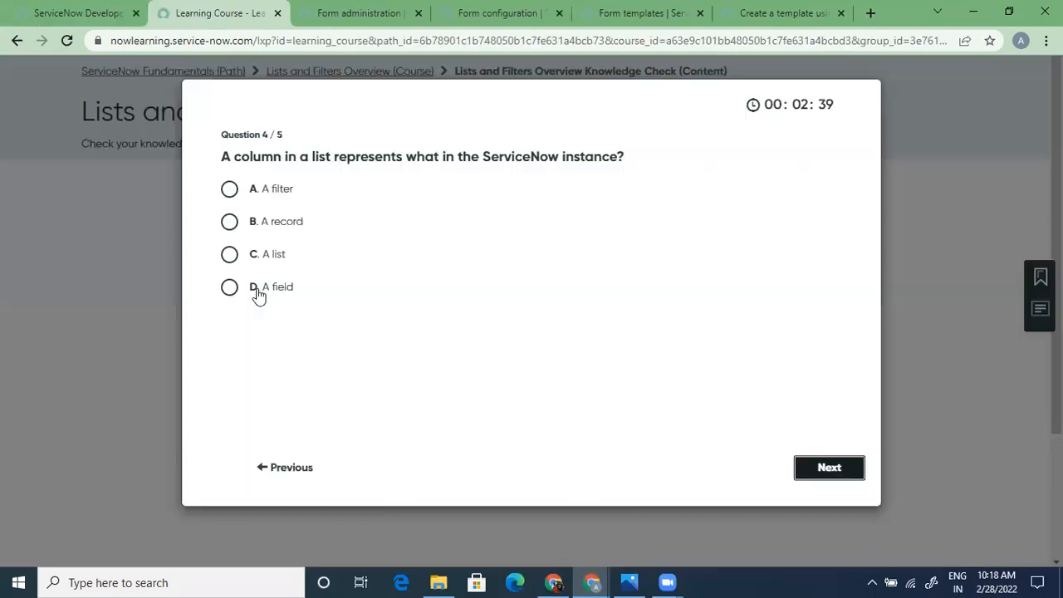
left_click(231, 287)
left_click(839, 473)
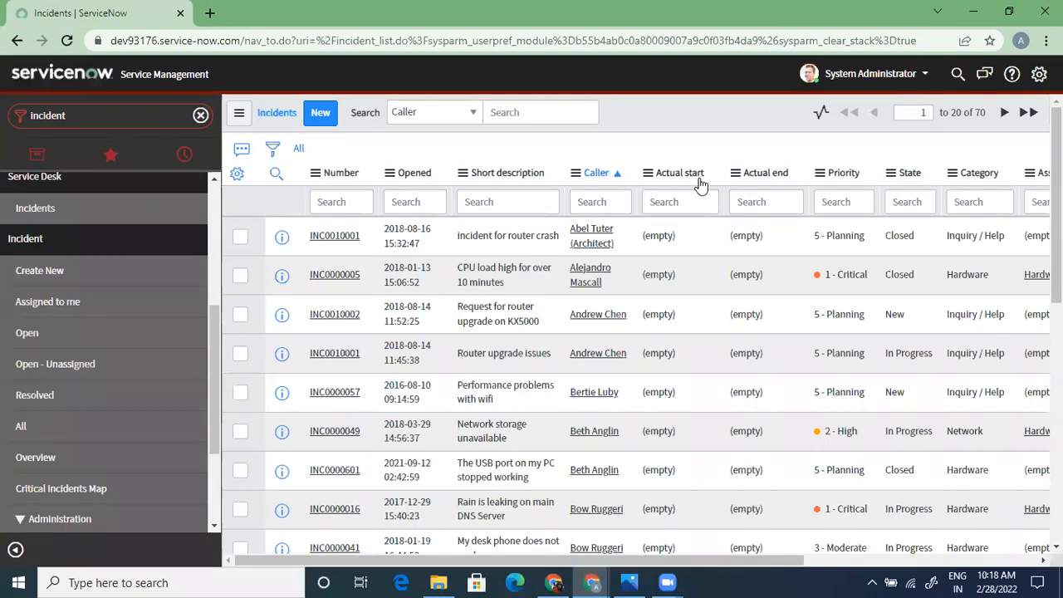
Step: Examine the context menu of the Actual start column in the incident list, including its Configure, Import and Export options
right_click(698, 176)
right_click(693, 172)
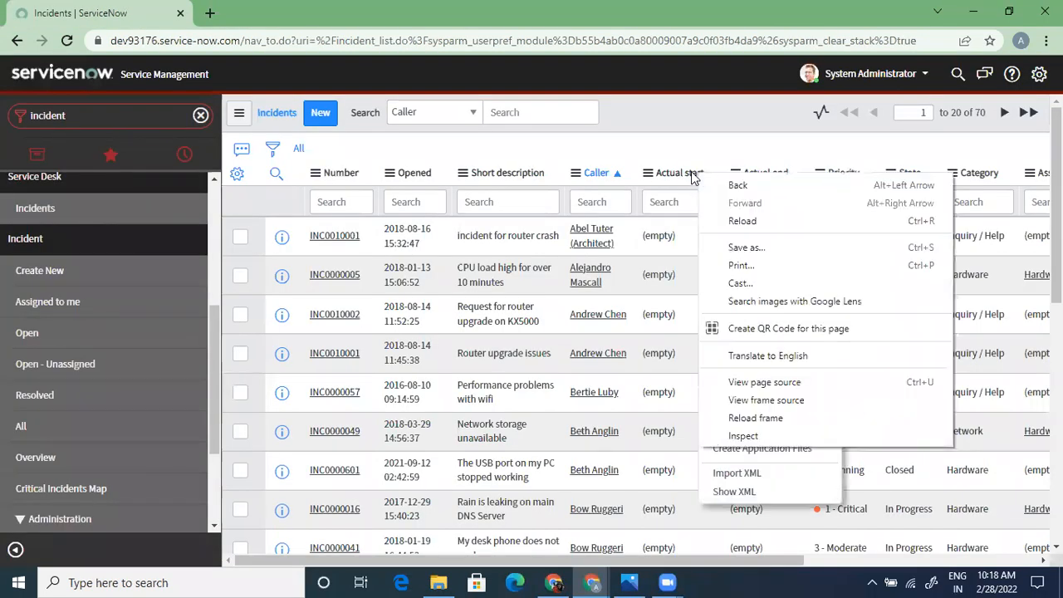
key("Escape")
key("Escape")
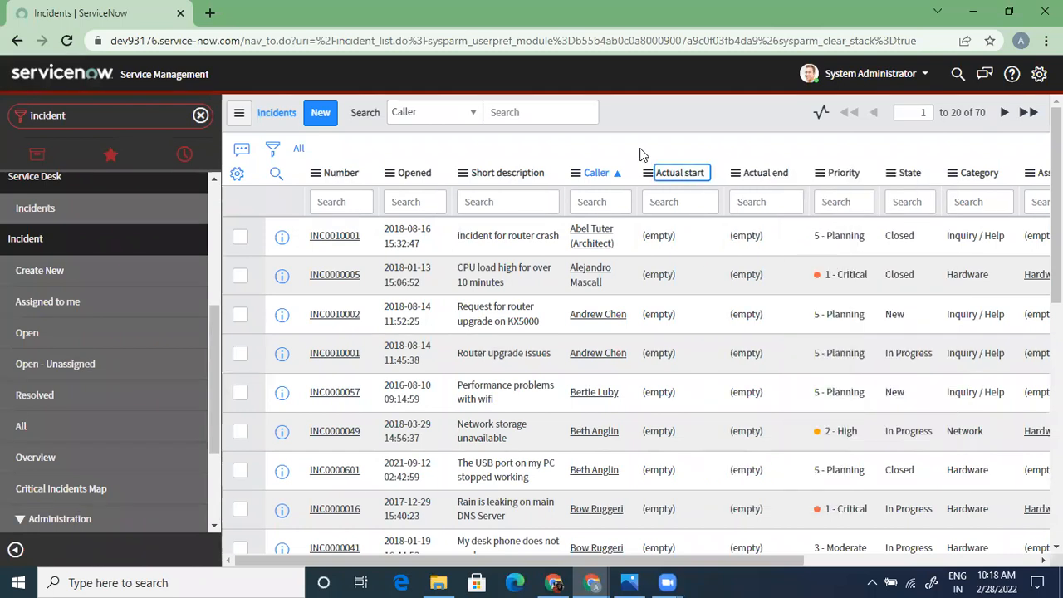
right_click(656, 178)
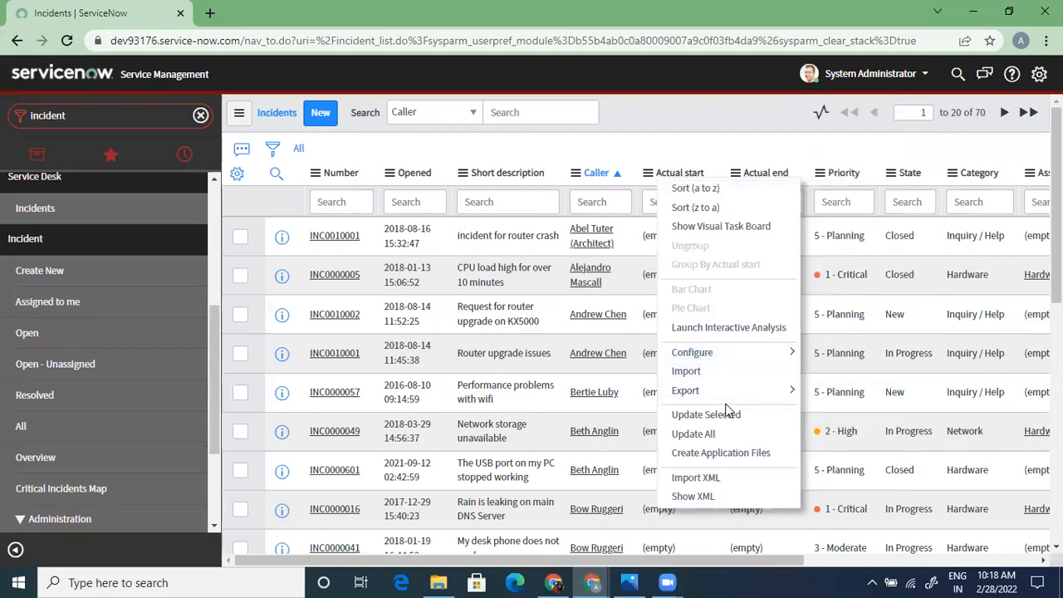
Step: Return to the knowledge check, answer question 5 on creating quick reports and exporting data with Column Context Menu, and submit the quiz
key("alt+Tab")
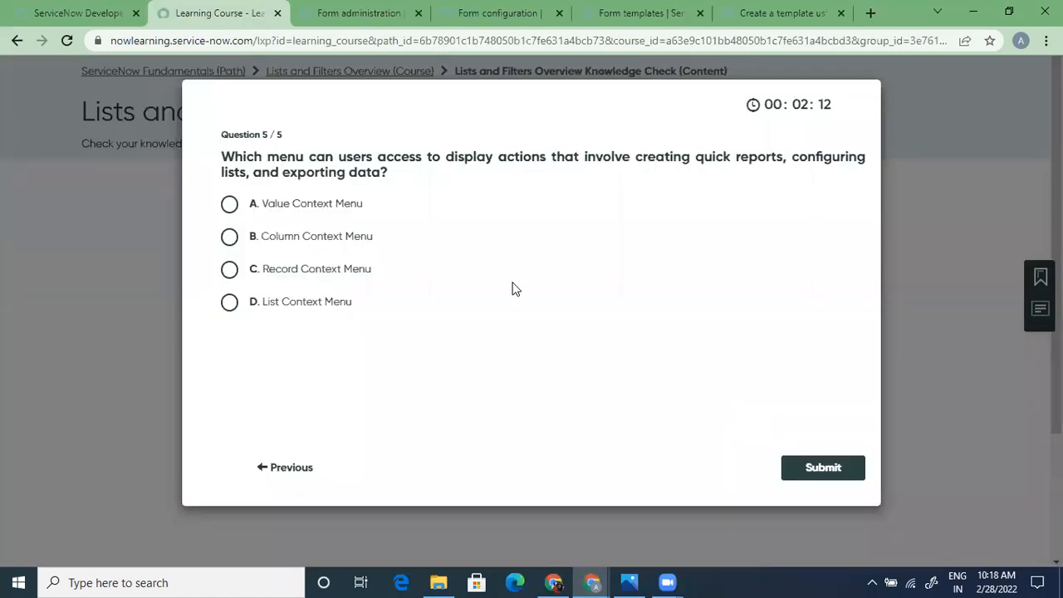
left_click(359, 240)
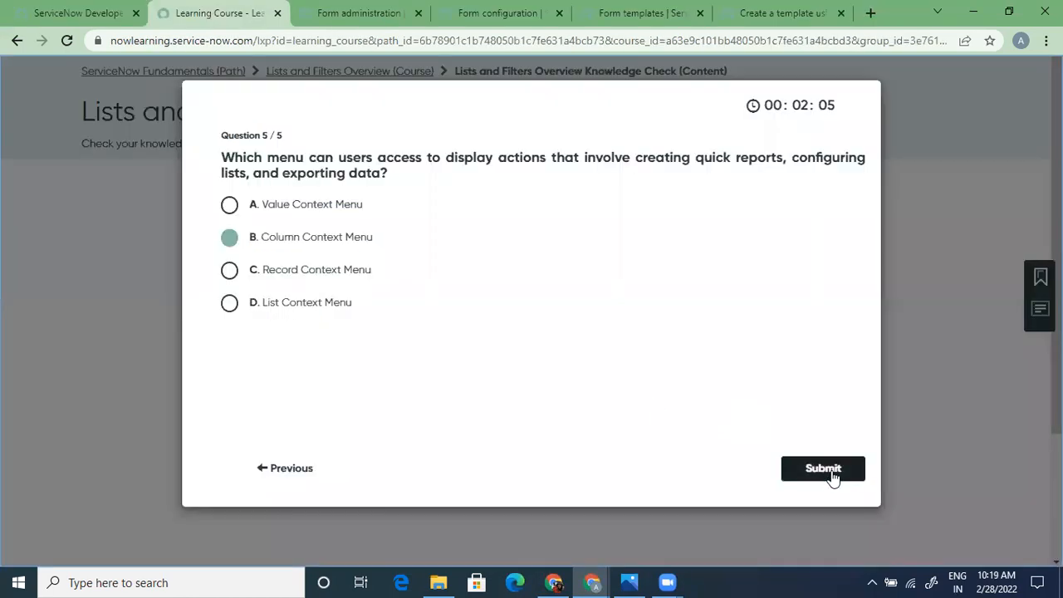
left_click(833, 475)
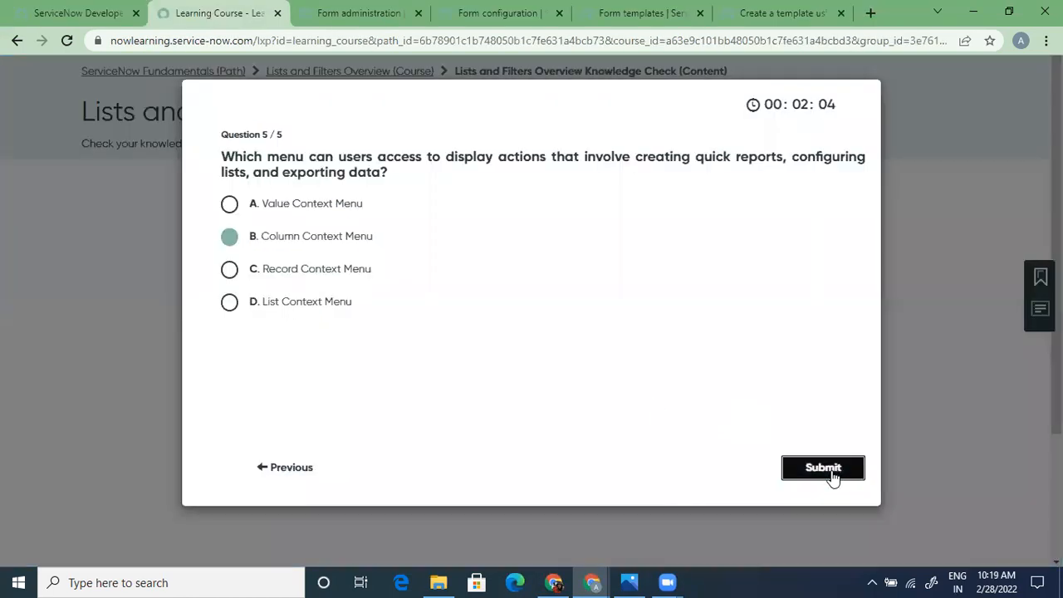
left_click(593, 249)
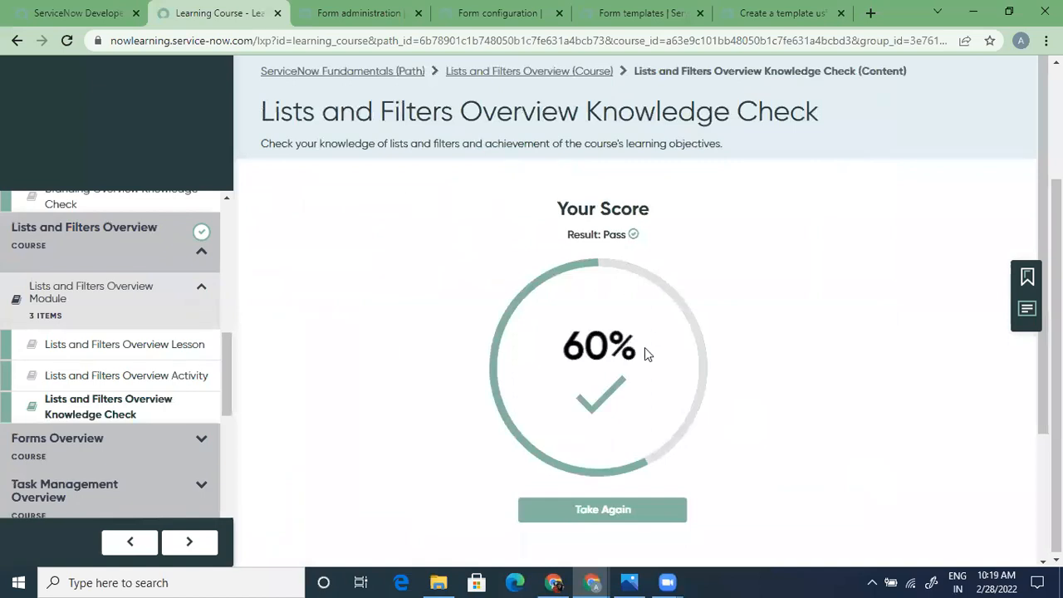
left_click_drag(225, 383, 224, 400)
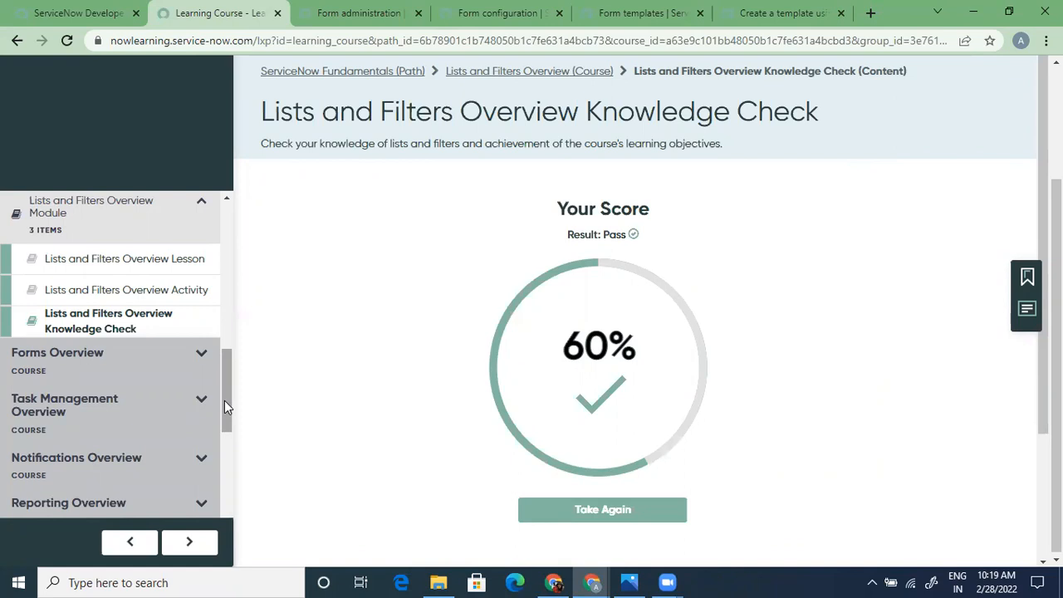
left_click(587, 582)
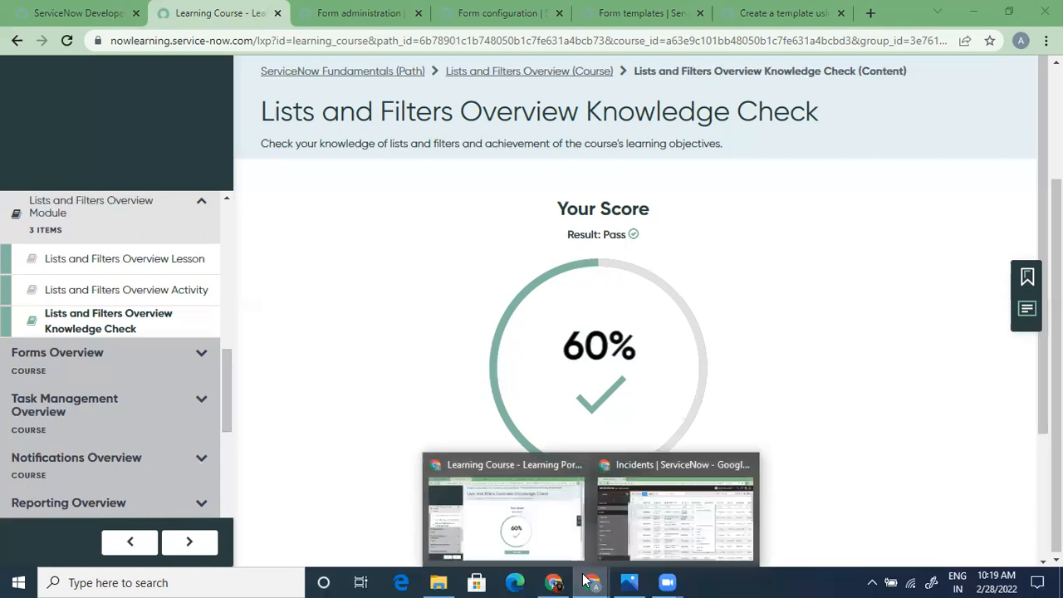
left_click(674, 506)
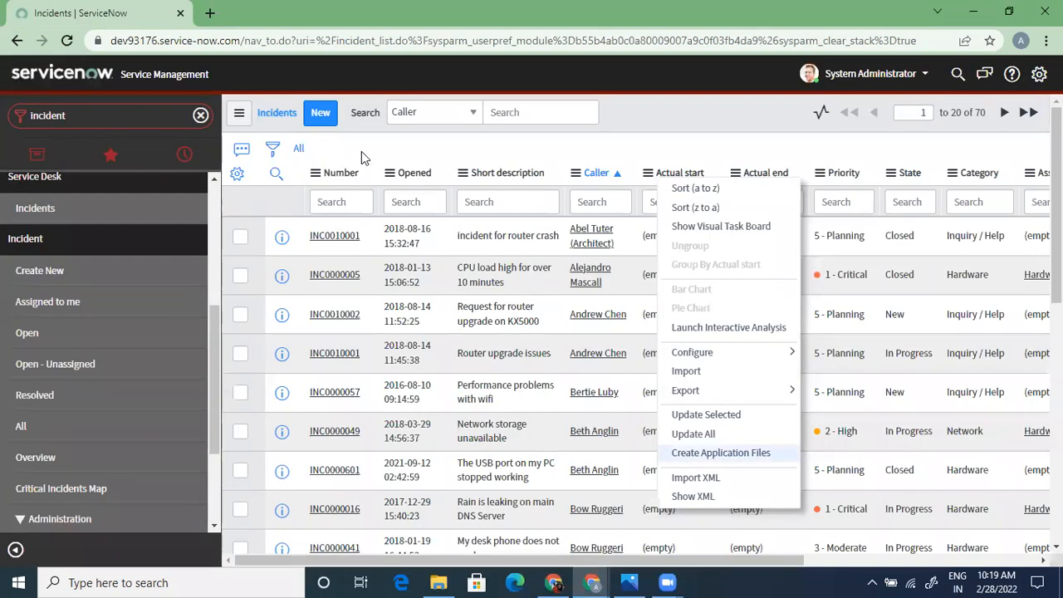
key("Escape")
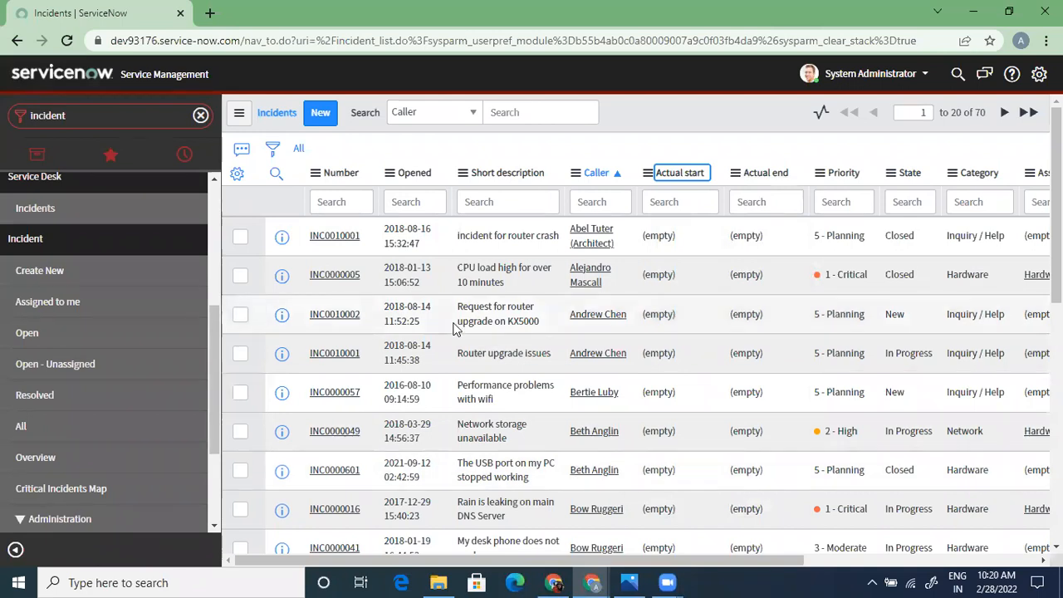
key("alt+Tab")
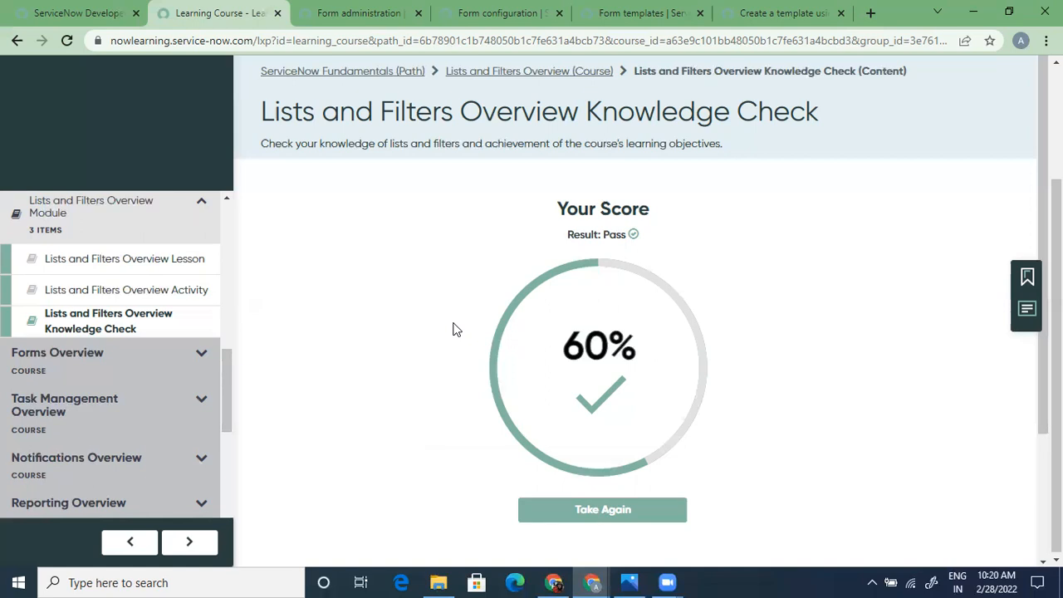
key("alt+Tab")
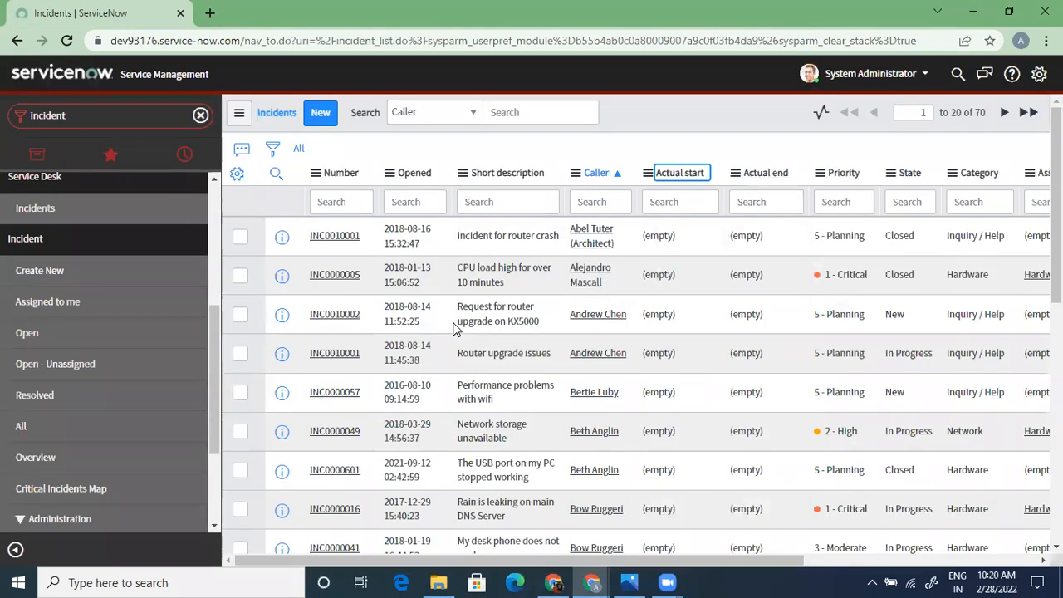
key("alt+Tab")
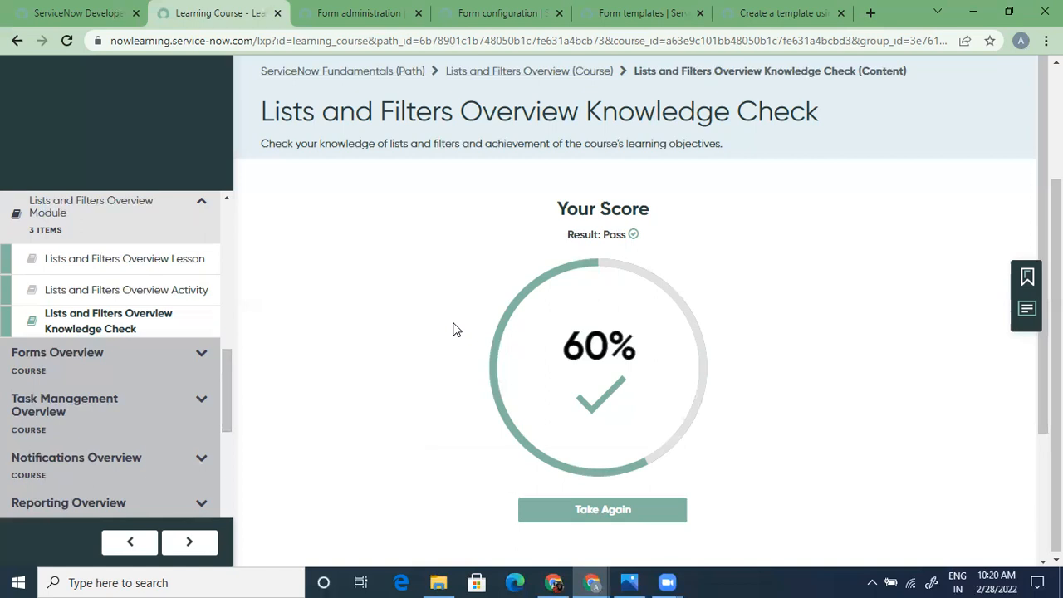
Step: Switch to the developer instance and show the incident list as a Visual Task Board based on the Caller column
mouse_move(226, 383)
left_mouse_down()
mouse_move(209, 561)
mouse_move(205, 227)
mouse_move(227, 402)
left_mouse_up()
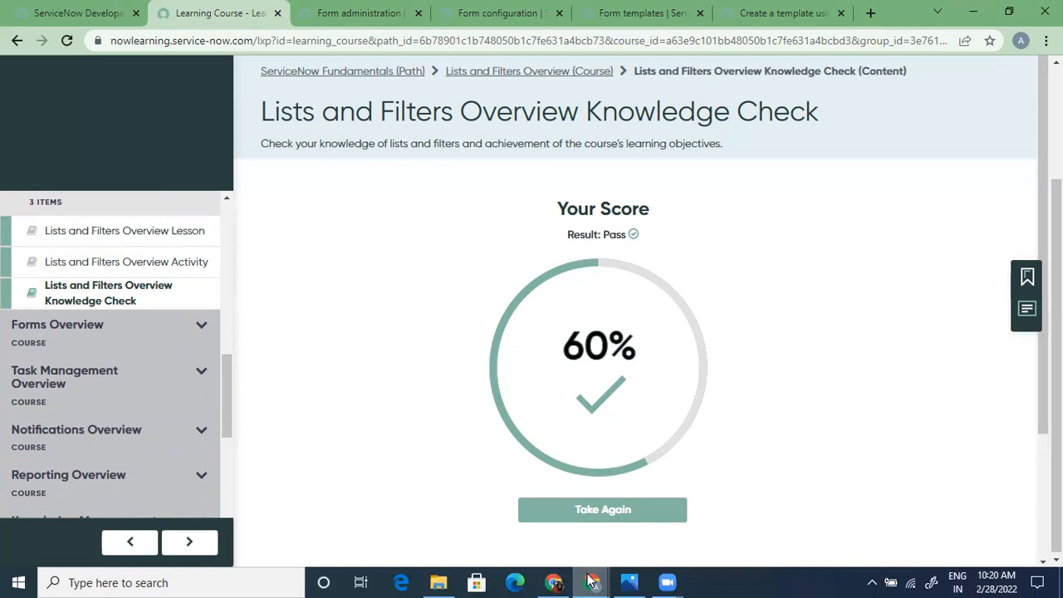
mouse_move(590, 581)
left_click(663, 498)
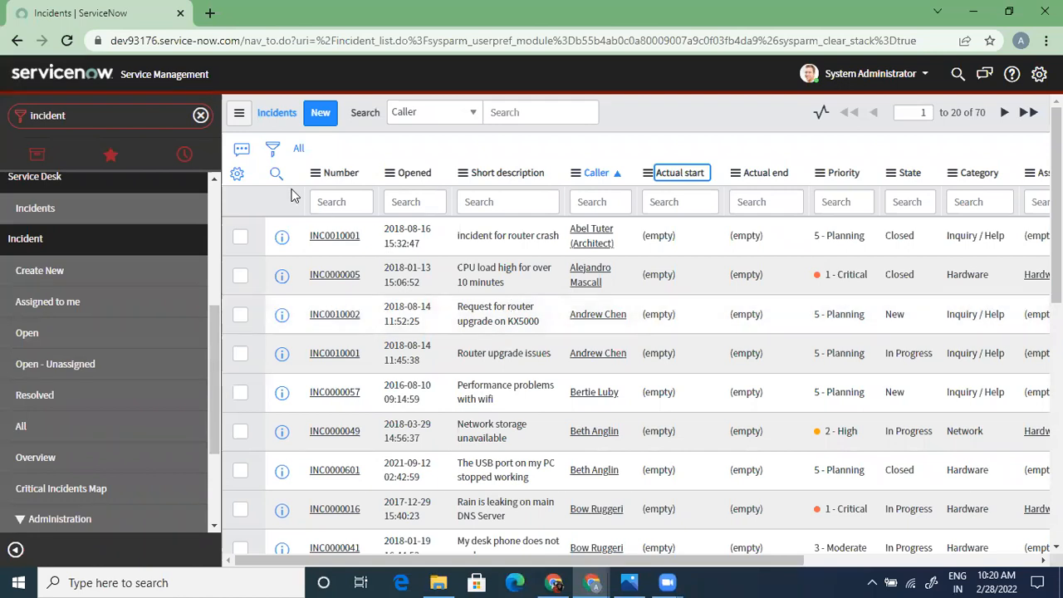
right_click(599, 177)
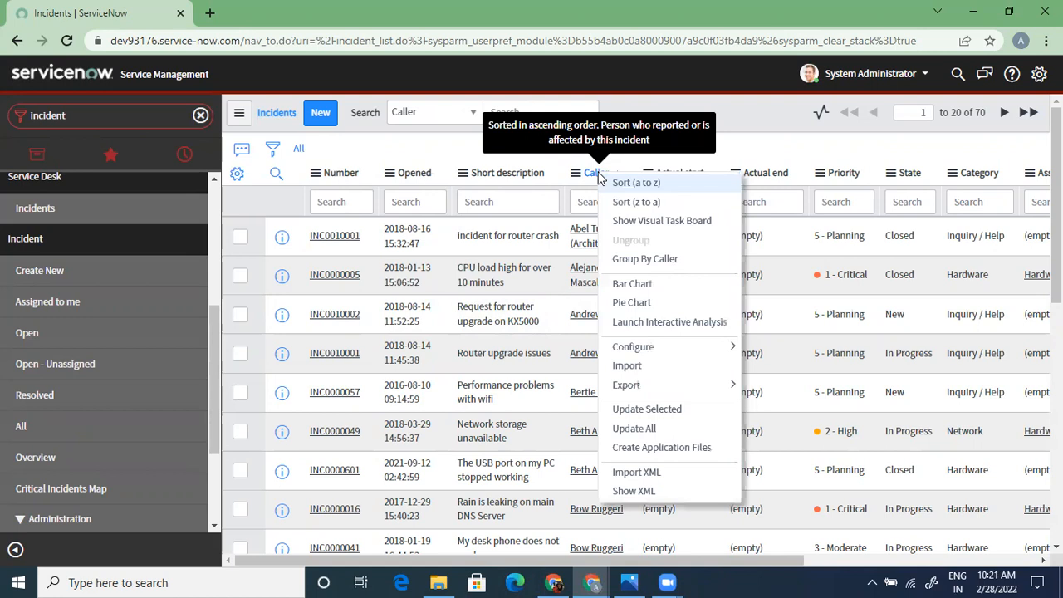
left_click(677, 221)
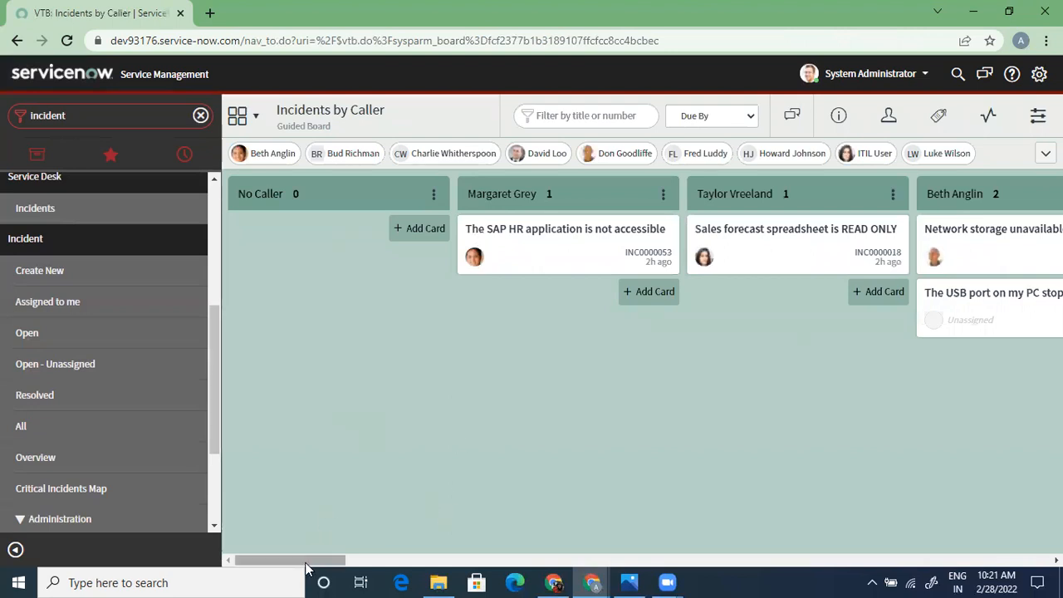
Step: Filter the Incidents by Caller board by the second assignee, look through the matching cards across the lanes, and clear the filter
left_click_drag(309, 560, 224, 499)
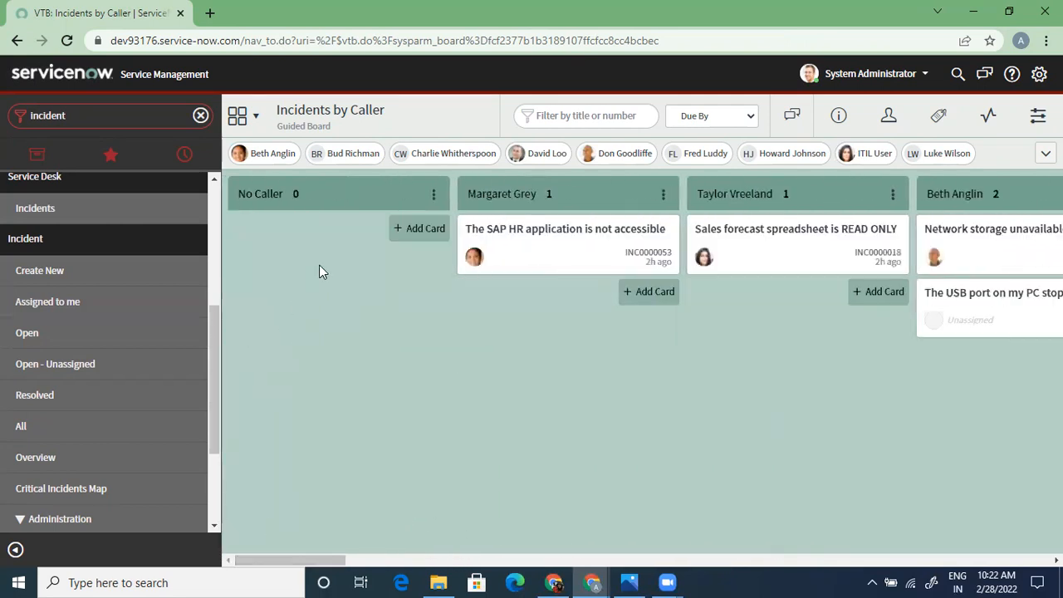
left_click(343, 155)
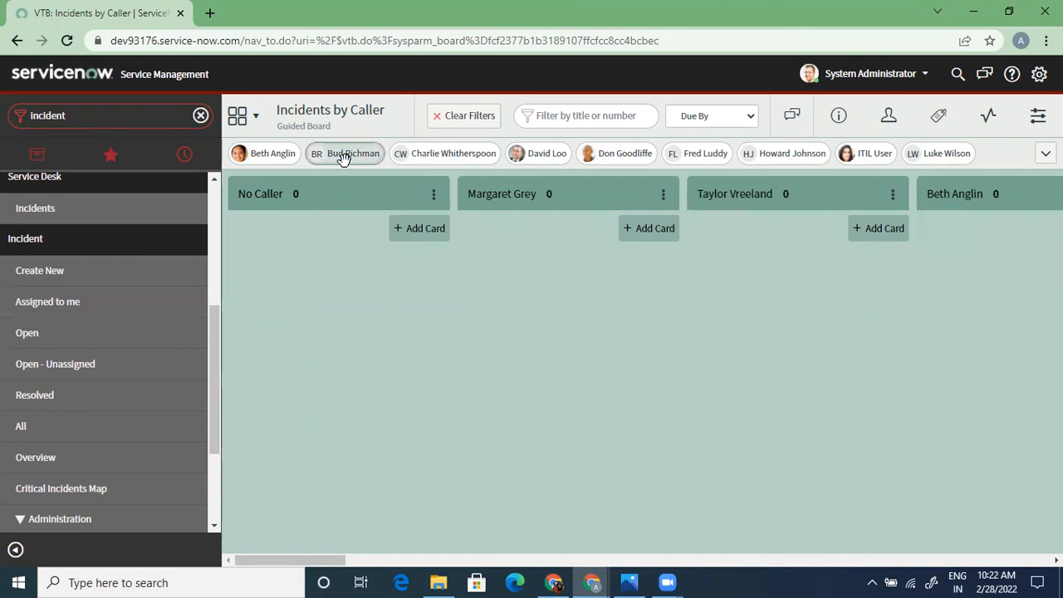
left_click_drag(308, 560, 652, 579)
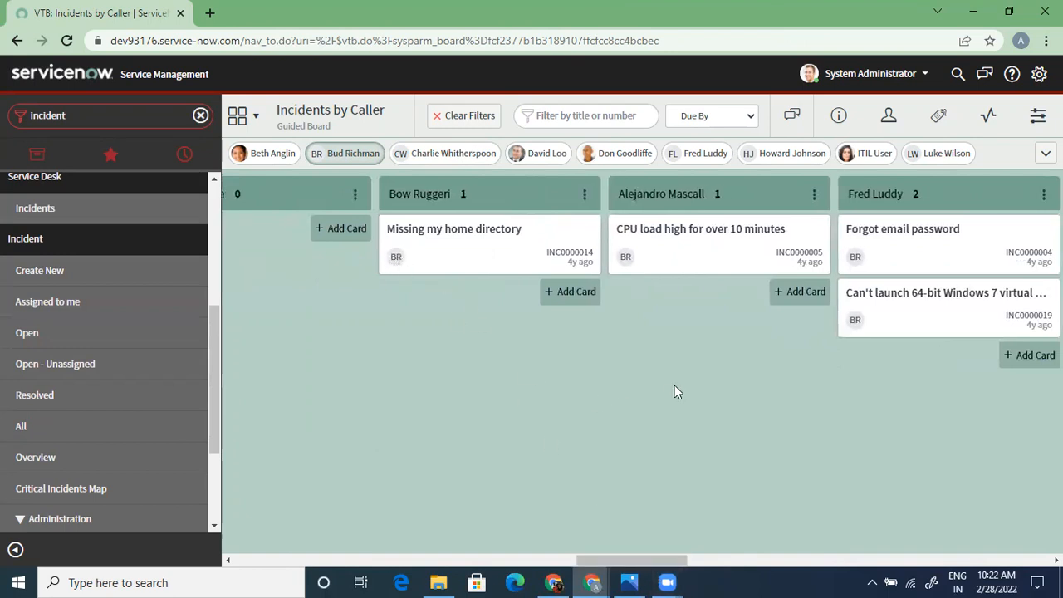
left_click_drag(618, 553, 279, 560)
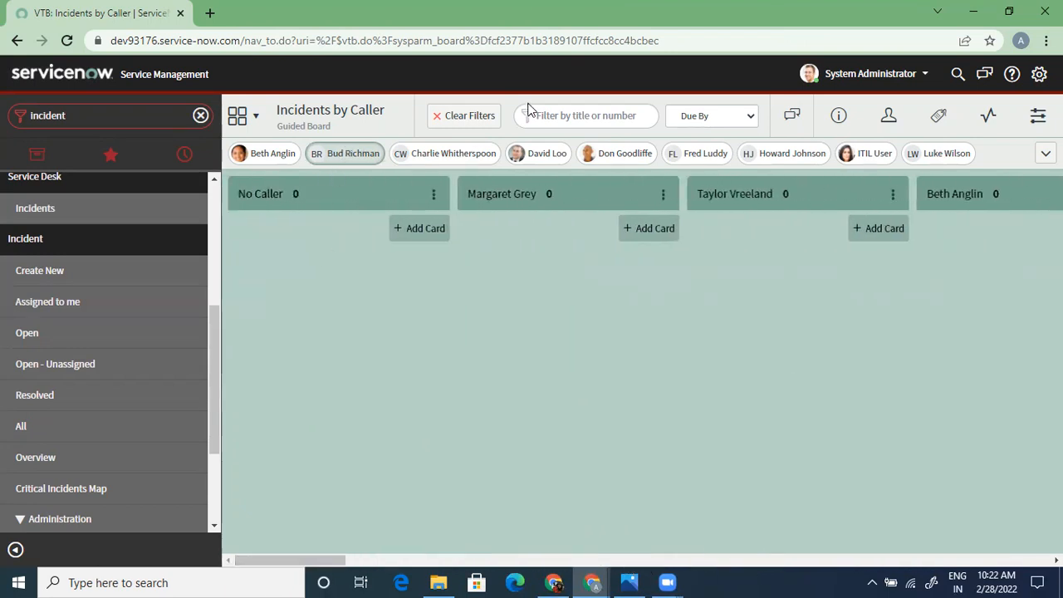
left_click(462, 118)
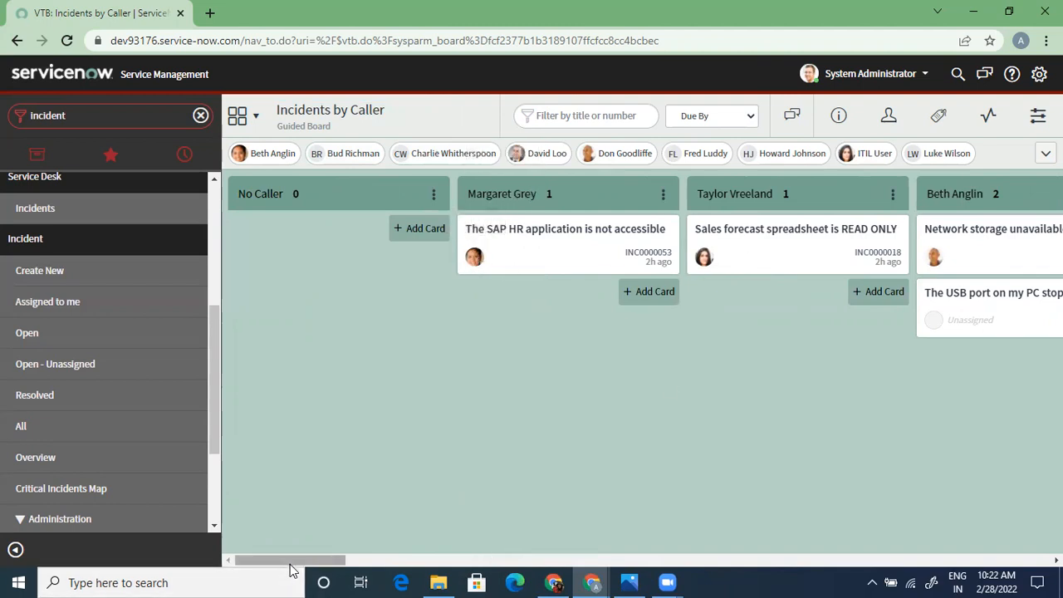
Step: Try to move the "Reset my password" card to the lane containing "Network storage unavailable", and close the incident forms that open
left_click_drag(292, 569, 363, 571)
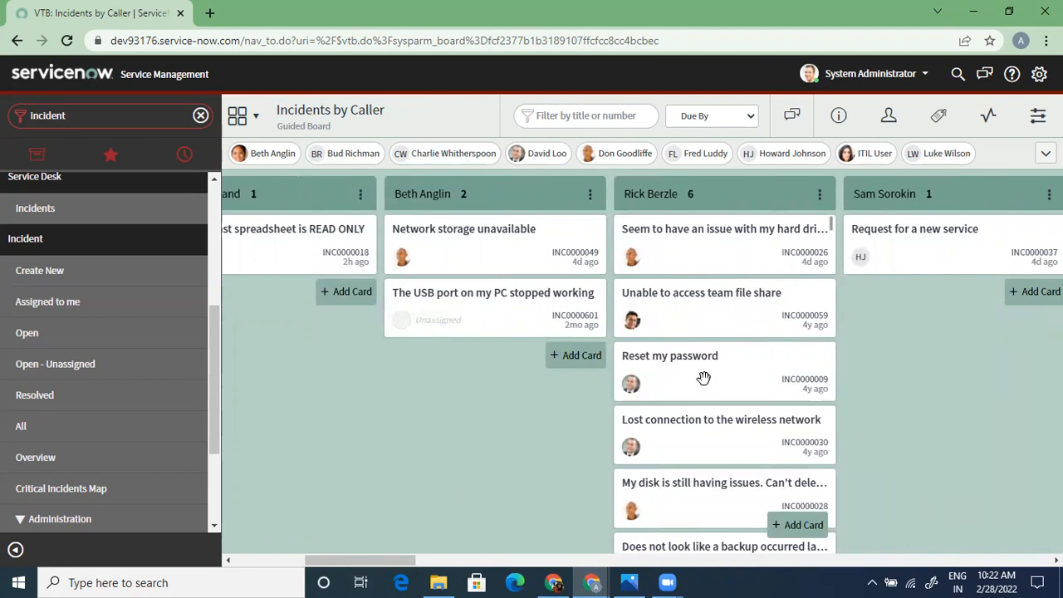
left_click_drag(704, 375, 463, 378)
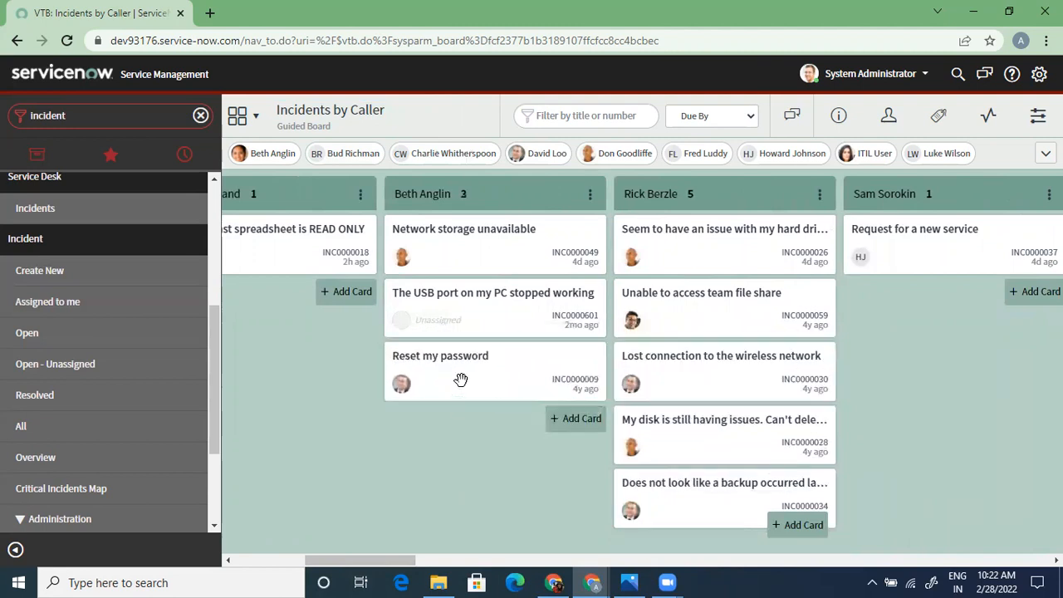
left_click(673, 421)
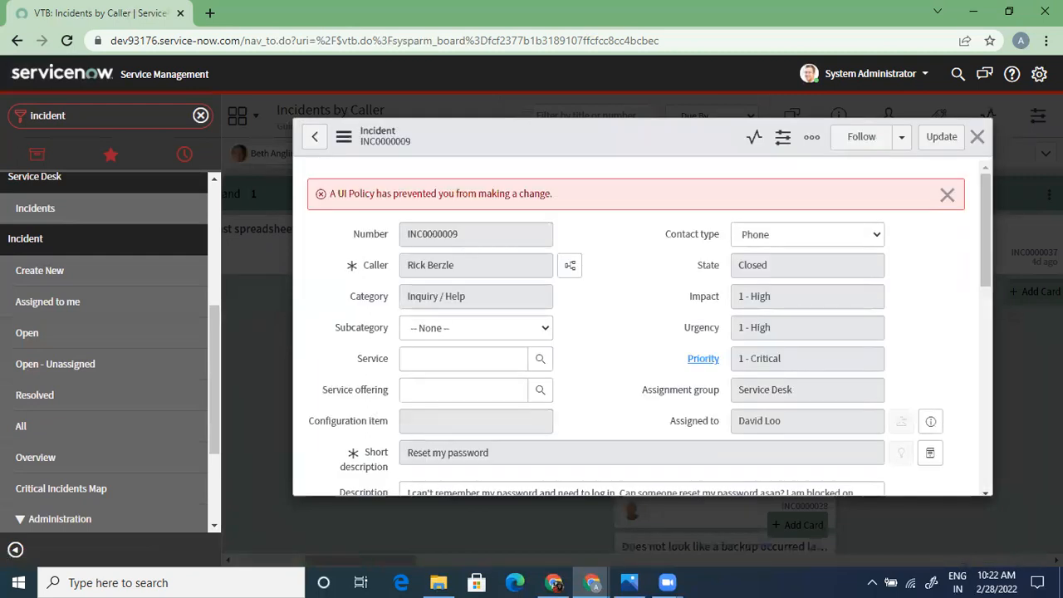
left_click_drag(988, 232, 965, 155)
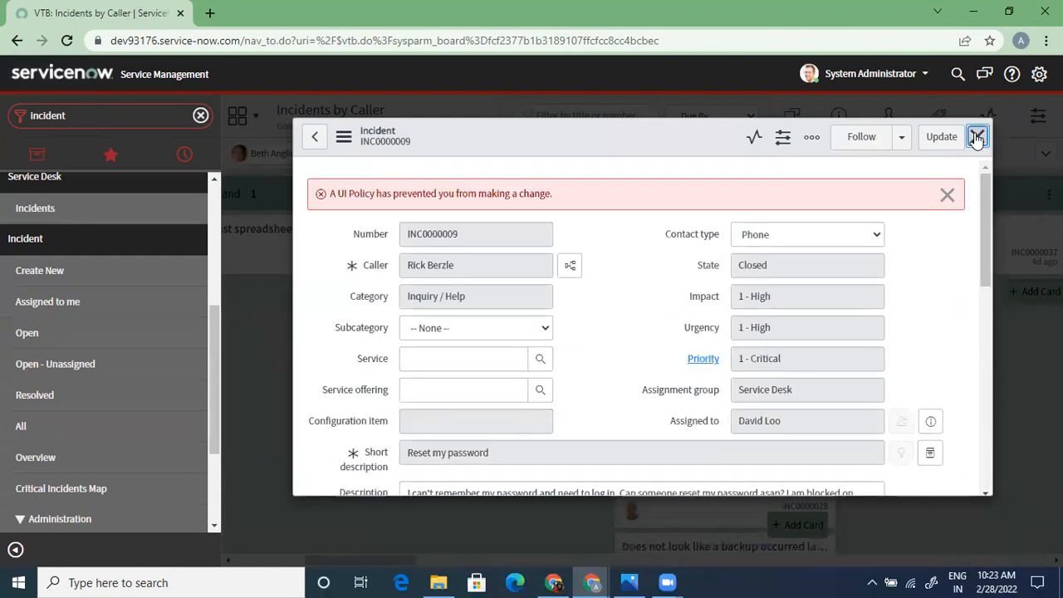
left_click(977, 140)
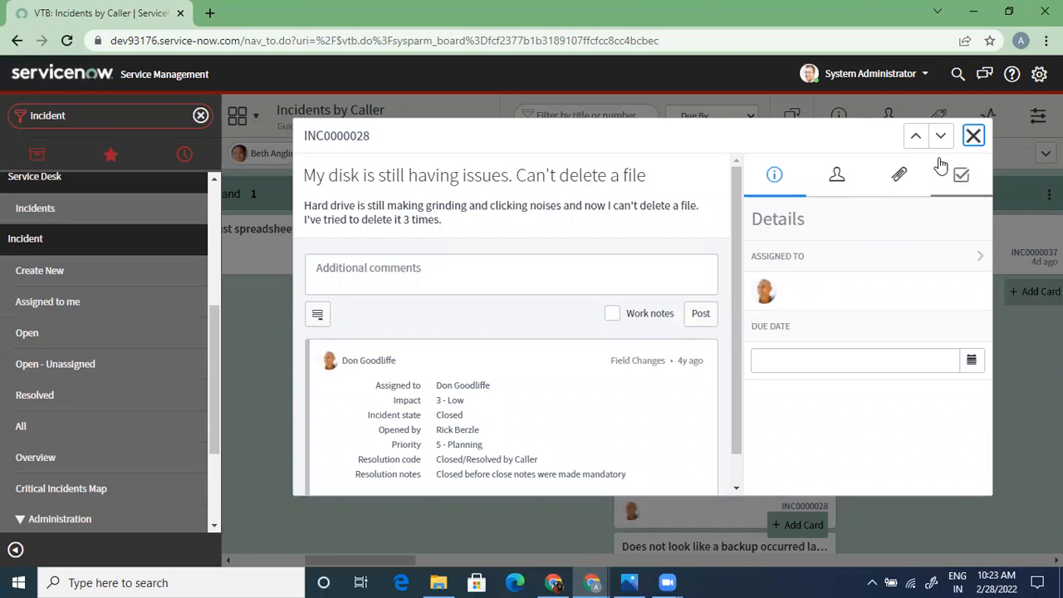
left_click(973, 136)
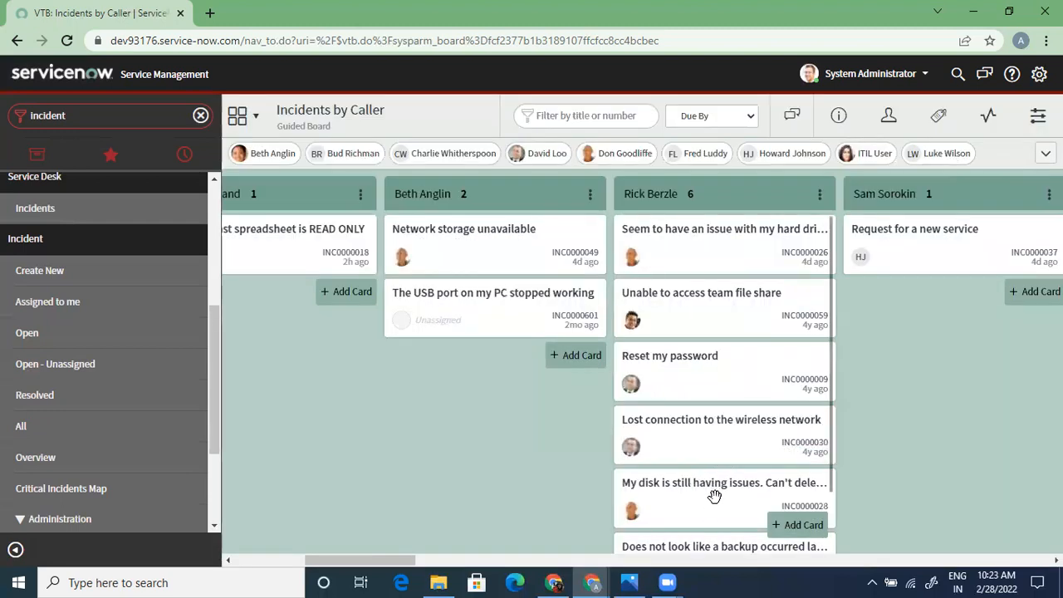
Step: Move "Unable to access team file share" to the "Request for a new service" lane; try moving the missed-backup card to the "Network storage unavailable" lane
left_click_drag(692, 301, 873, 308)
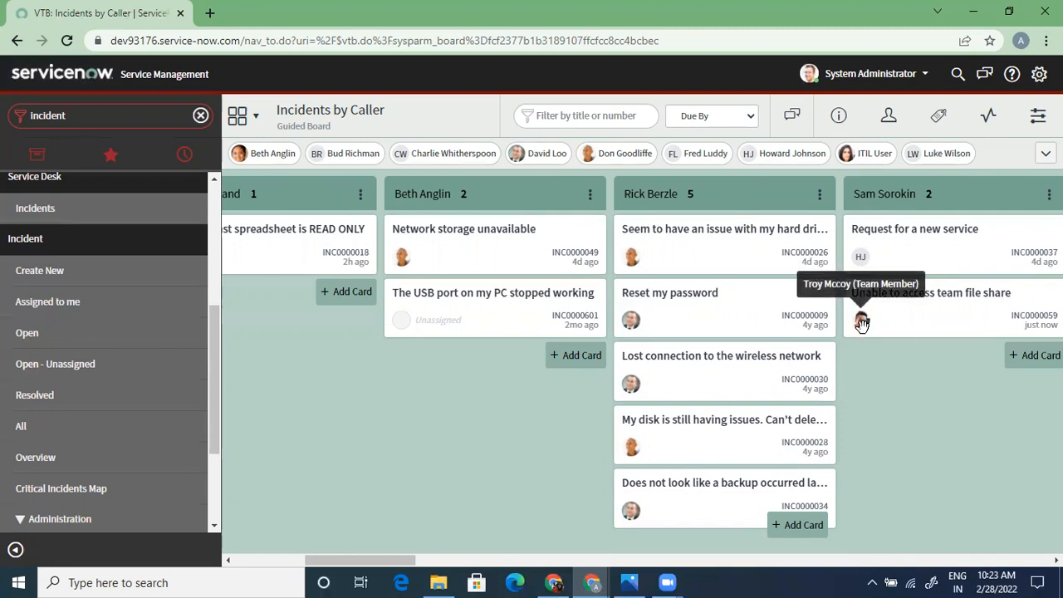
left_click_drag(657, 492, 424, 394)
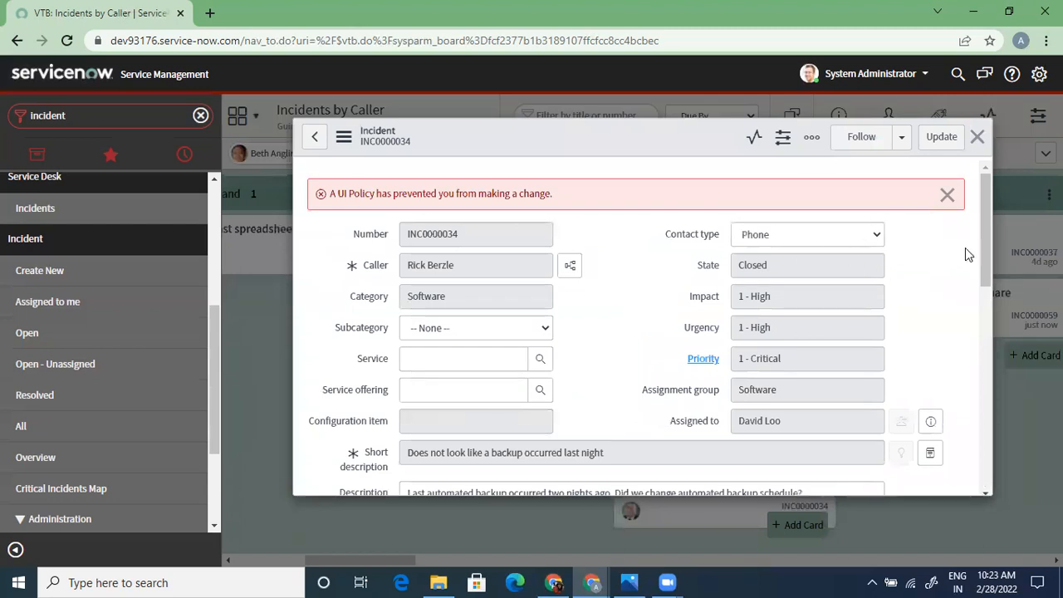
left_click_drag(985, 215, 967, 146)
left_click(977, 137)
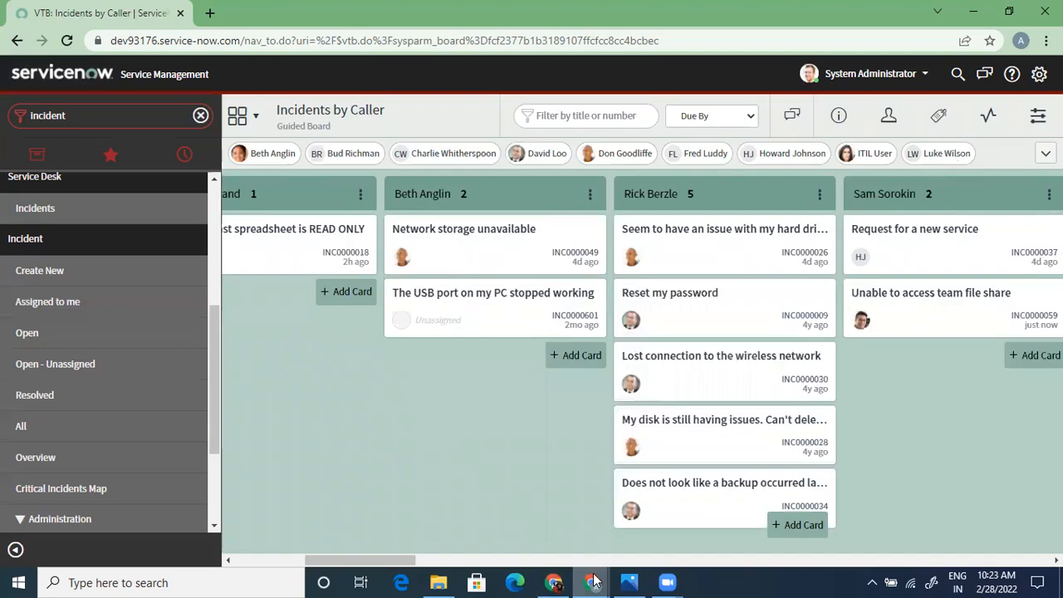
Step: Try to move the "Cannot sign into the company portal app" card to the problem coordinator's lane, and close the incident form that opens
mouse_move(591, 582)
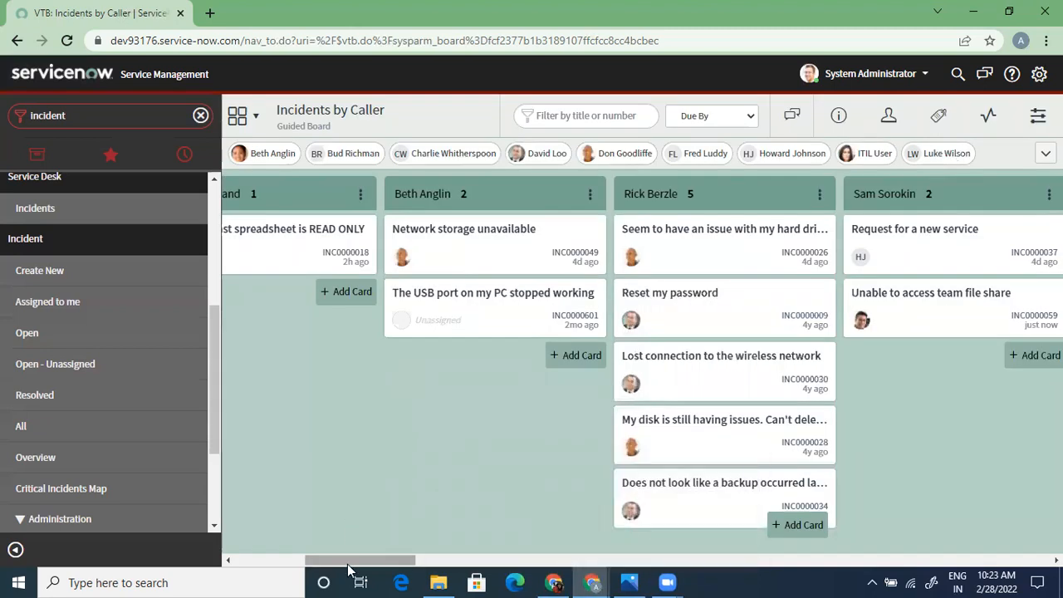
left_click_drag(349, 563, 532, 570)
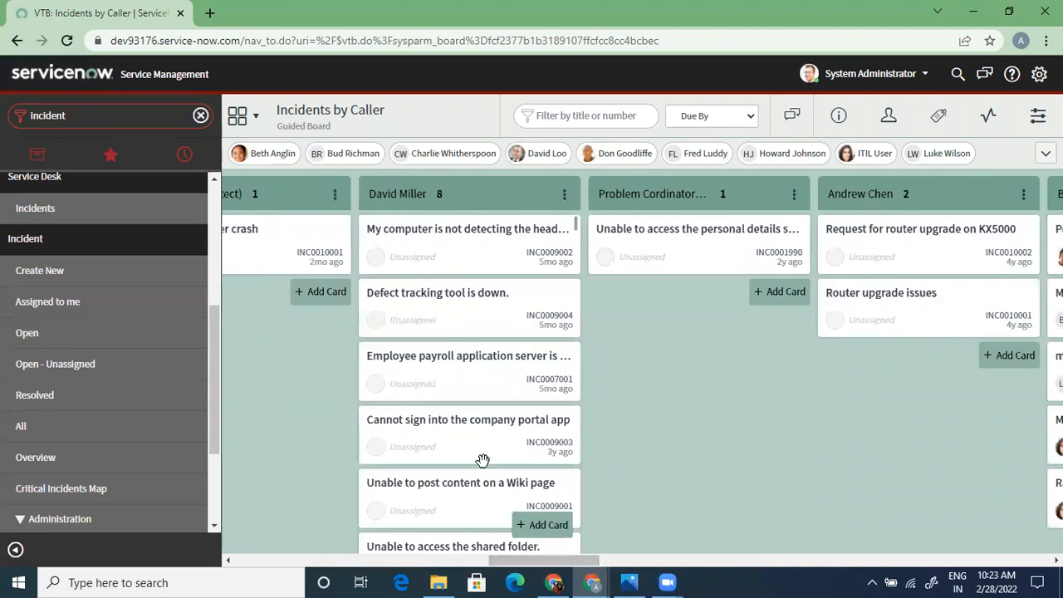
left_click_drag(473, 444, 695, 309)
left_click(695, 310)
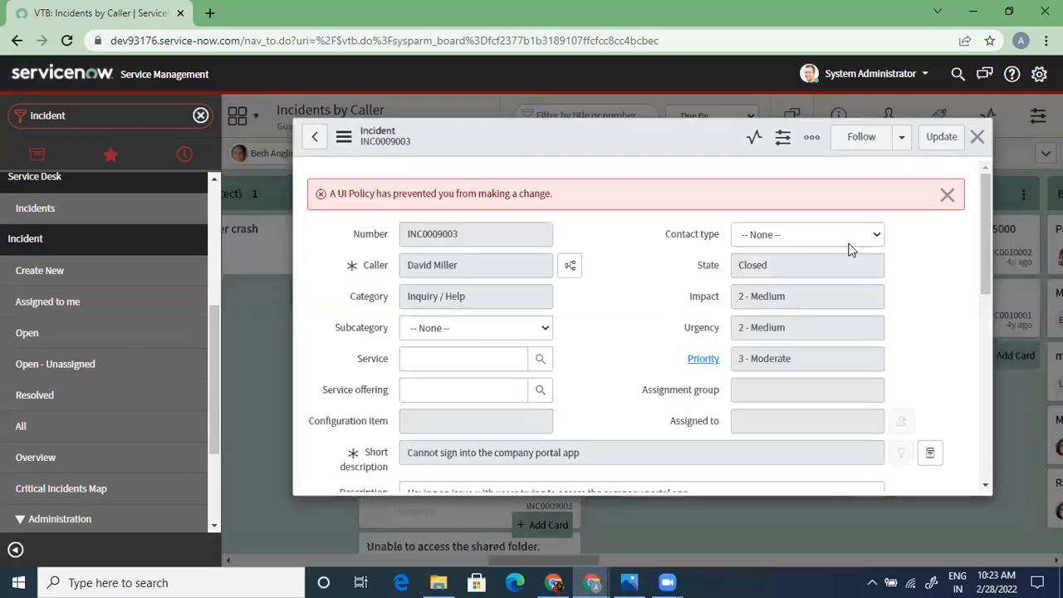
left_click(977, 140)
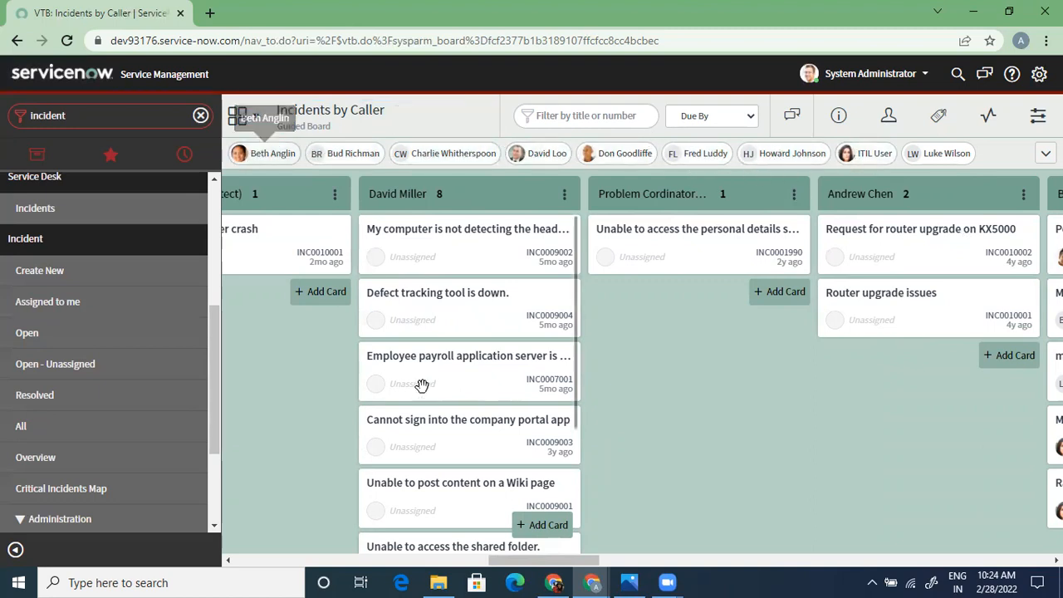
Step: Filter the Incidents by Caller board by the first assignee, look through the matching cards across the lanes, and clear the filter
left_click_drag(513, 562, 210, 563)
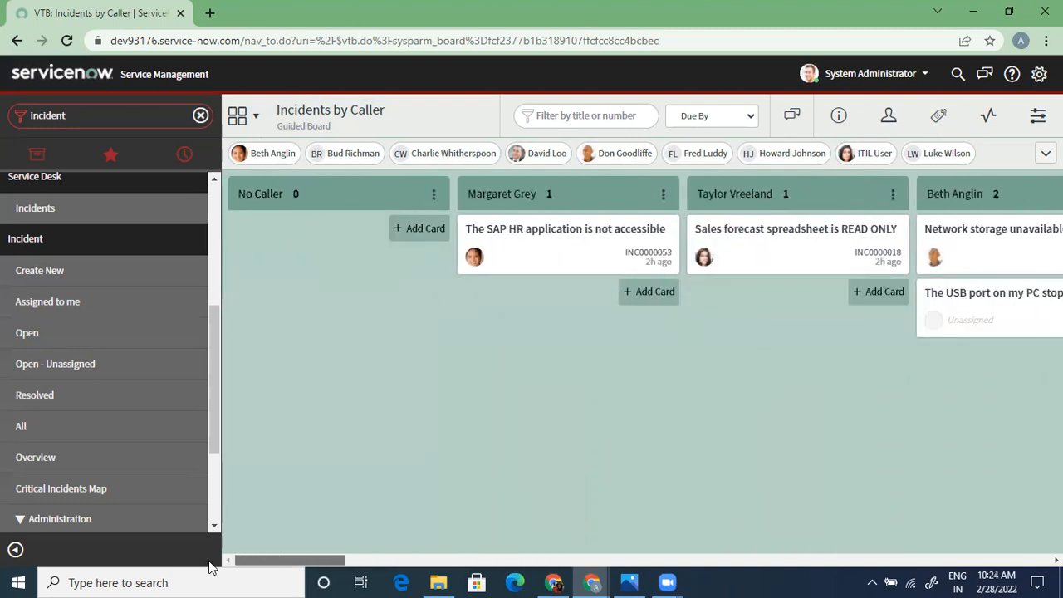
left_click(258, 153)
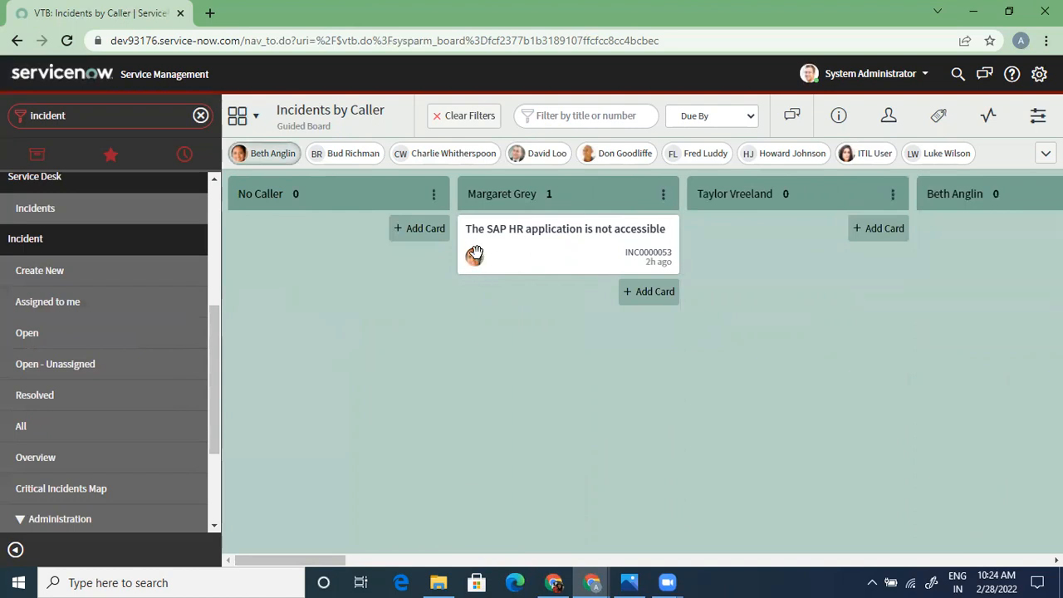
mouse_move(473, 261)
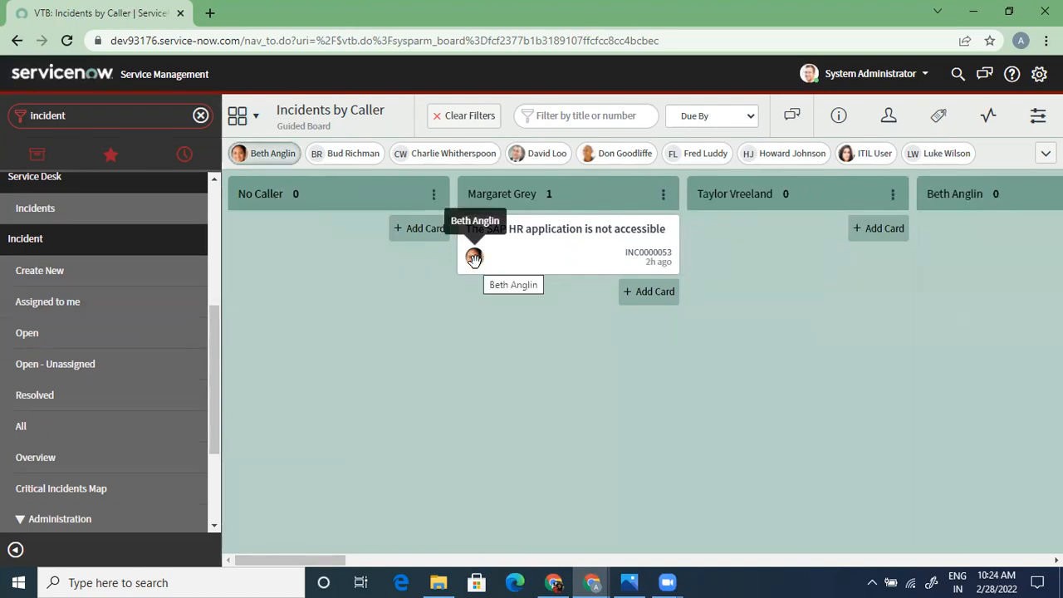
left_click_drag(287, 560, 711, 554)
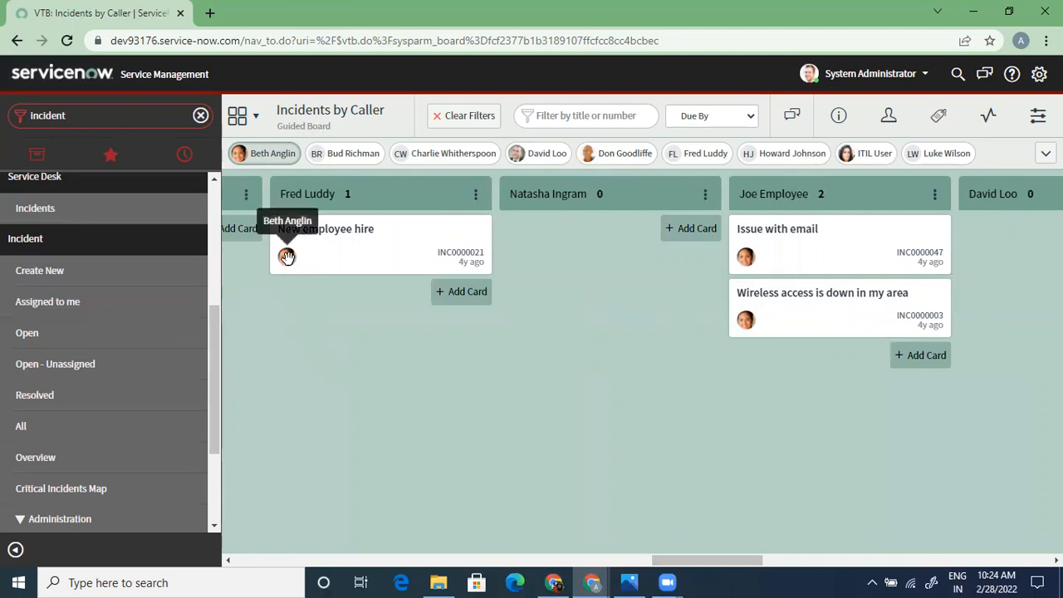
left_click_drag(705, 560, 264, 573)
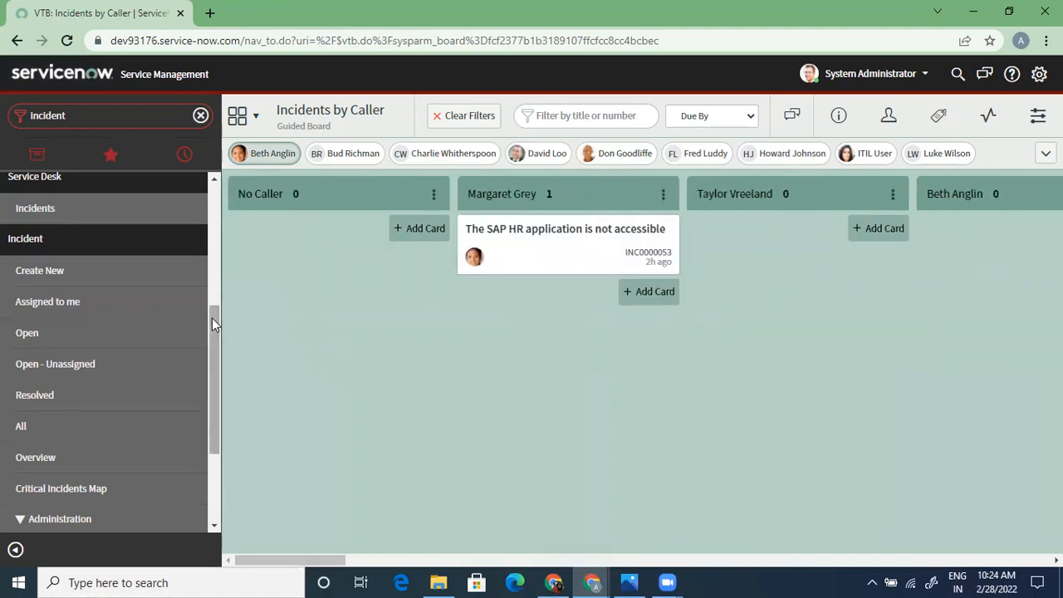
left_click(453, 114)
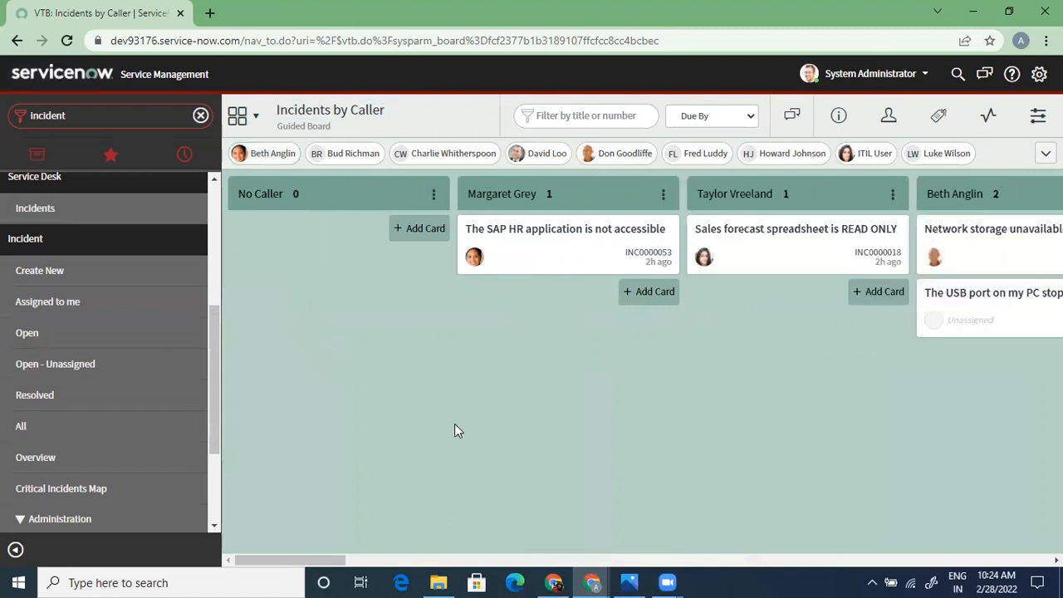
Step: Look through the caller lanes of the unfiltered board and review the Due By filter options without choosing one
left_click_drag(324, 566, 608, 560)
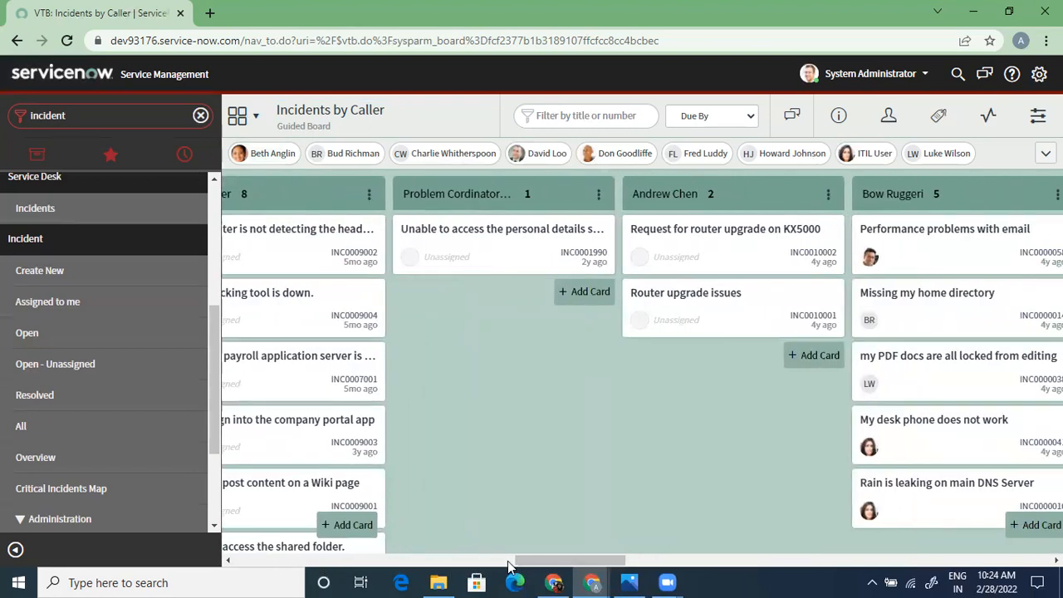
left_click_drag(522, 562, 613, 558)
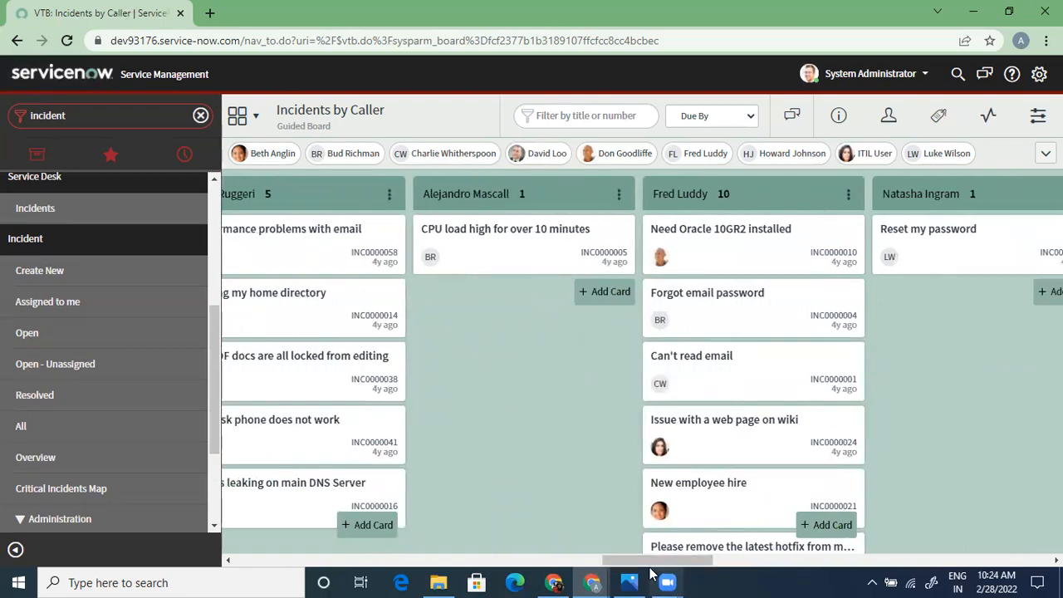
left_click_drag(656, 561, 230, 510)
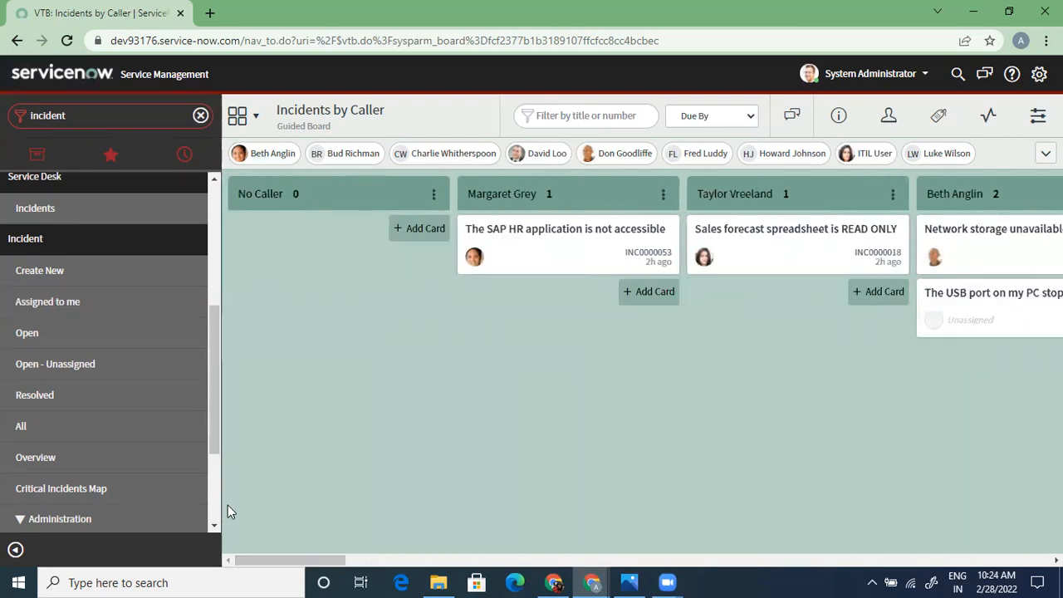
left_click(750, 117)
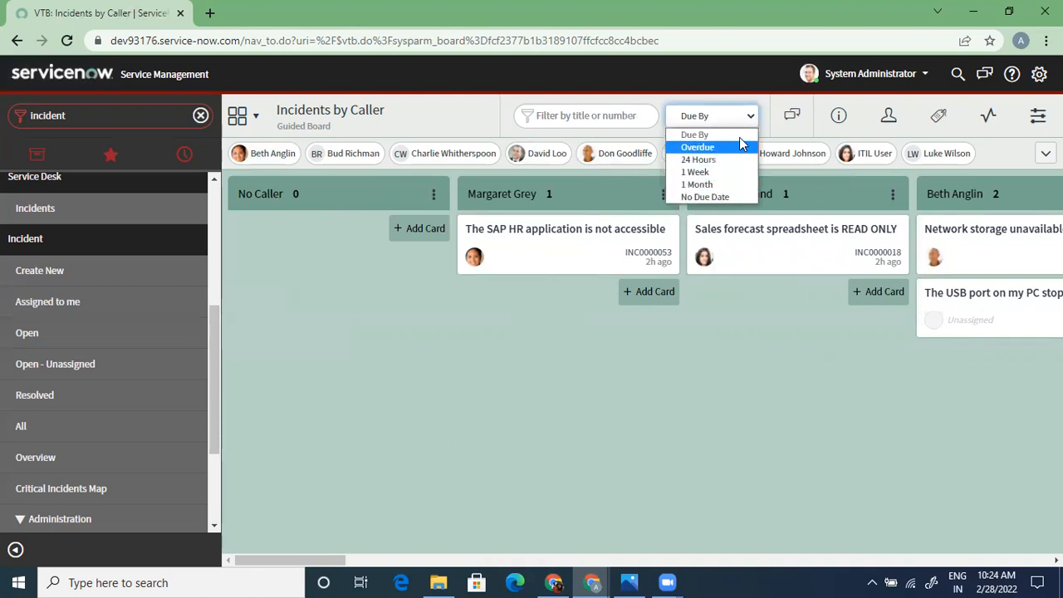
left_click(751, 108)
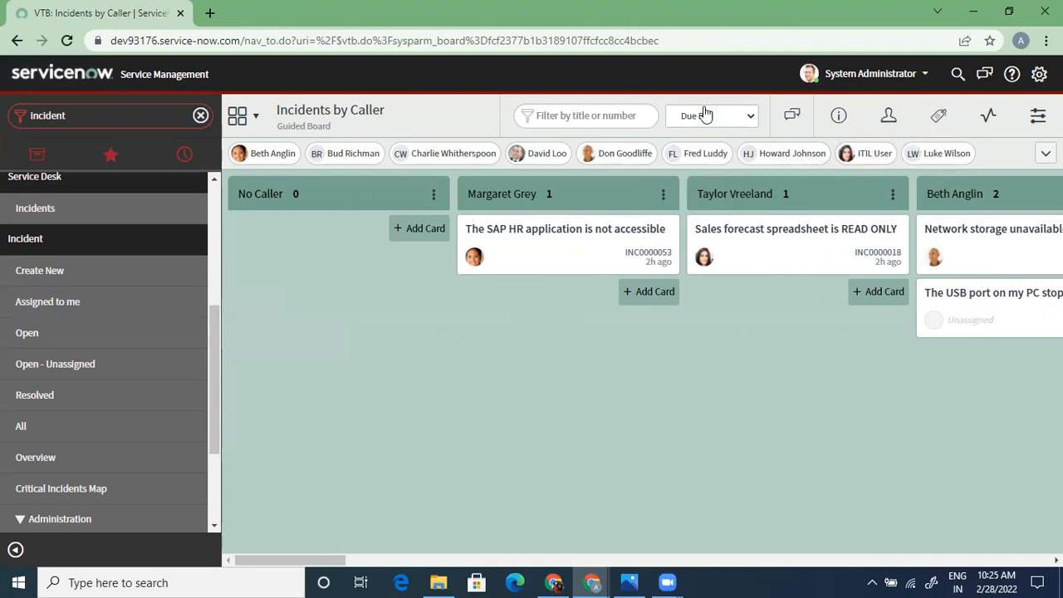
Step: Review the list of owned boards and open the Work Order Tasks board
left_click(255, 118)
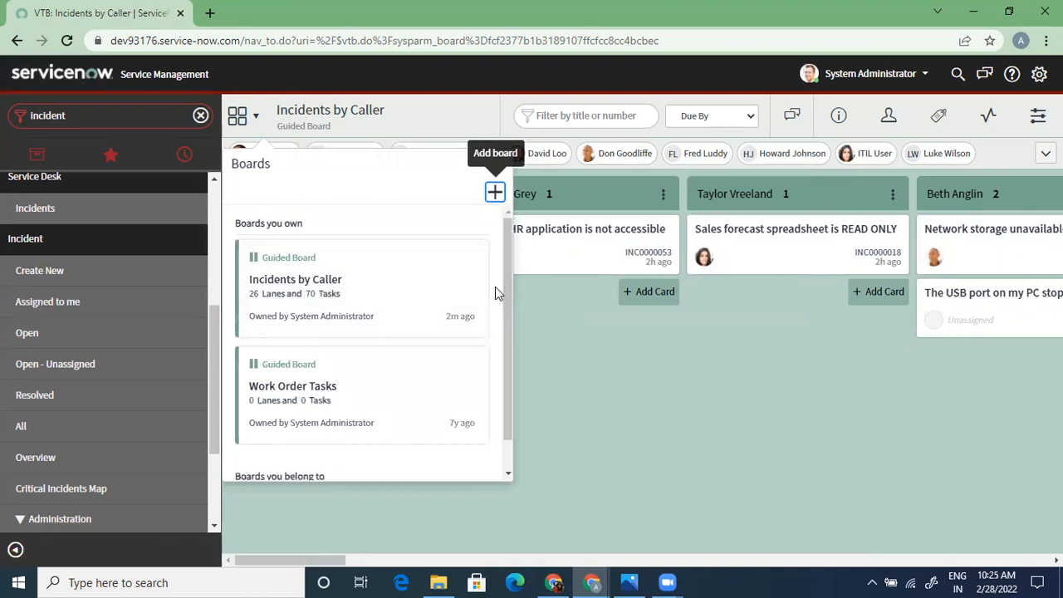
left_click_drag(505, 304, 506, 366)
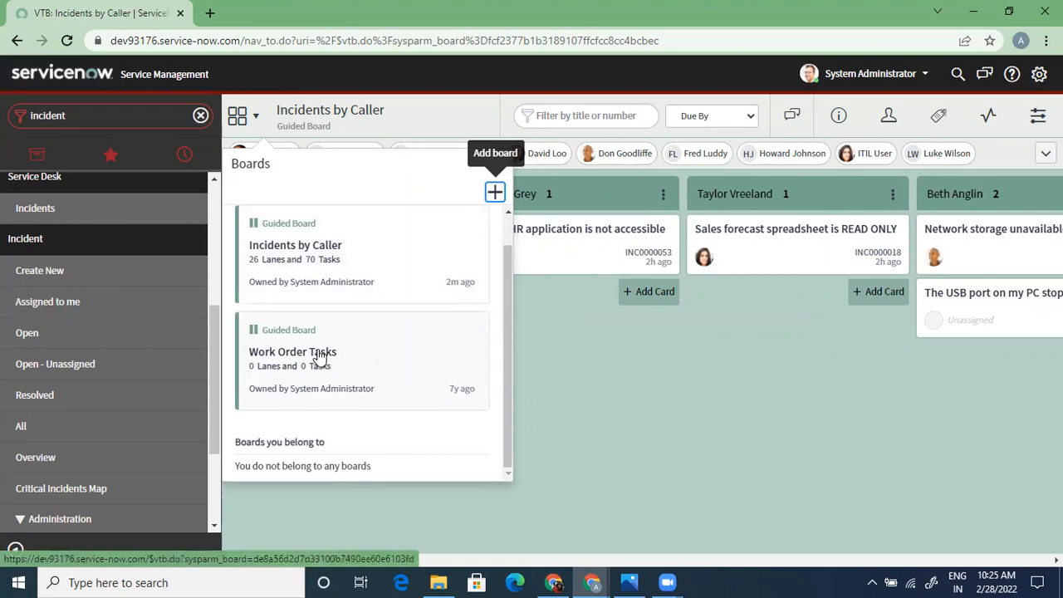
left_click(498, 384)
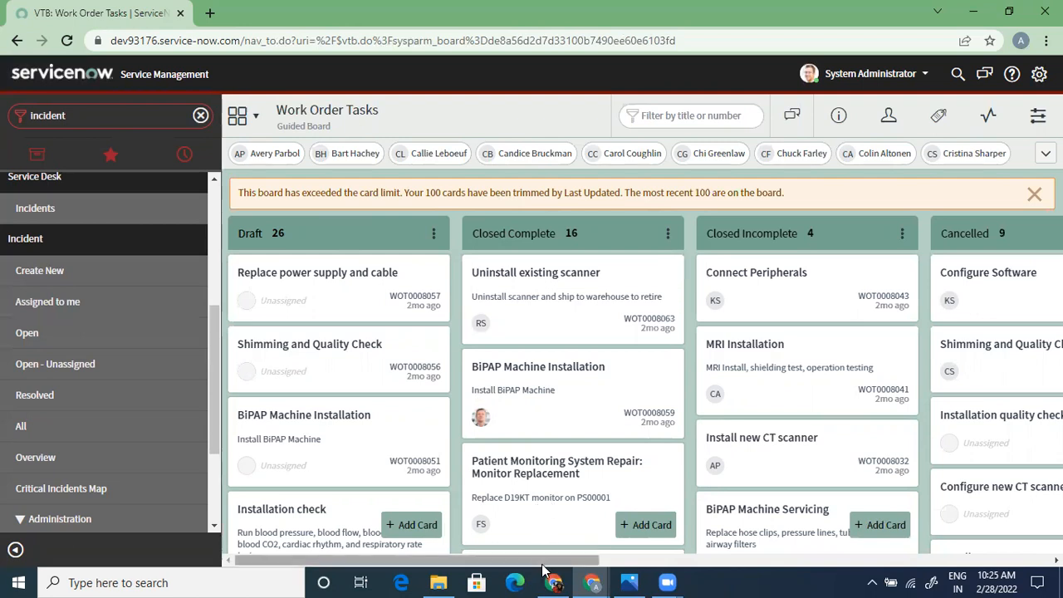
left_click_drag(549, 569, 472, 558)
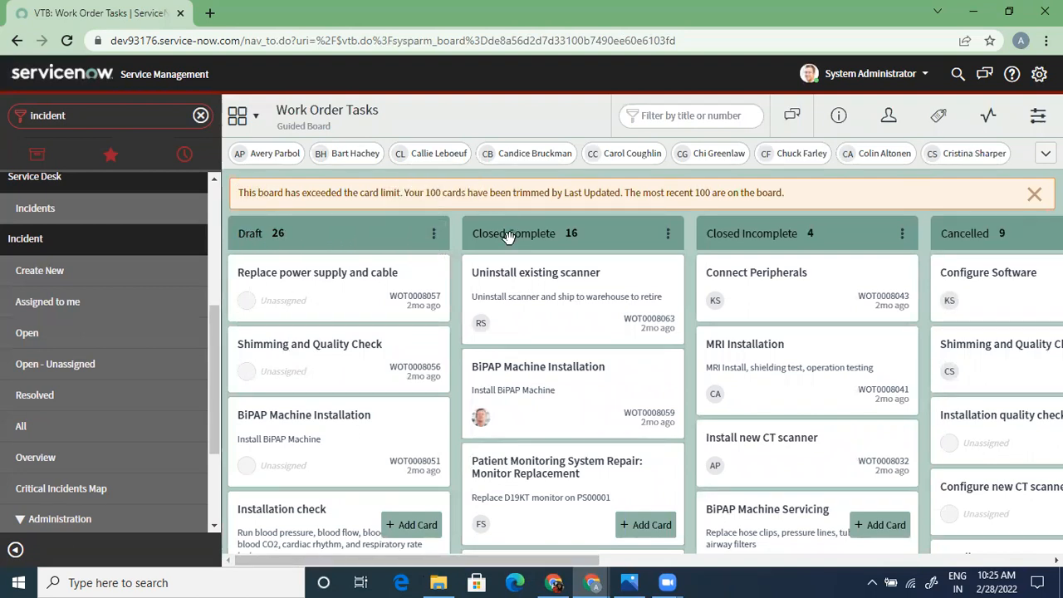
Step: Review the Draft lane's options and the board's Configuration settings, and close the settings without changes
left_click(433, 234)
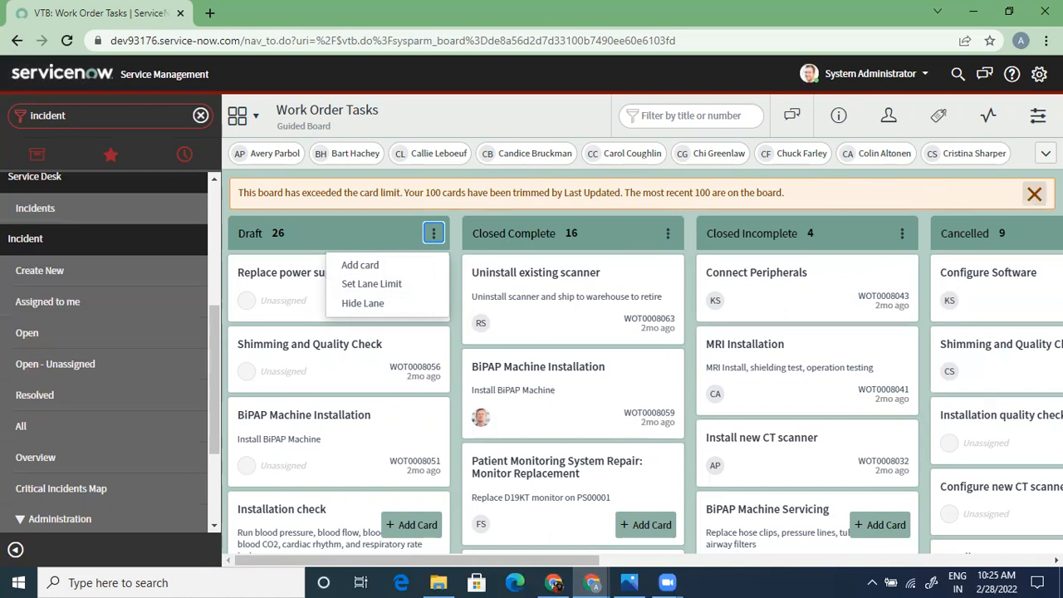
left_click(1039, 116)
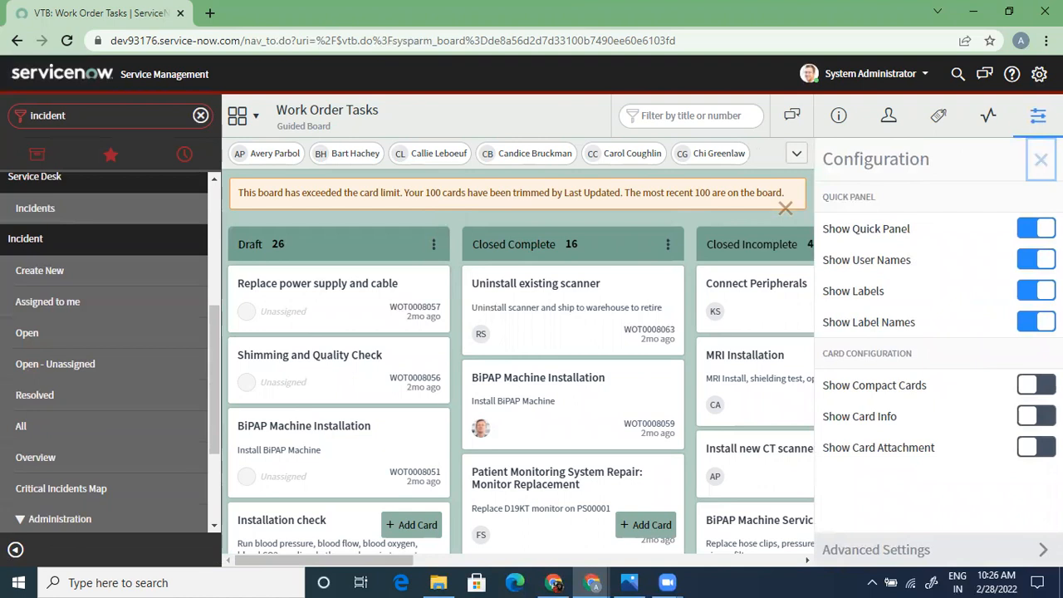
left_click(1041, 160)
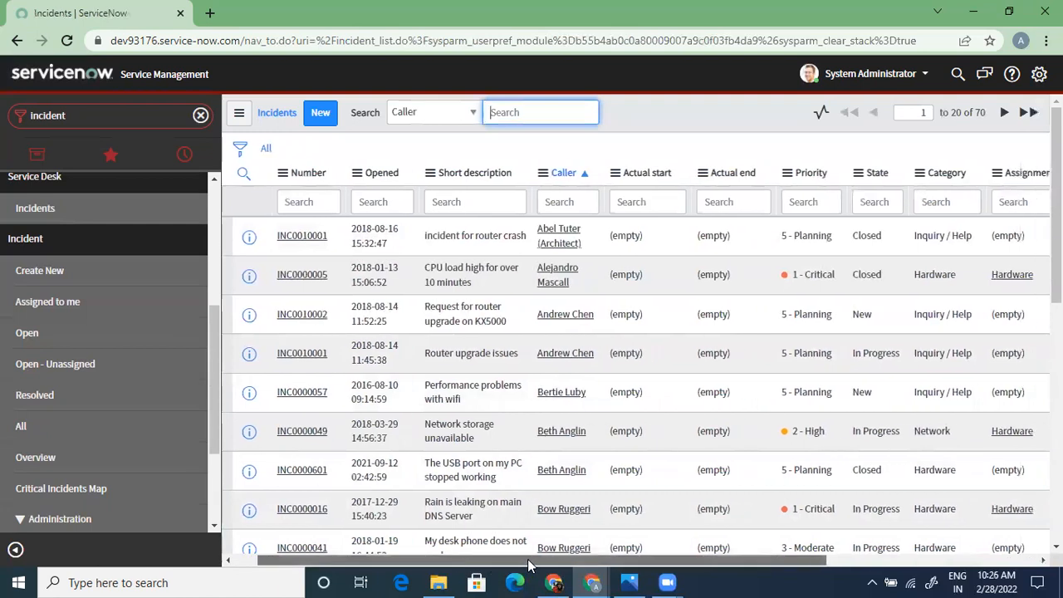
Step: Filter out incidents with an empty Assigned to value and show the list as a Visual Task Board based on the Assigned to column
left_click_drag(529, 562, 685, 555)
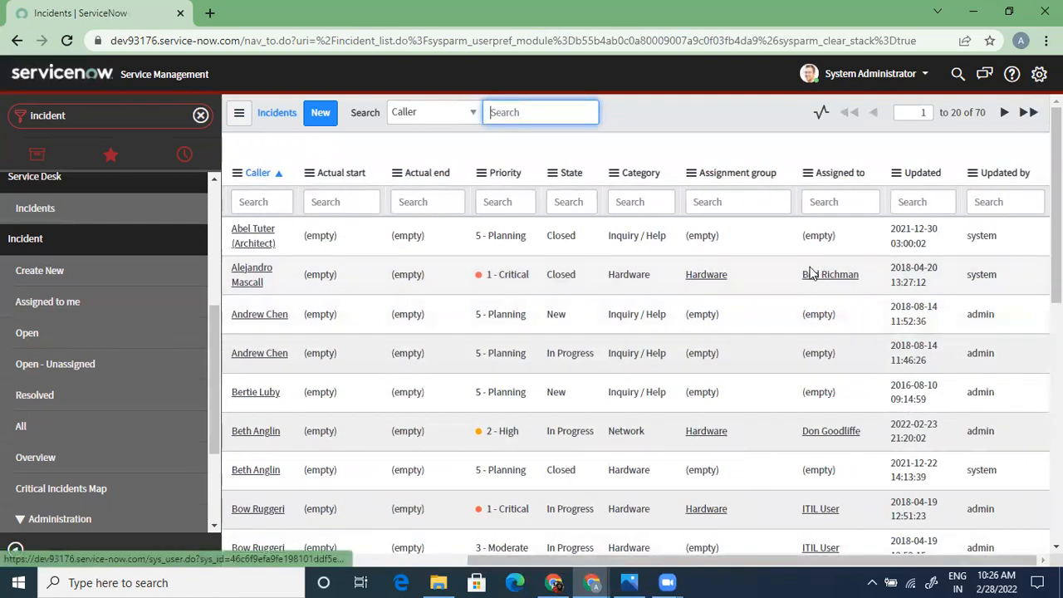
right_click(829, 236)
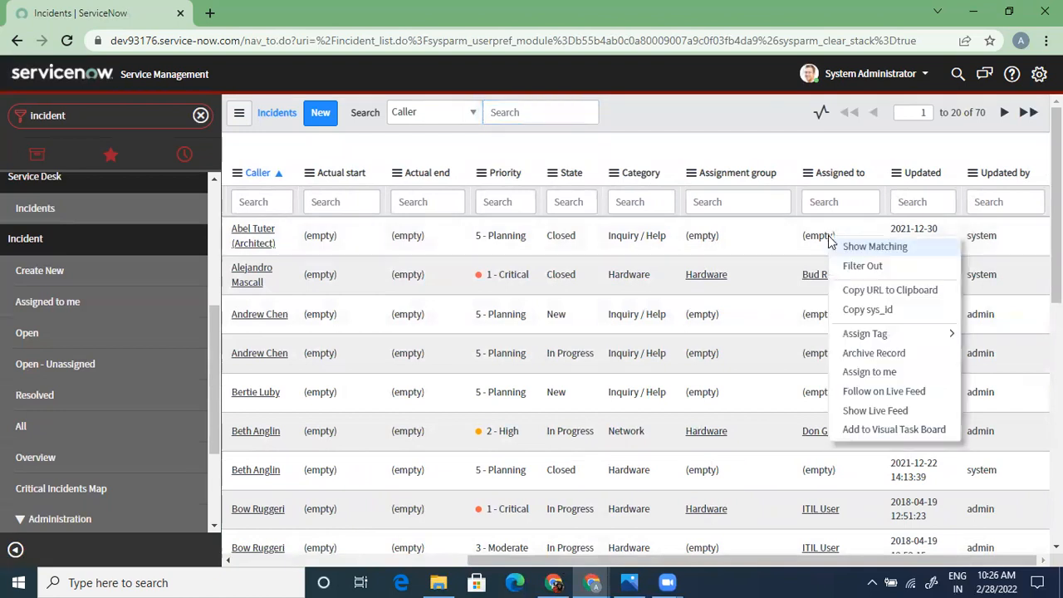
left_click(877, 268)
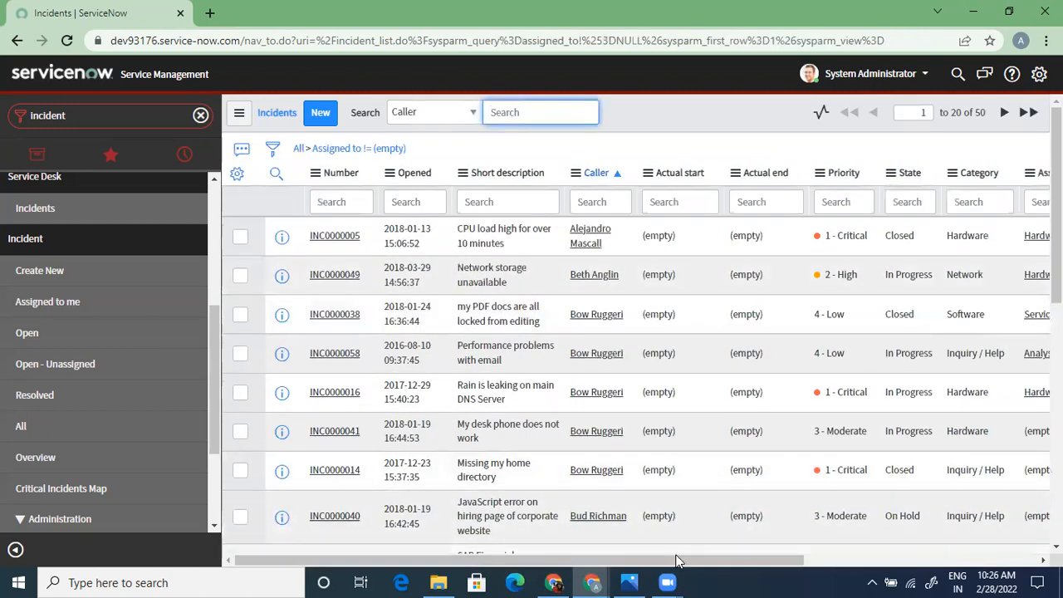
left_click_drag(677, 561, 906, 561)
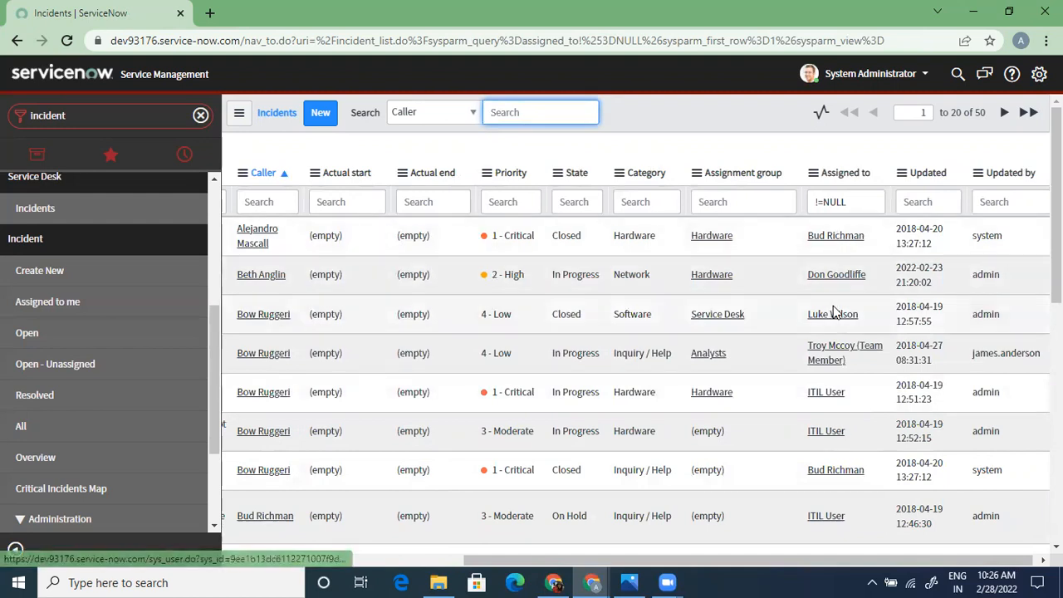
right_click(845, 176)
key("Escape")
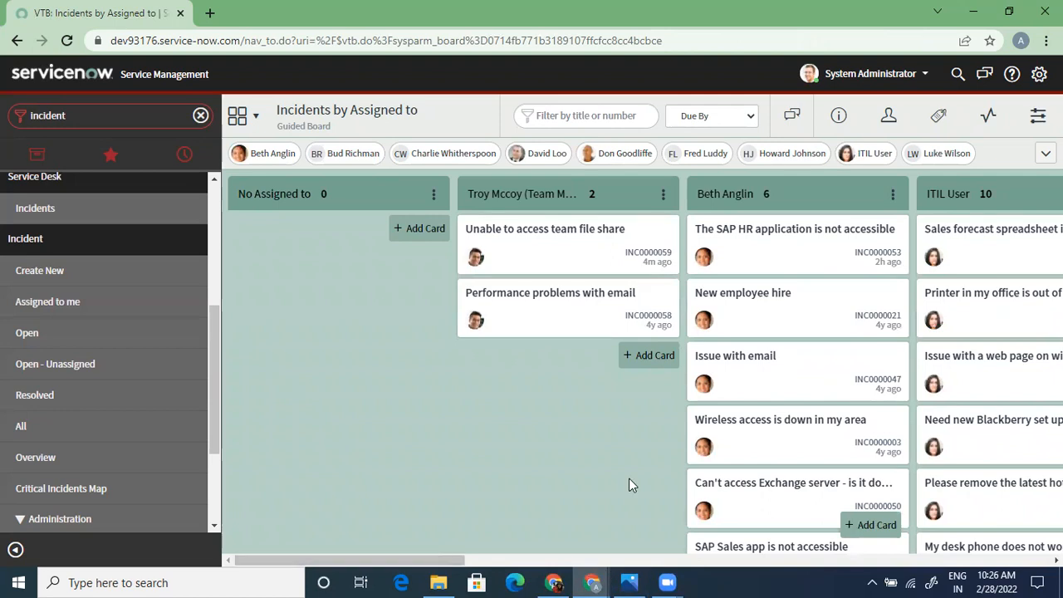
Step: Try to move the "Wireless access is down in my area" card to the "Unable to access team file share" lane, and close the incident form
left_click_drag(783, 418, 538, 381)
left_click(538, 381)
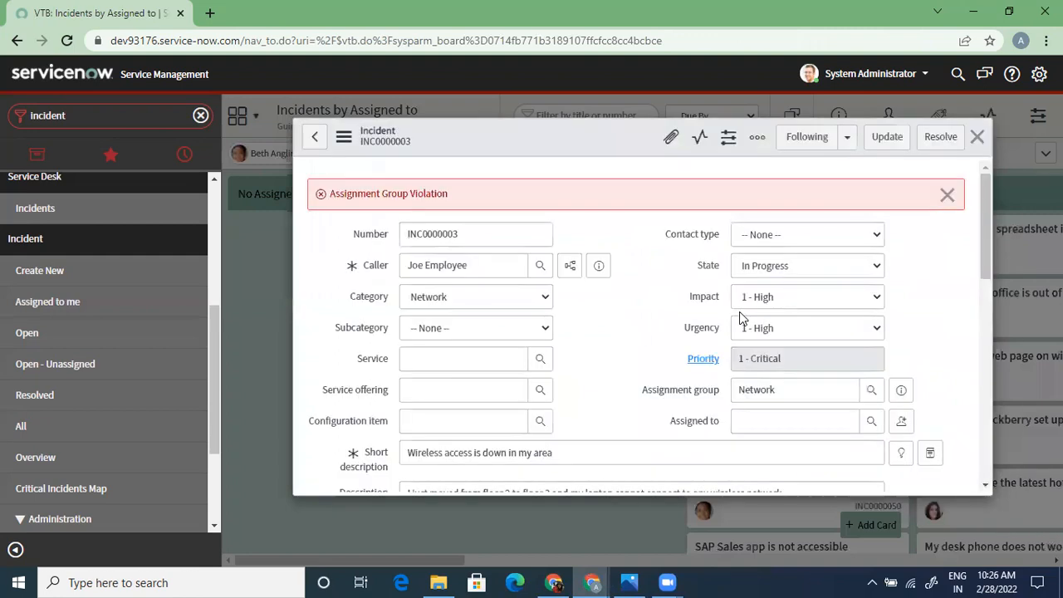
left_click(977, 136)
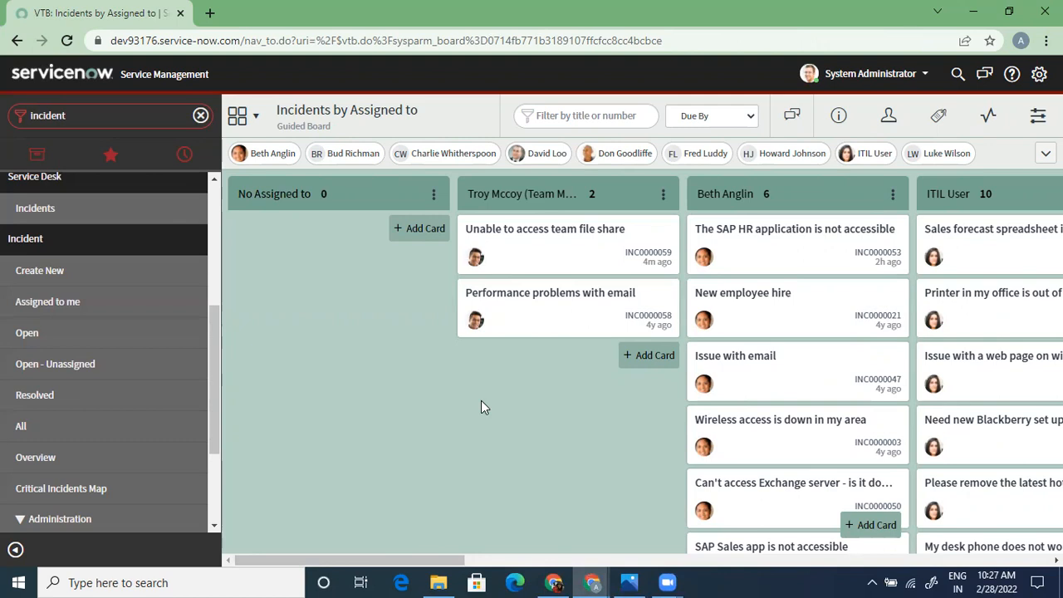
Step: Open the list of all incidents, look over its columns, and open the "Router upgrade issues" incident
left_click(68, 428)
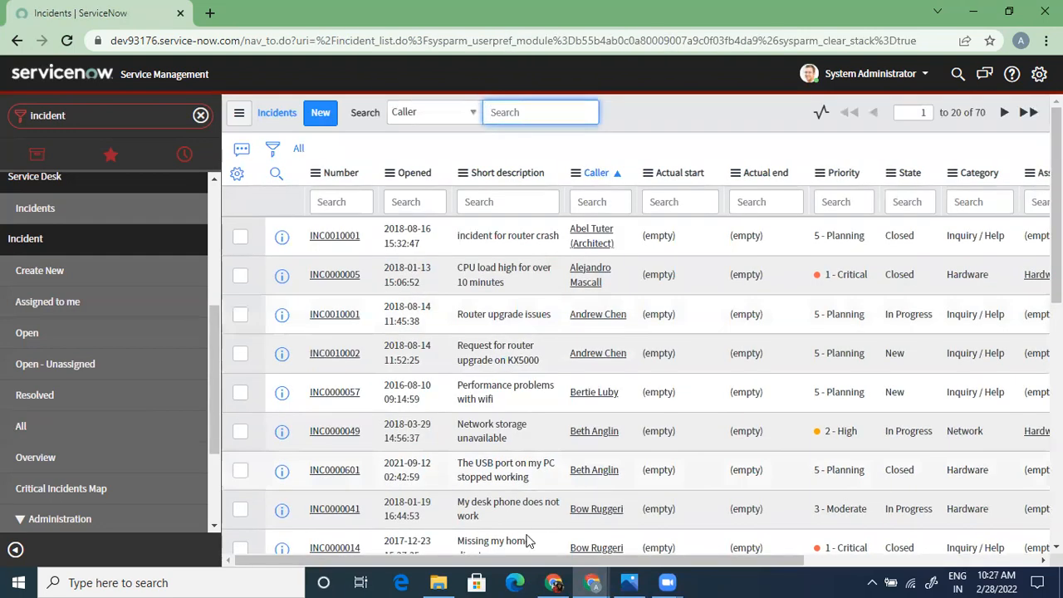
left_click_drag(534, 564, 756, 545)
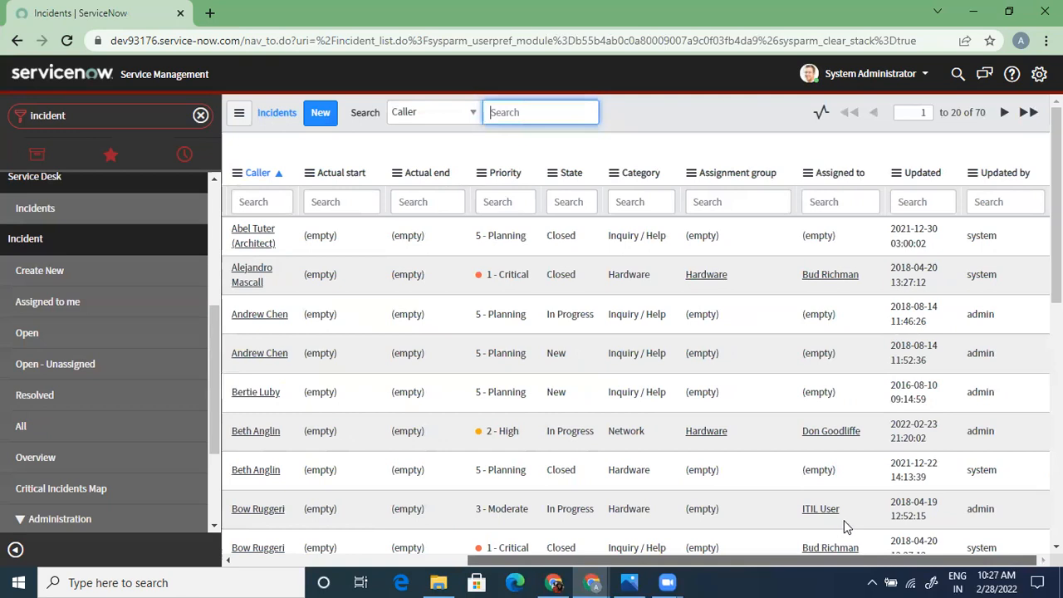
left_click_drag(525, 560, 282, 560)
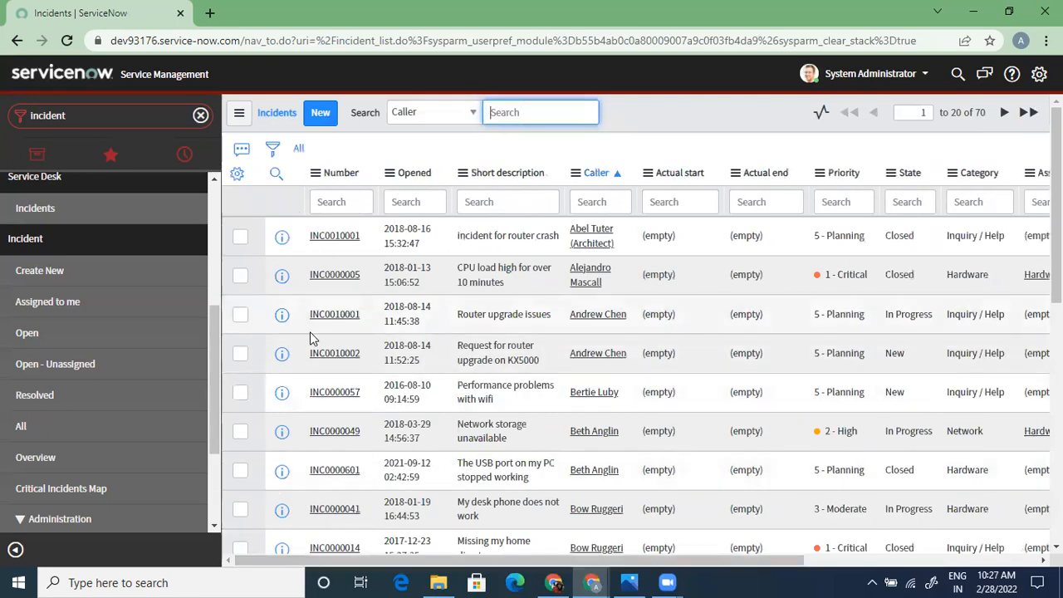
left_click(332, 319)
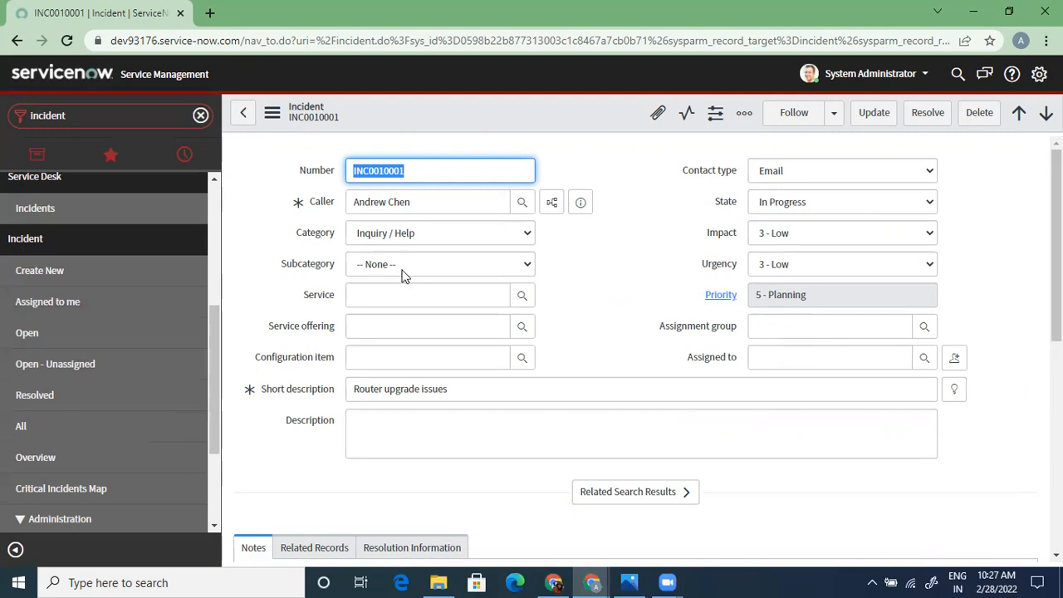
Step: Open the list of all incidents and group it by Assignment group
left_click(82, 426)
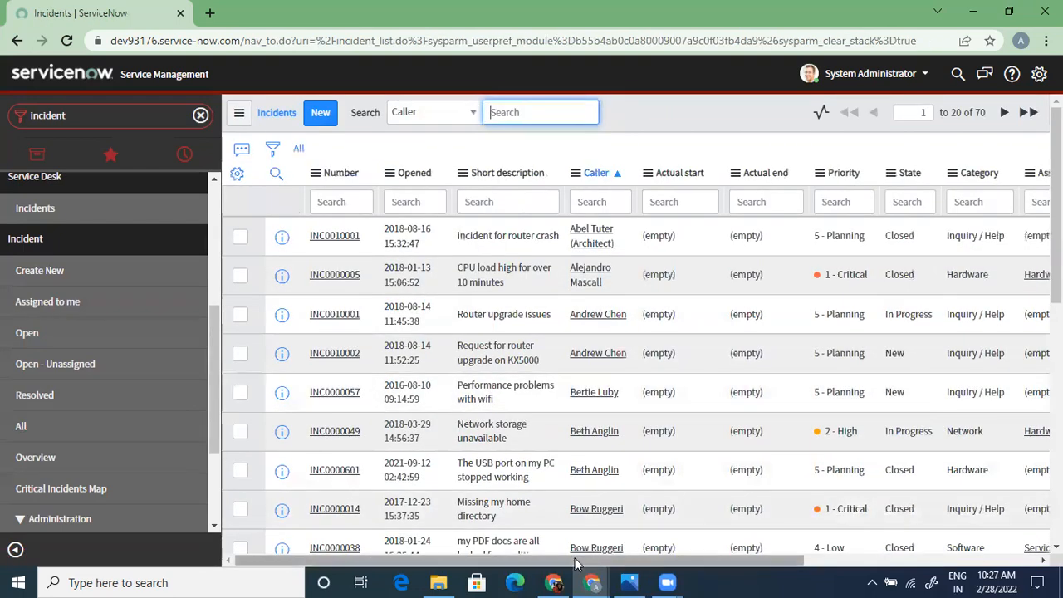
left_click_drag(582, 560, 814, 555)
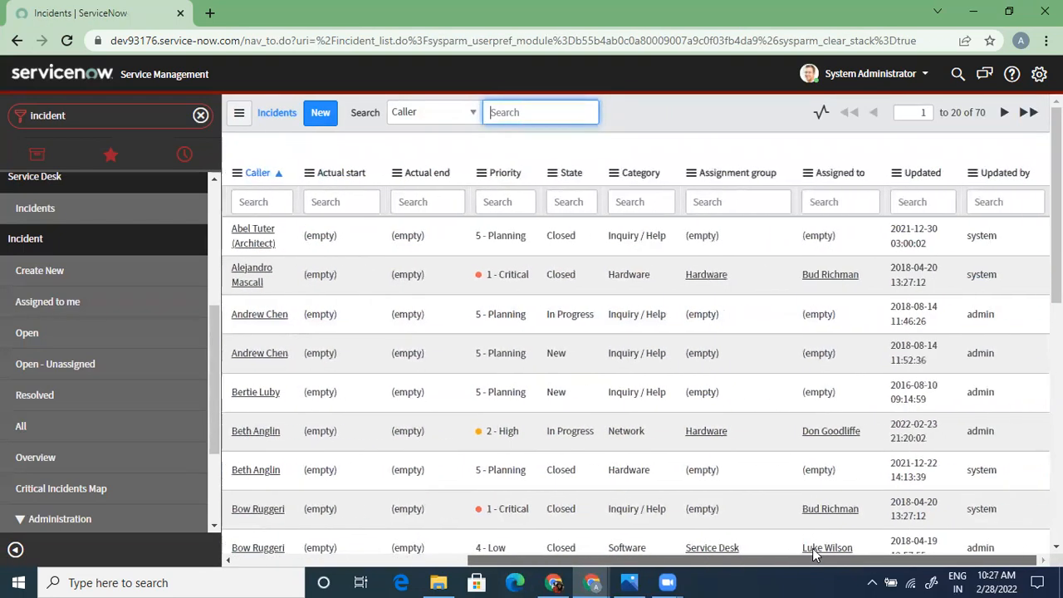
right_click(754, 177)
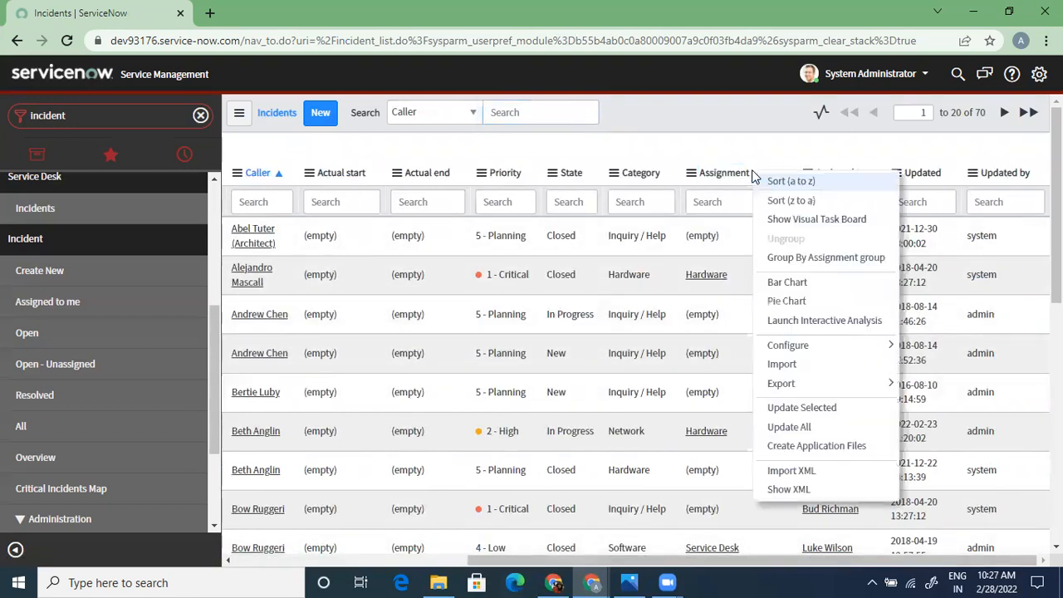
left_click(805, 258)
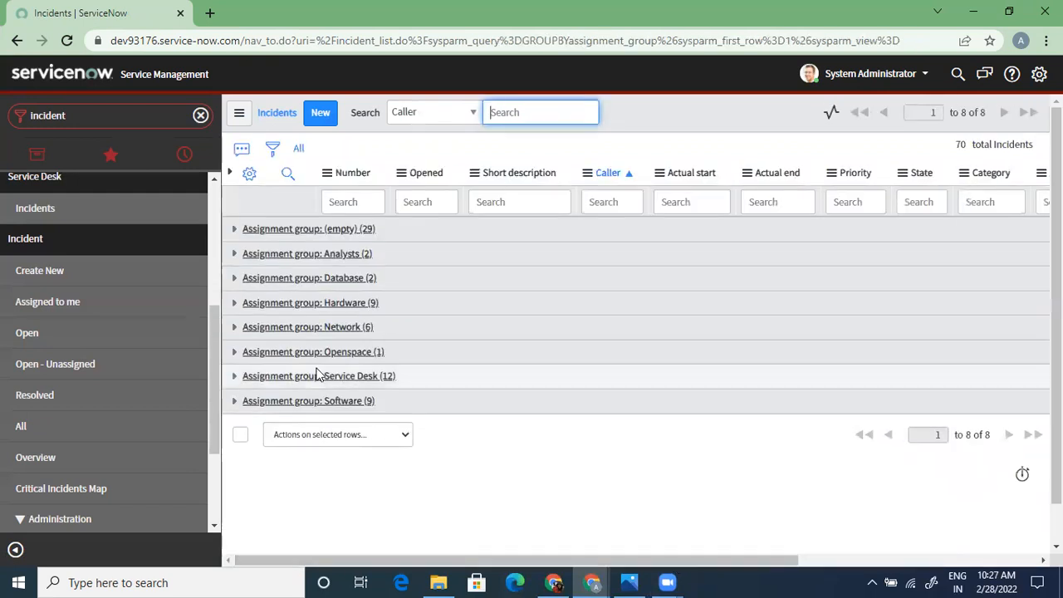
Step: Expand the Hardware assignment group and open just that group's incident list in a new browser tab
left_click(233, 303)
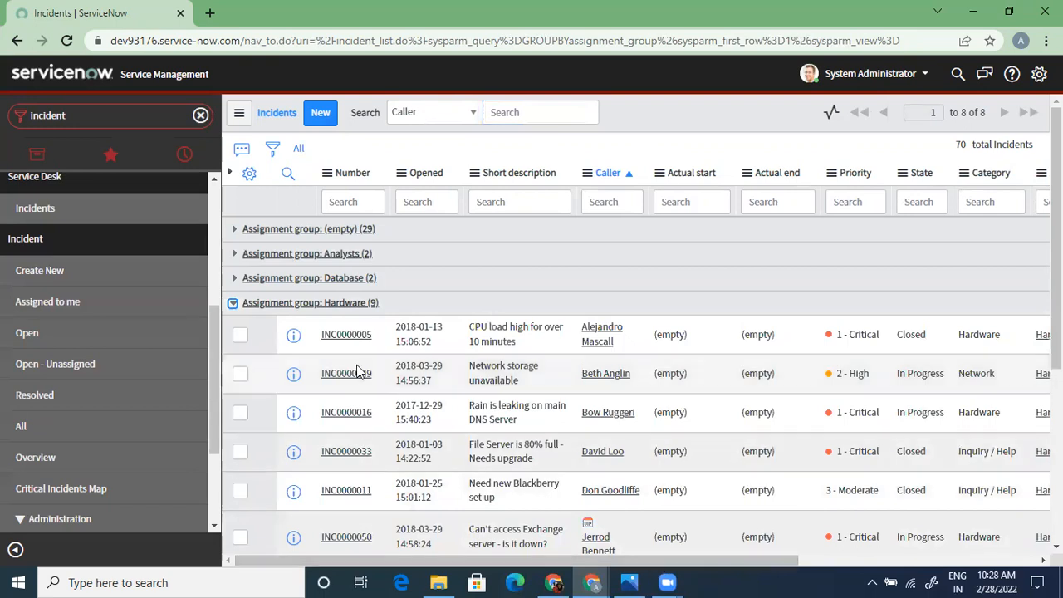
right_click(322, 303)
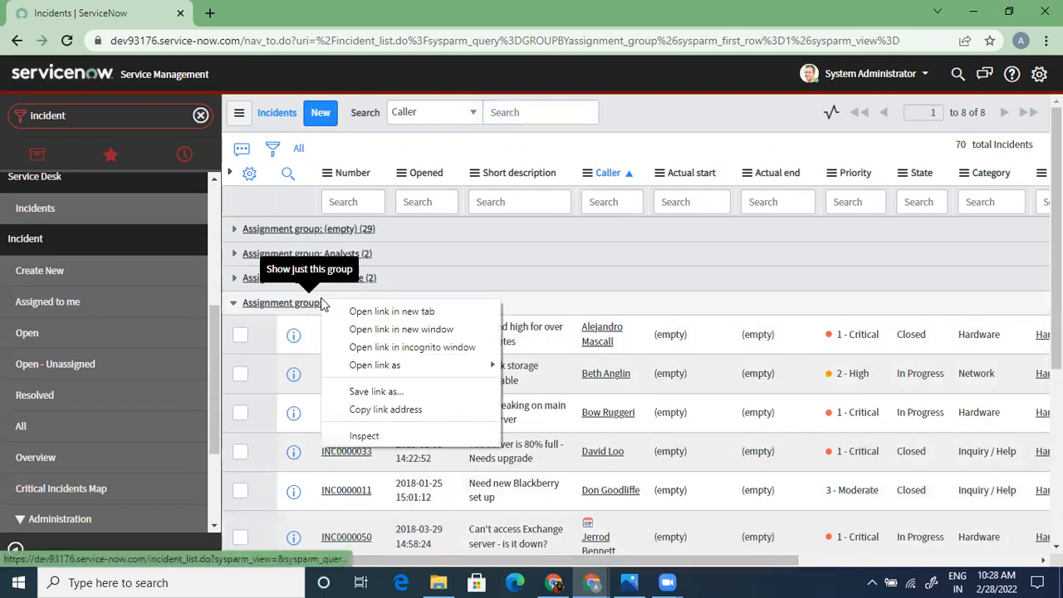
left_click(392, 312)
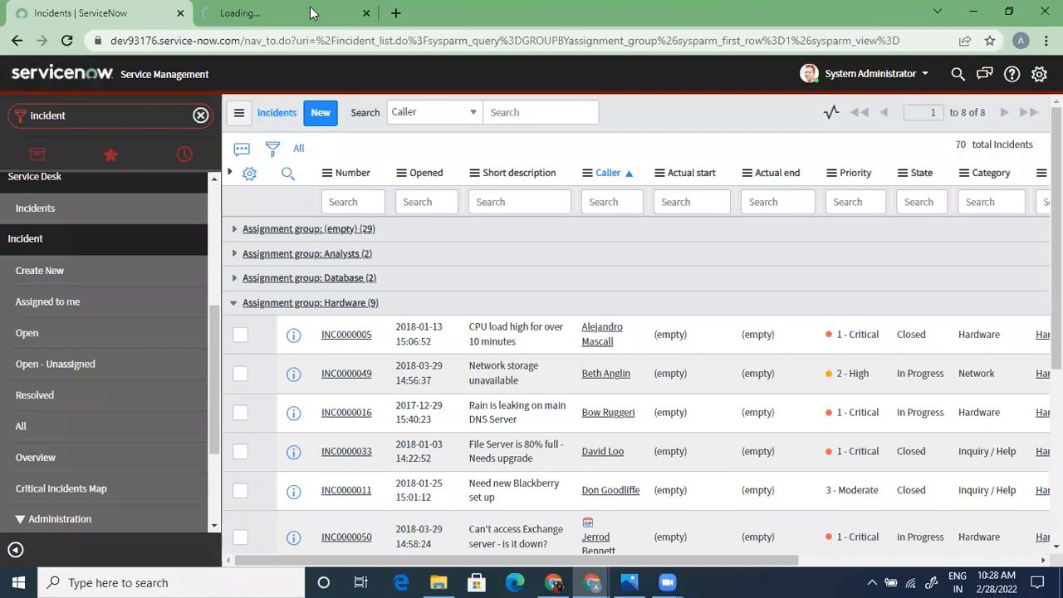
left_click(332, 17)
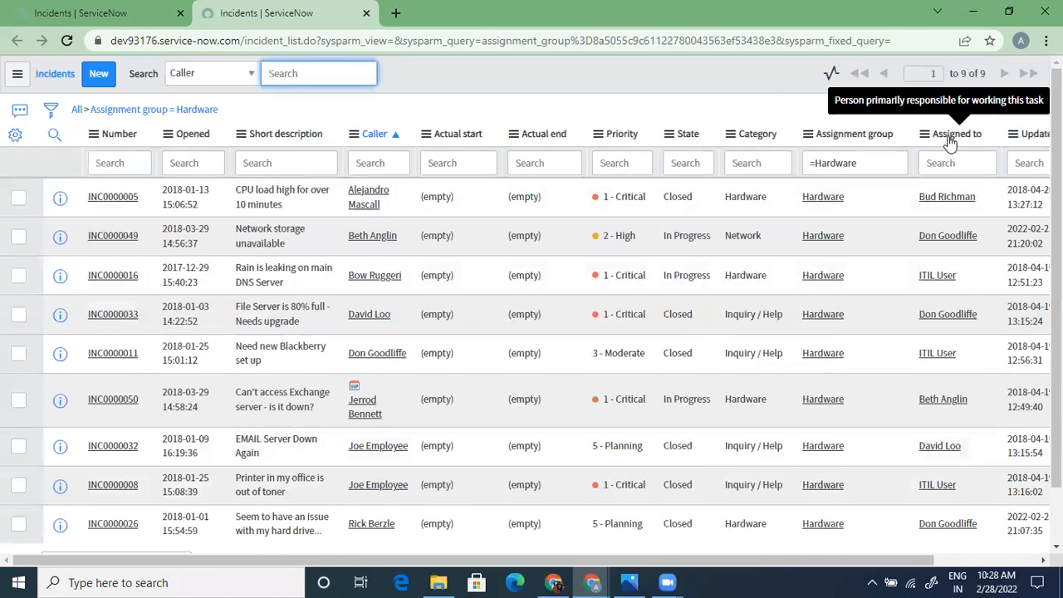
Step: Show the Hardware incidents as a Visual Task Board by Assigned to and try to move the "File Server is 80% full - Needs upgrade" card to another assignee's lane
right_click(948, 143)
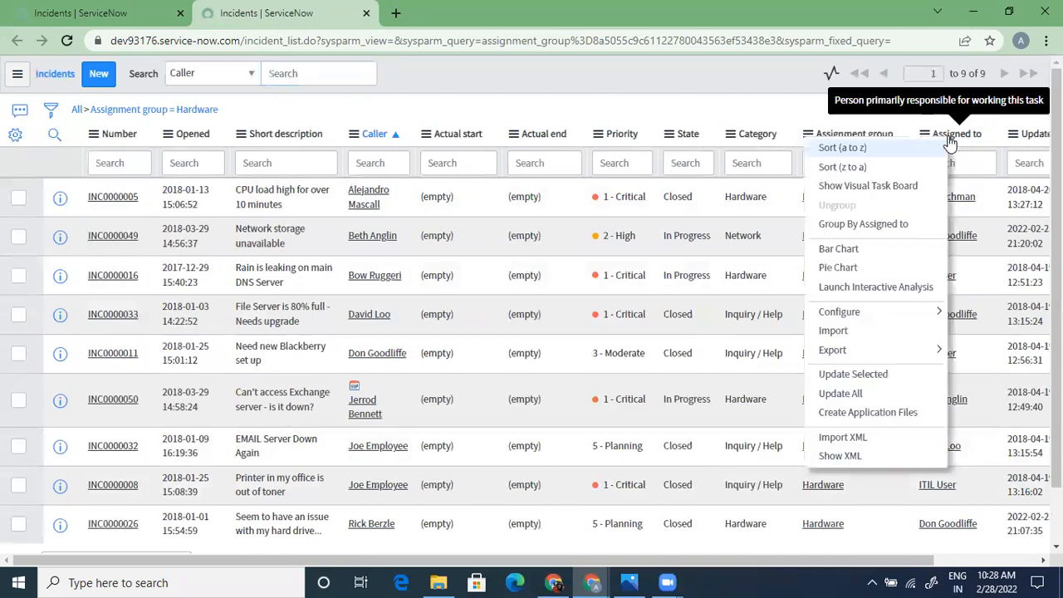
left_click(900, 186)
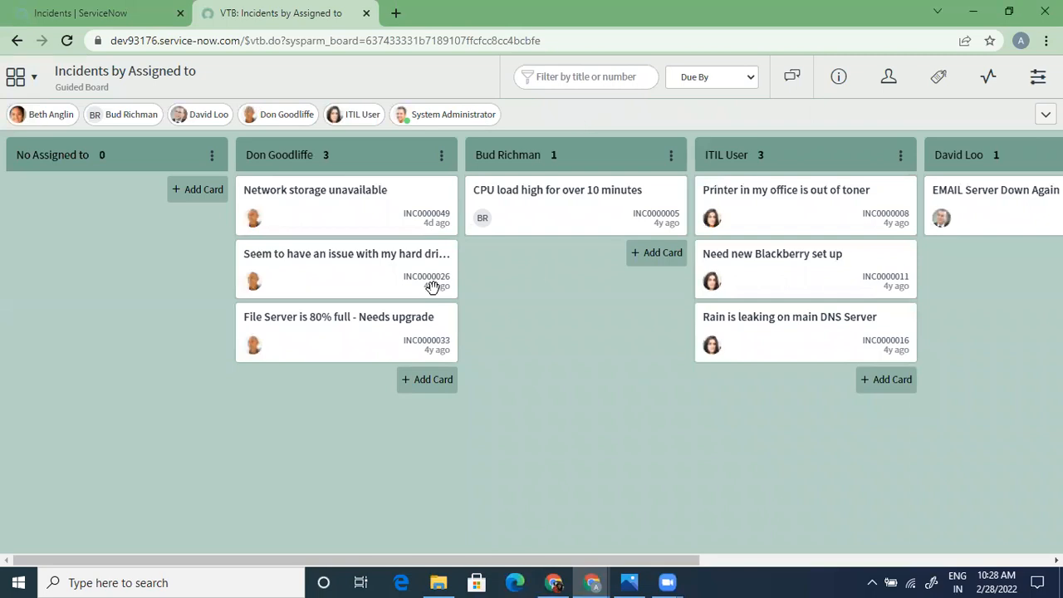
left_click_drag(410, 332, 633, 259)
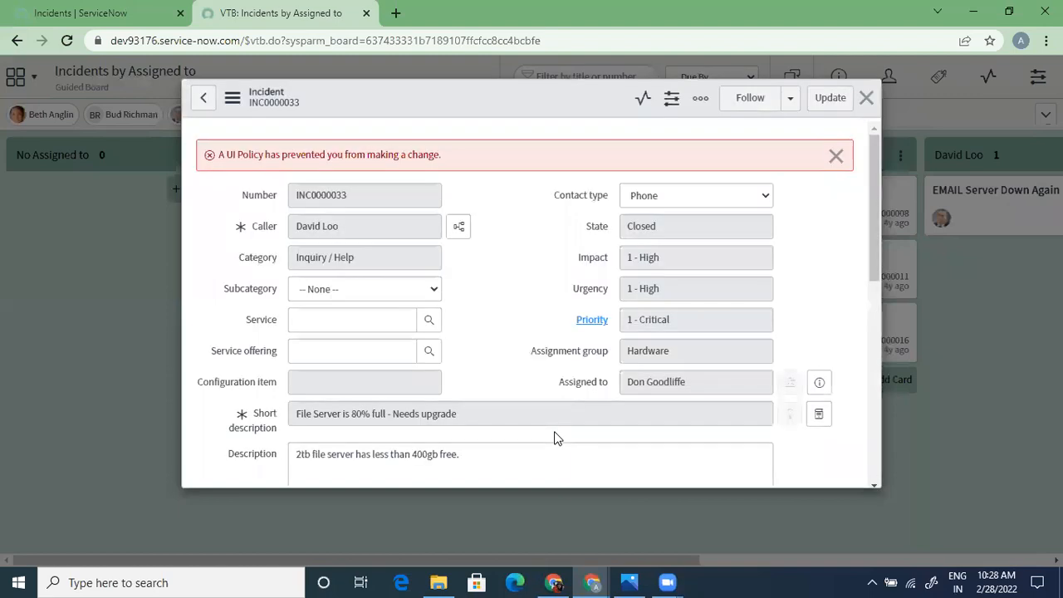
left_click(845, 105)
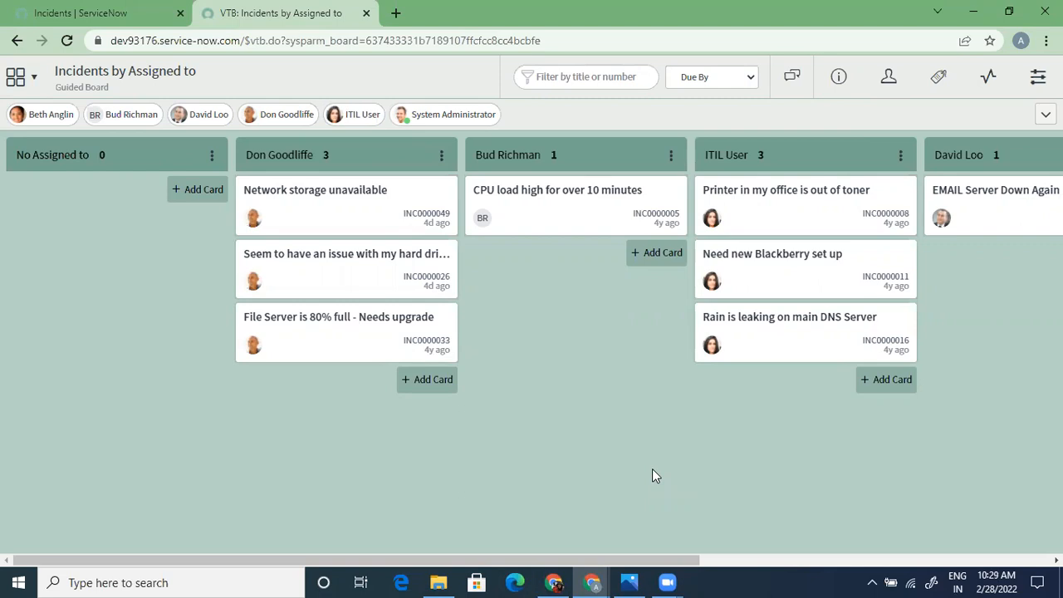
Step: Look through all lanes of the Assigned to board and compare them with the incident list grouped by Assignment group, collapsing its Hardware group
left_click_drag(671, 560, 986, 539)
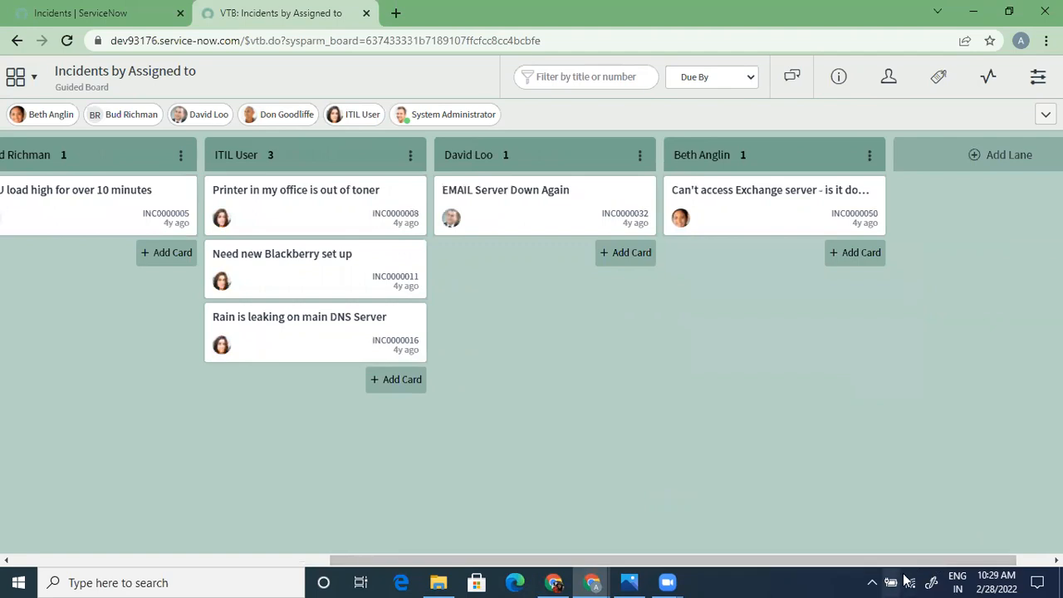
left_click(873, 581)
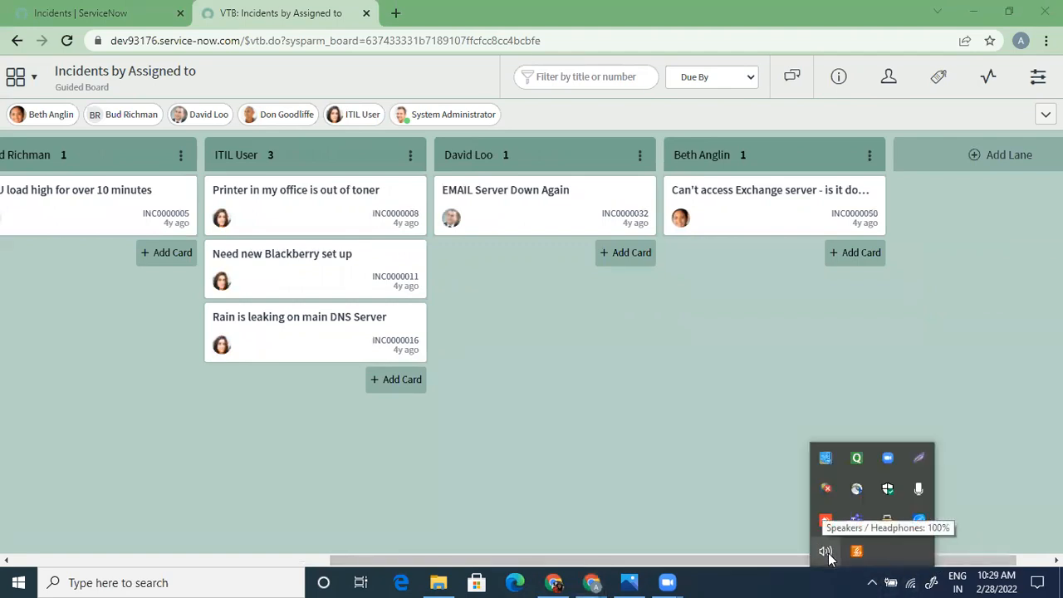
left_click(757, 468)
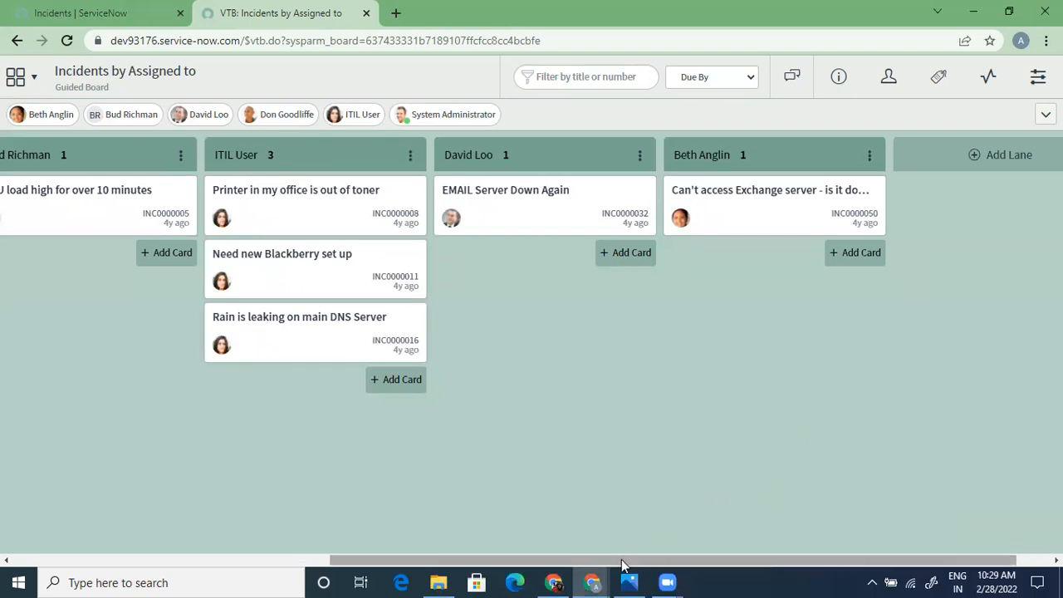
left_click_drag(619, 565, 176, 501)
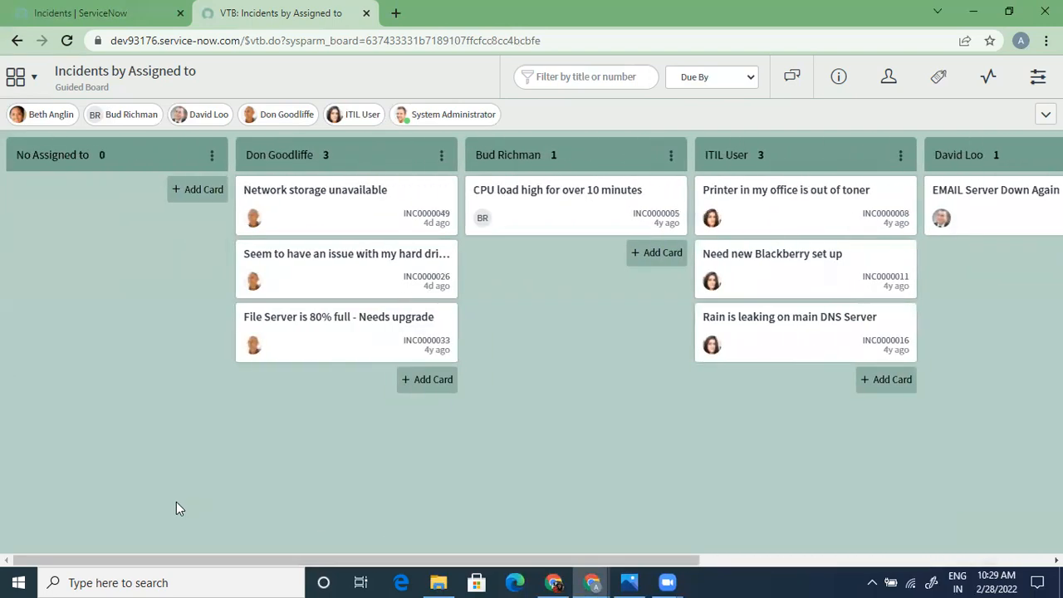
left_click(97, 13)
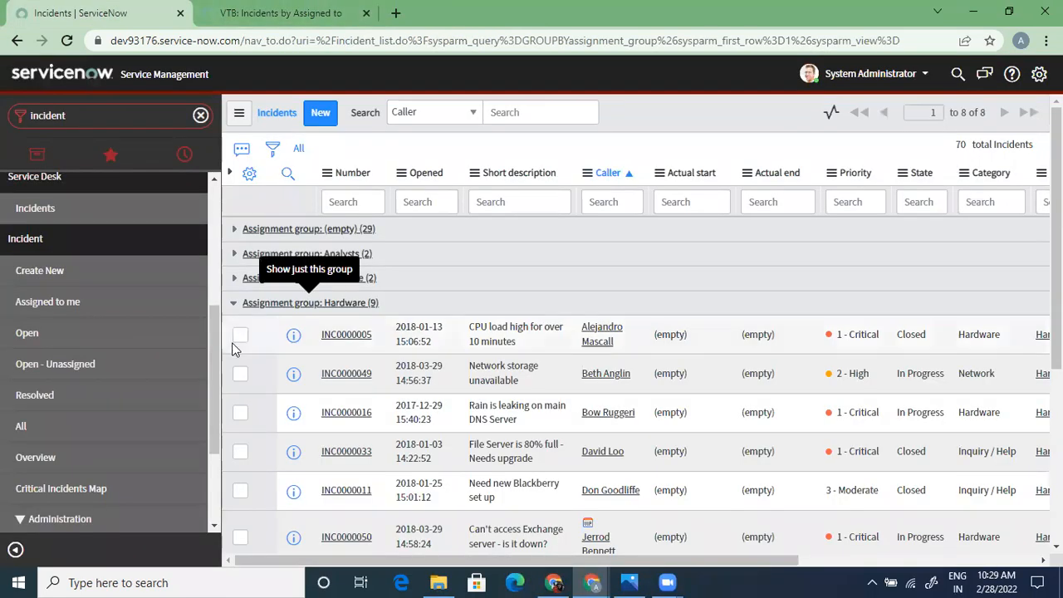
left_click(233, 304)
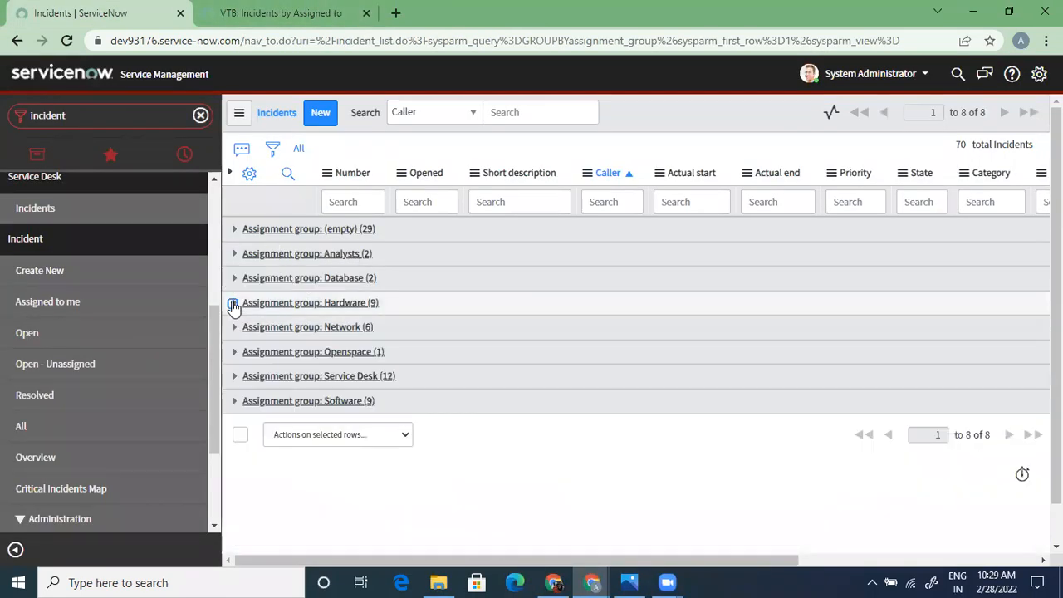
left_click(319, 13)
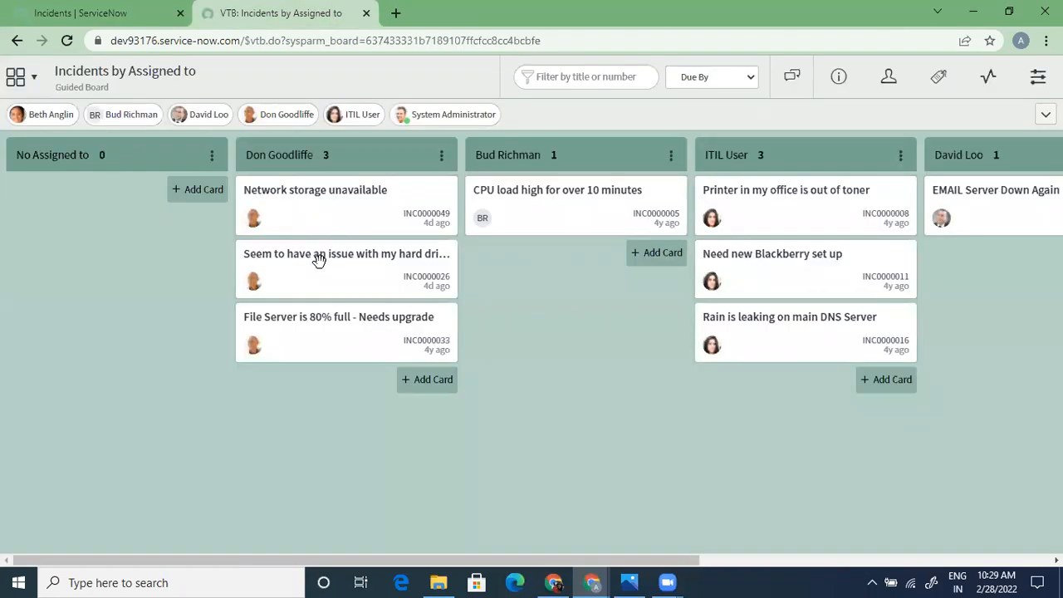
left_click(727, 560)
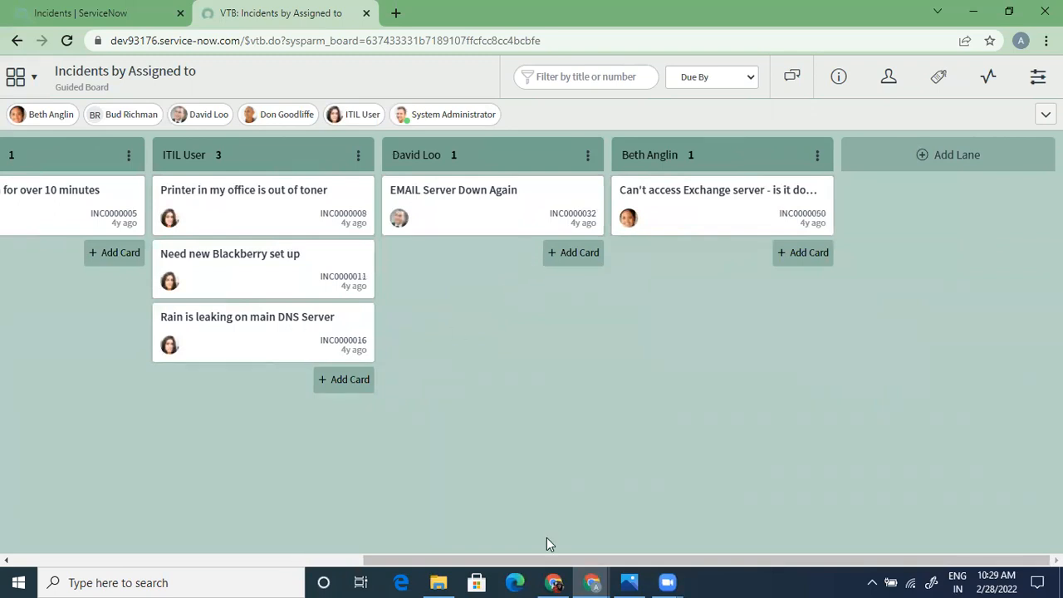
left_click_drag(523, 559, 109, 503)
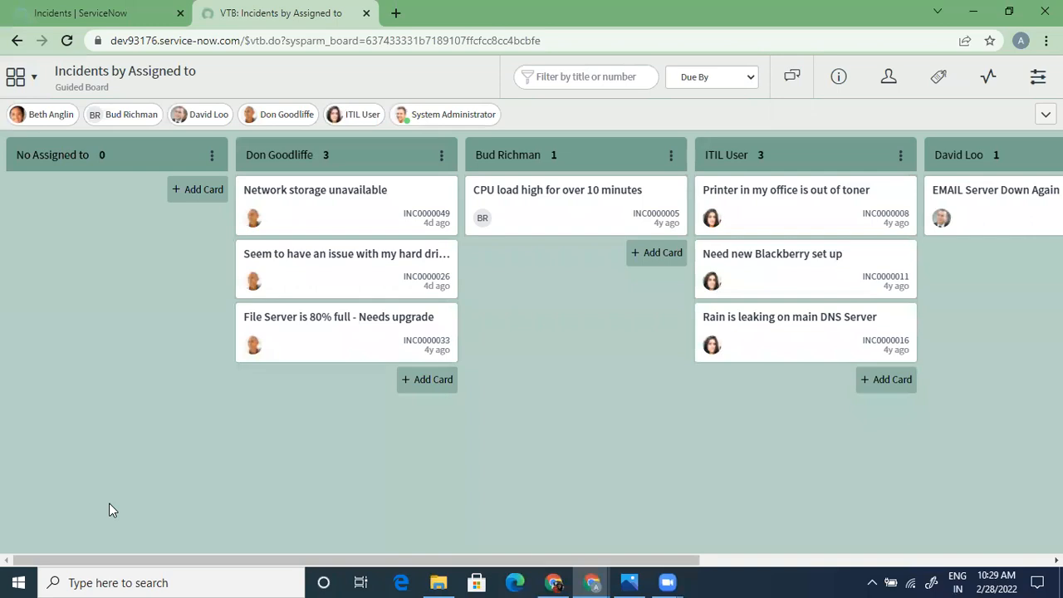
Step: Return to the list of all incidents in the first browser tab and launch Interactive Analysis on the Priority column
left_click(127, 13)
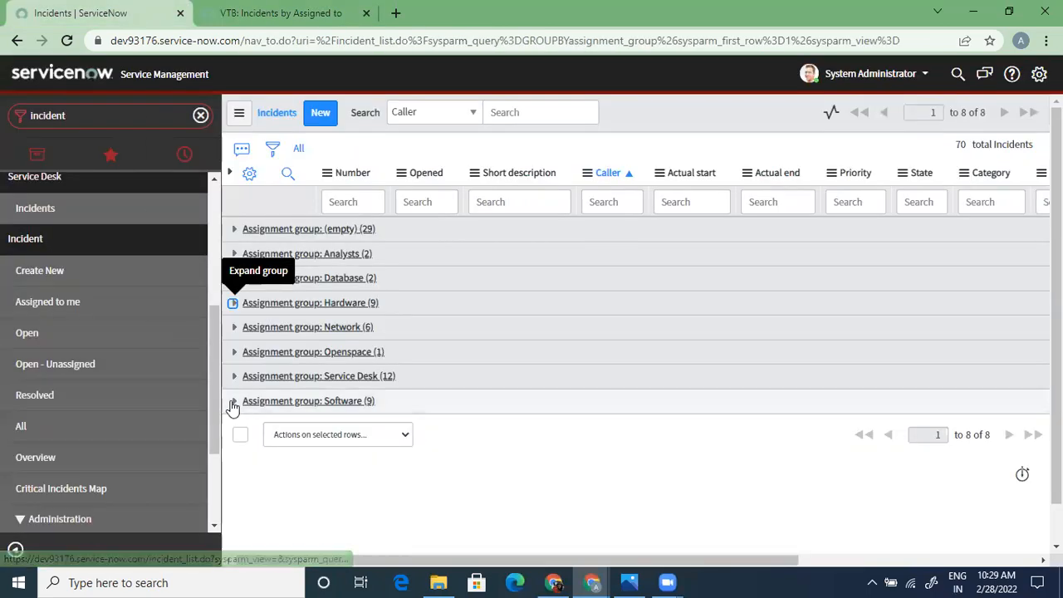
left_click(87, 427)
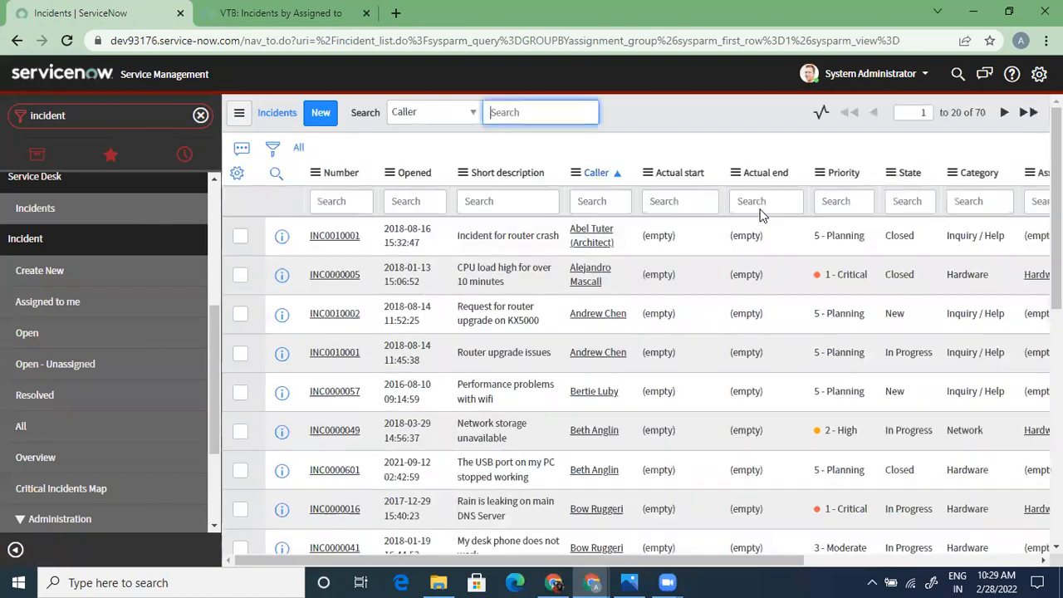
left_click_drag(595, 560, 828, 574)
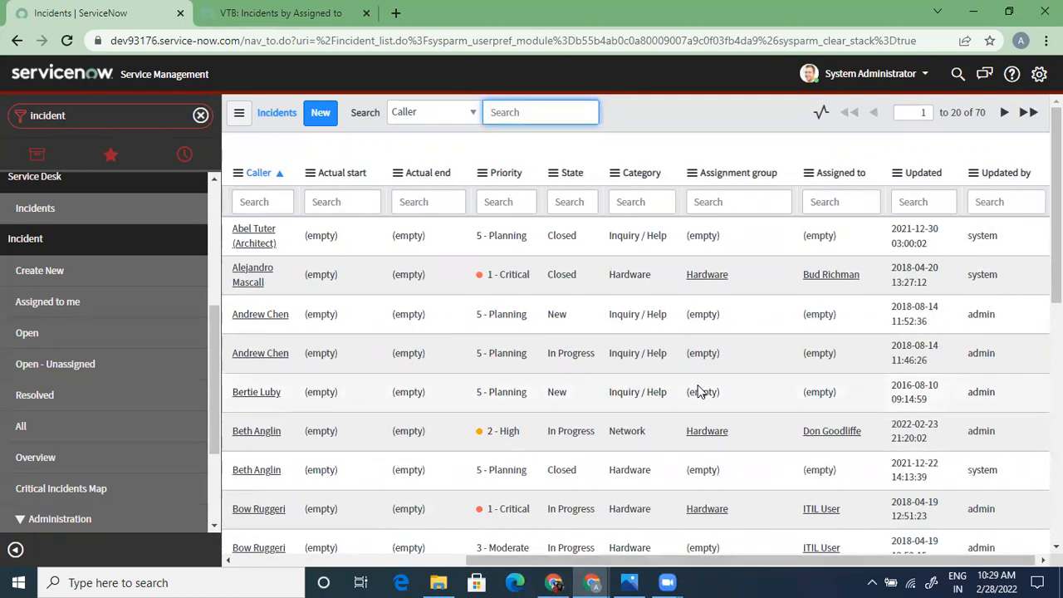
left_click_drag(531, 561, 437, 561)
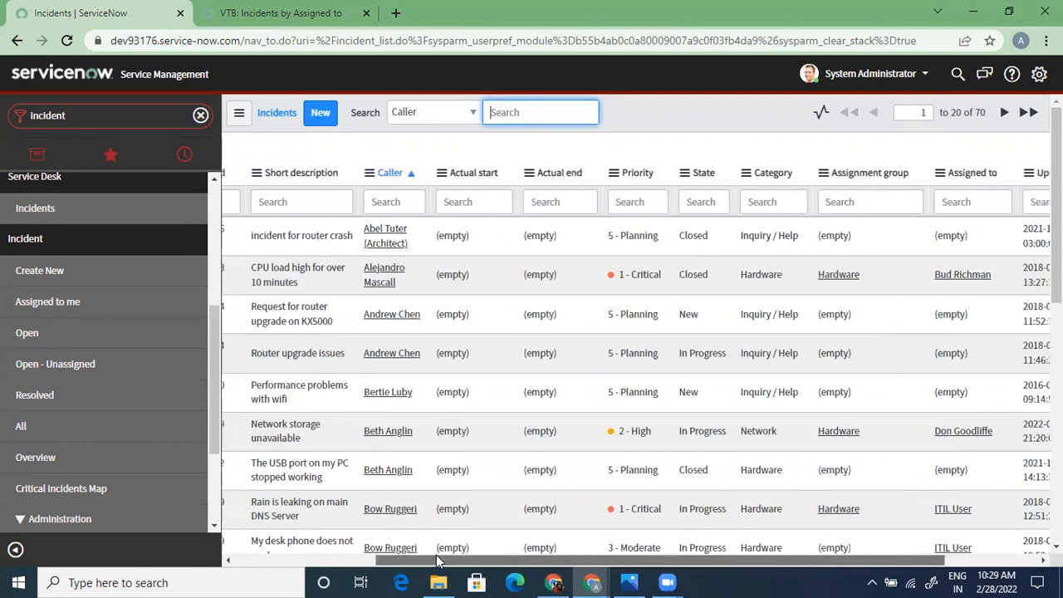
left_click(640, 178)
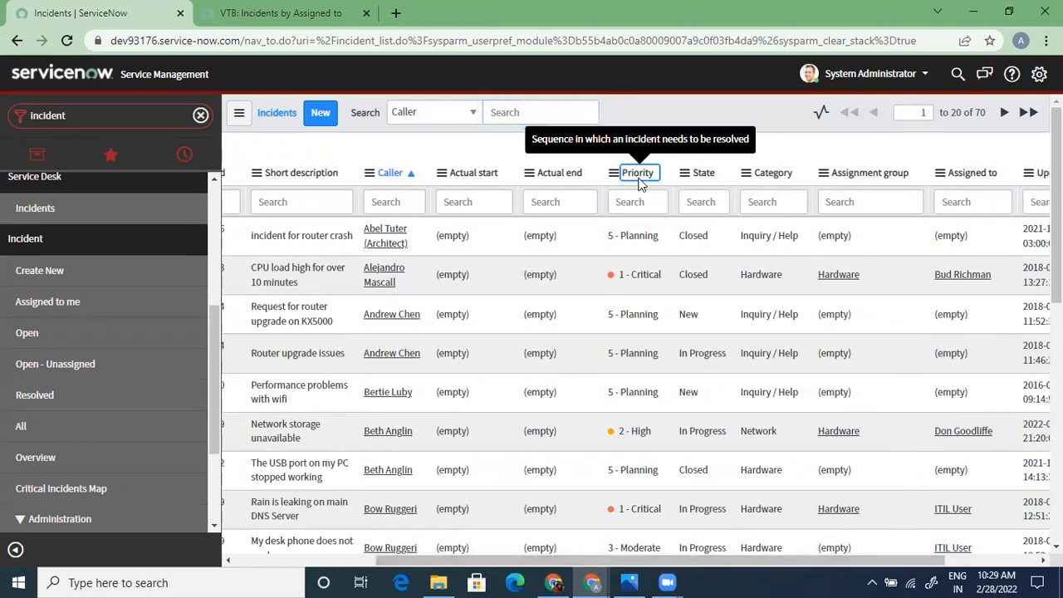
right_click(640, 183)
left_click(698, 336)
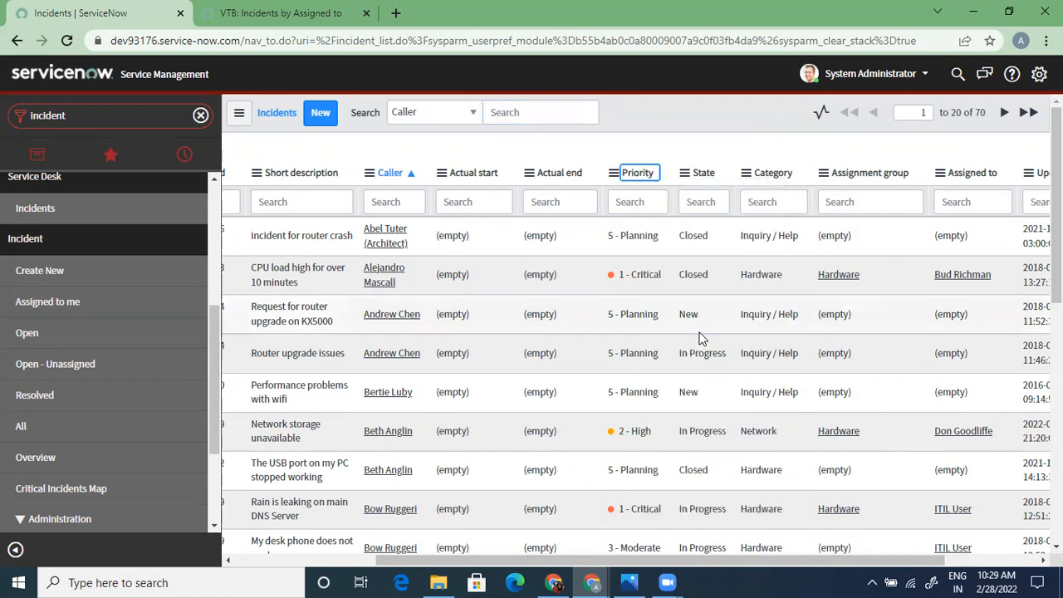
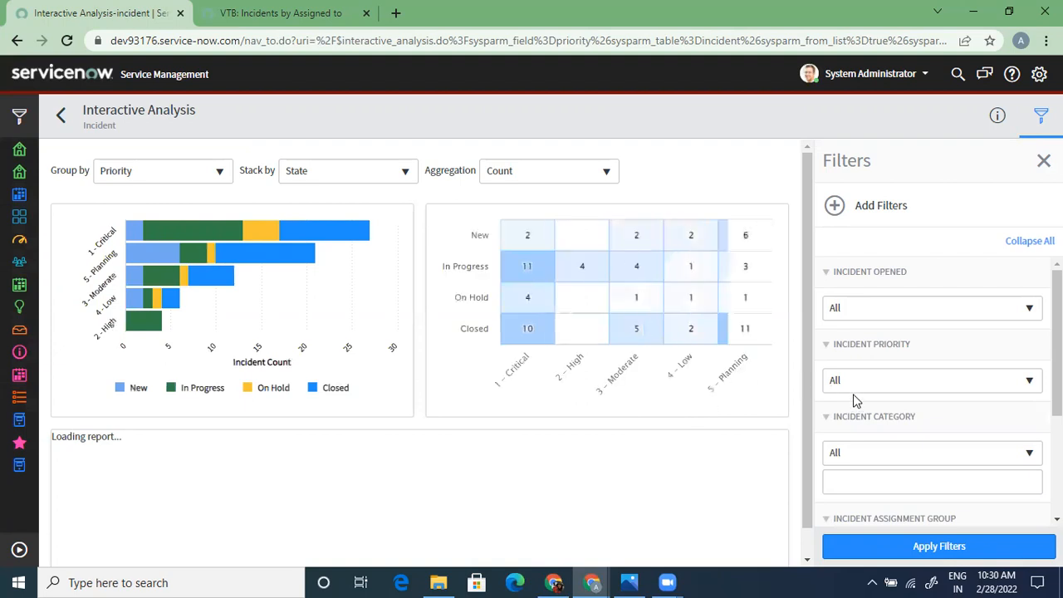
Step: Look over the Priority analysis, group it by Caller, and review the available incident filters
scroll(813, 386, "down", 1)
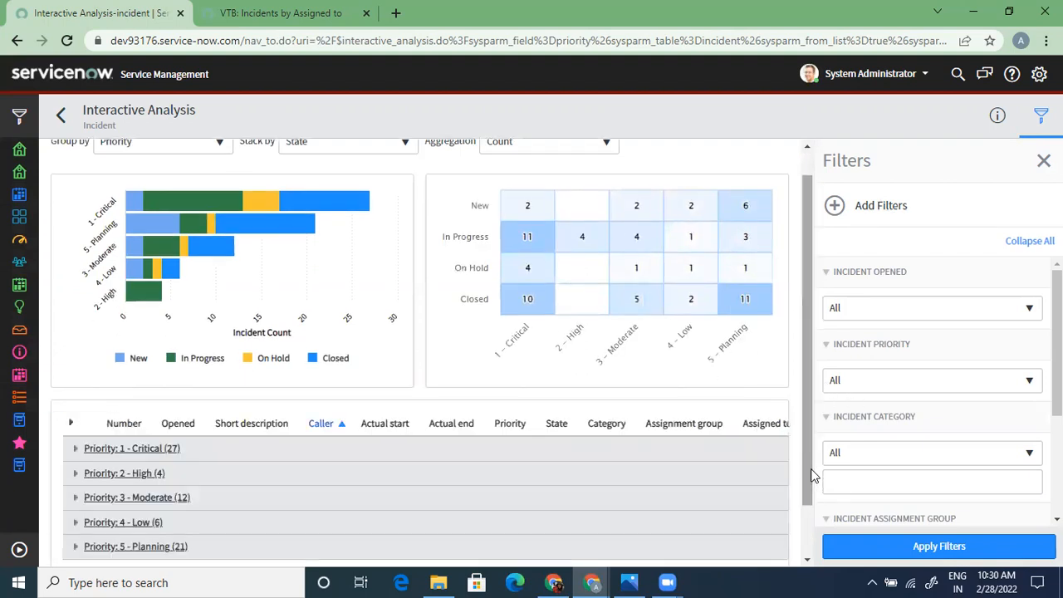
scroll(812, 507, "down", 2)
left_click_drag(809, 541, 806, 455)
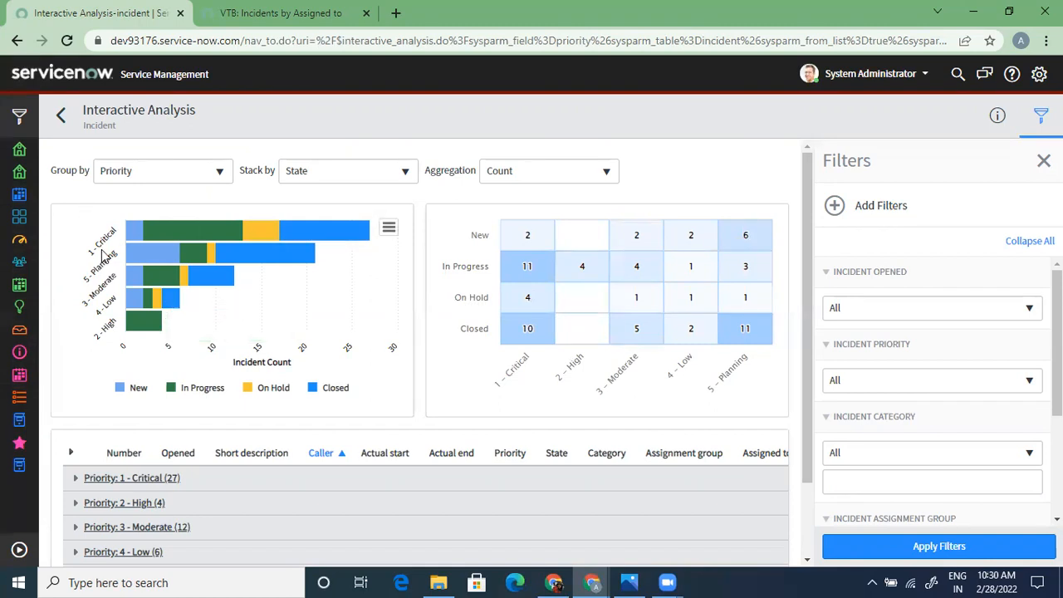
left_click(205, 176)
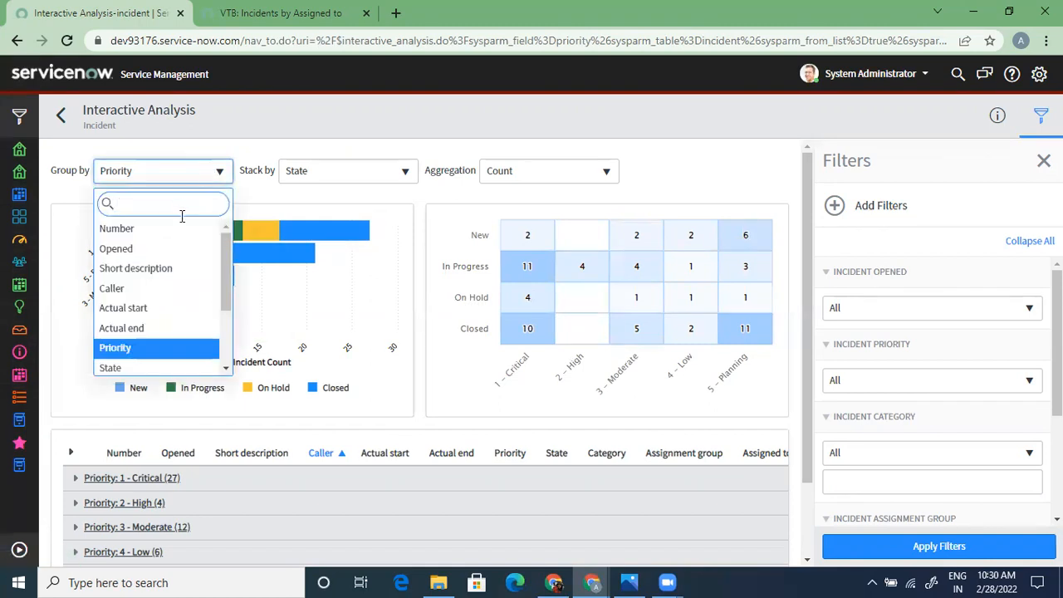
left_click(178, 287)
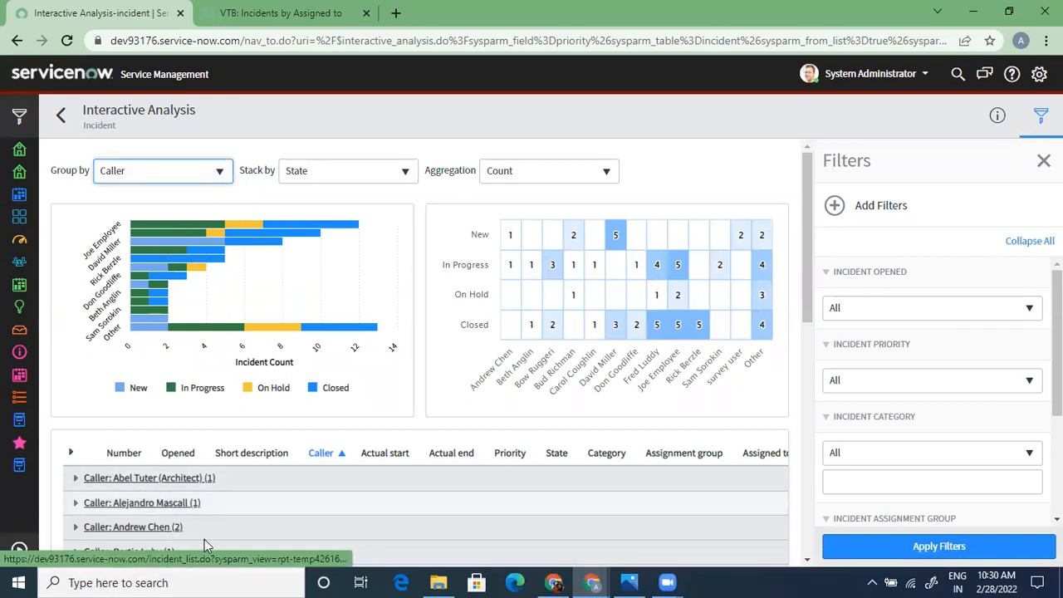
left_click_drag(1056, 340, 1057, 439)
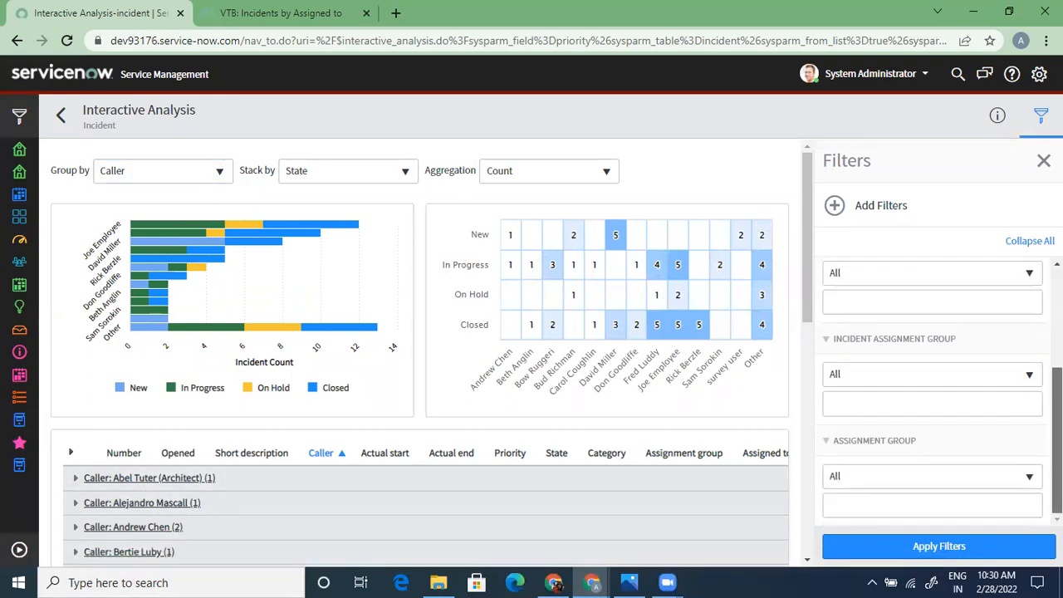
scroll(981, 333, "up", 3)
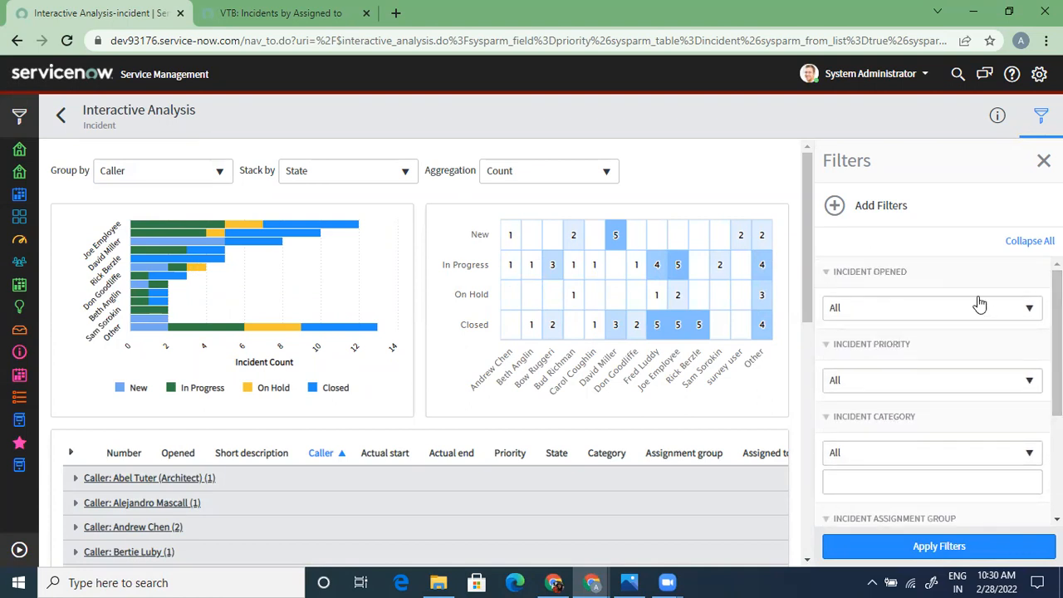
scroll(939, 390, "down", 3)
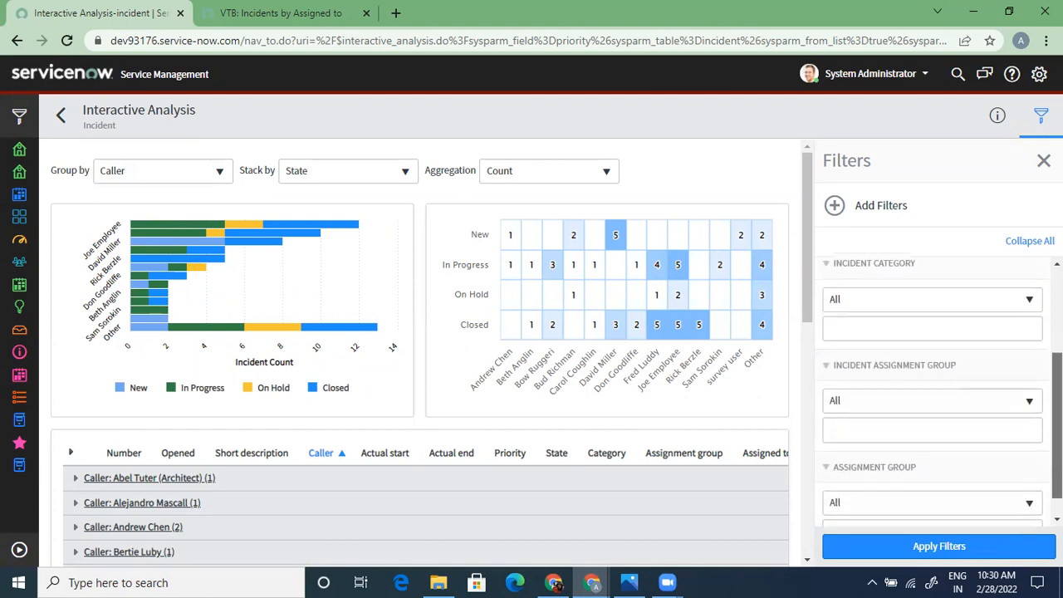
Step: Filter the Interactive Analysis to incident priority 3 - Moderate and look over the remaining incident filters
scroll(938, 391, "up", 3)
left_click(880, 382)
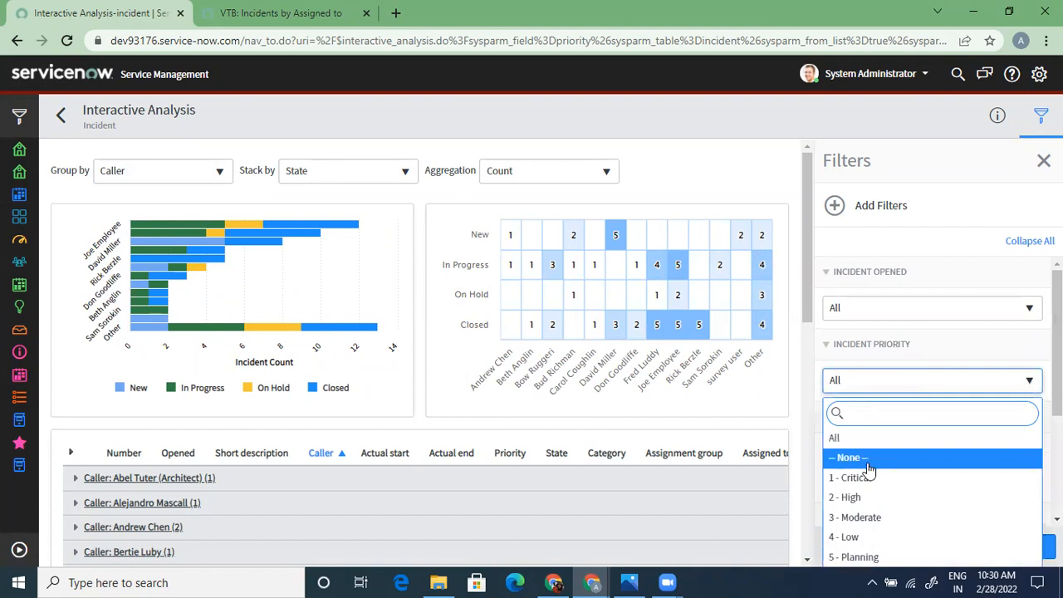
left_click(862, 519)
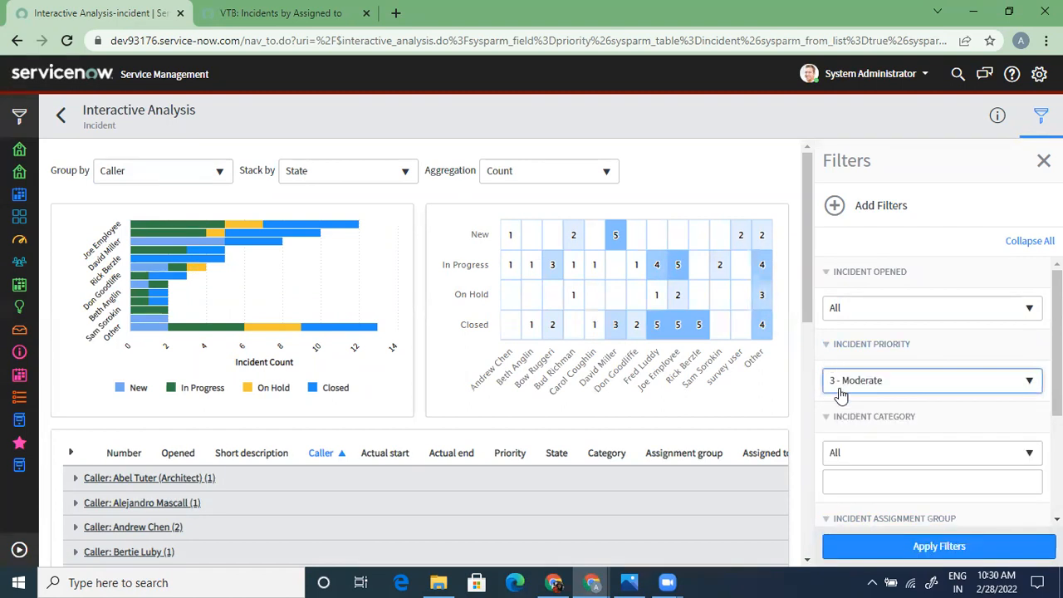
left_click(934, 555)
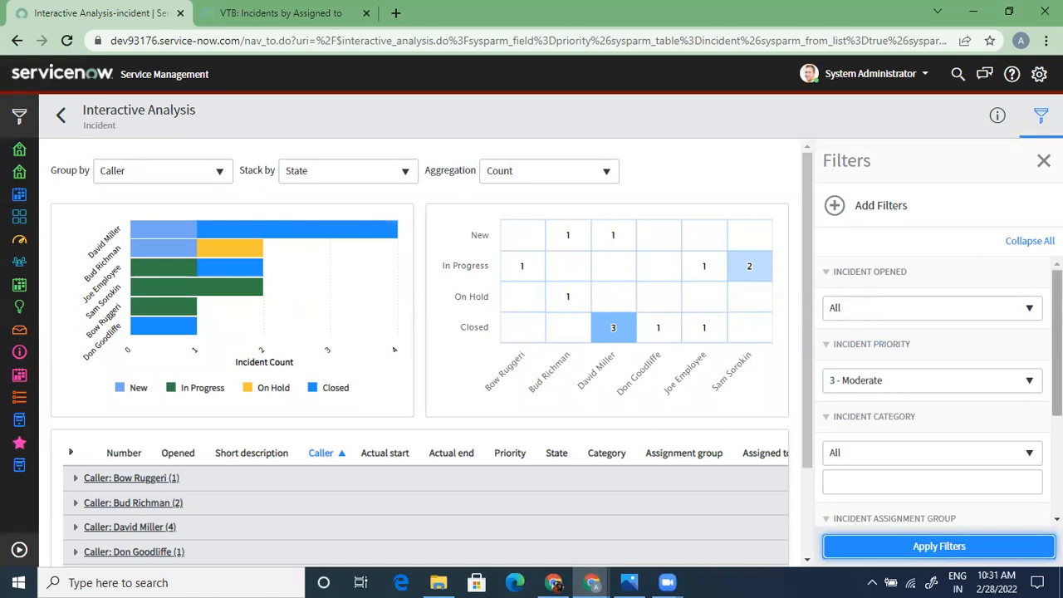
scroll(935, 390, "down", 3)
scroll(934, 390, "up", 3)
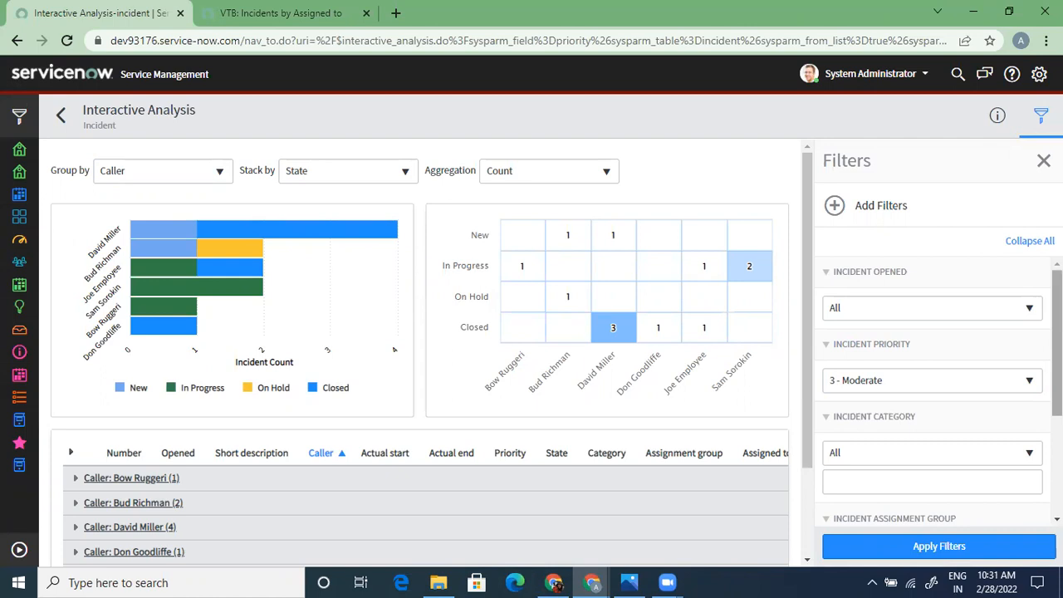
scroll(932, 390, "down", 2)
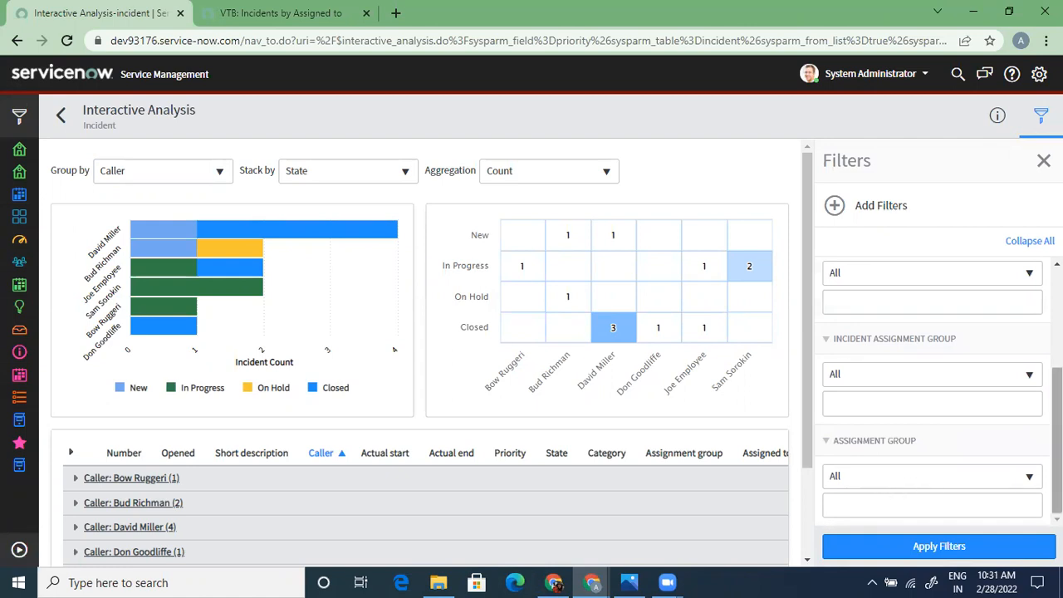
scroll(931, 391, "up", 2)
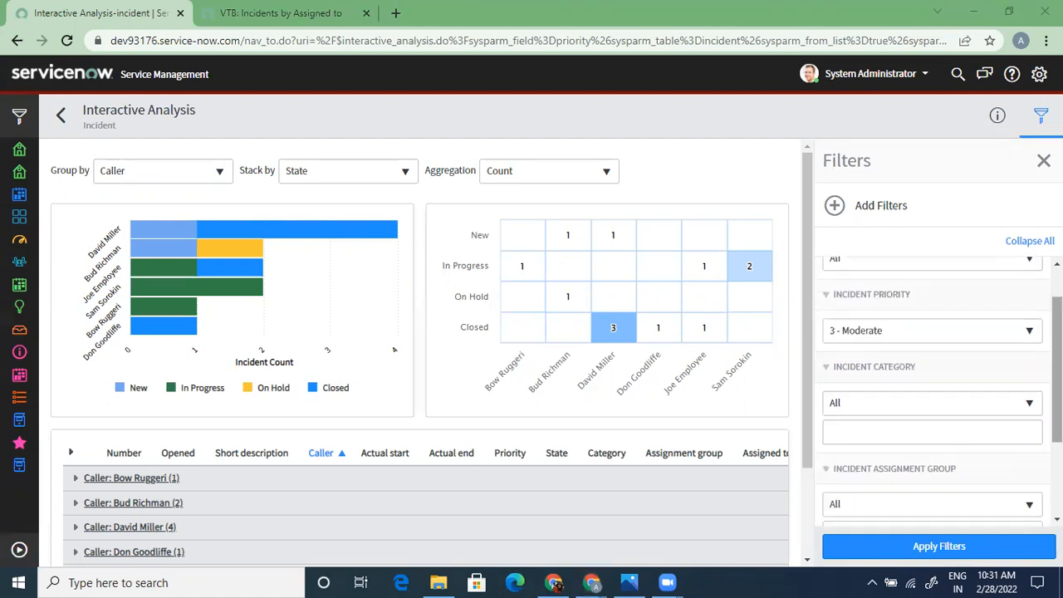
scroll(932, 390, "up", 1)
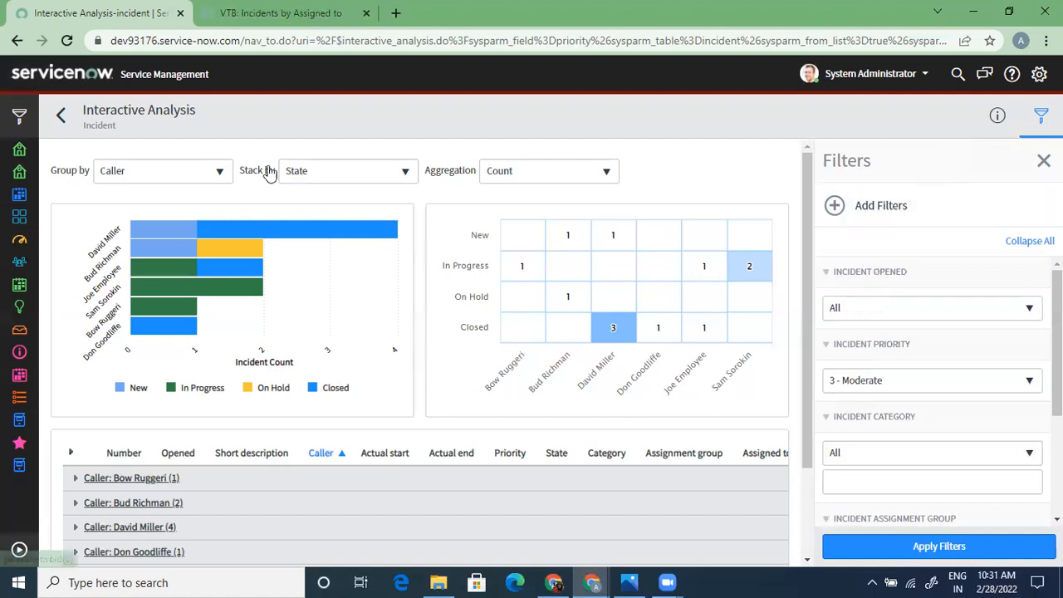
Step: Return to the incident list and expand the application navigator, showing all applications instead of favorites
left_click(62, 119)
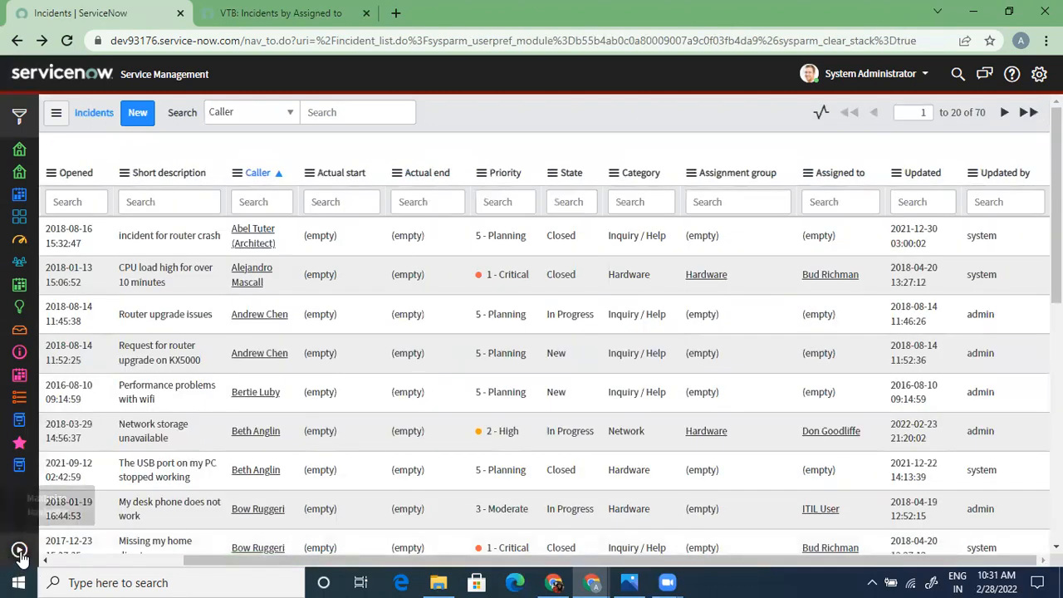
left_click(19, 551)
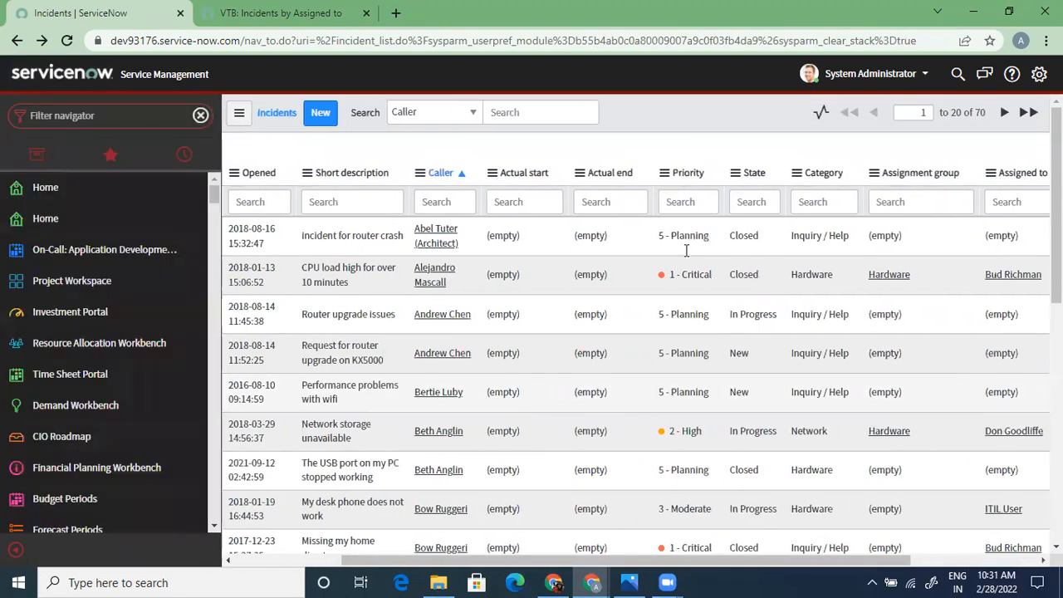
right_click(688, 175)
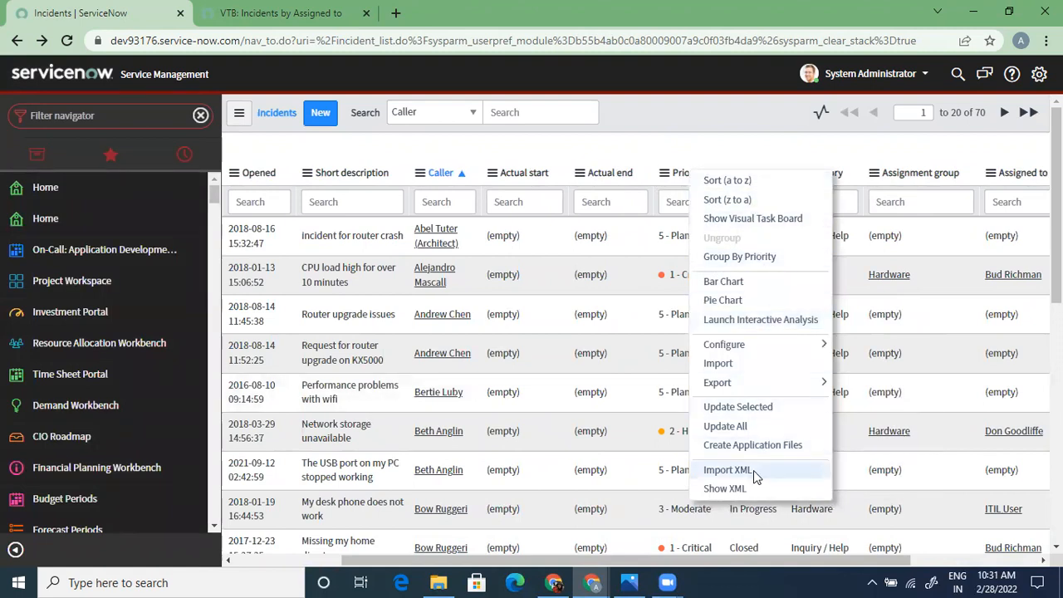
left_click(33, 157)
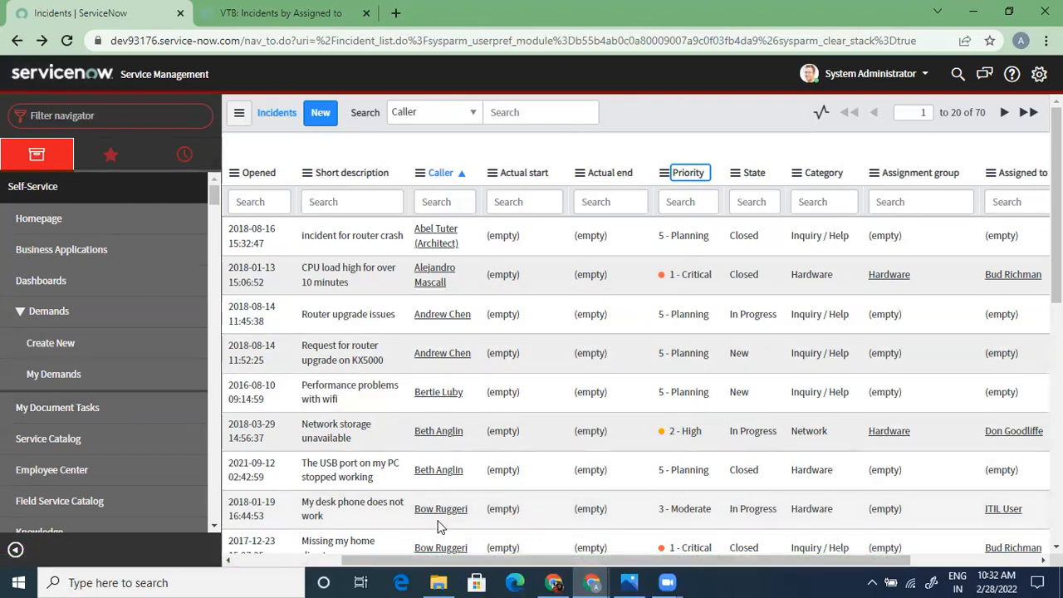
Step: Review the incident list's general options, such as View, and the Short description column's options, including Export and Configure
left_click_drag(415, 567, 268, 566)
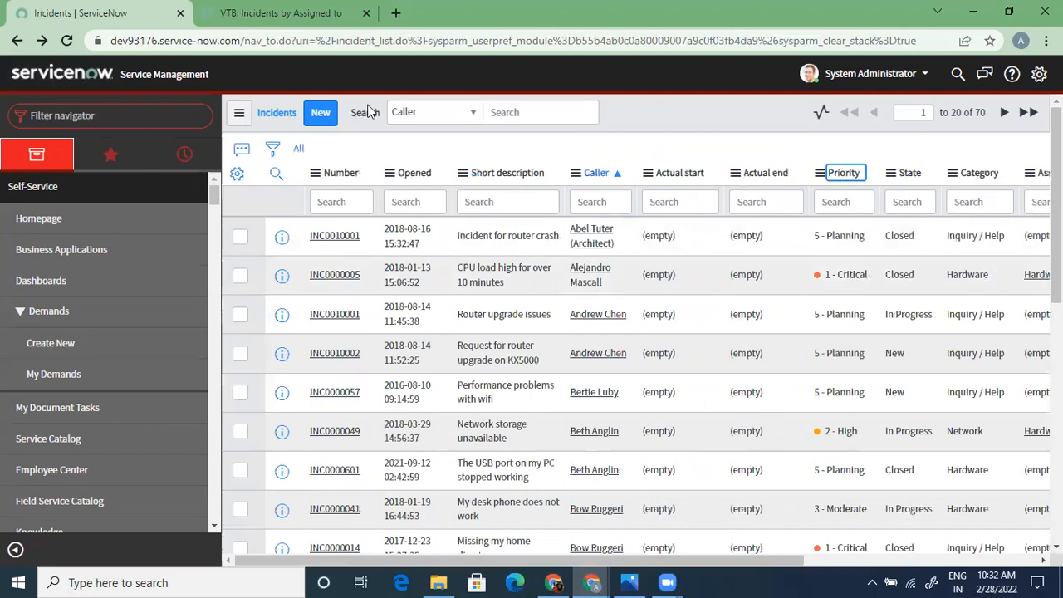
left_click(239, 114)
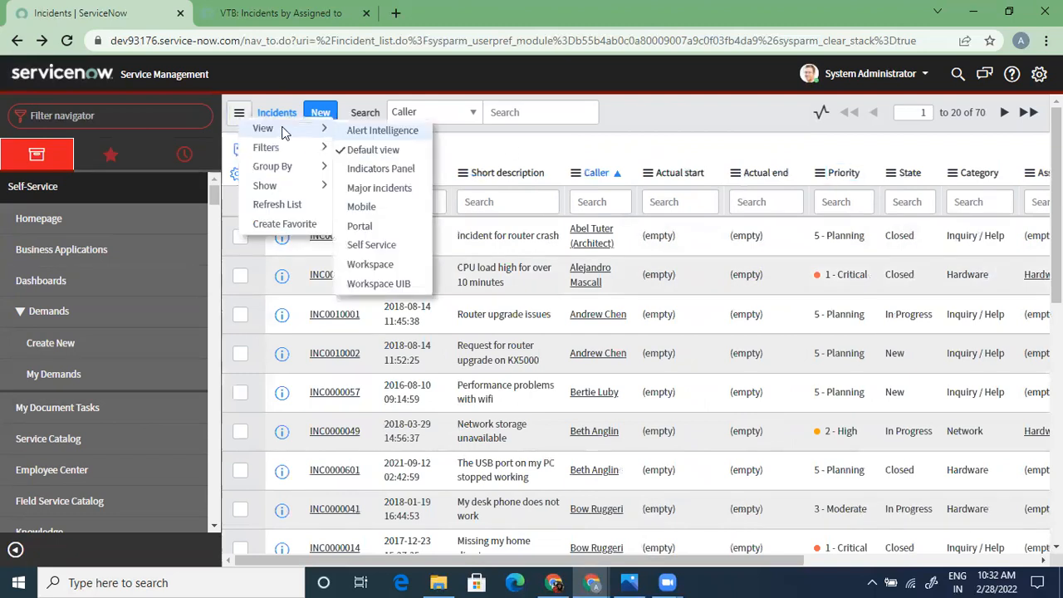
left_click(663, 123)
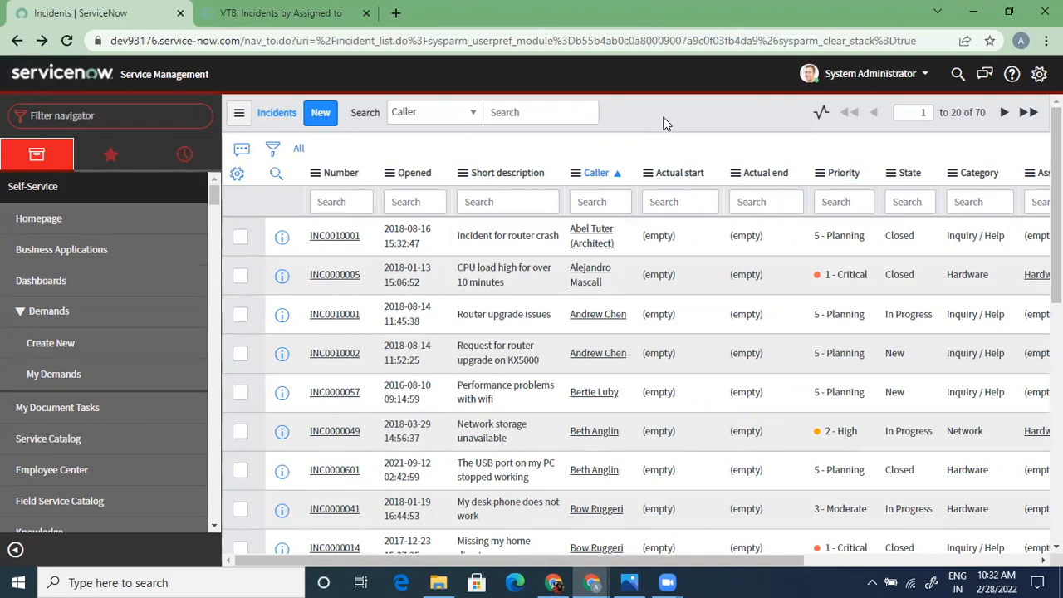
right_click(663, 123)
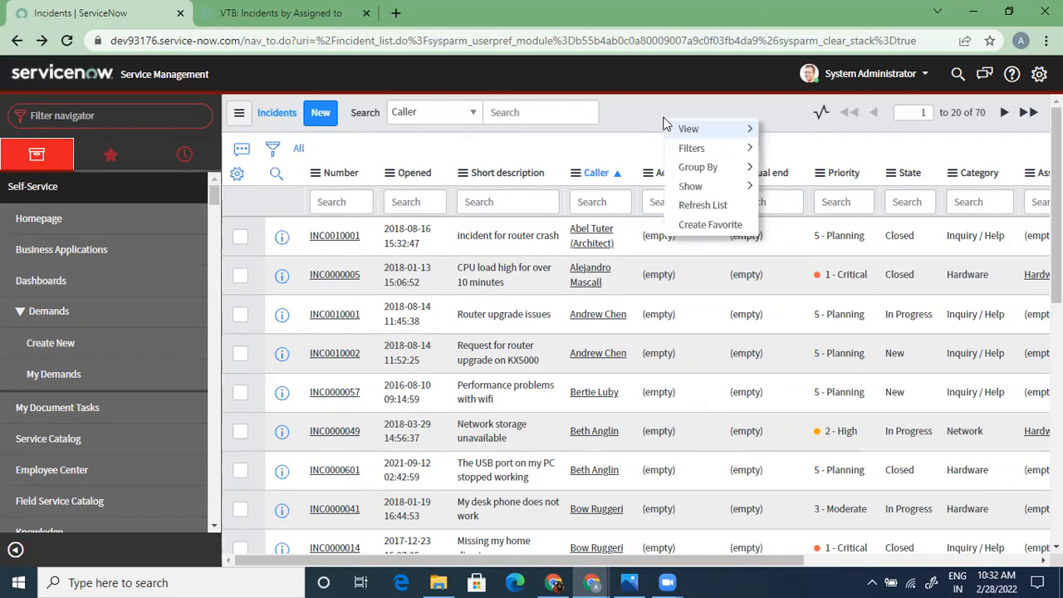
right_click(555, 178)
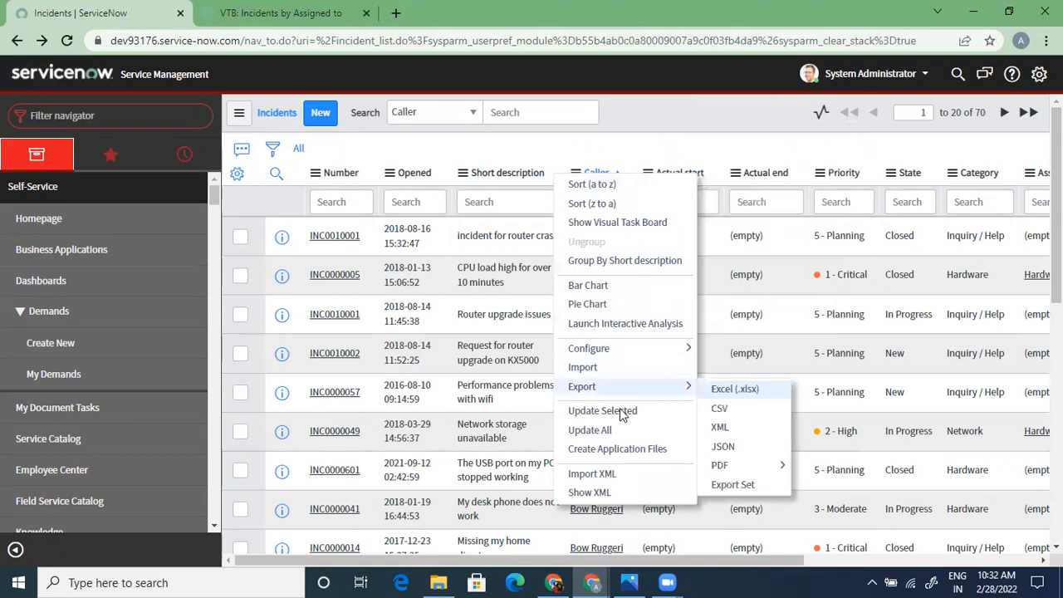
mouse_move(620, 354)
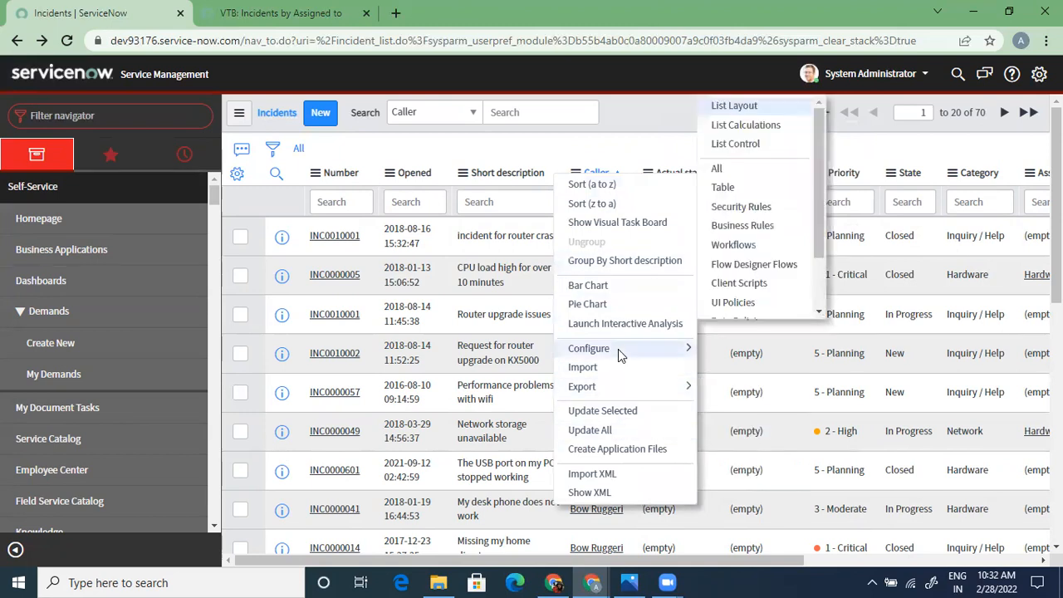
left_click(639, 119)
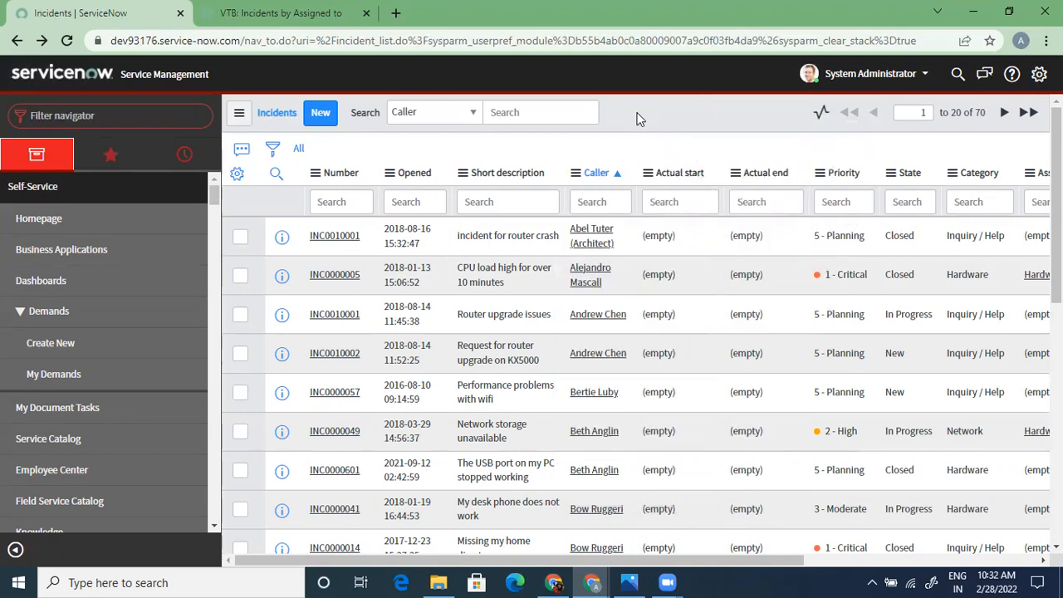
Step: Open the incident "Request for router upgrade on KX5000", collapse the navigator, and examine the form through its activities, related links and related lists
left_click(334, 354)
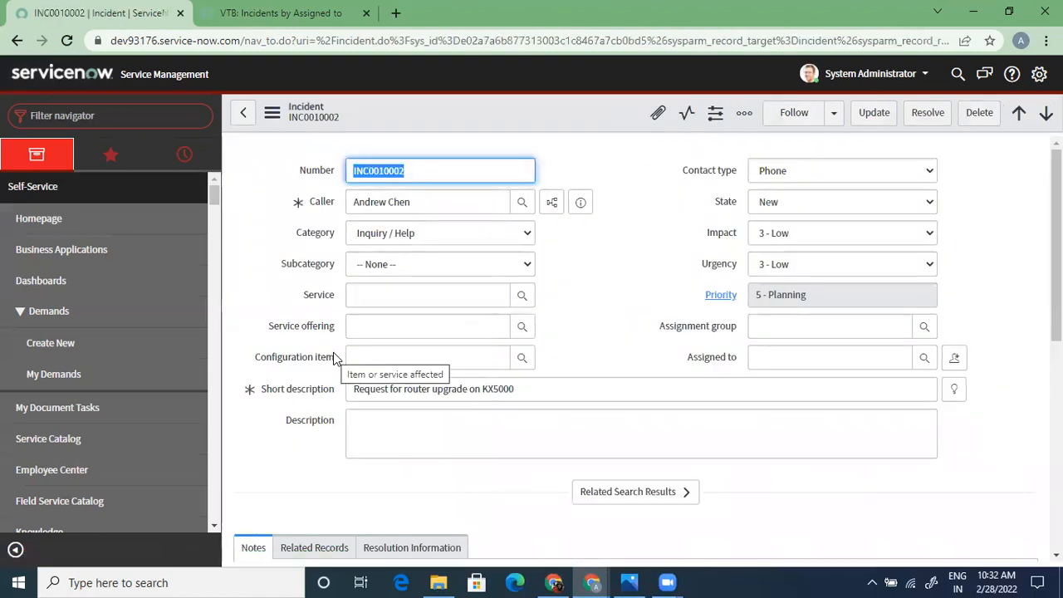
left_click(13, 551)
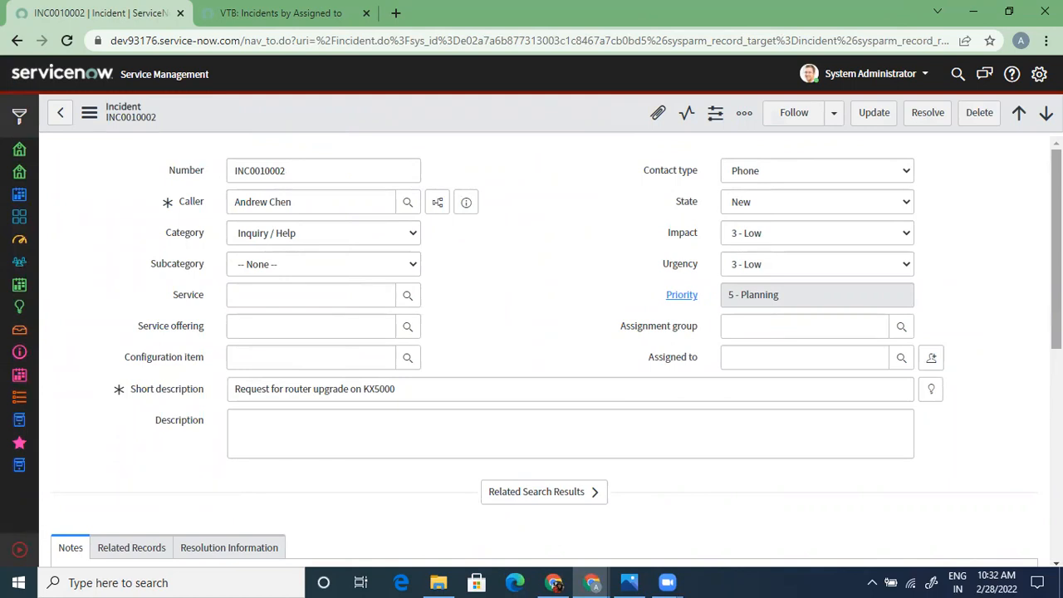
left_click_drag(1056, 240, 1056, 455)
left_click(563, 515)
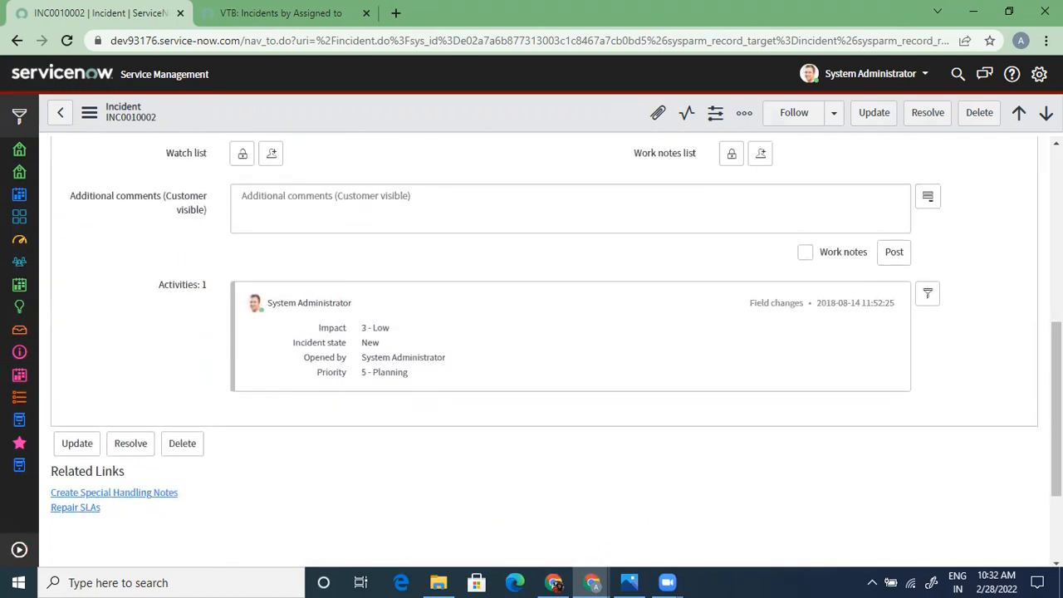
left_click_drag(1055, 415, 1056, 475)
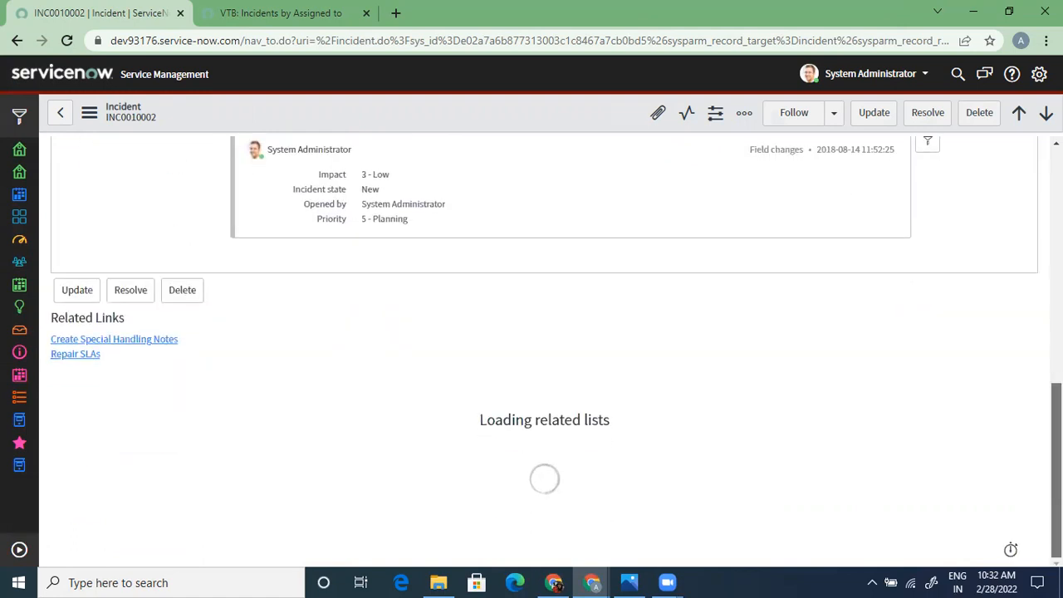
scroll(544, 332, "up", 10)
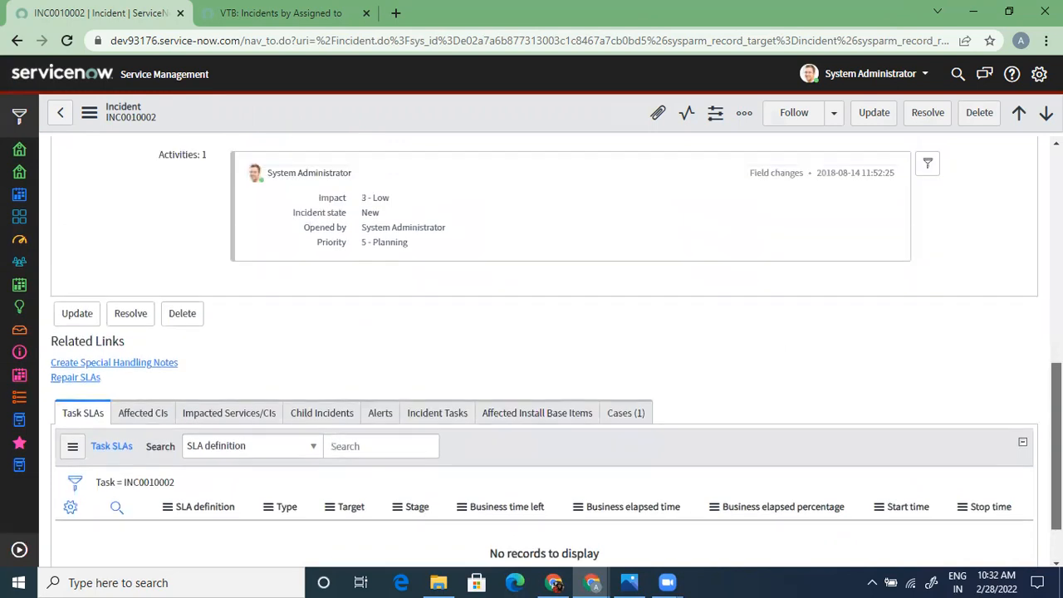
scroll(266, 403, "down", 10)
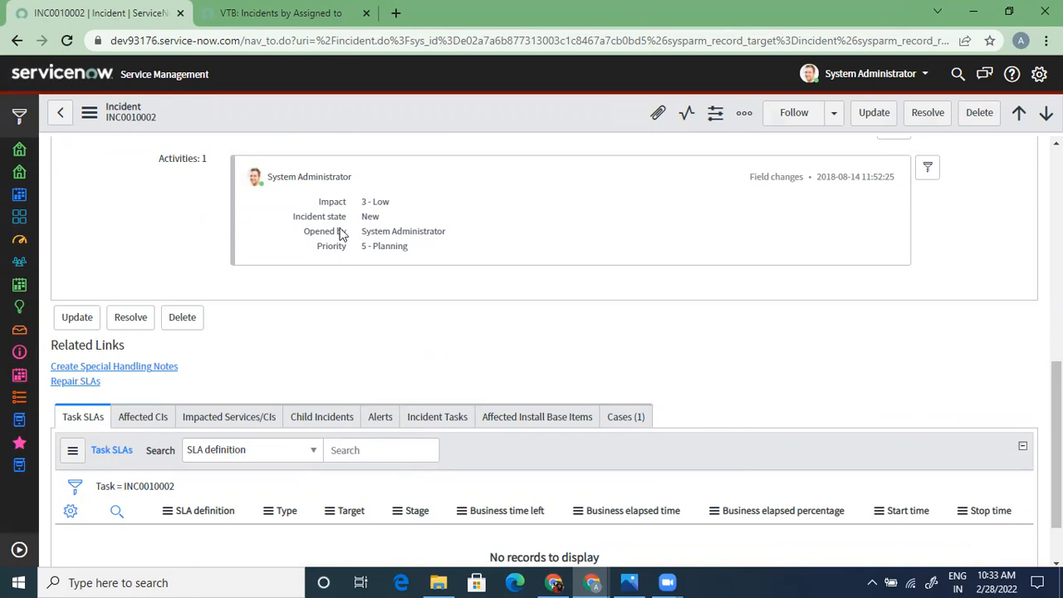
Step: Look through the incident's related lists, including Affected CIs, Child Incidents and Alerts, ending on Task SLAs
left_click(159, 413)
left_click(242, 419)
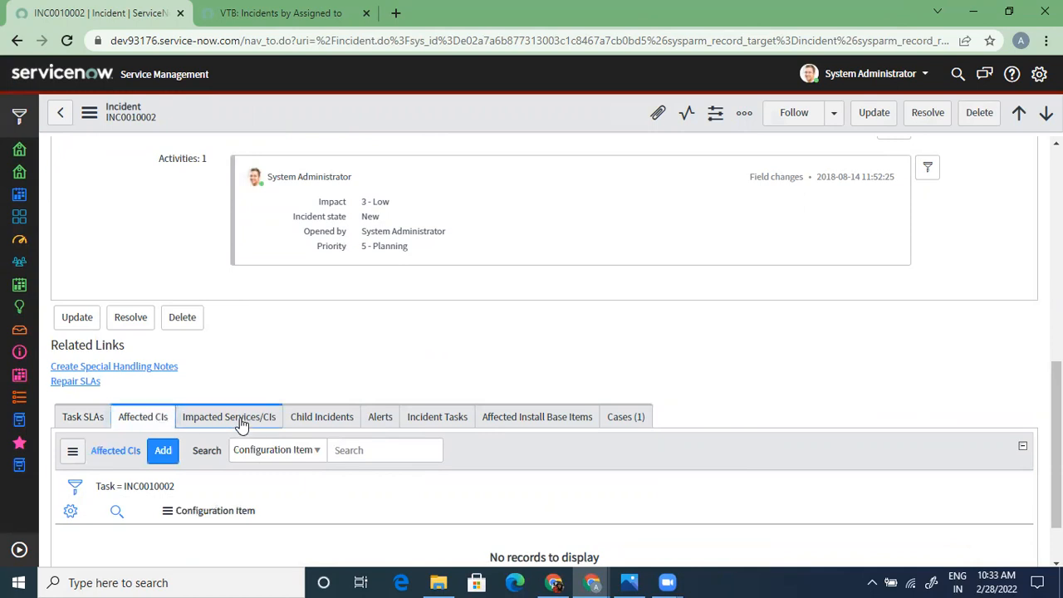
left_click(338, 418)
left_click(390, 422)
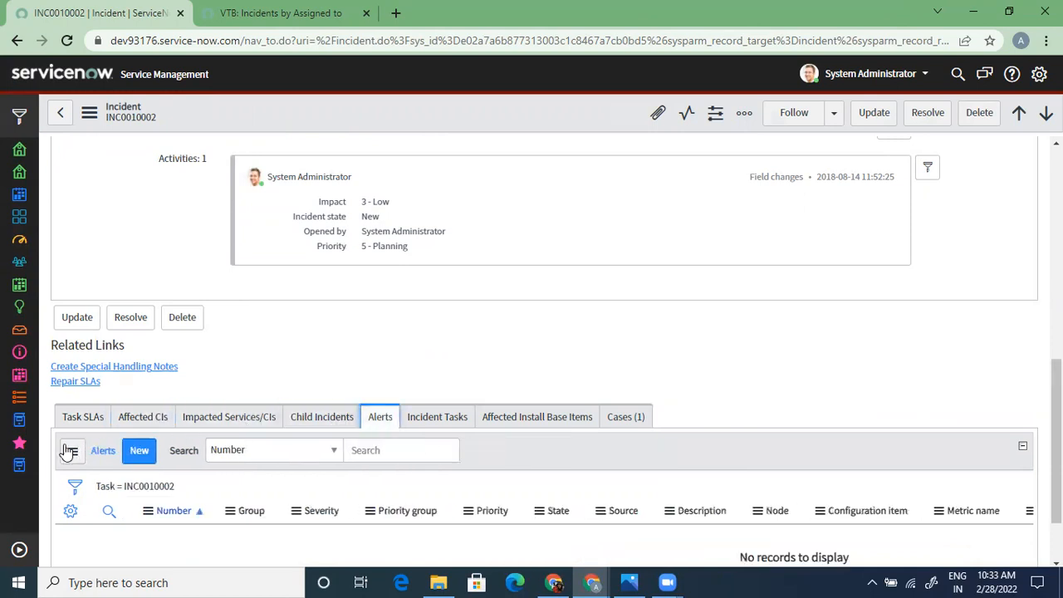
left_click(68, 423)
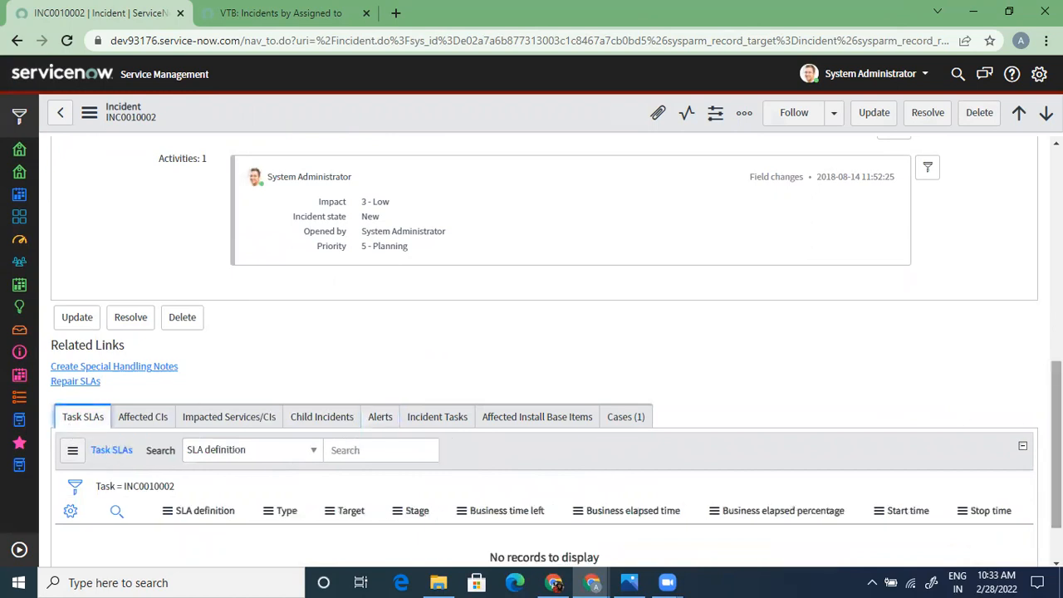
scroll(533, 385, "down", 2)
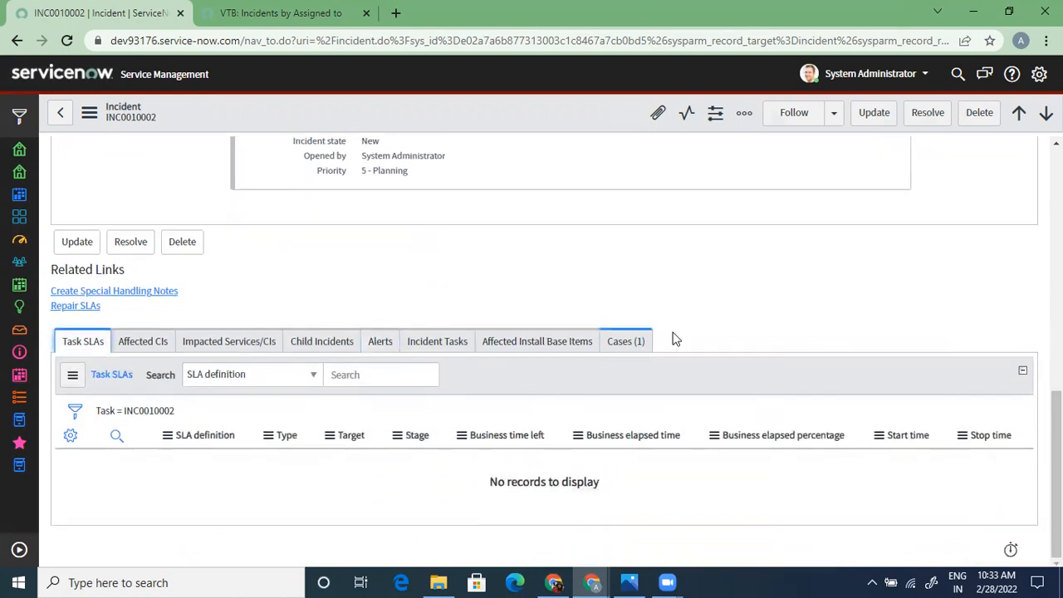
Step: Expand the Related Search Results under the incident's description and review the suggested knowledge and catalog items, dismissing the meeting notification
left_click_drag(1057, 481, 1056, 241)
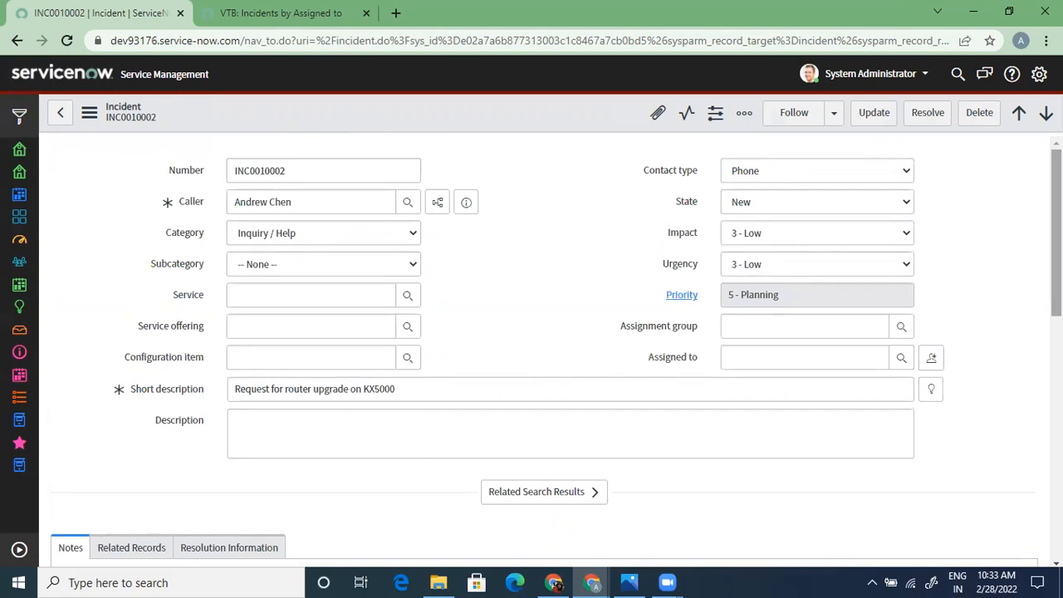
scroll(1030, 297, "down", 1)
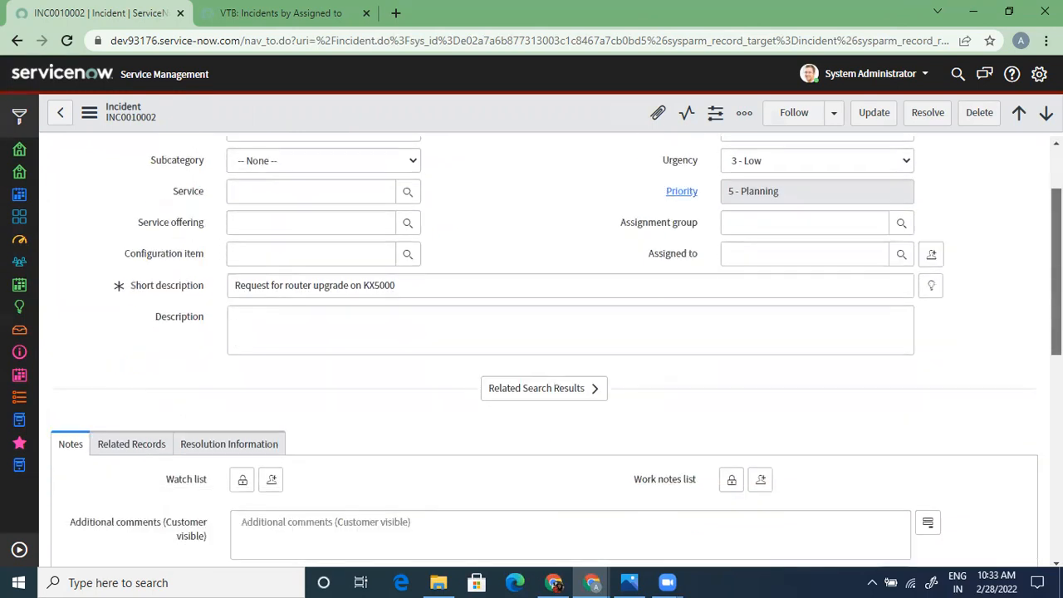
left_click(552, 387)
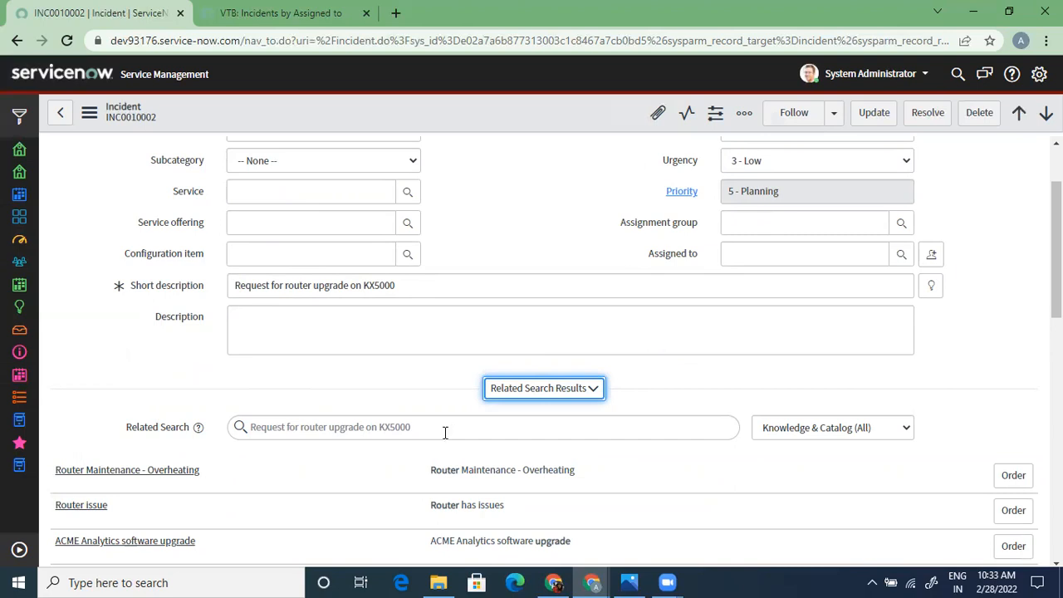
left_click_drag(1056, 249, 1057, 319)
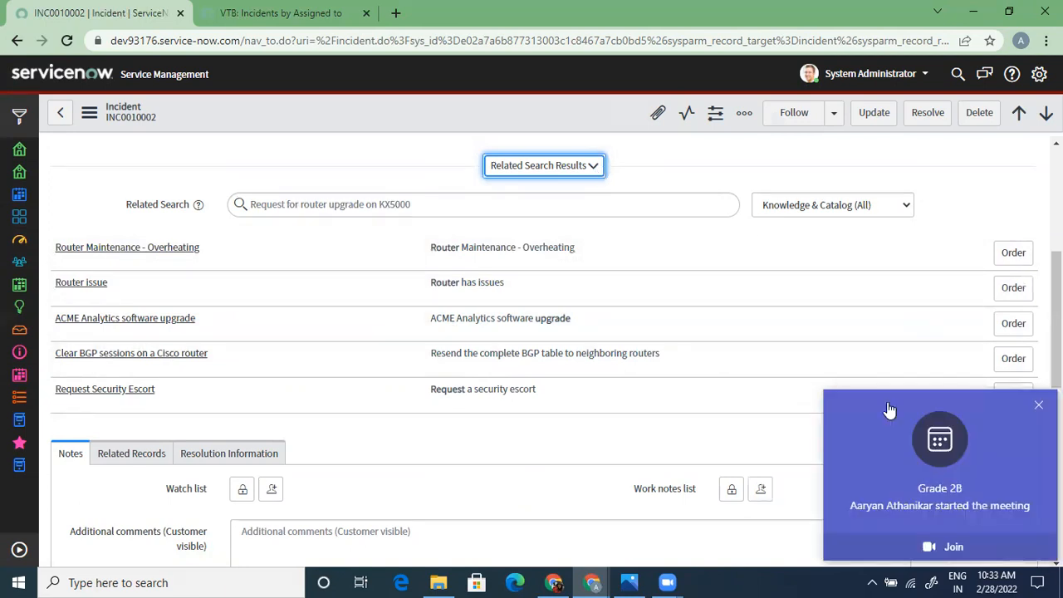
left_click(1038, 406)
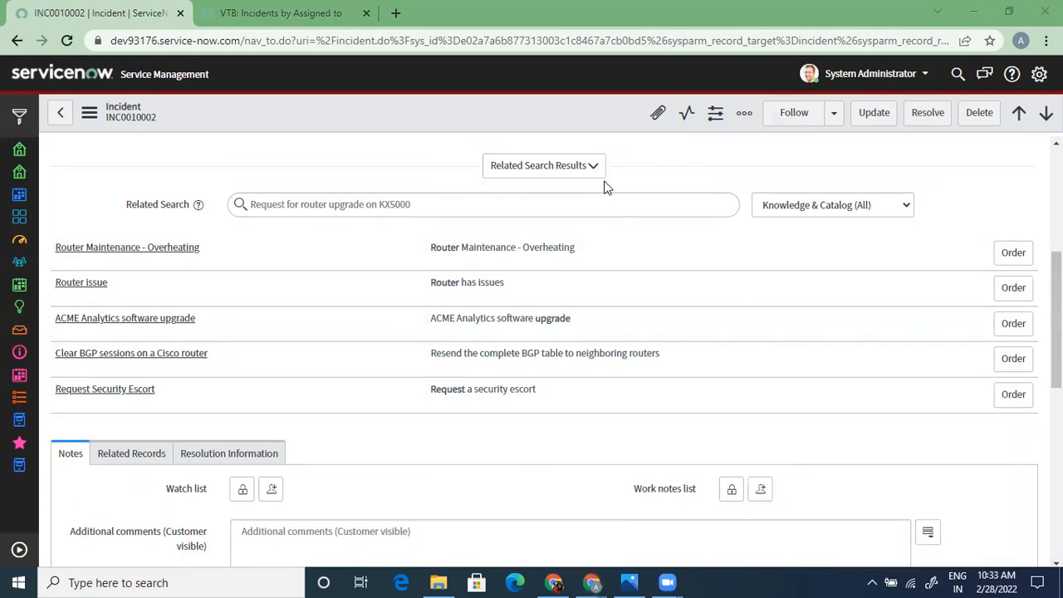
left_click(597, 167)
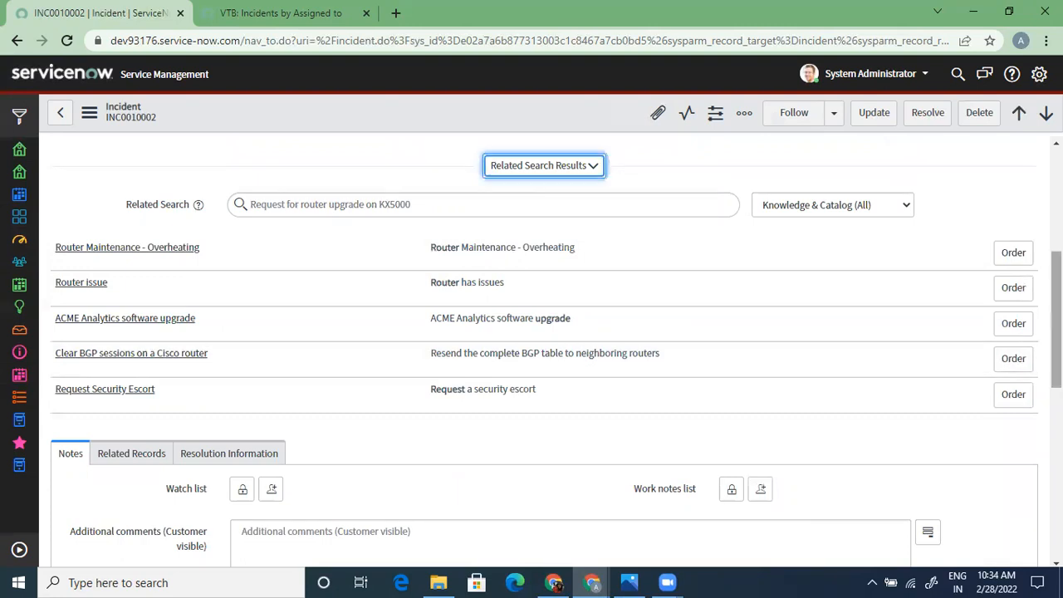
Step: Switch the incident's comment entry to Work notes, and return it to customer-visible Additional comments
scroll(1057, 315, "down", 3)
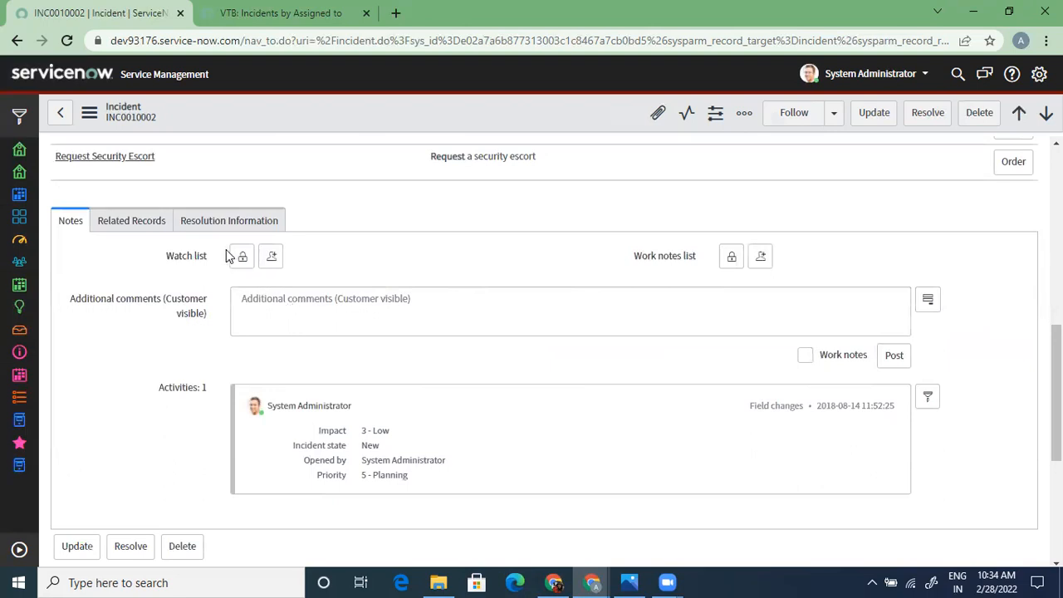
left_click(805, 357)
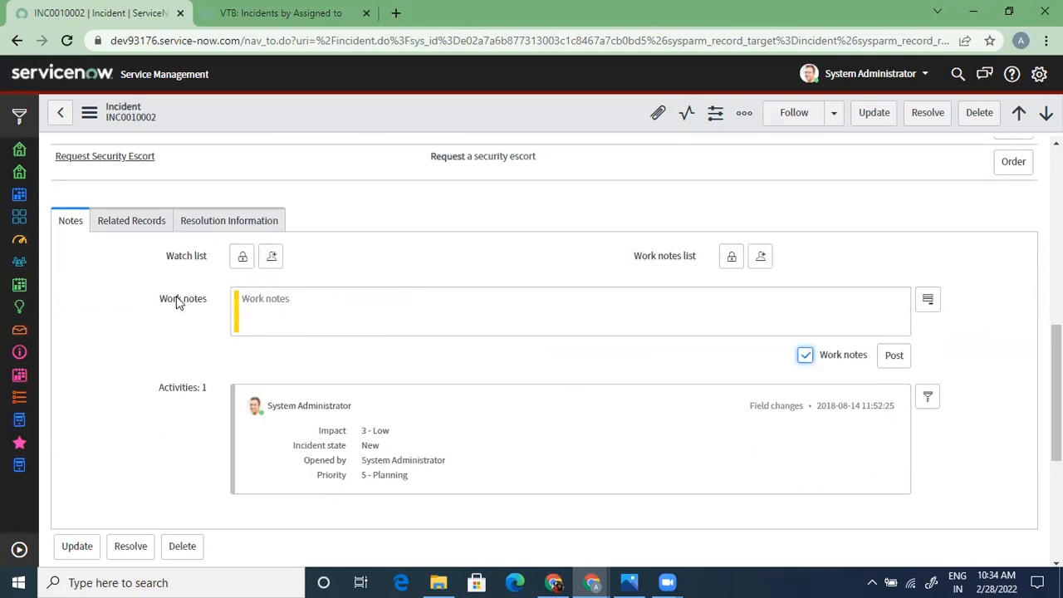
left_click(805, 356)
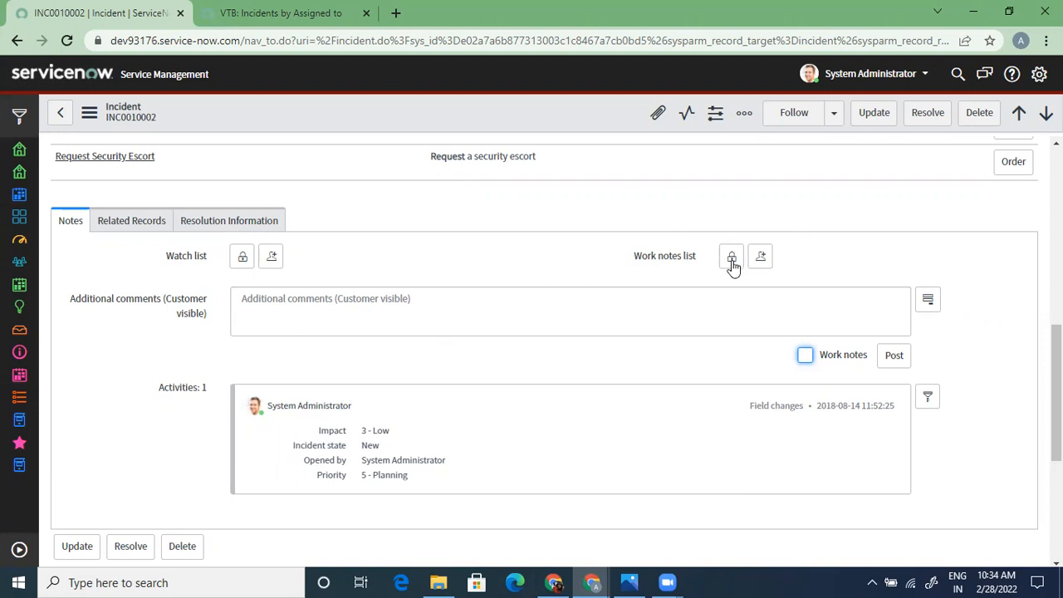
Step: Review the incident's Related Records fields, main form fields and Resolution Information section
left_click(138, 224)
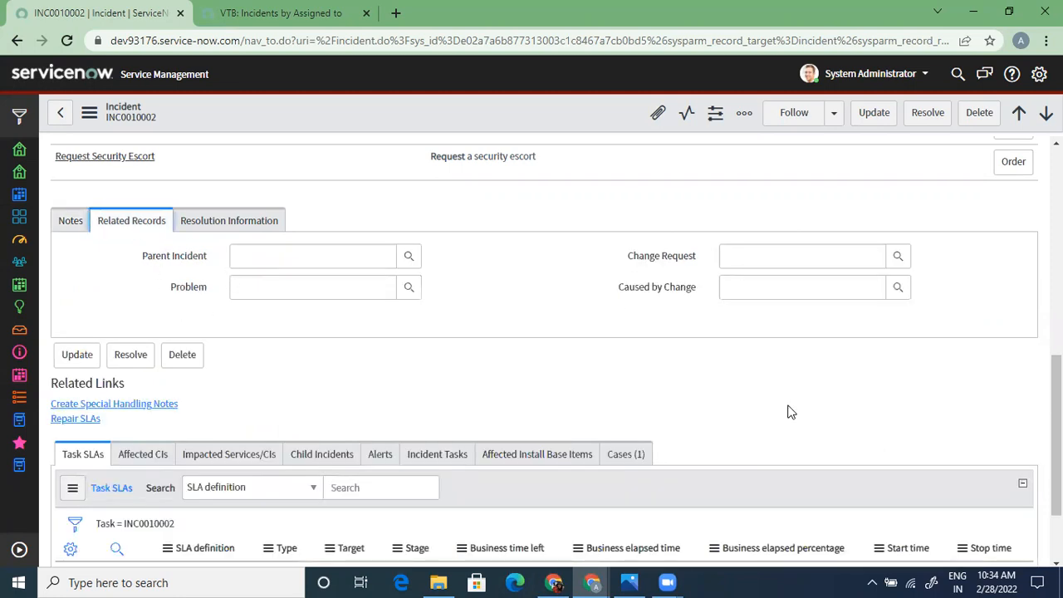
left_click_drag(1057, 432, 1056, 230)
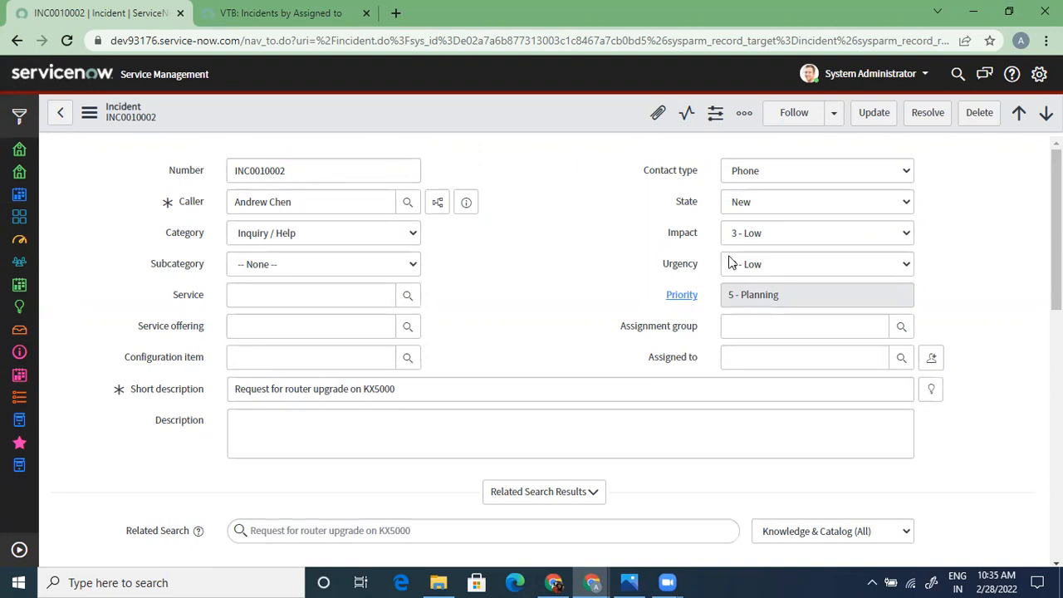
scroll(1021, 364, "down", 4)
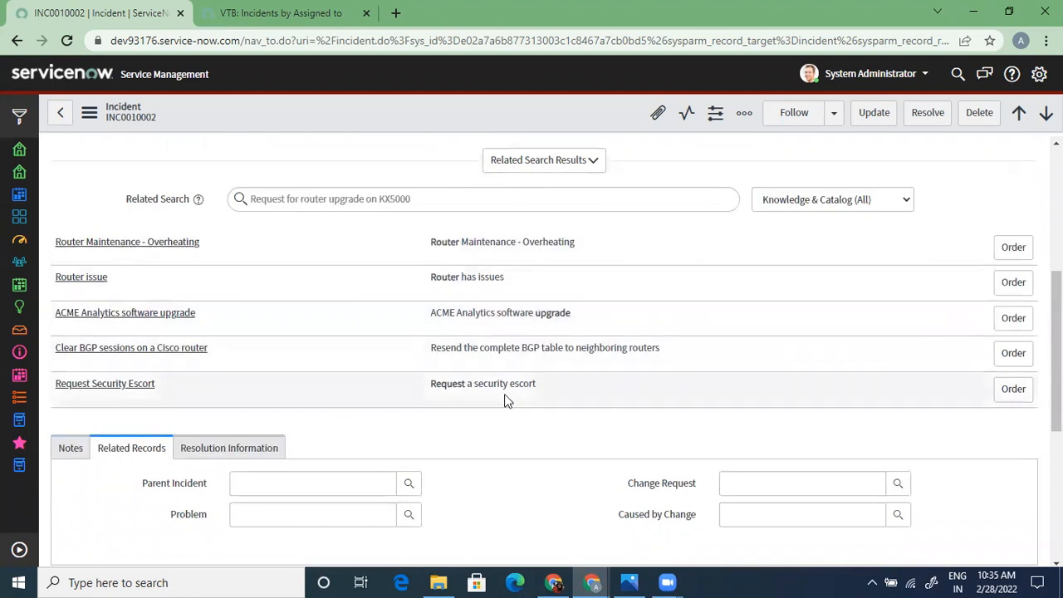
scroll(228, 235, "down", 2)
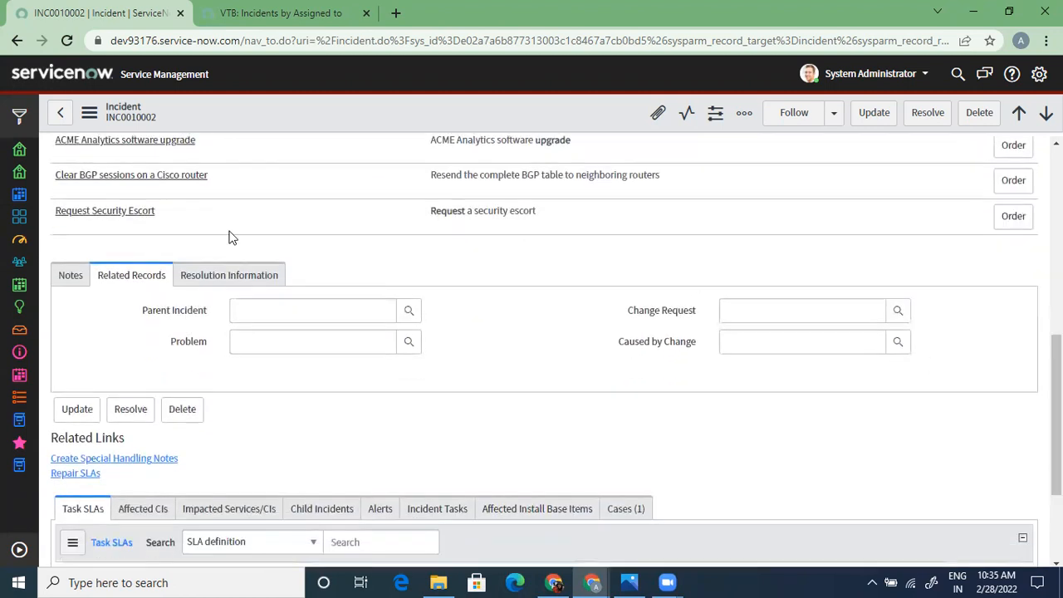
left_click(262, 281)
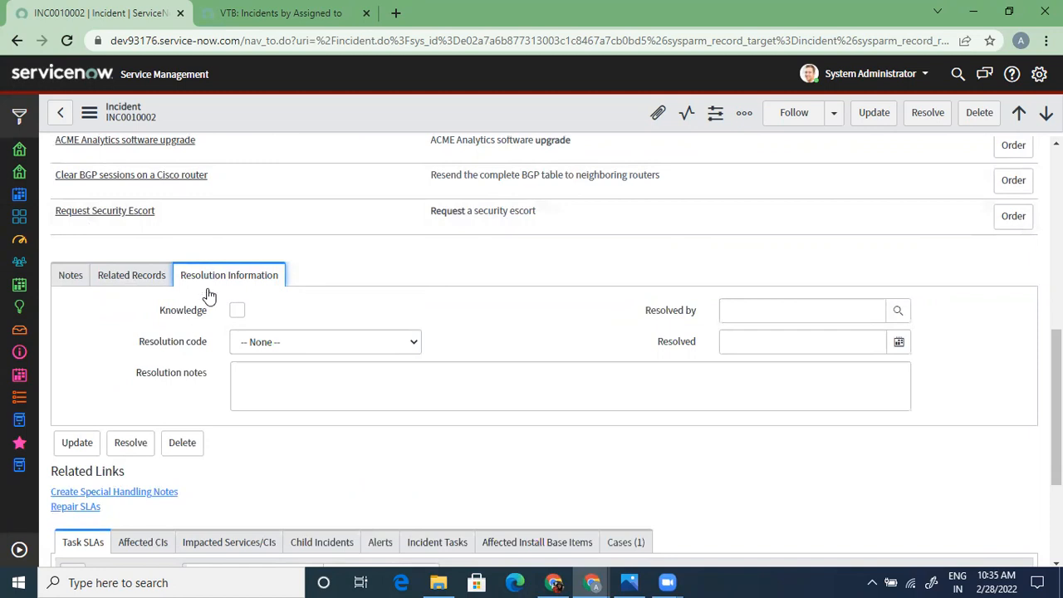
Step: Check the course content image in Photos, and return to the incident in the browser to review its Notes section and related lists
left_click(629, 582)
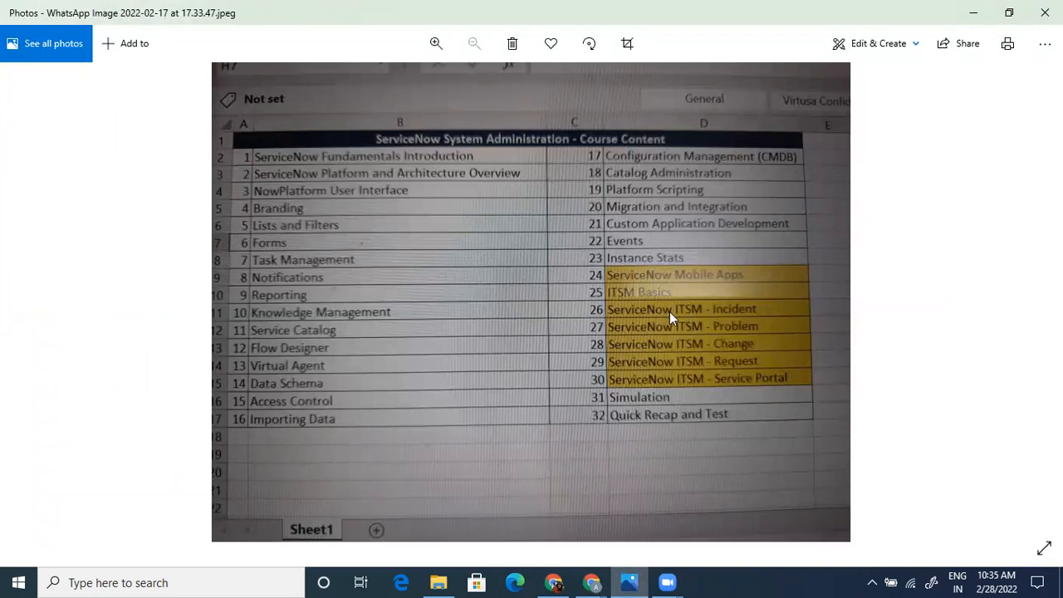
key("alt+Tab")
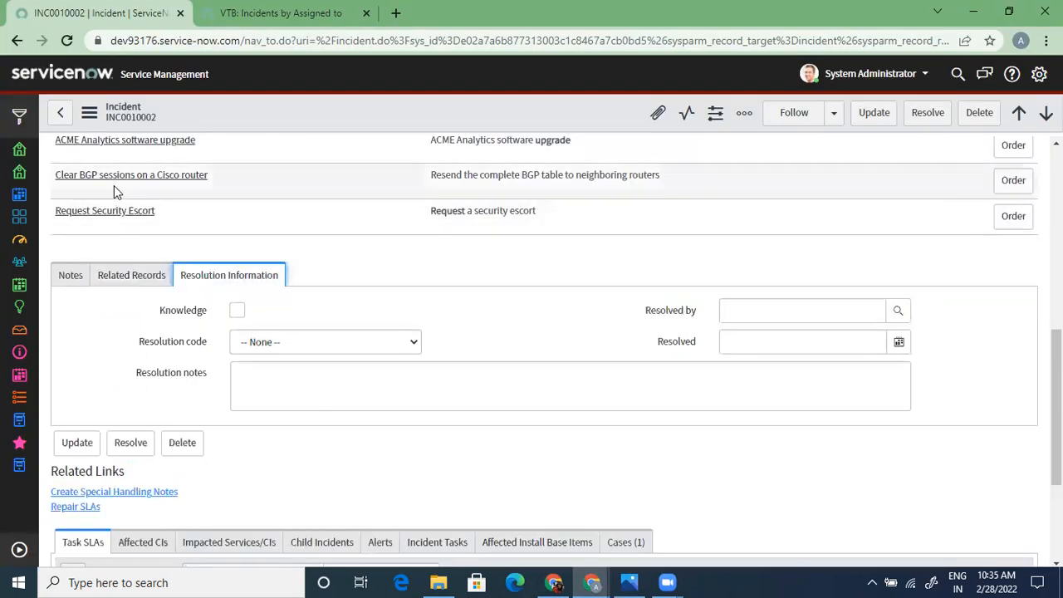
left_click(67, 282)
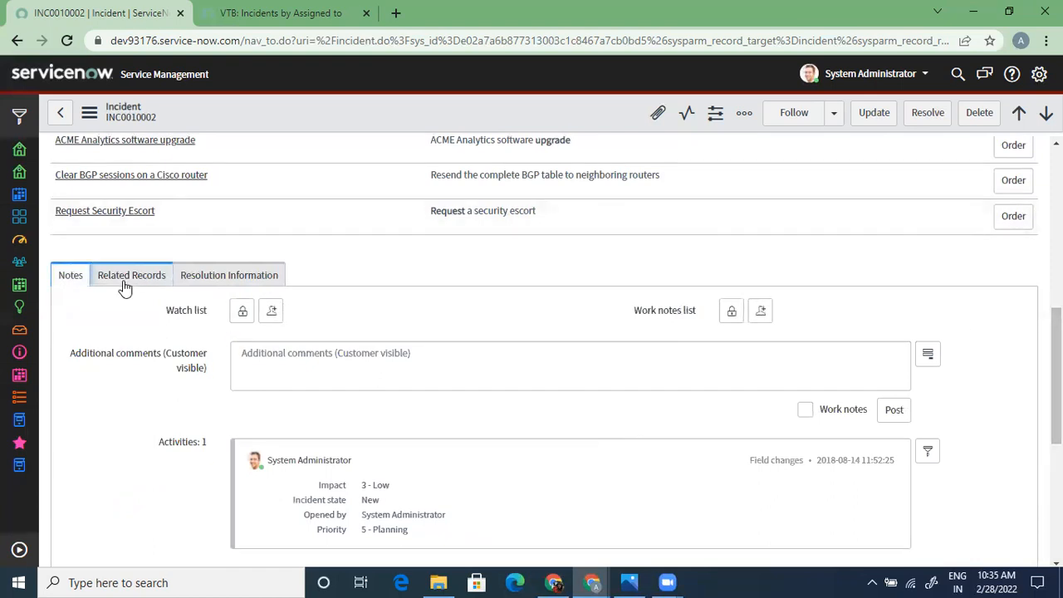
scroll(375, 335, "down", 4)
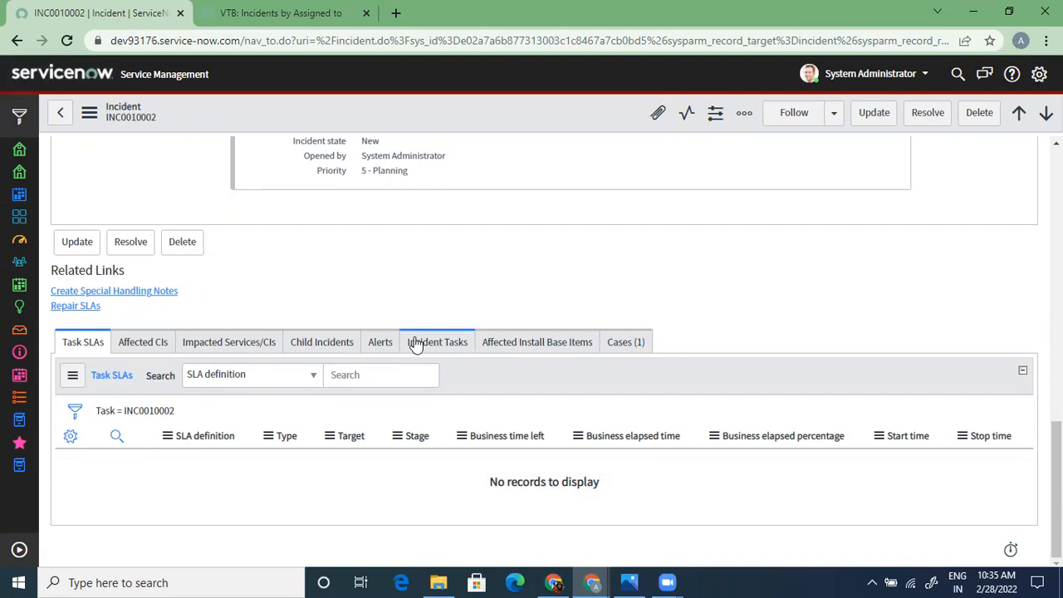
scroll(1017, 502, "up", 10)
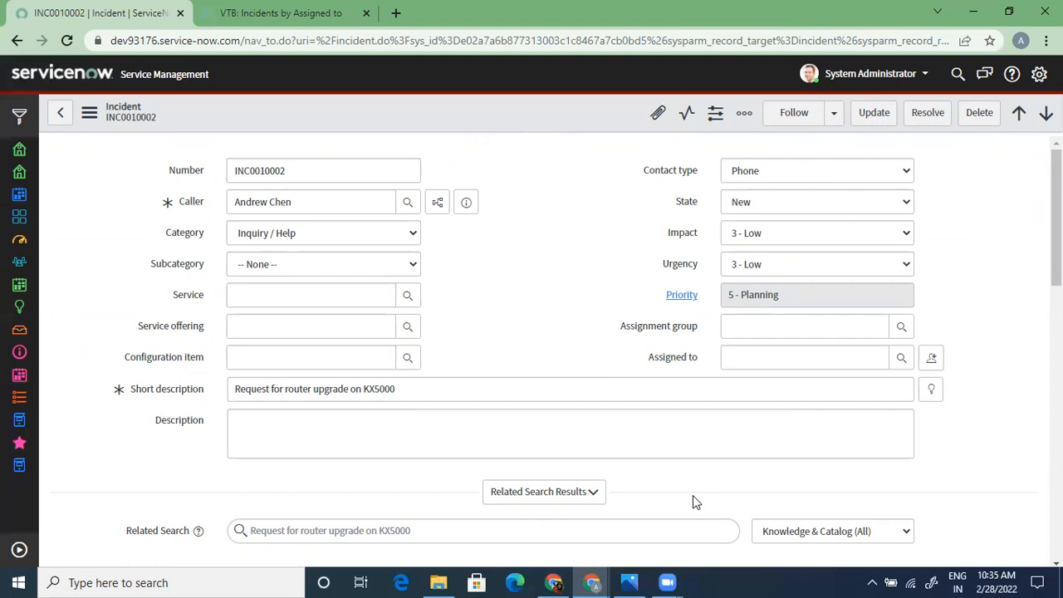
Step: Expand the application navigator, and switch the incident form to the Major incidents view to review its layout
left_click(19, 550)
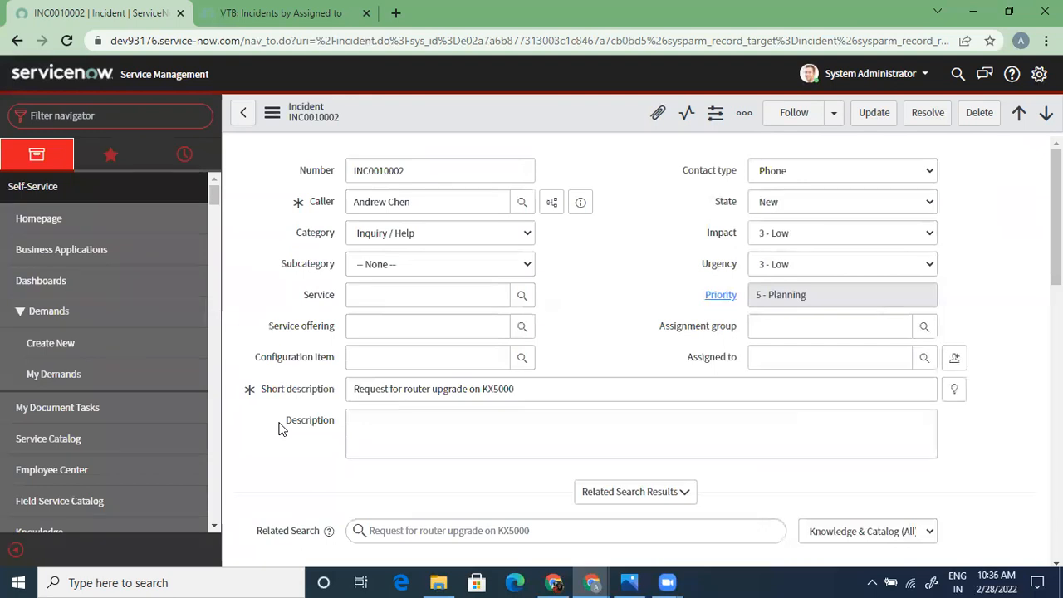
left_click(273, 114)
mouse_move(386, 462)
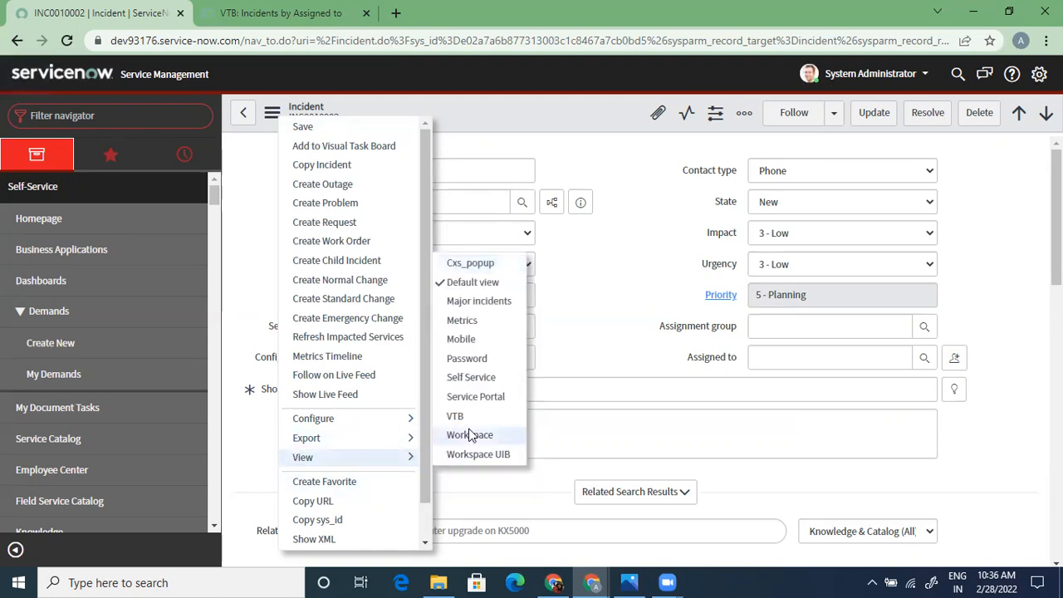
left_click(486, 299)
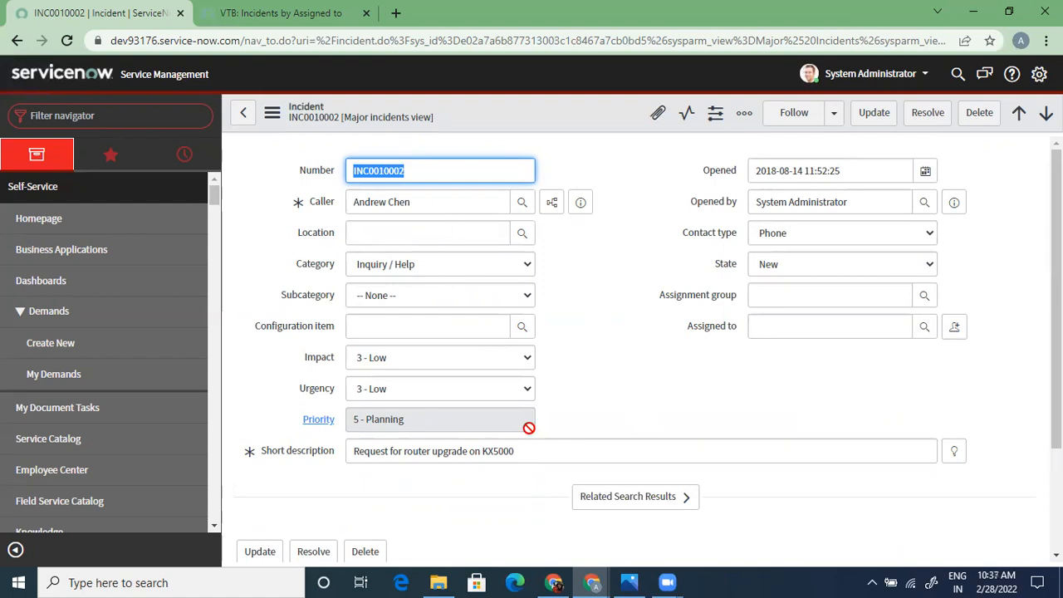
scroll(640, 349, "down", 1)
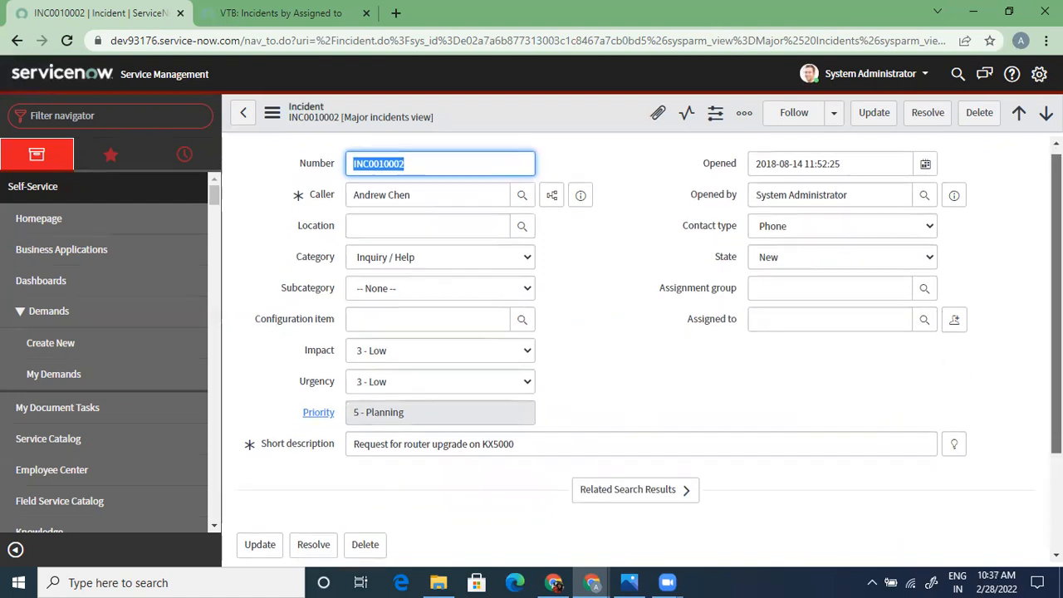
scroll(1017, 435, "down", 3)
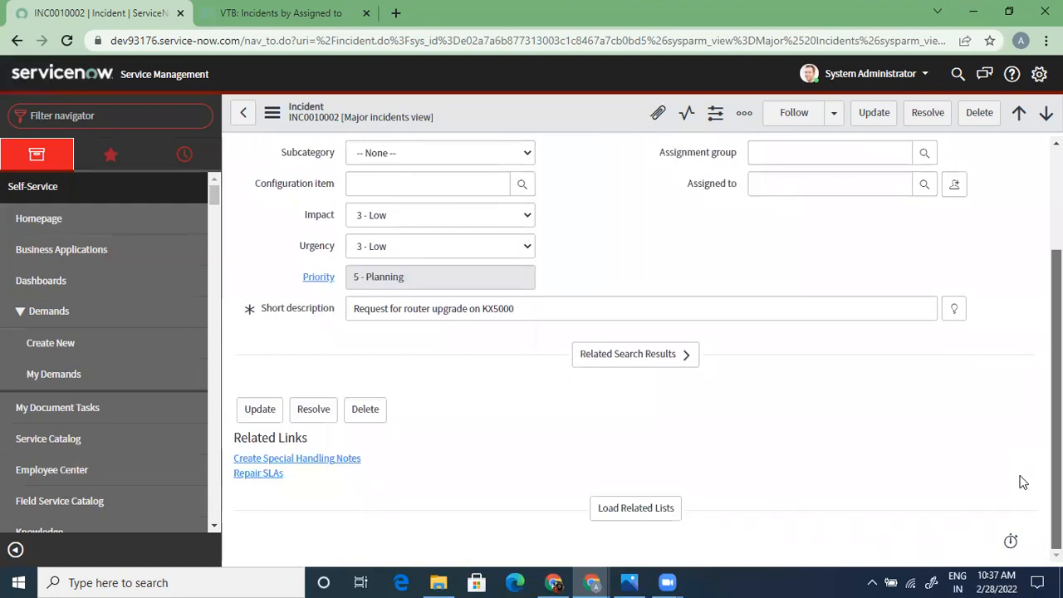
scroll(1024, 482, "up", 3)
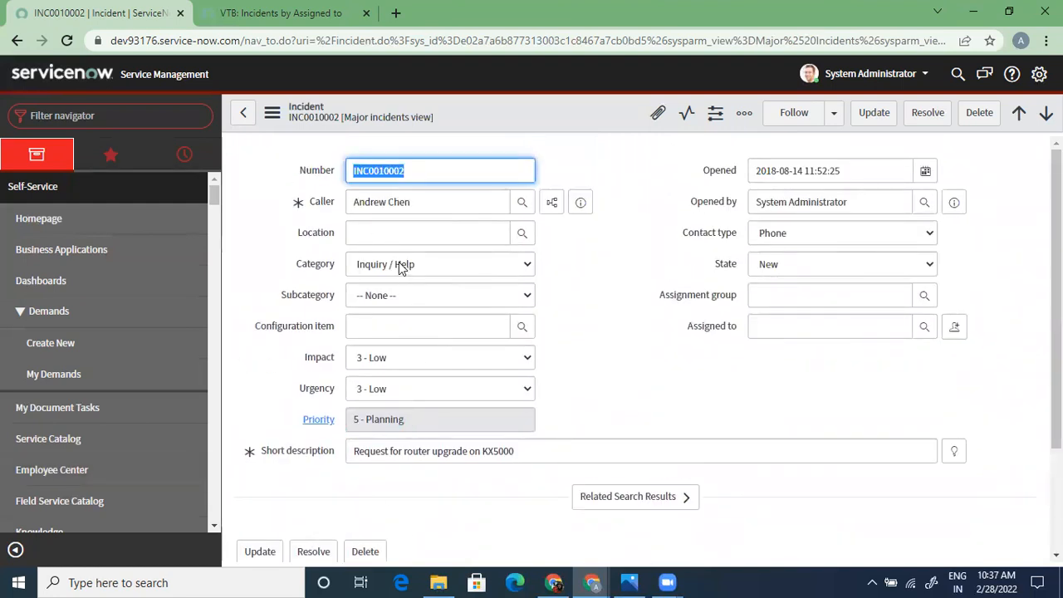
Step: Switch the incident form to the Mobile view and load its related lists below the form
left_click(272, 112)
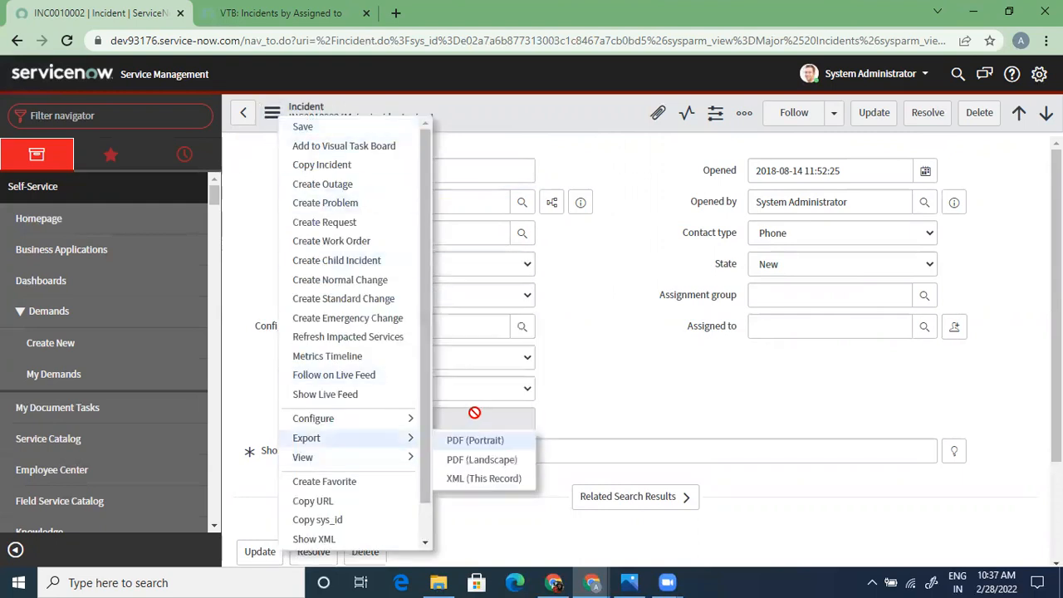
mouse_move(355, 464)
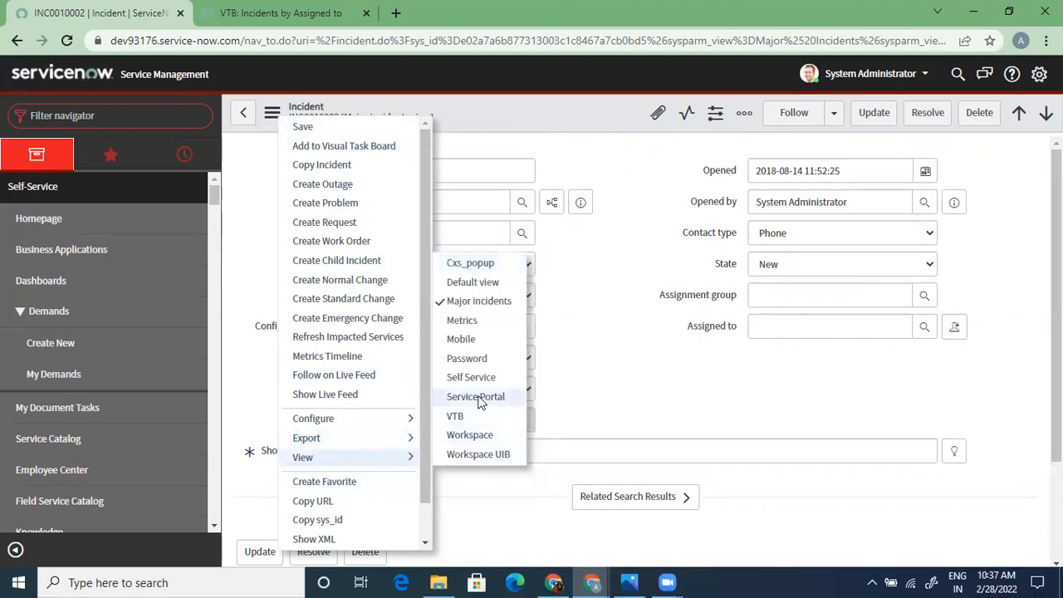
left_click(471, 339)
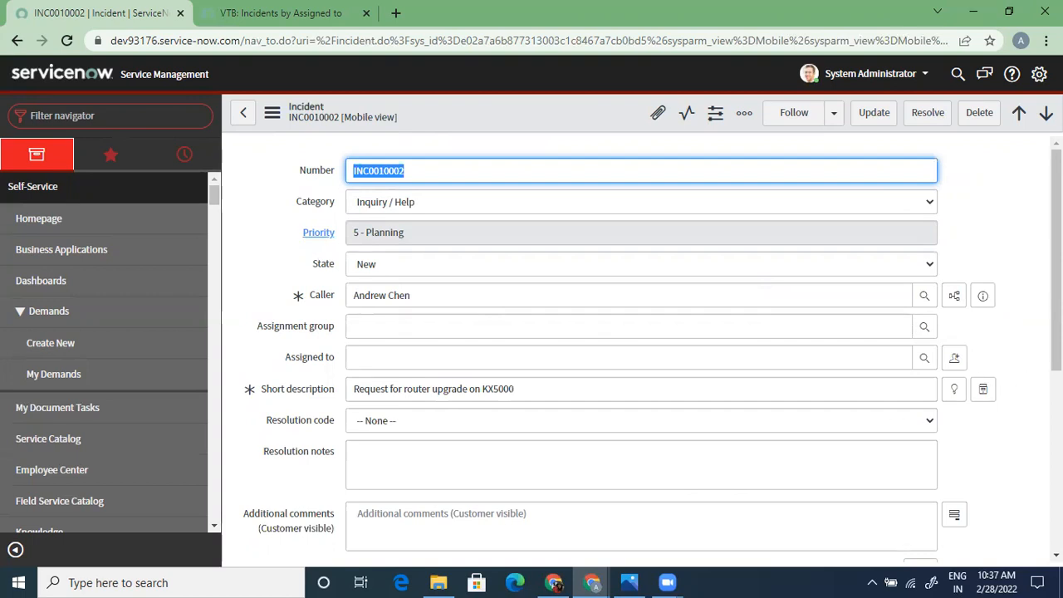
left_click_drag(1056, 324, 1056, 502)
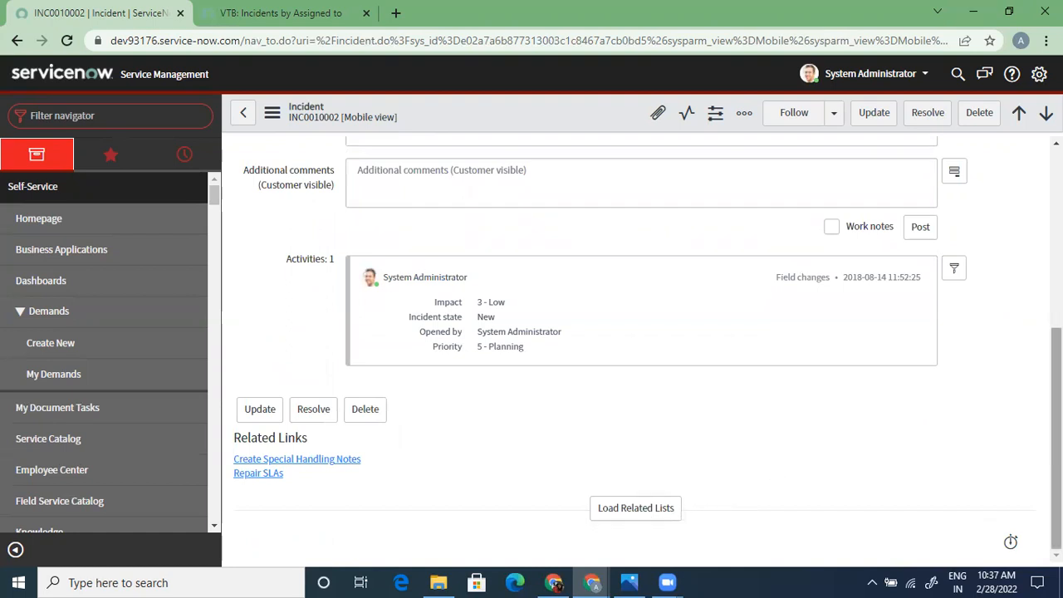
left_click(637, 507)
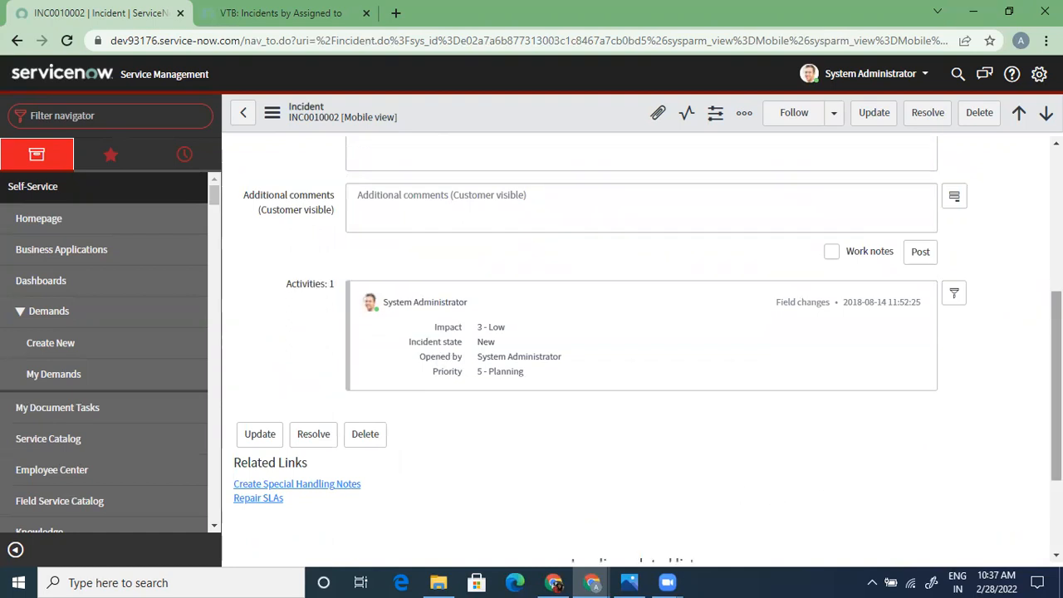
left_click_drag(1057, 436, 1056, 504)
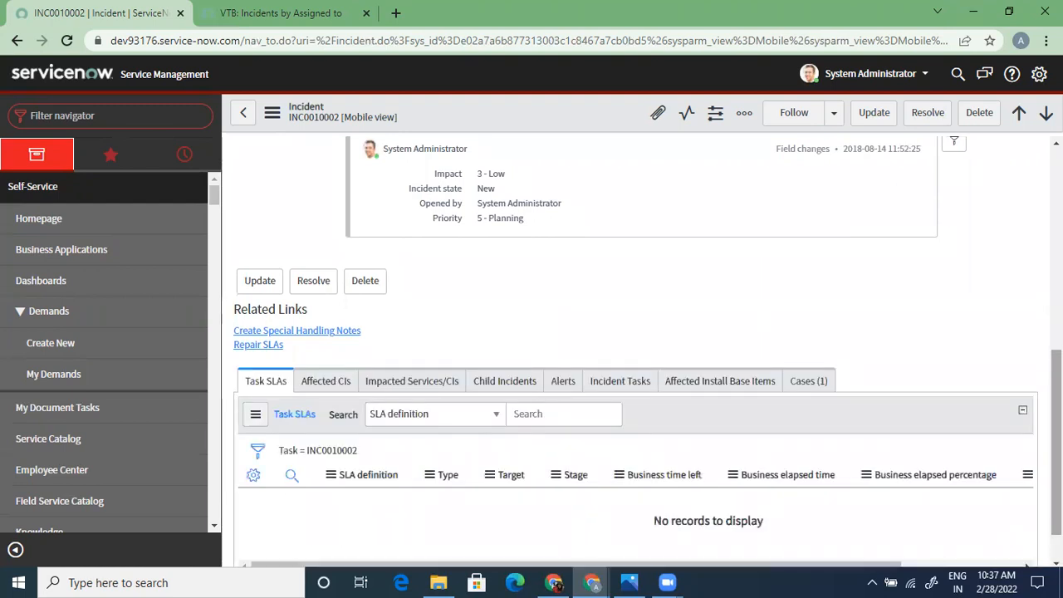
Step: Review the incident form's Mobile view layout and the form views that are available for it
left_click_drag(1043, 361, 1037, 293)
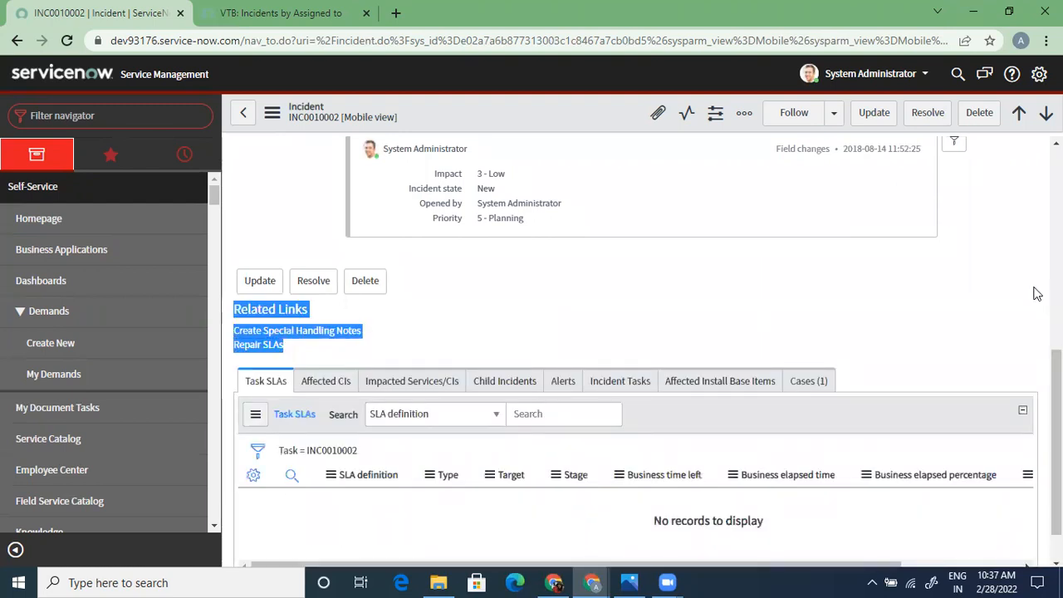
left_click(997, 330)
scroll(1001, 315, "up", 10)
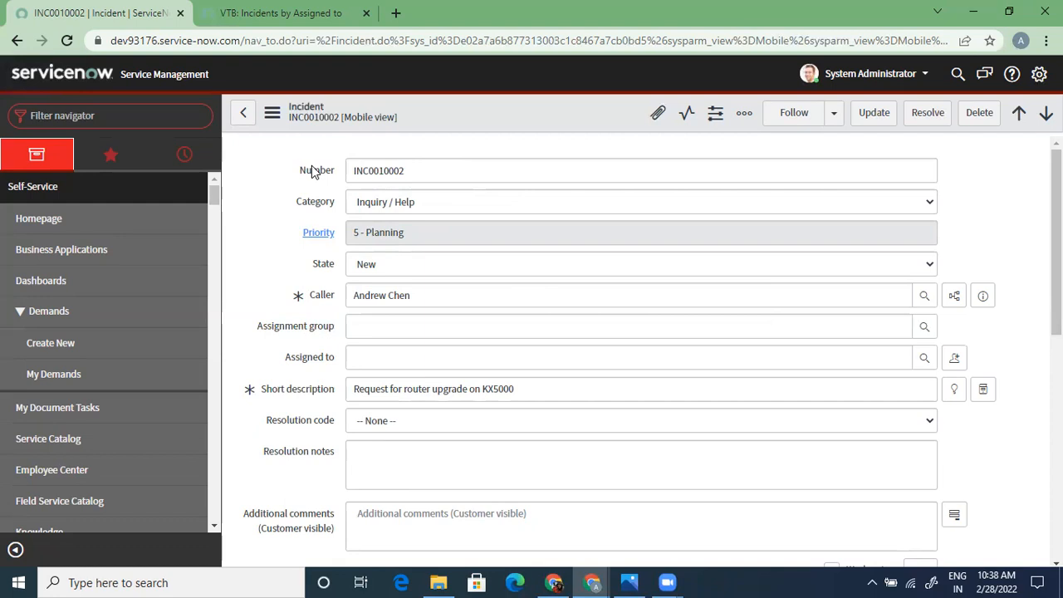
left_click(275, 114)
mouse_move(367, 460)
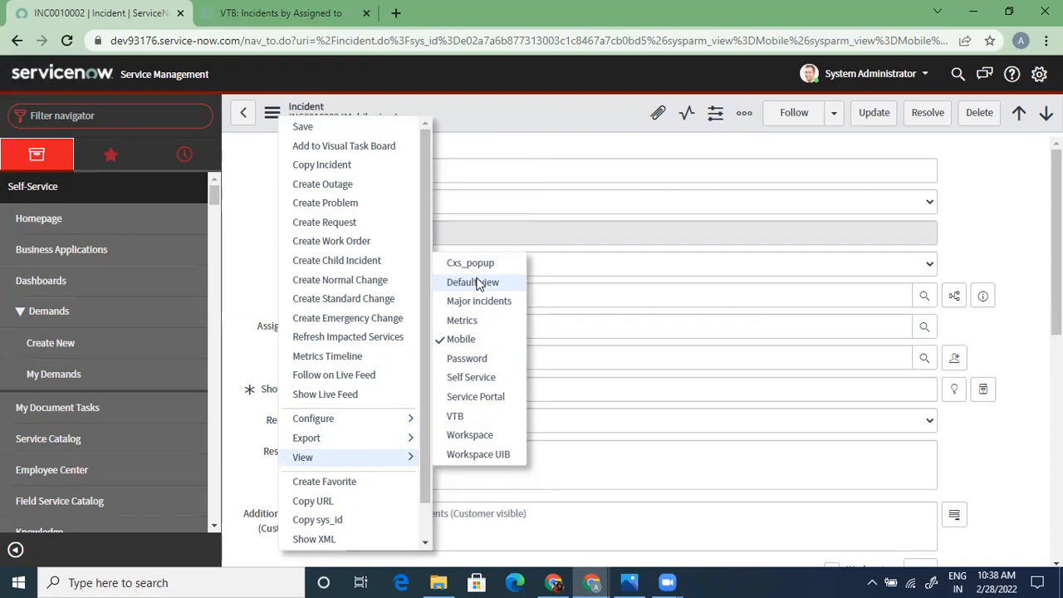
left_click(480, 114)
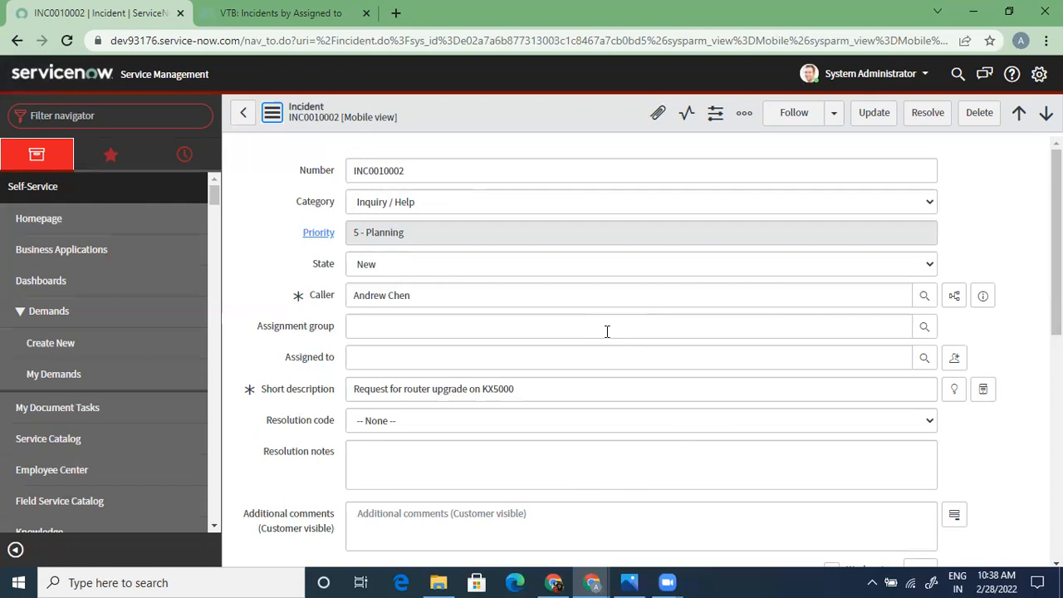
Step: Switch the incident form from the Mobile view to the Default view
left_click(274, 114)
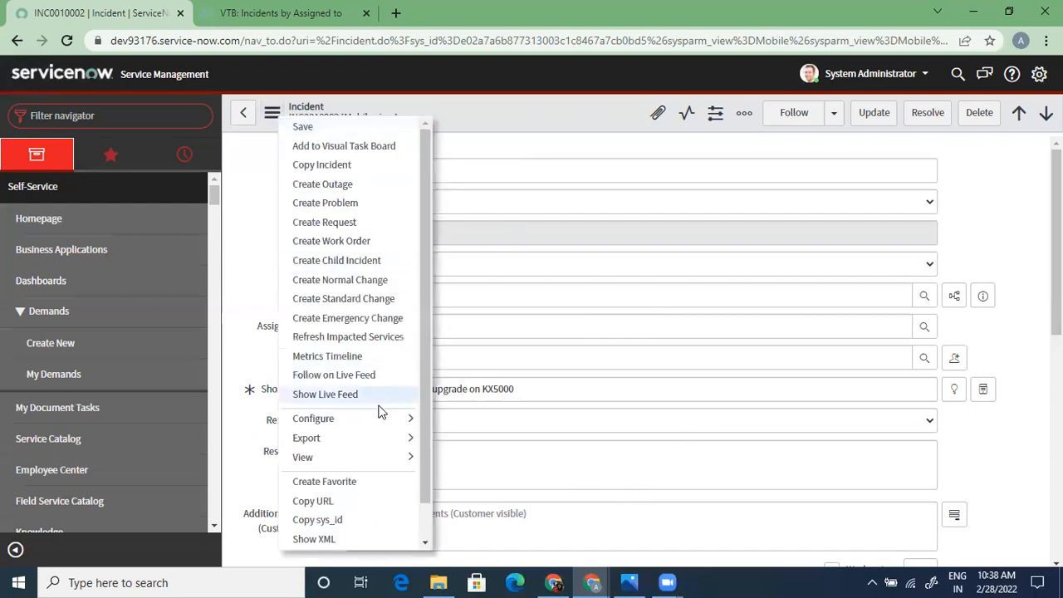
mouse_move(372, 442)
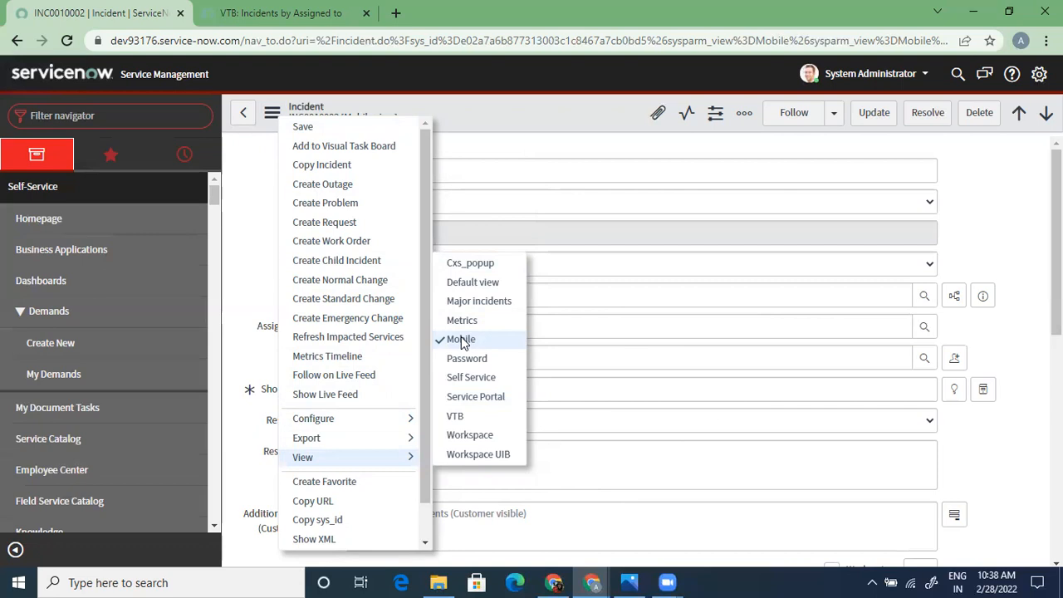
left_click(486, 284)
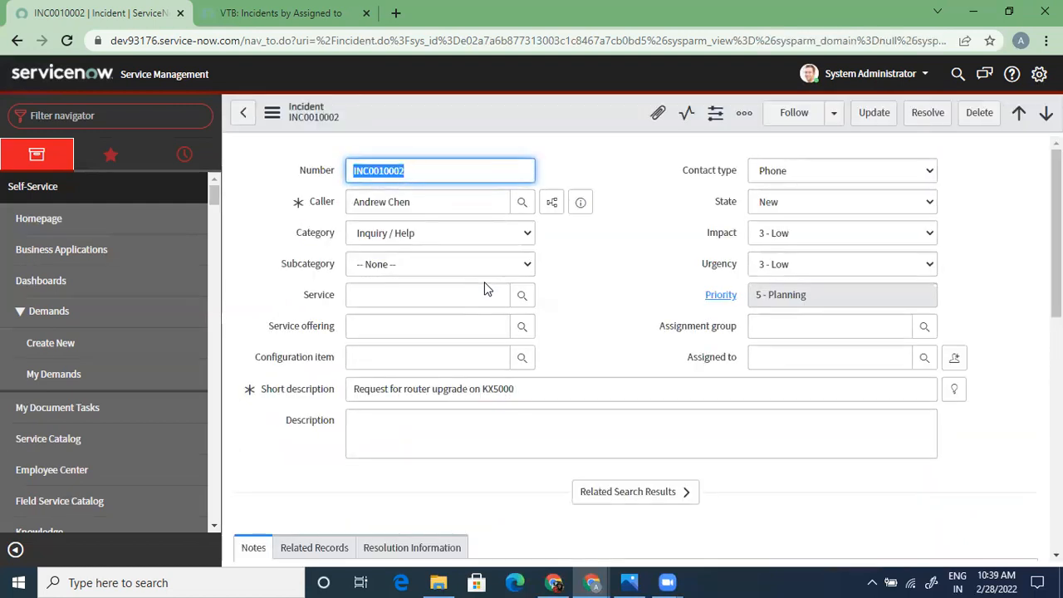
Step: Check the course content image in Photos, and return to the browser to open the incident form's Related Lists configuration
left_click(274, 114)
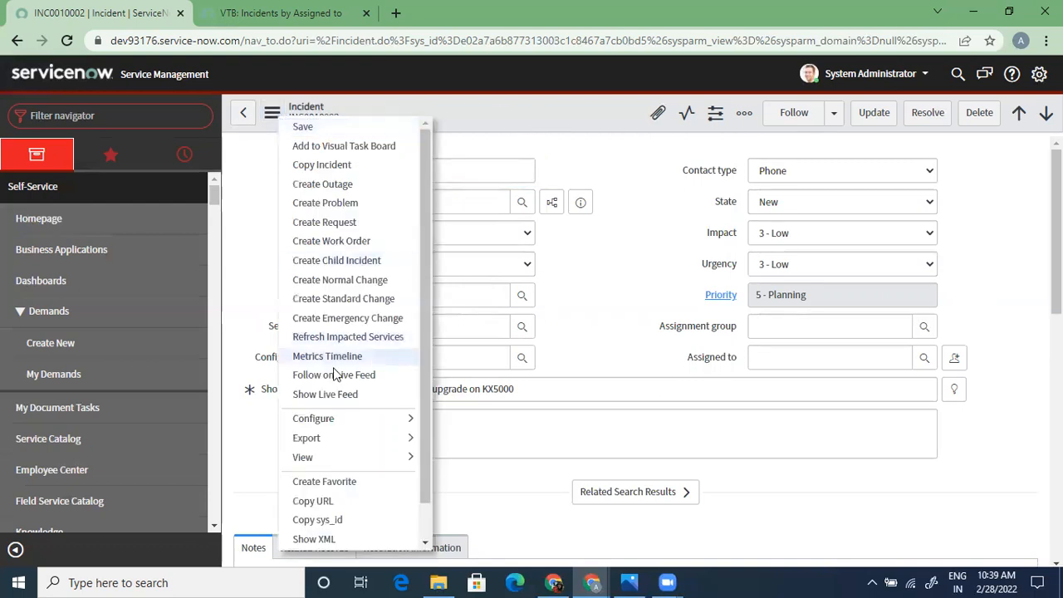
mouse_move(349, 420)
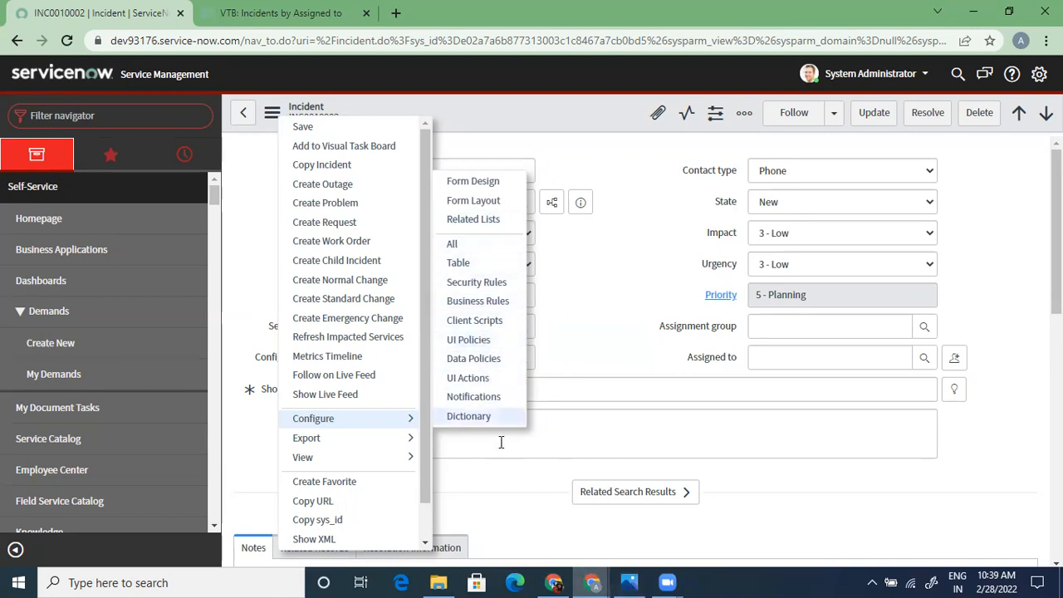
left_click(629, 581)
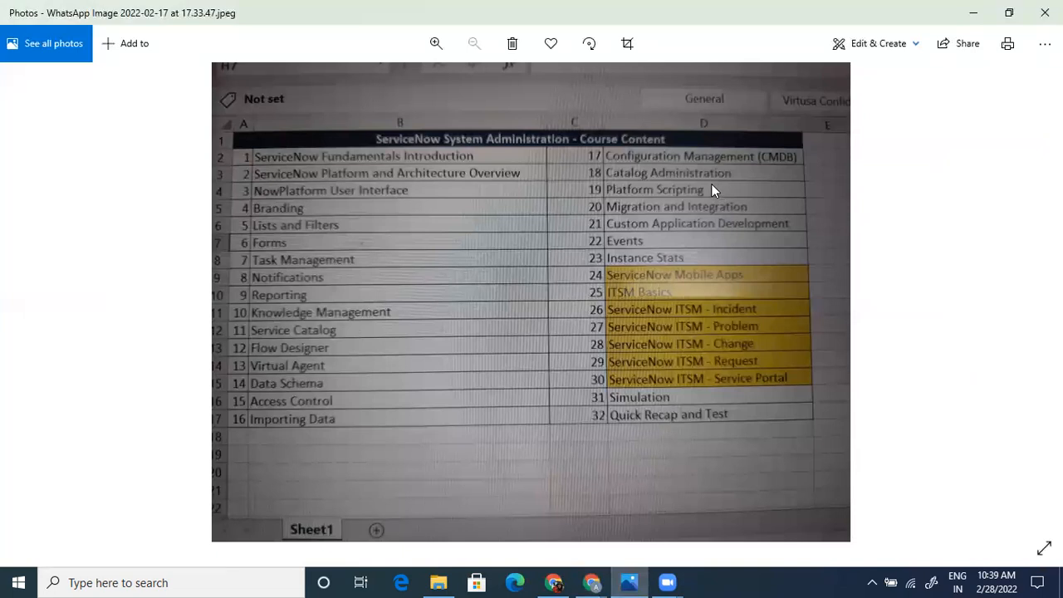
key("alt+Tab")
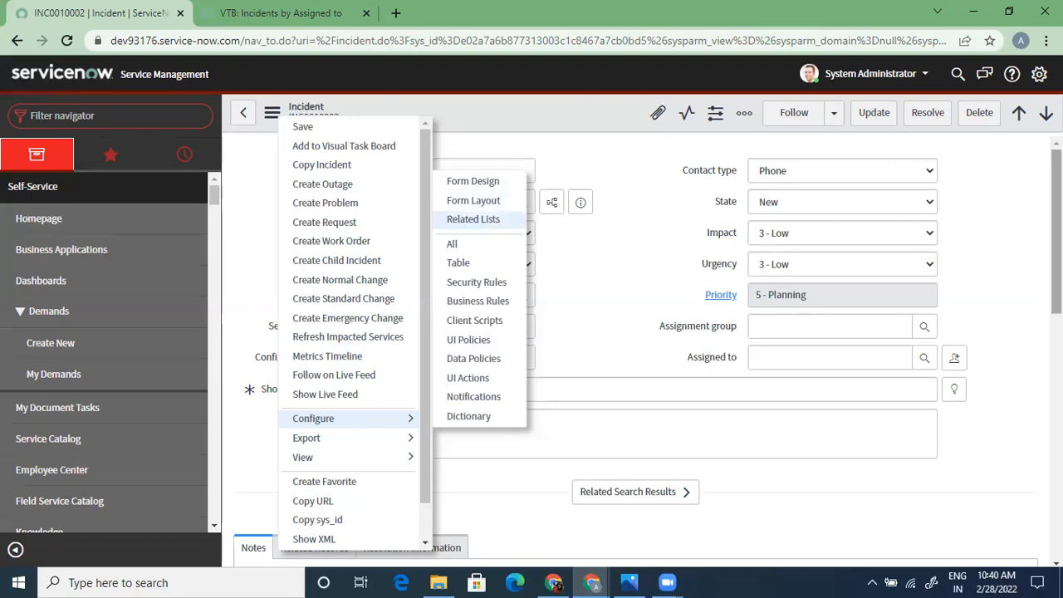
scroll(1056, 250, "down", 8)
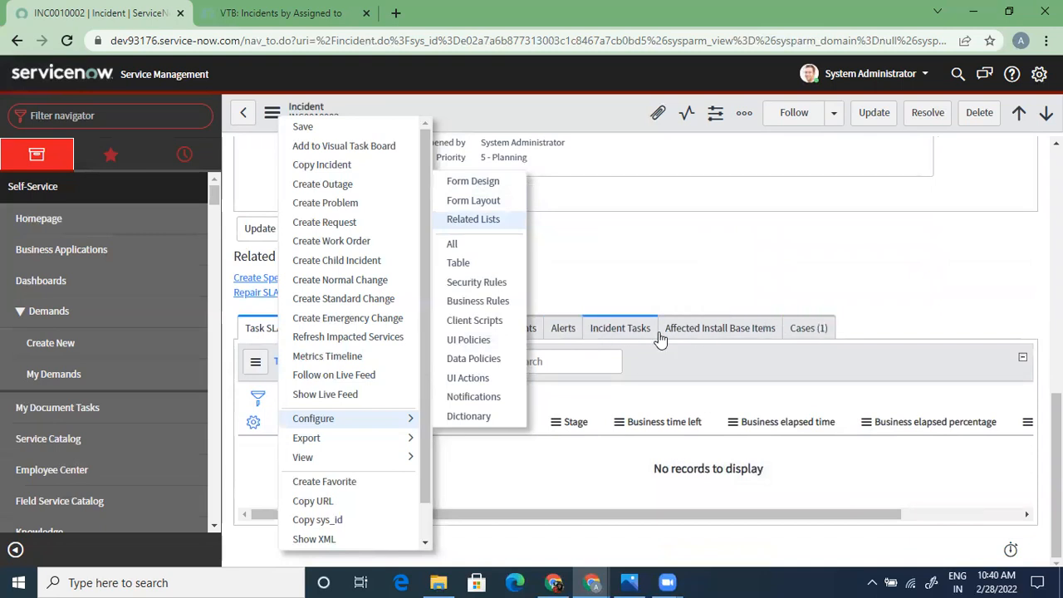
left_click(497, 220)
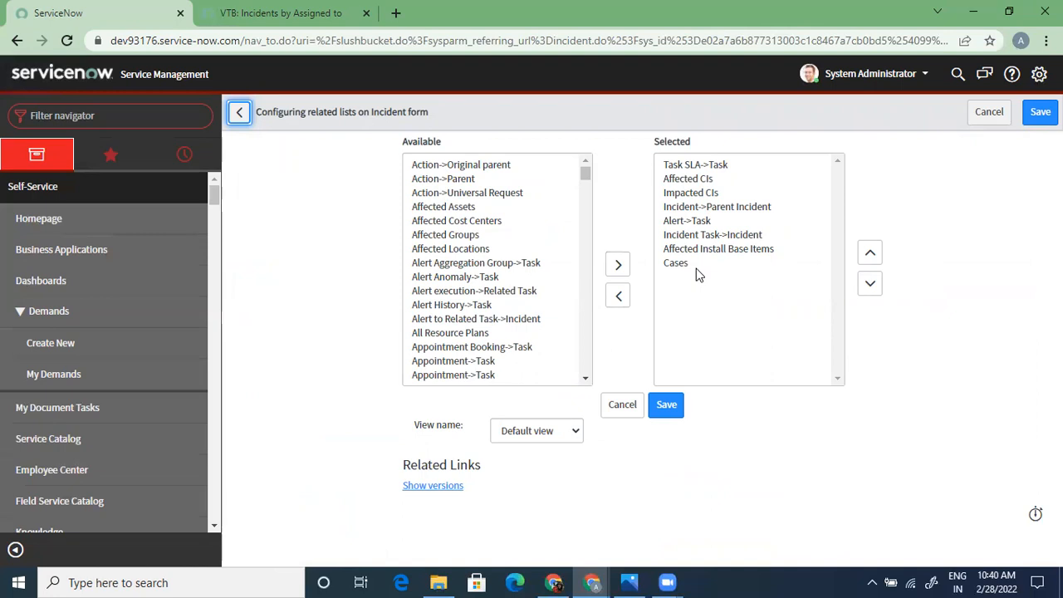
Step: Add Affected Locations to the selected related lists for the Default view and save the configuration
left_click(451, 249)
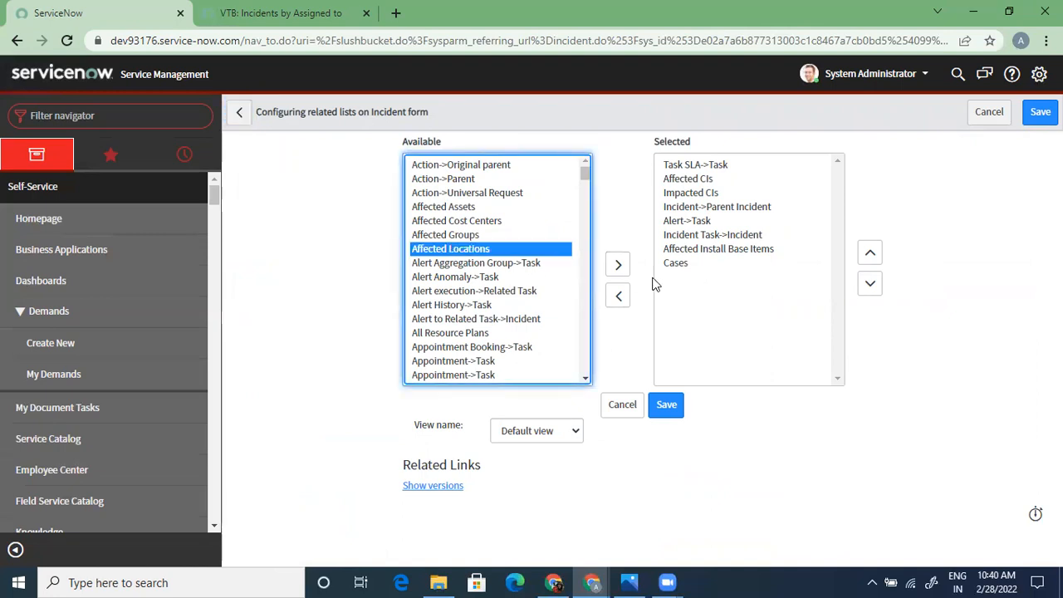
left_click(618, 264)
left_click(671, 407)
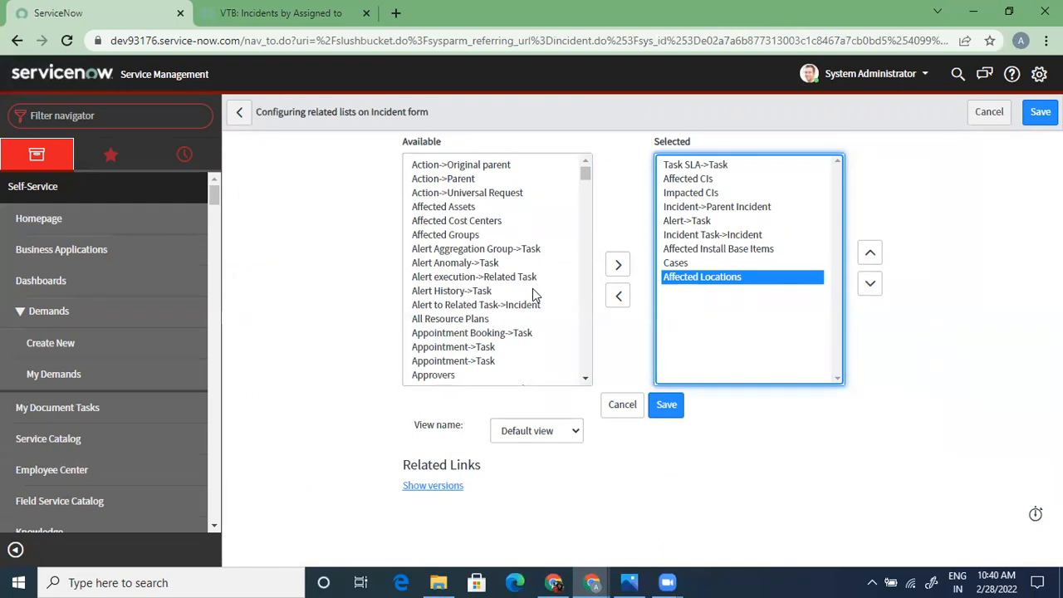
left_click(541, 429)
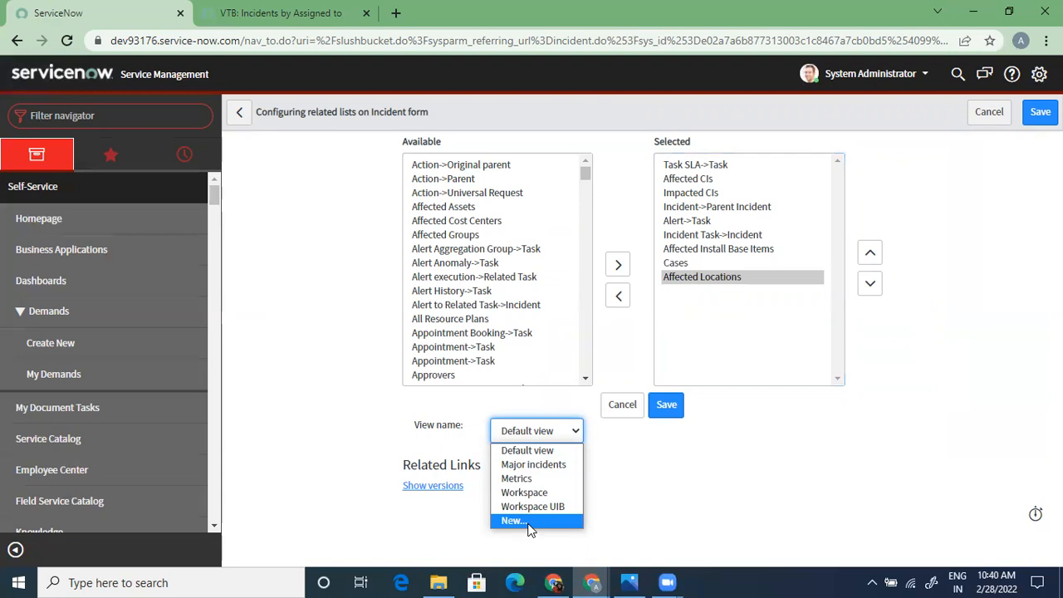
left_click(654, 445)
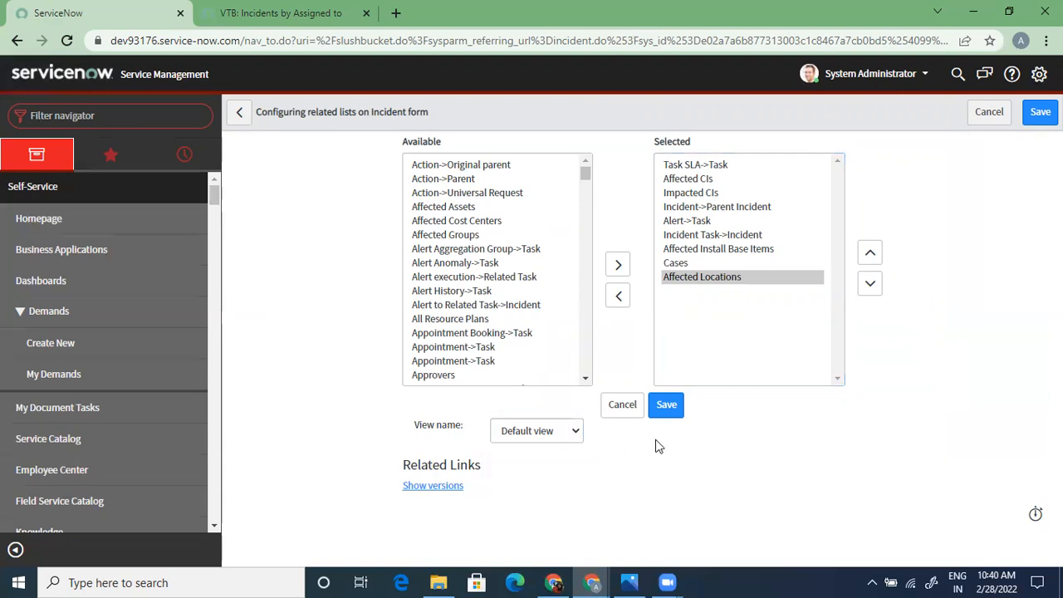
left_click(667, 405)
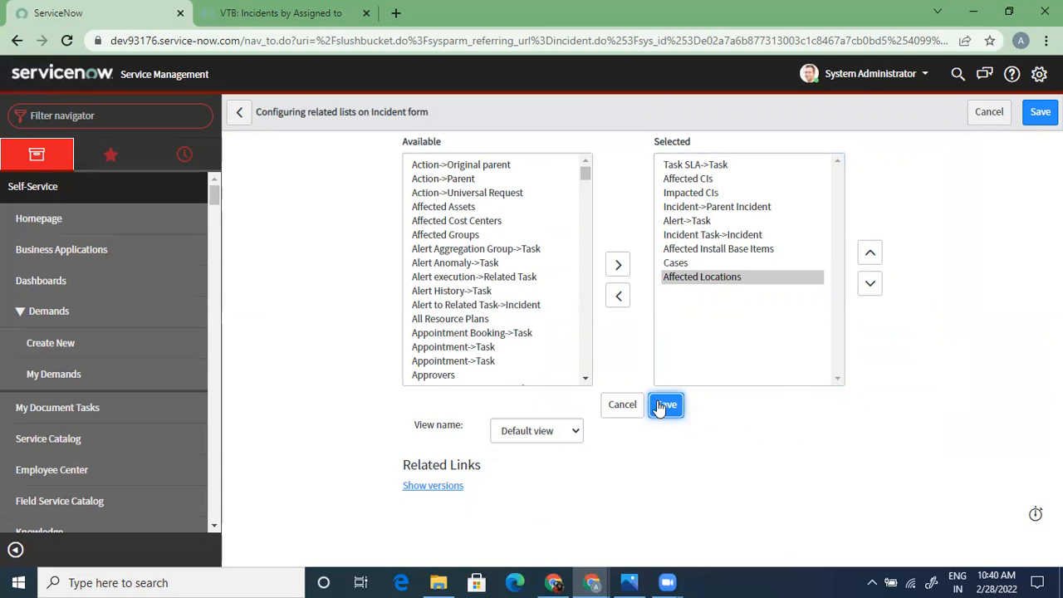
left_click(662, 405)
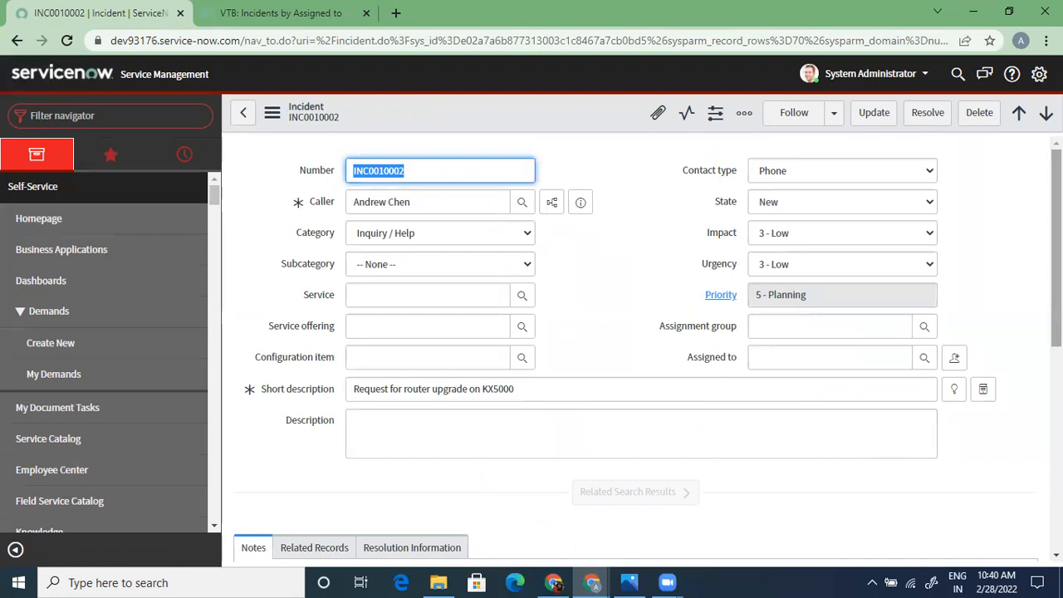
Step: Check the related lists below the incident form for the added Affected Locations list
scroll(867, 525, "down", 5)
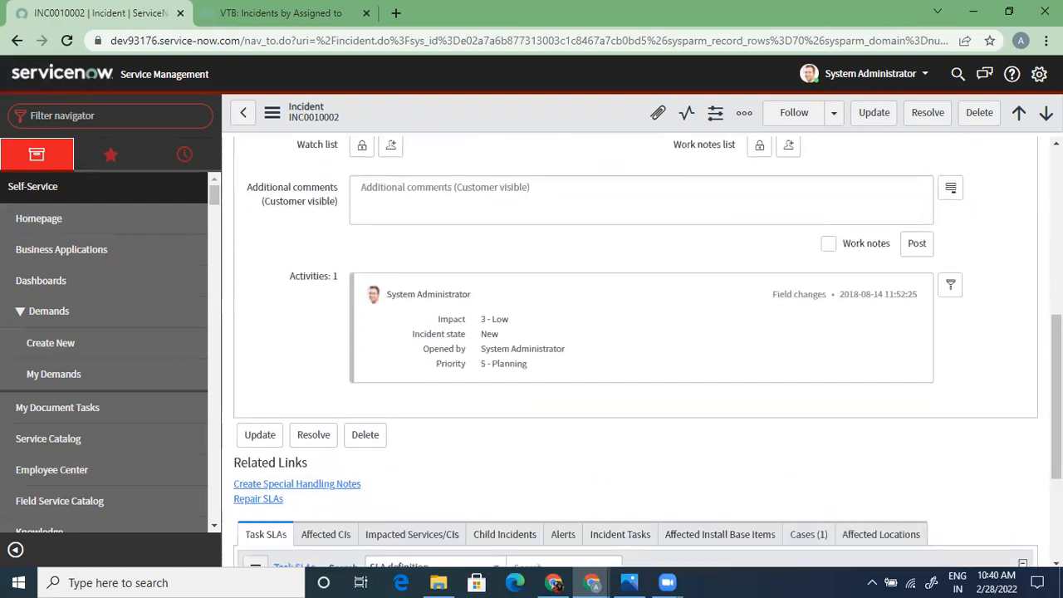
scroll(979, 463, "down", 3)
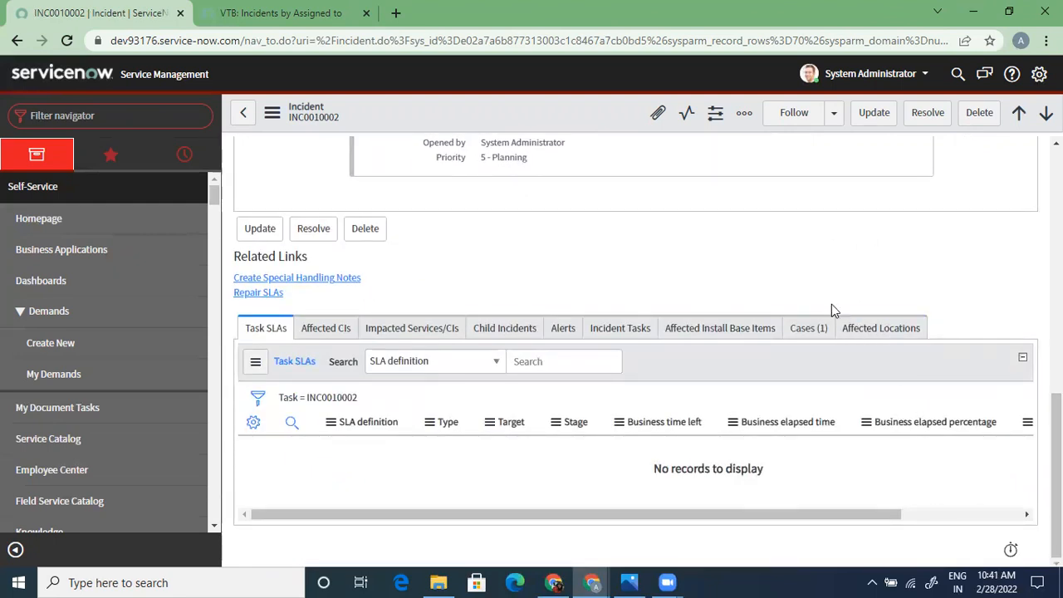
mouse_move(1057, 475)
left_mouse_down()
mouse_move(1056, 381)
mouse_move(1056, 476)
left_mouse_up()
left_click_drag(1057, 475, 1057, 229)
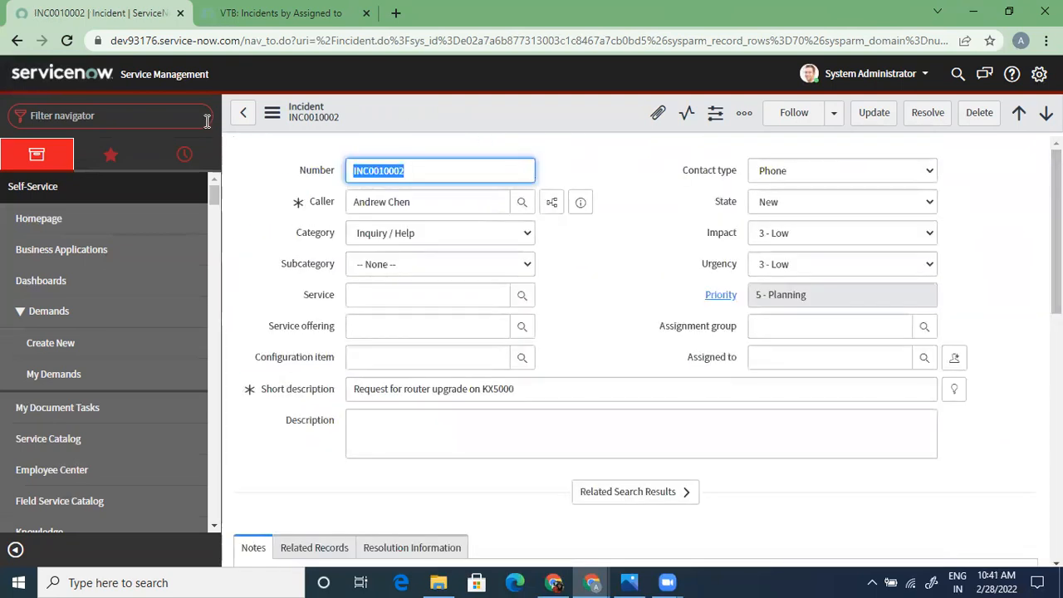
Step: Open the Form Layout configuration for the incident form and review its selected fields
left_click(279, 113)
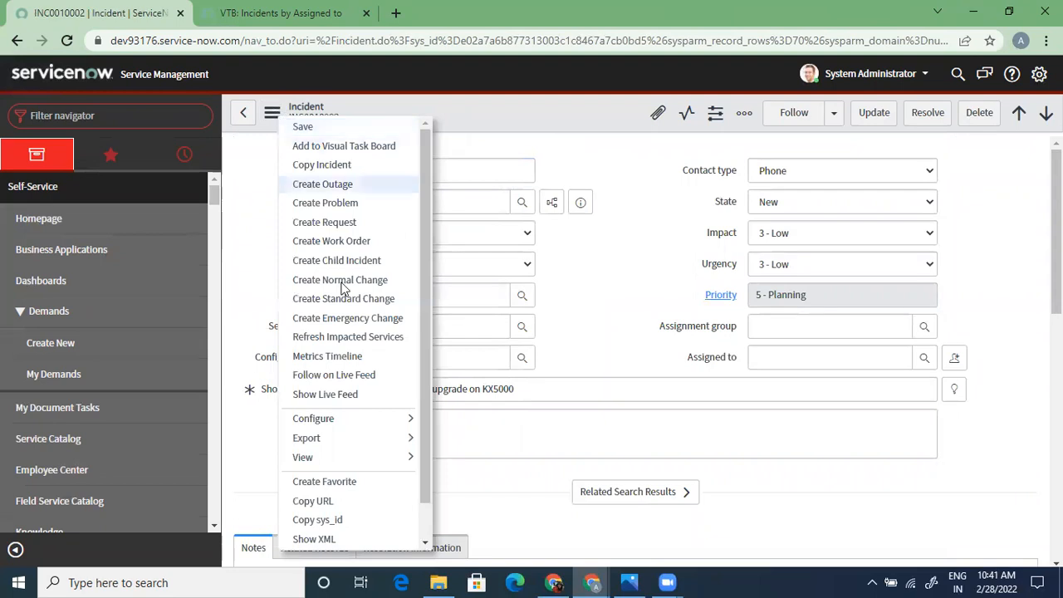
mouse_move(350, 421)
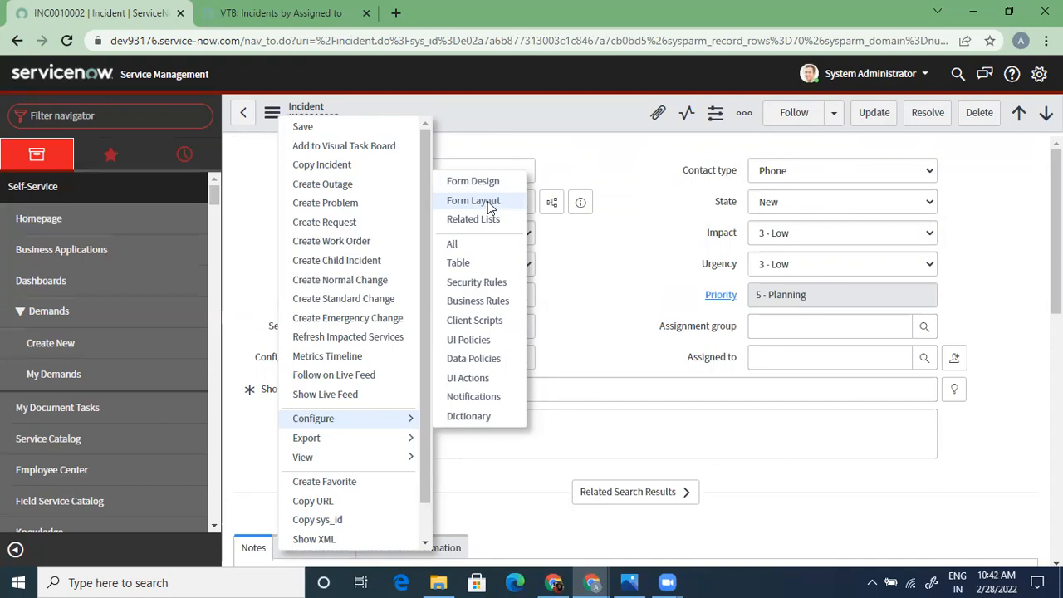
left_click(489, 208)
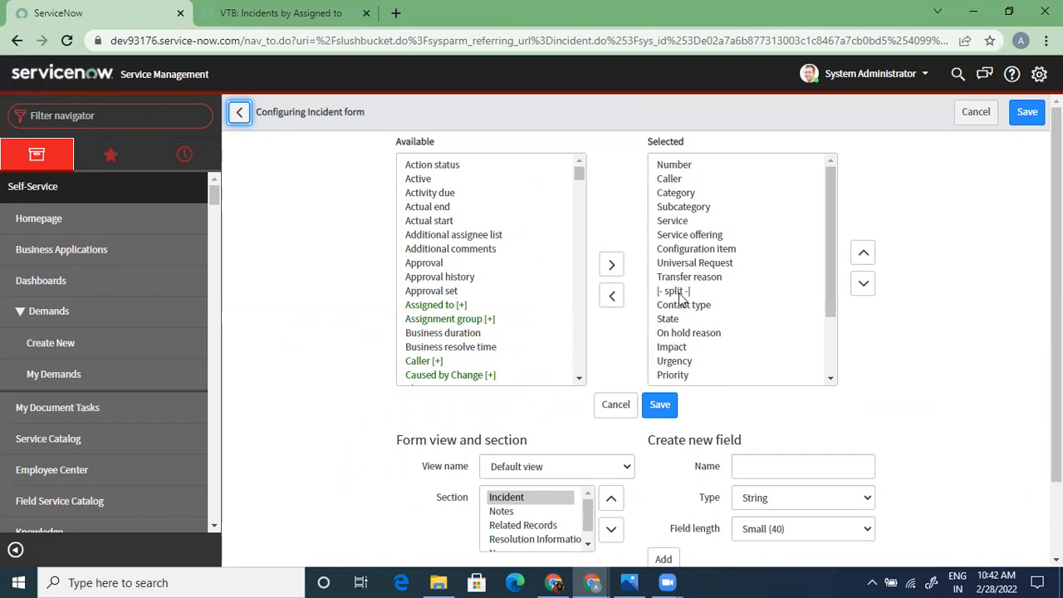
mouse_move(829, 293)
left_mouse_down()
mouse_move(838, 378)
mouse_move(820, 282)
left_mouse_up()
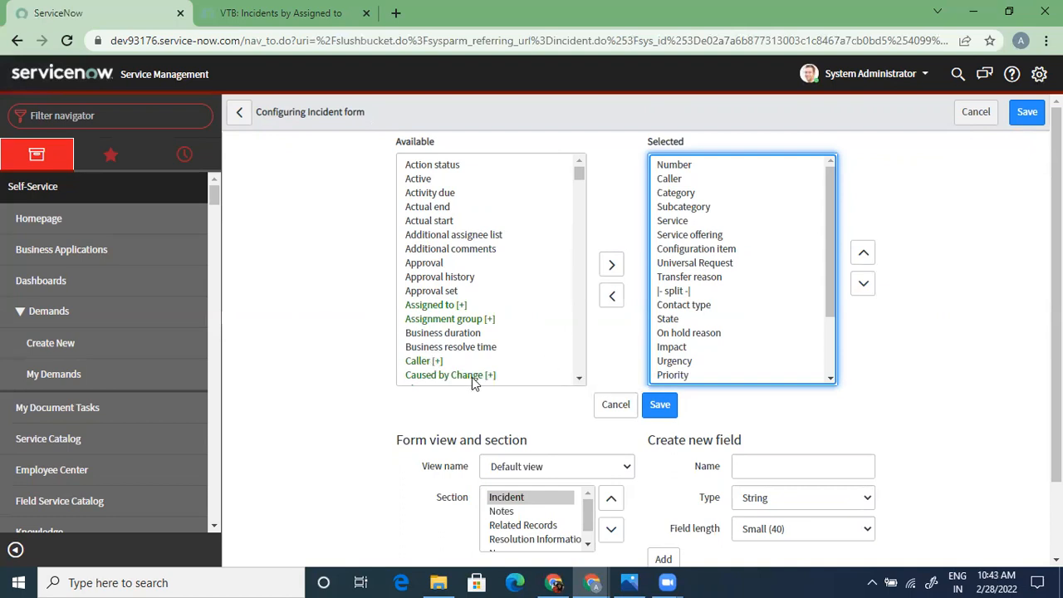
Step: Expand the Assigned to reference into its User fields and add Company to the selected form fields
double_click(464, 306)
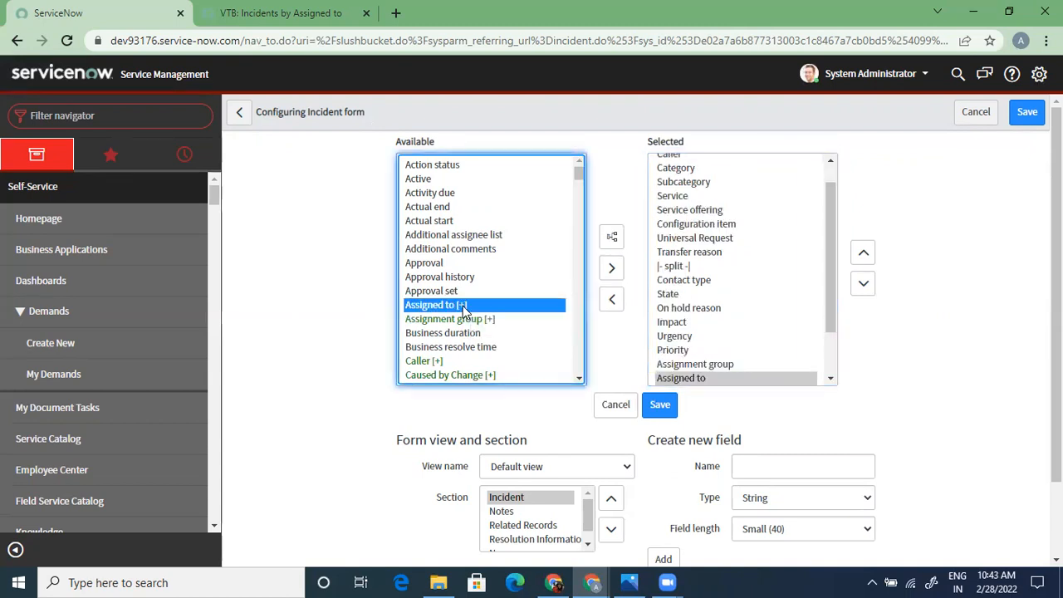
left_click(612, 239)
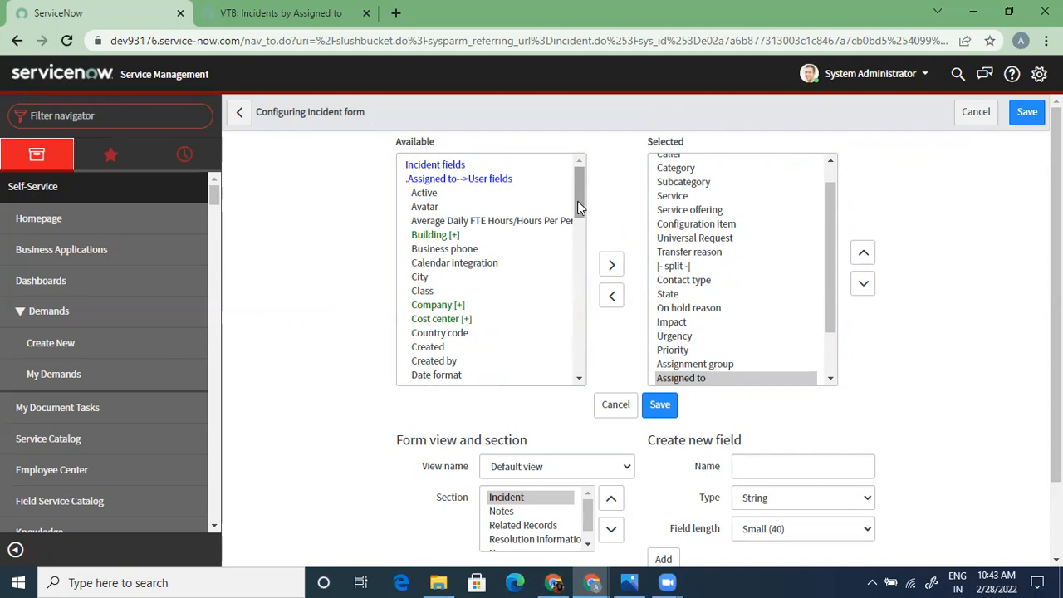
left_click(441, 305)
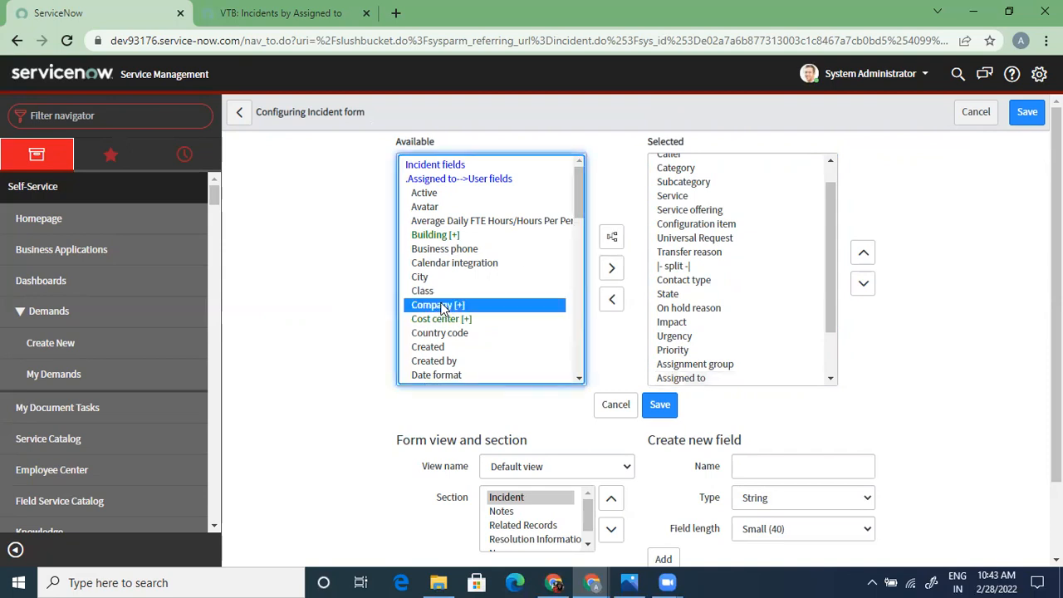
left_click(611, 268)
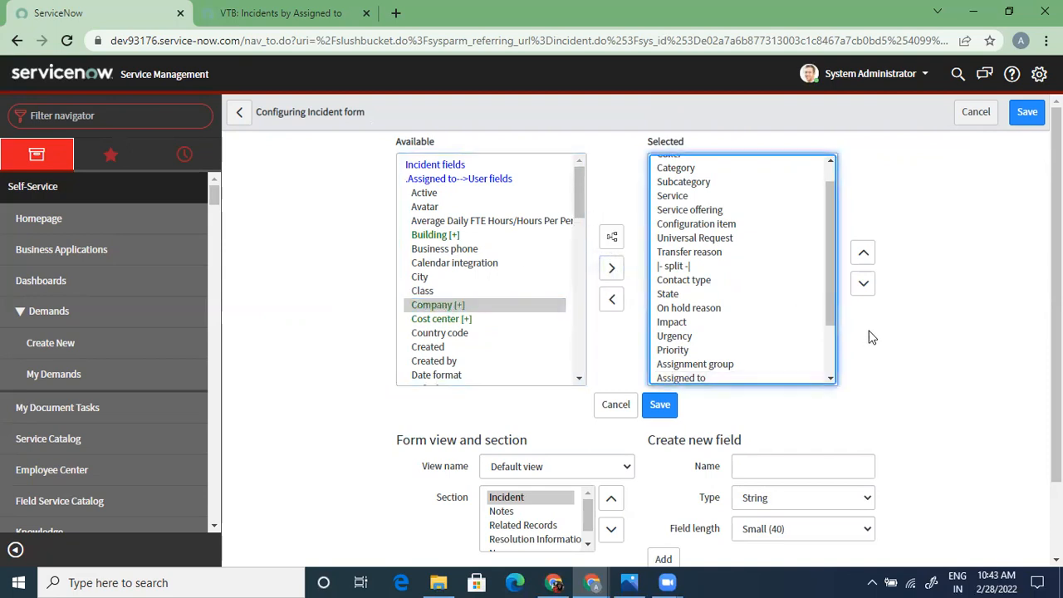
left_click_drag(828, 279, 828, 390)
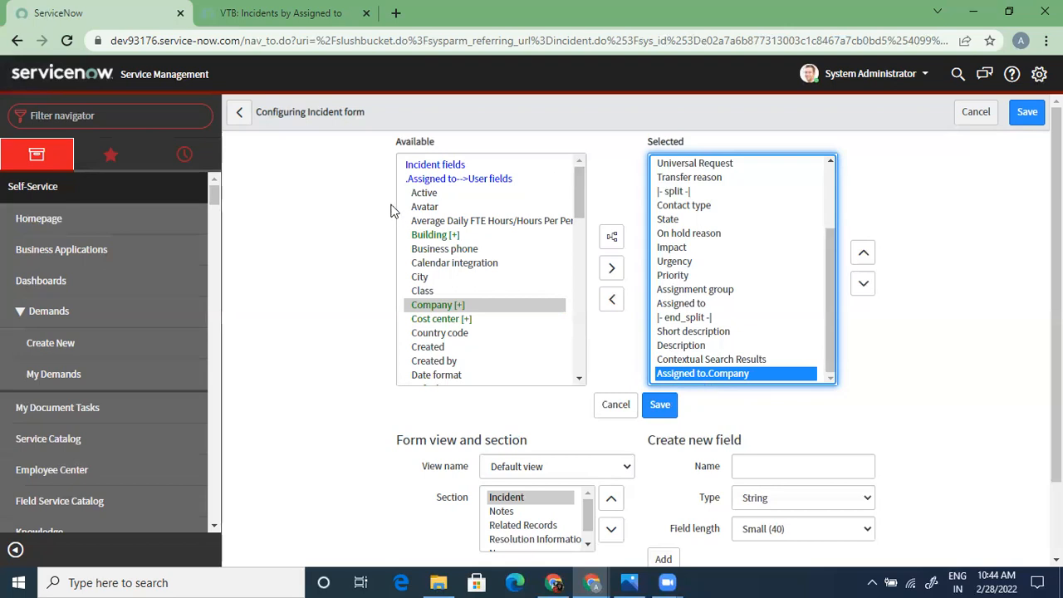
Step: Add the Assigned to user's Active field to the form layout, and save it to check the added fields on the incident
left_click(425, 195)
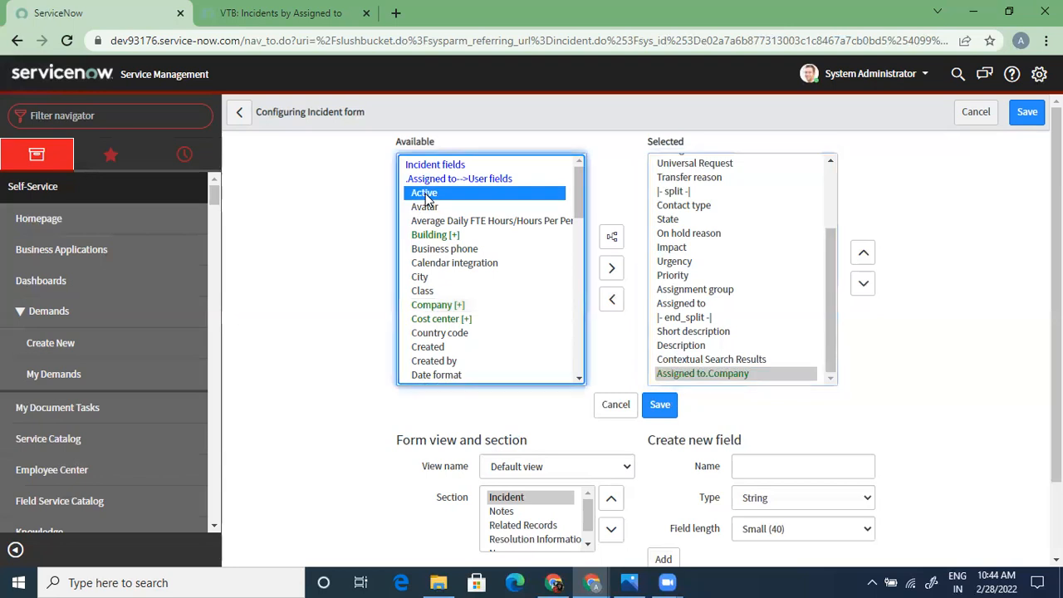
left_click(612, 265)
scroll(830, 316, "down", 1)
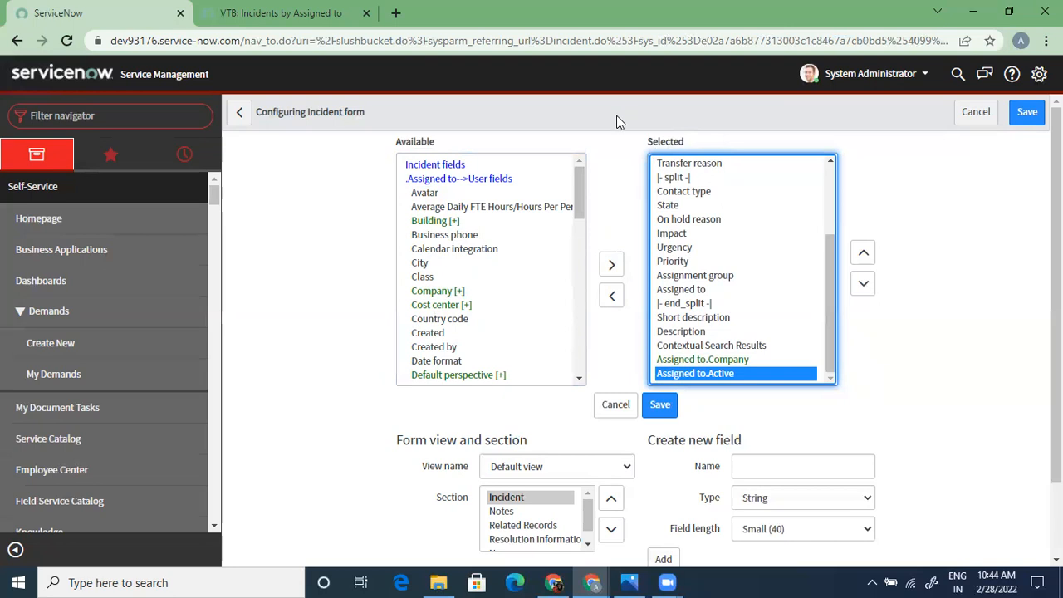
left_click(656, 407)
left_click(656, 409)
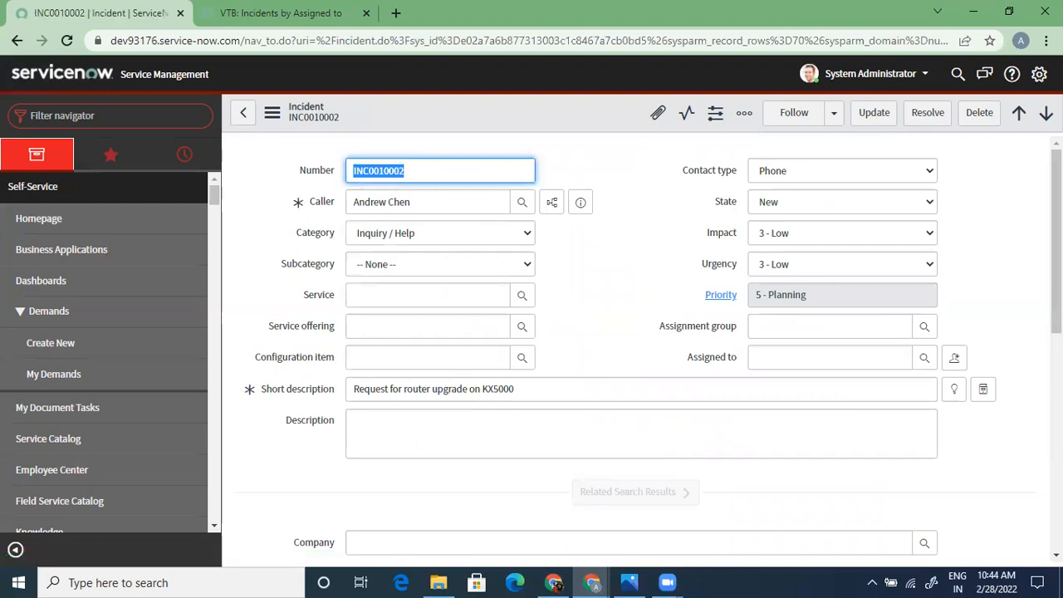
scroll(302, 382, "down", 2)
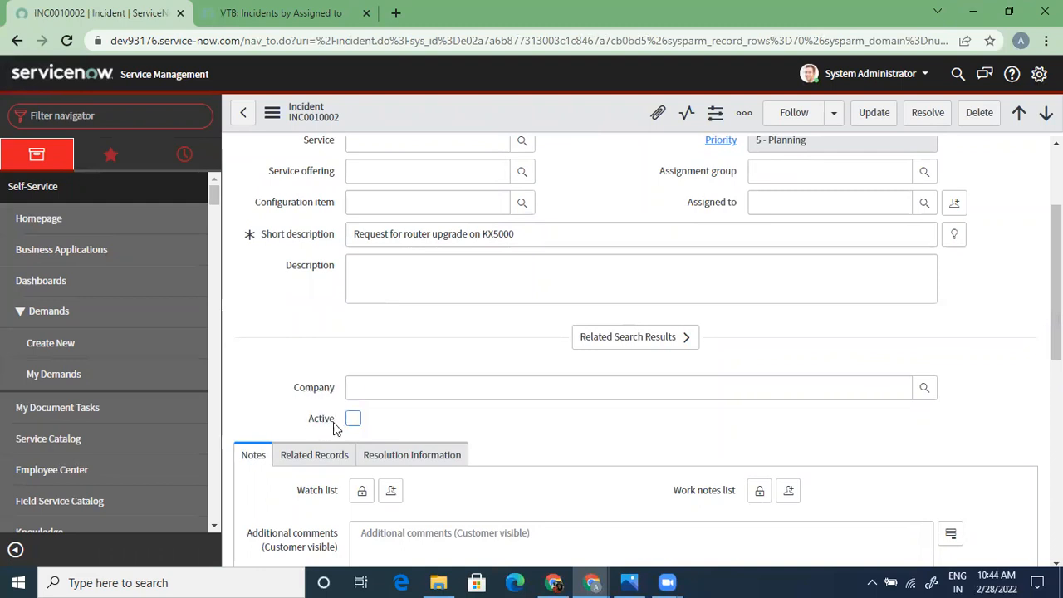
Step: Open the Form Layout configuration for incident INC0010002 again
scroll(673, 179, "up", 2)
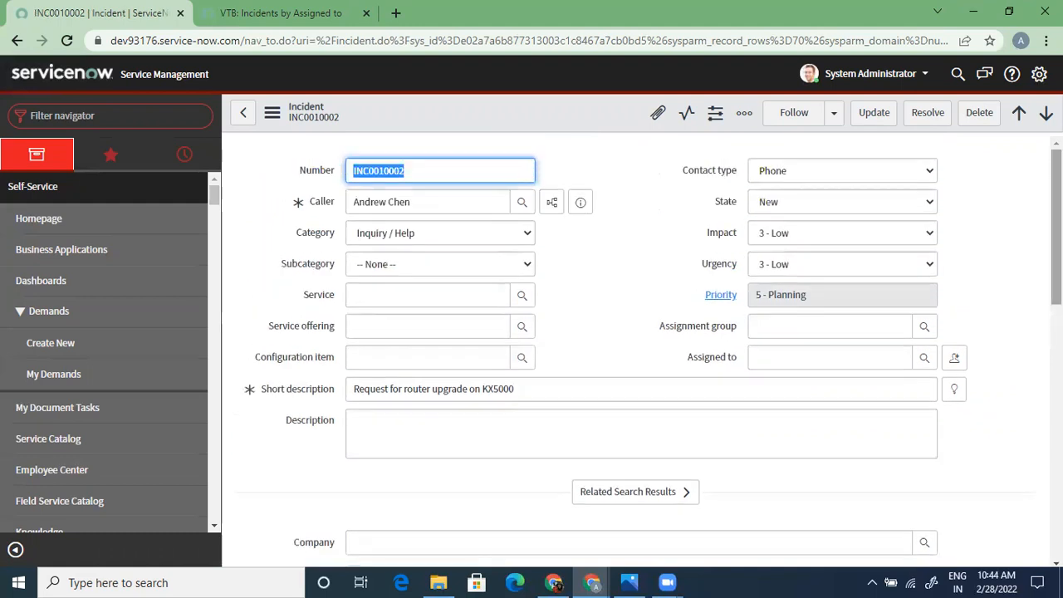
right_click(560, 114)
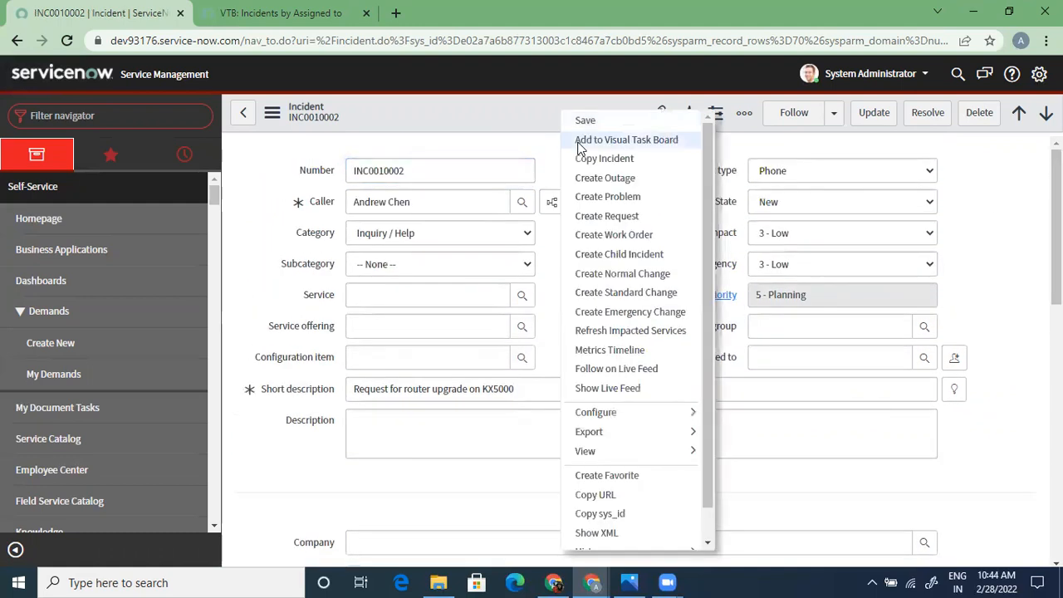
mouse_move(645, 415)
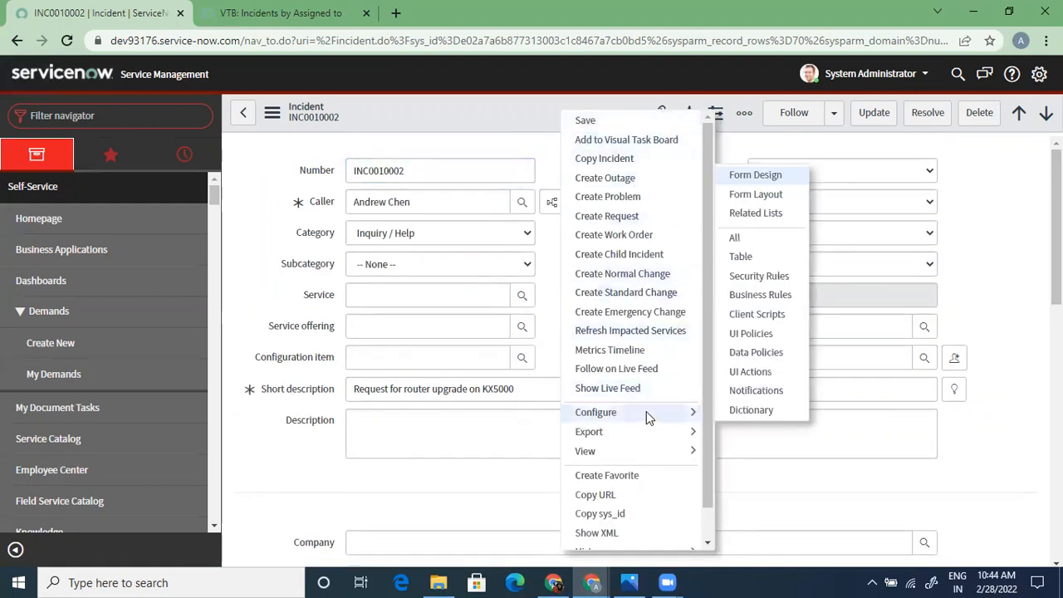
left_click(746, 194)
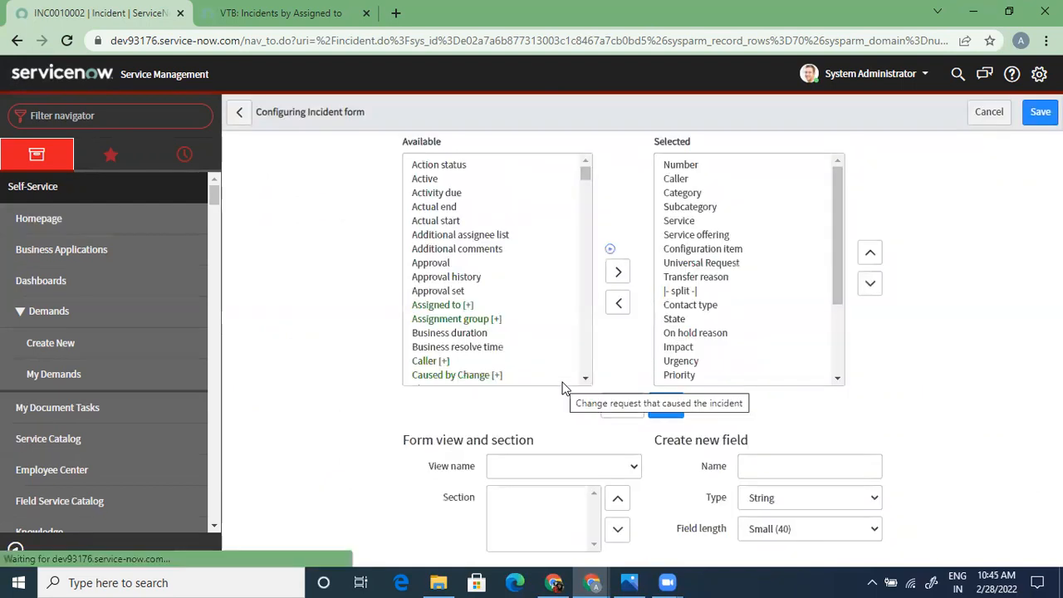
Step: Remove the Assigned to.Company and Assigned to.Active fields from the incident form's selected fields
left_click_drag(837, 219, 836, 347)
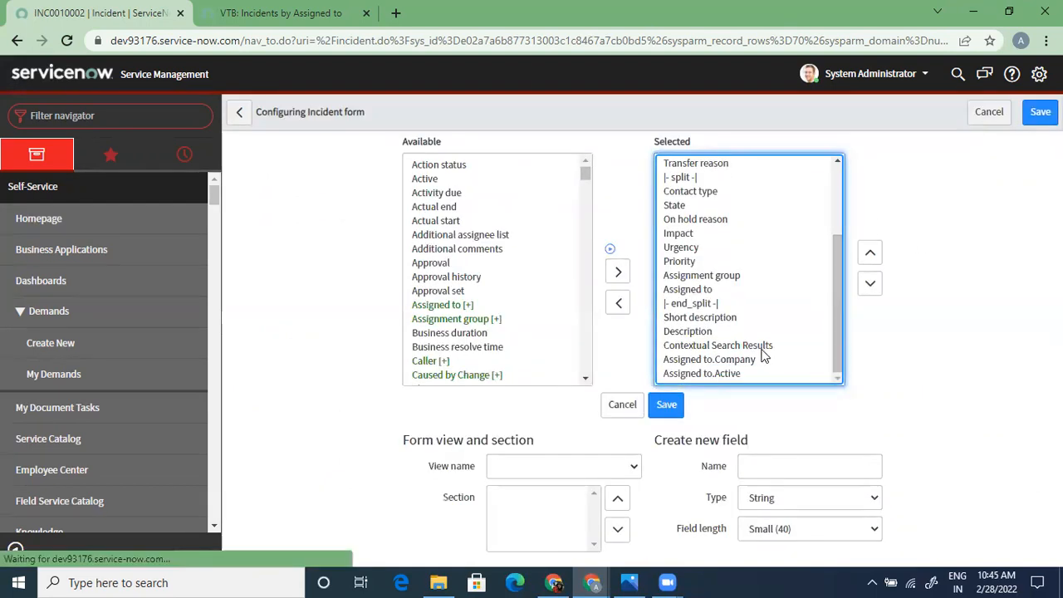
left_click(736, 362)
left_click(619, 303)
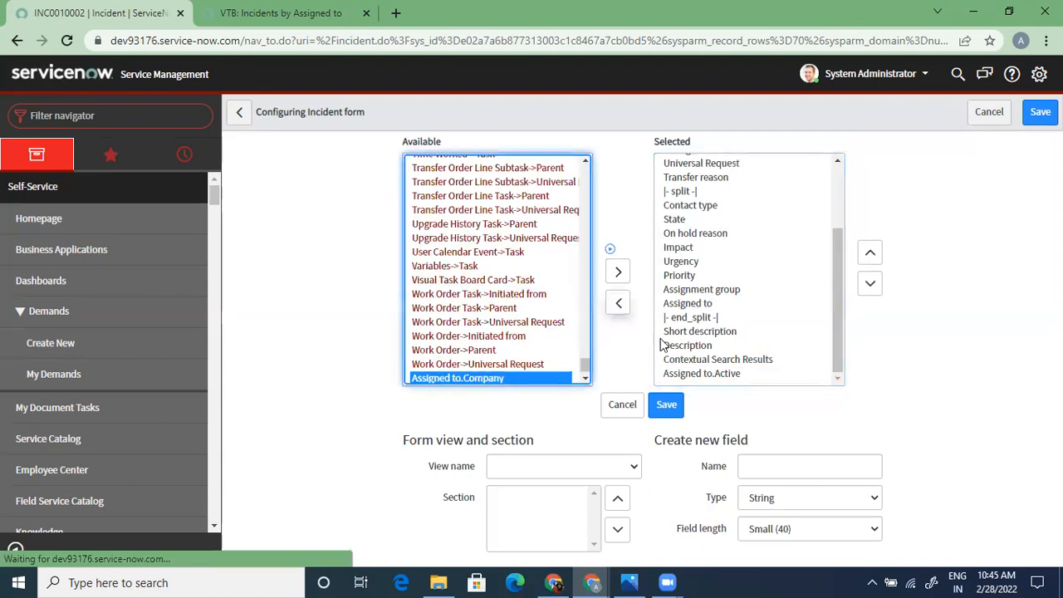
left_click_drag(690, 378, 660, 346)
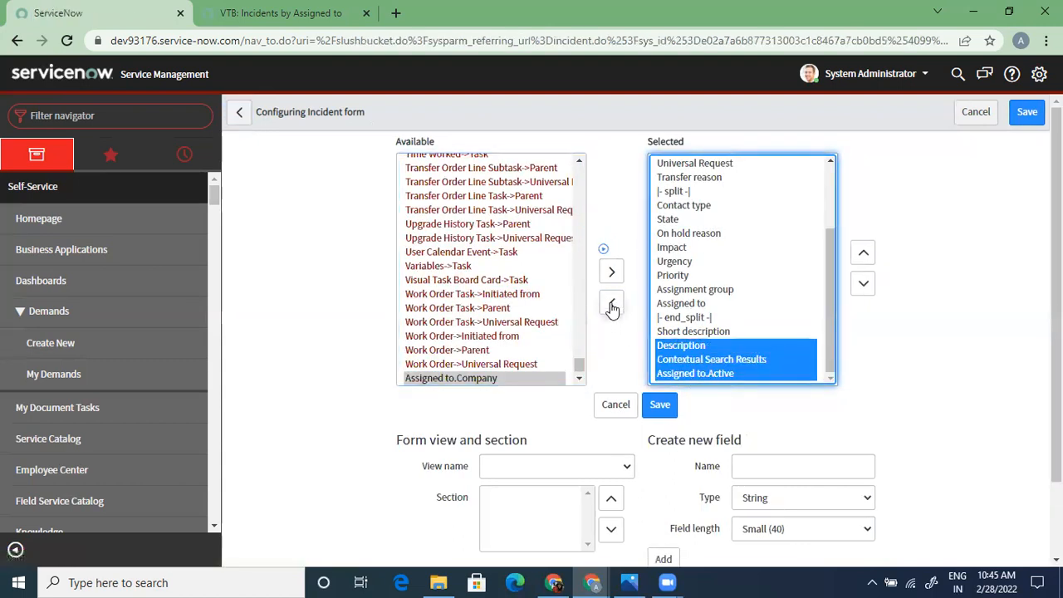
left_click(725, 374)
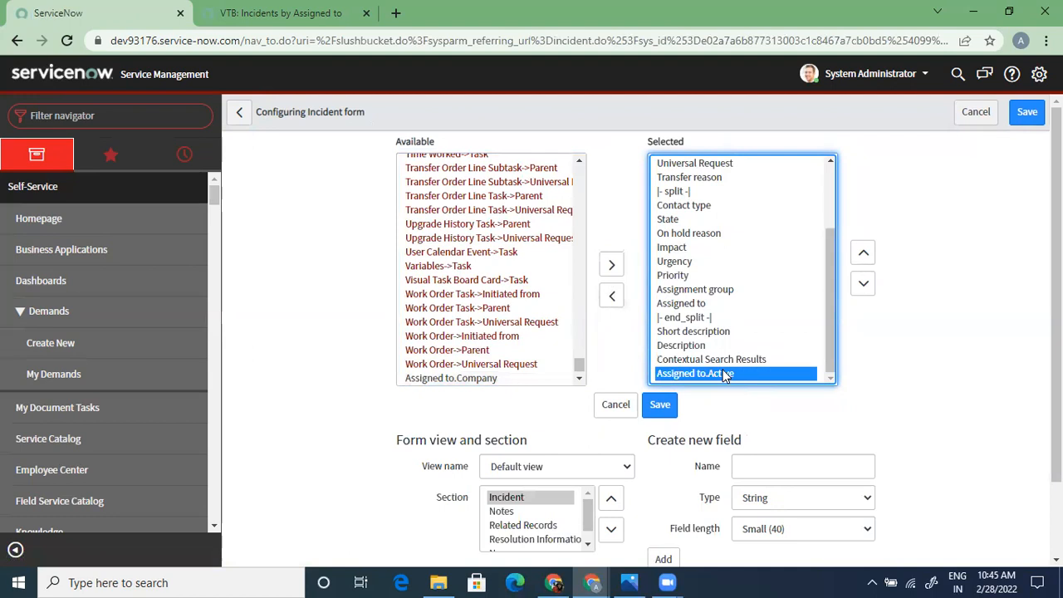
double_click(726, 374)
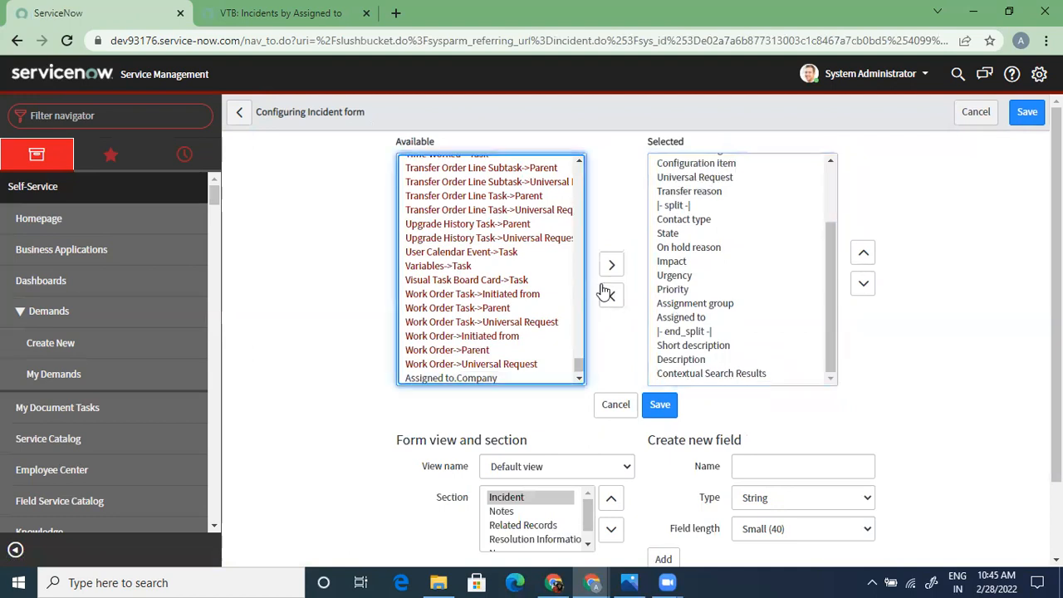
Step: Review the available and selected fields of the Incident section, and check which form view names can be chosen
left_click_drag(579, 365, 572, 148)
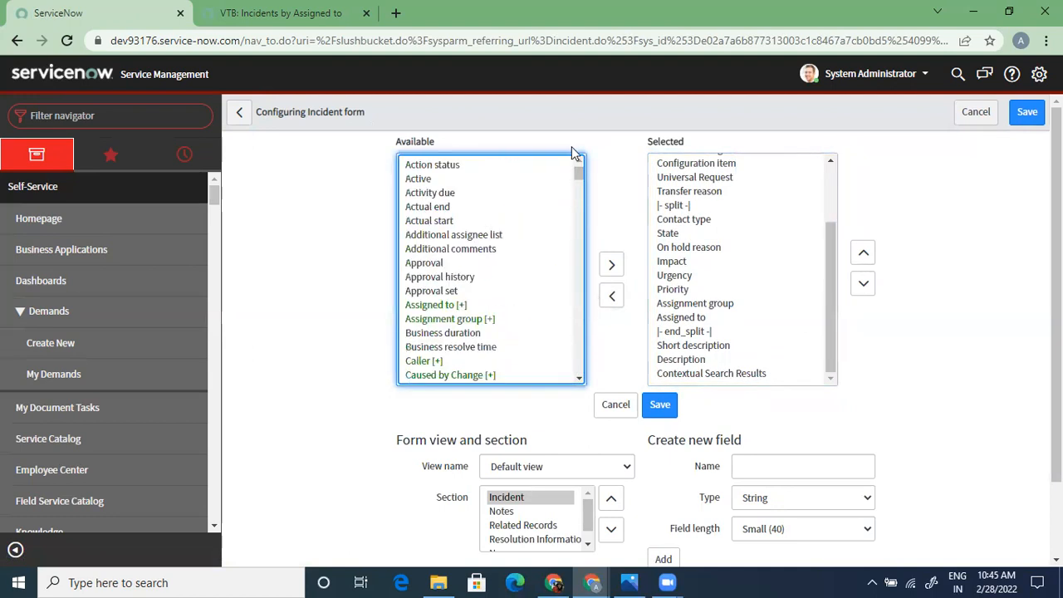
left_click(434, 166)
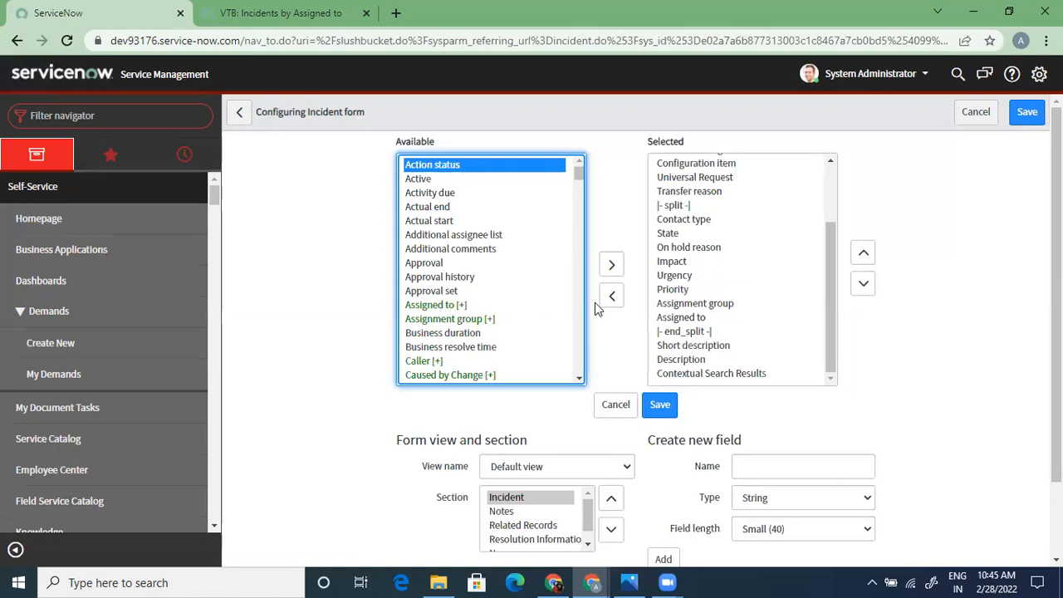
left_click_drag(828, 325, 819, 201)
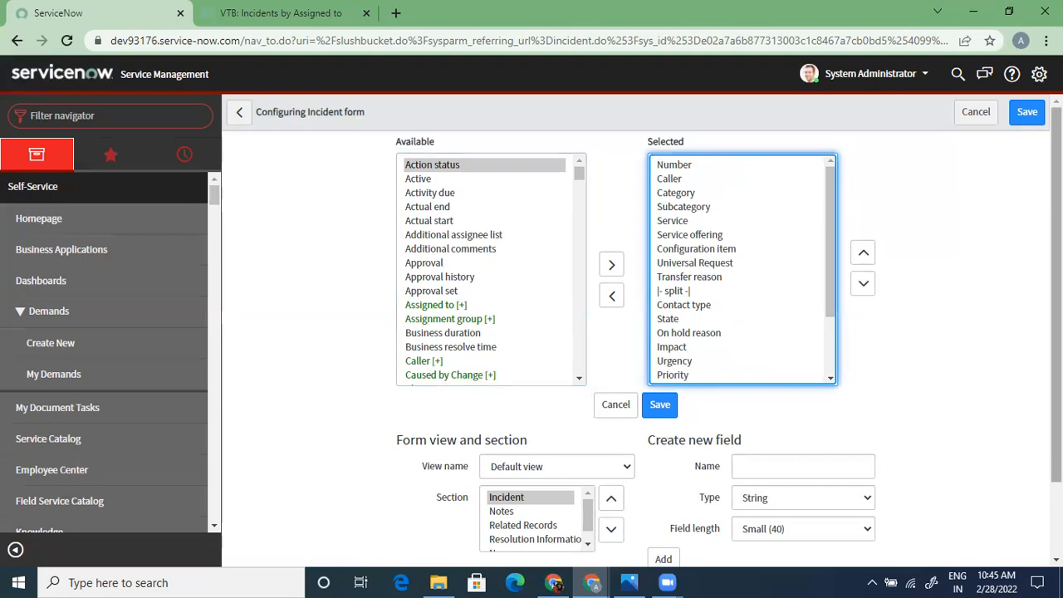
scroll(1056, 390, "down", 1)
left_click(525, 378)
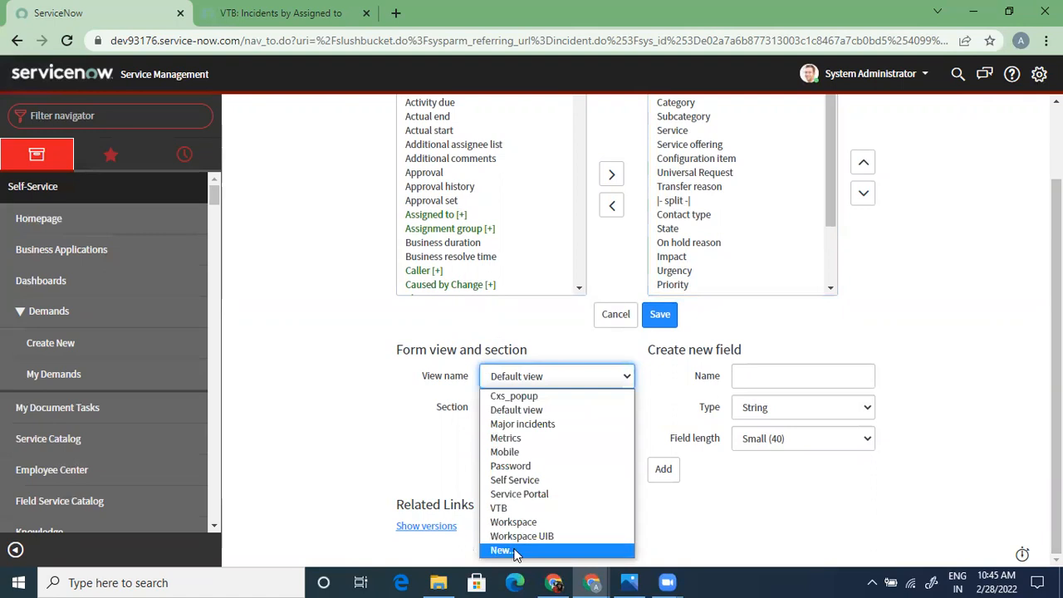
left_click_drag(324, 364, 330, 408)
left_click(330, 407)
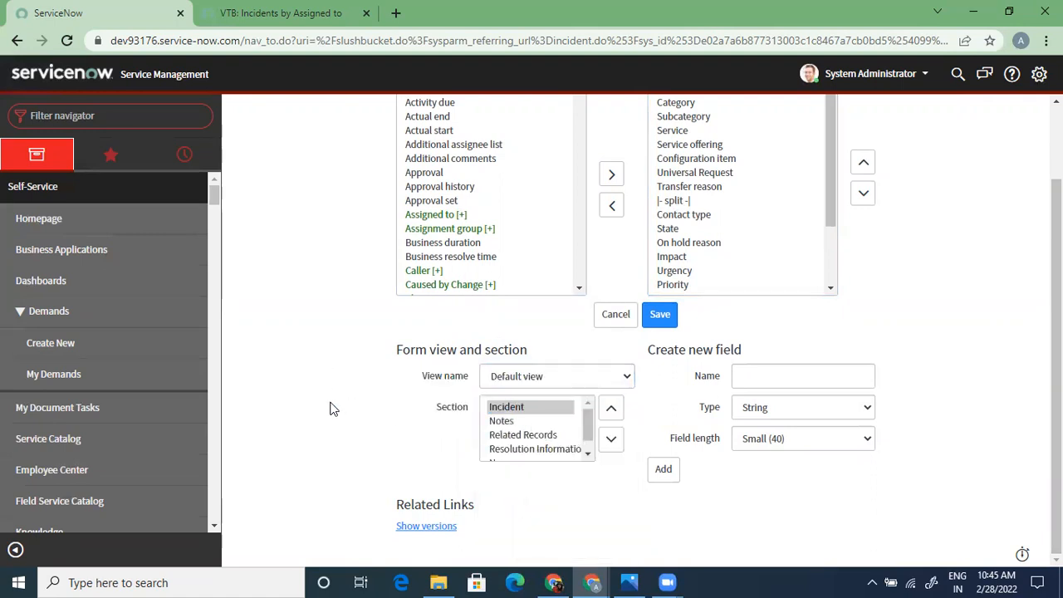
Step: Switch the layout to the Notes section, cancelling the prompt to save the Incident section, and review its selected fields
left_click(503, 421)
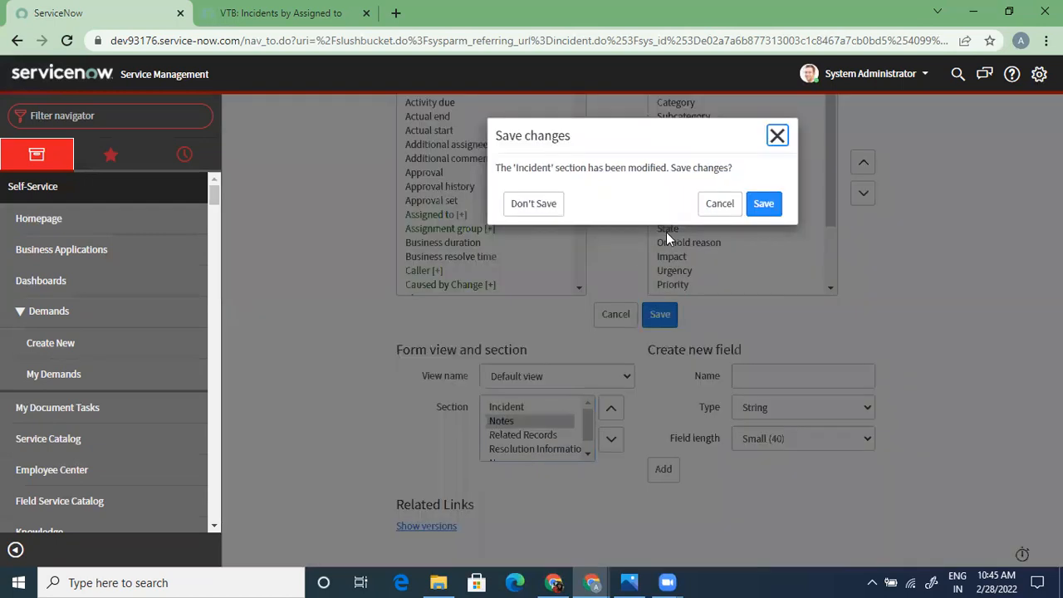
left_click(718, 203)
mouse_move(589, 422)
left_mouse_down()
mouse_move(589, 435)
mouse_move(592, 409)
left_mouse_up()
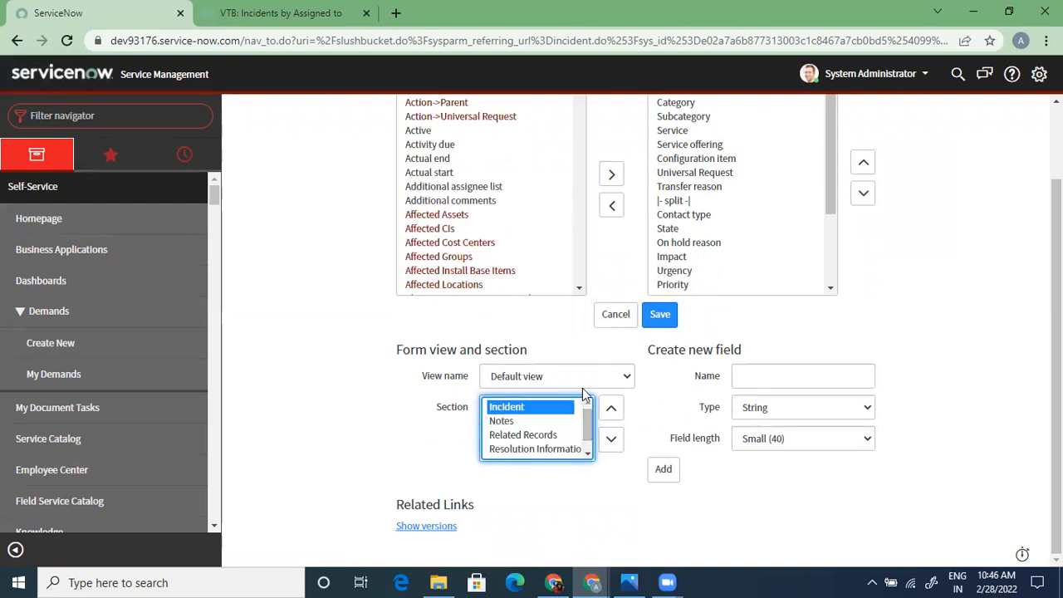
left_click(501, 421)
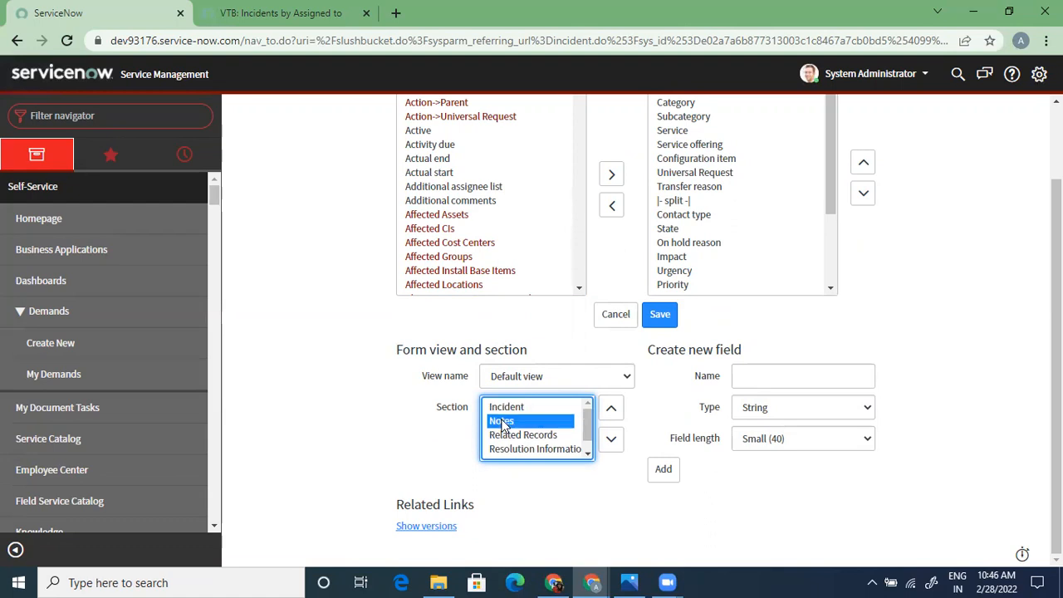
scroll(774, 171, "up", 2)
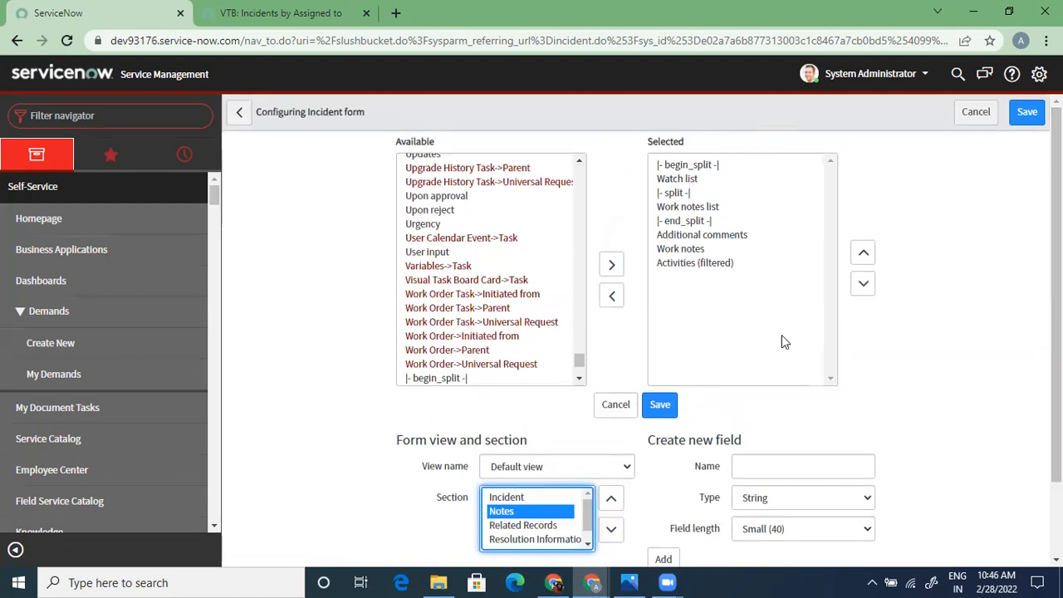
Step: Switch the layout to the Related Records section and review its selected and available fields
left_click(529, 526)
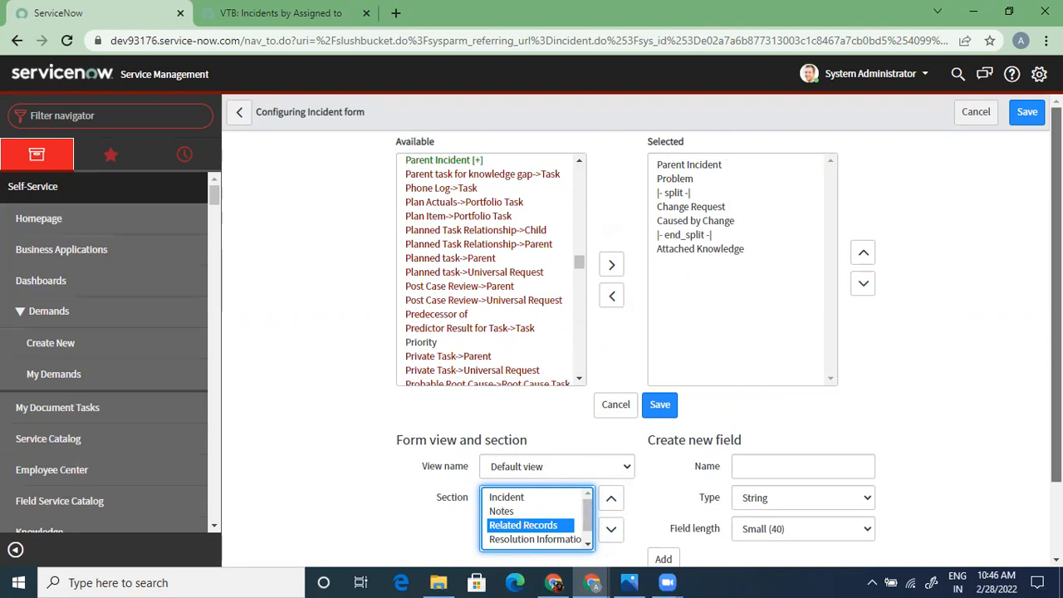
scroll(745, 409, "down", 1)
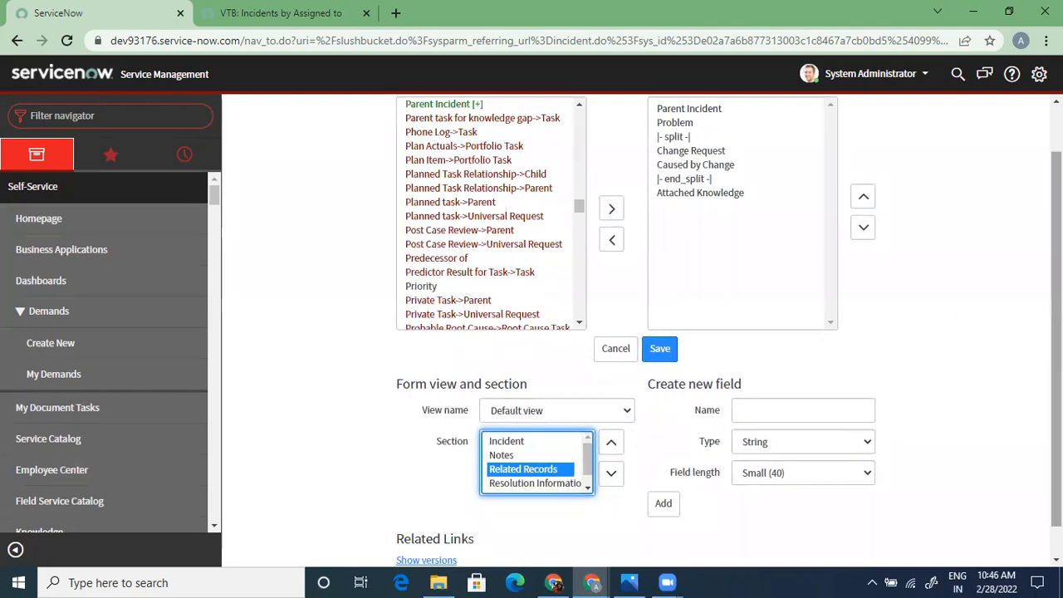
scroll(635, 324, "up", 1)
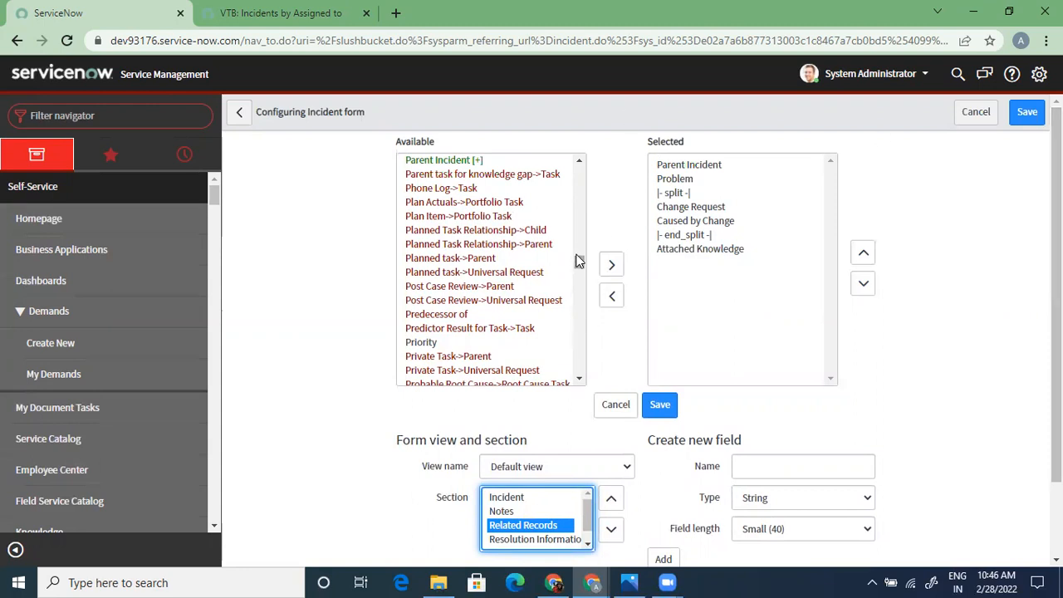
left_click_drag(581, 264, 570, 149)
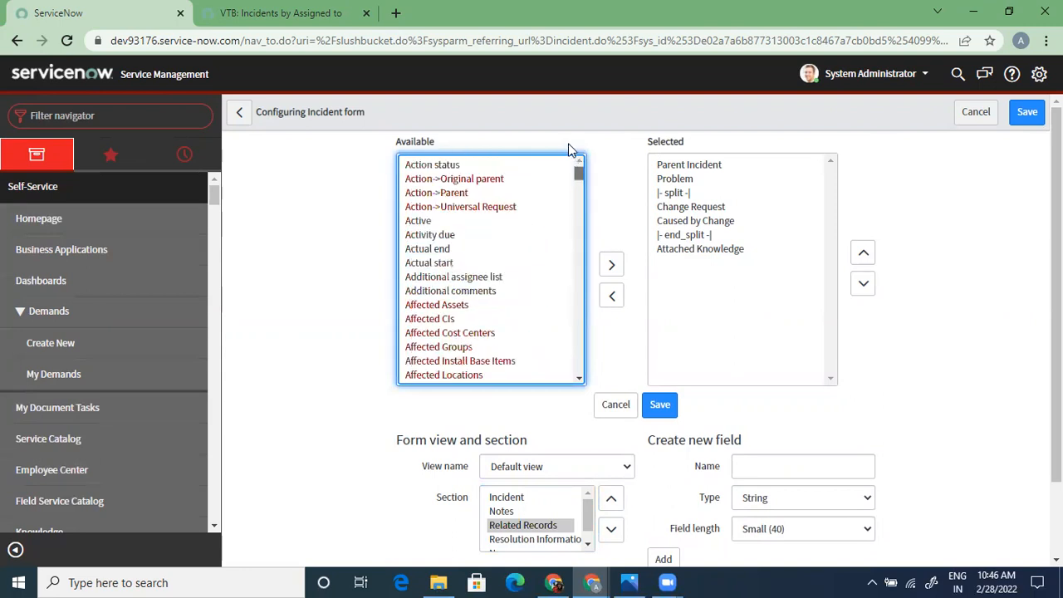
Step: Return to the Incident section, look through its available fields, and leave the form layout without saving
left_click(519, 500)
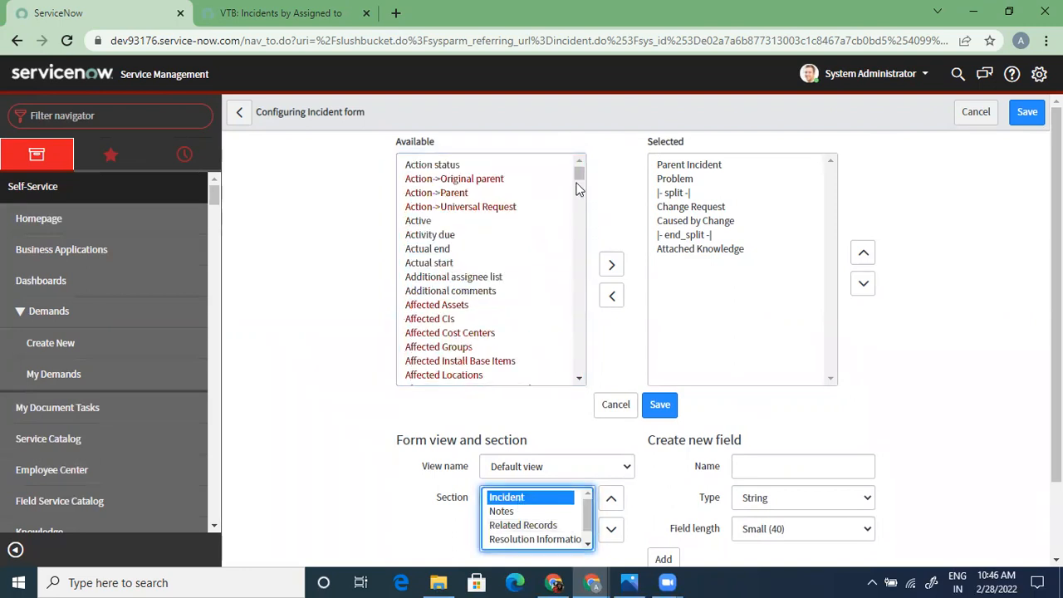
scroll(767, 229, "up", 10)
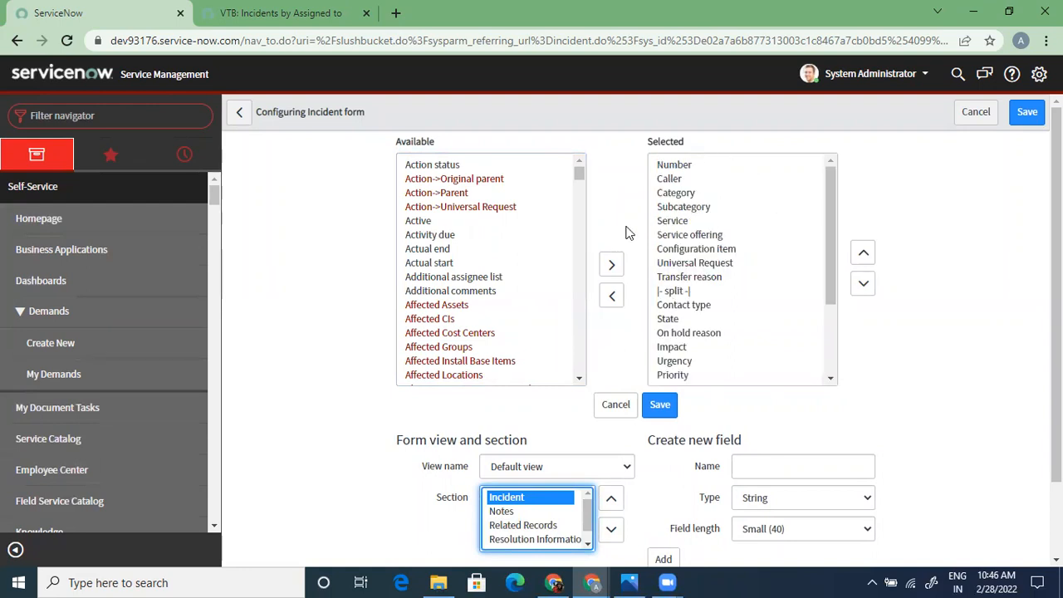
mouse_move(582, 178)
left_mouse_down()
mouse_move(590, 399)
mouse_move(573, 163)
left_mouse_up()
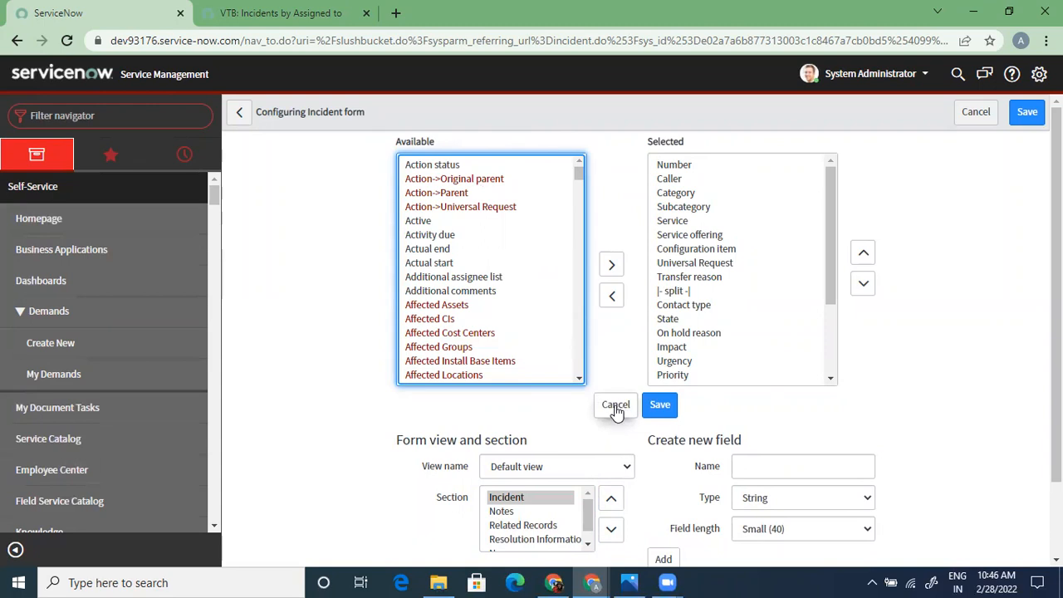
left_click_drag(580, 173, 579, 268)
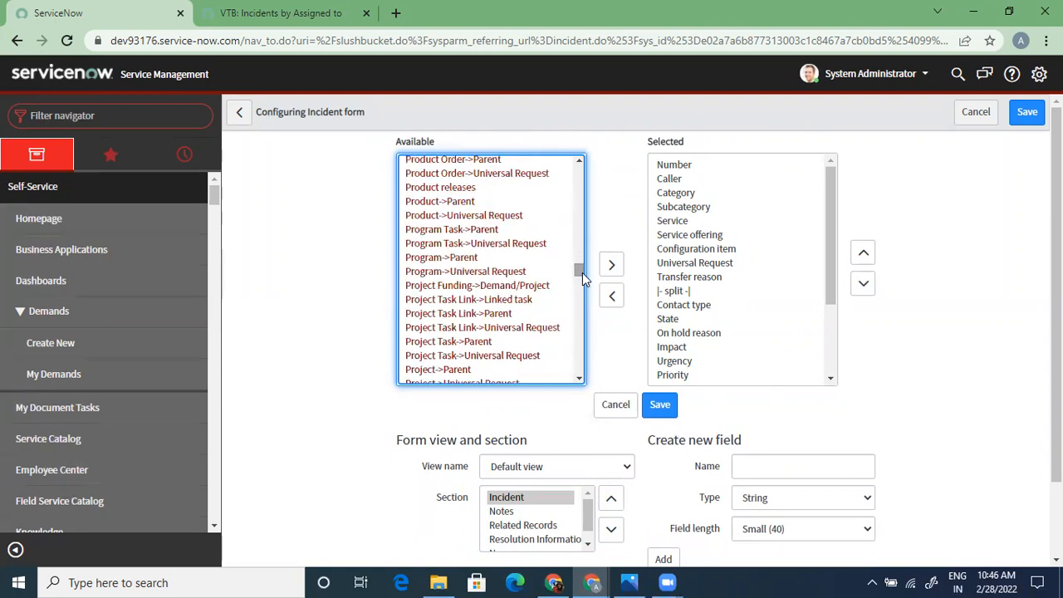
left_click(620, 405)
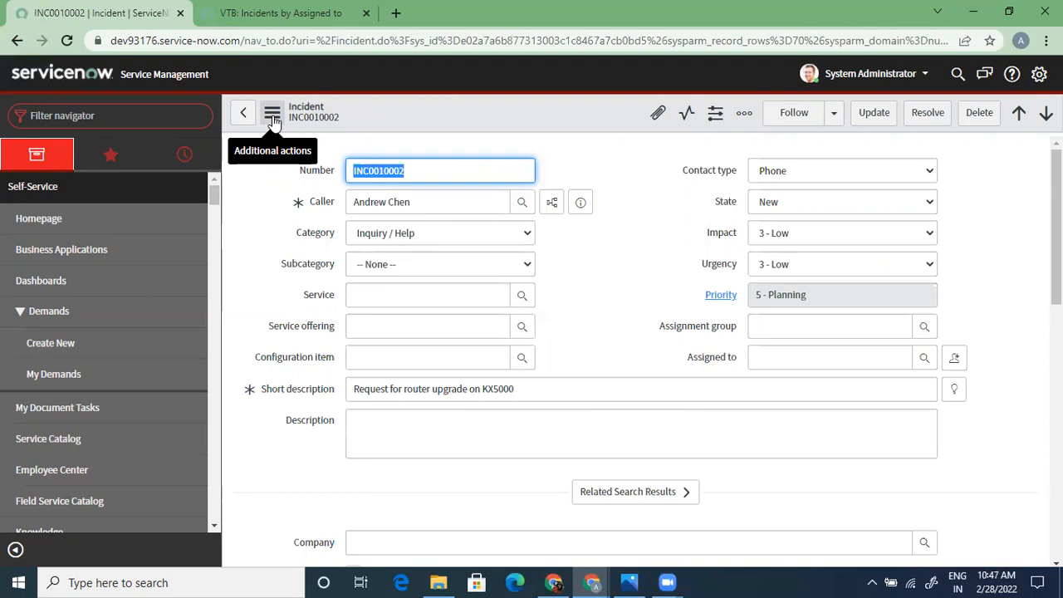
Step: Open Form Design for the incident form's default view, and return to the incident record
left_click(271, 116)
mouse_move(366, 419)
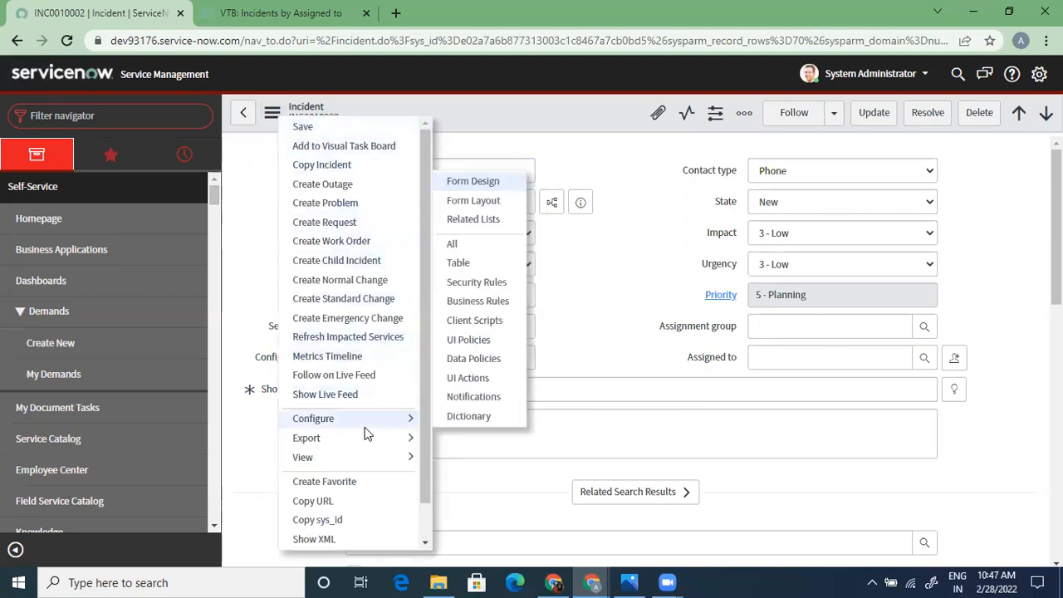
left_click(486, 181)
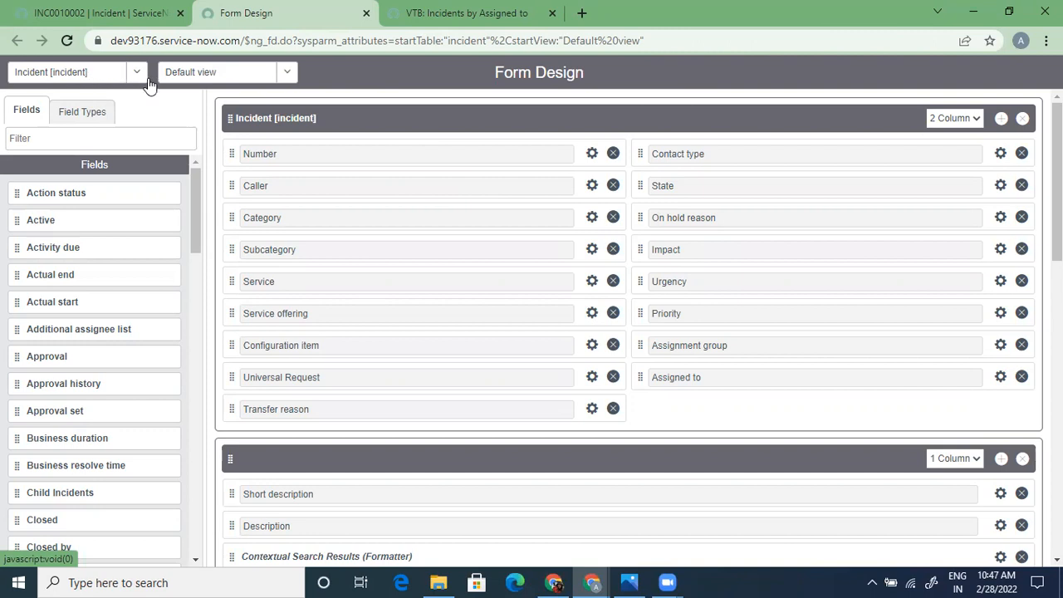
left_click(131, 13)
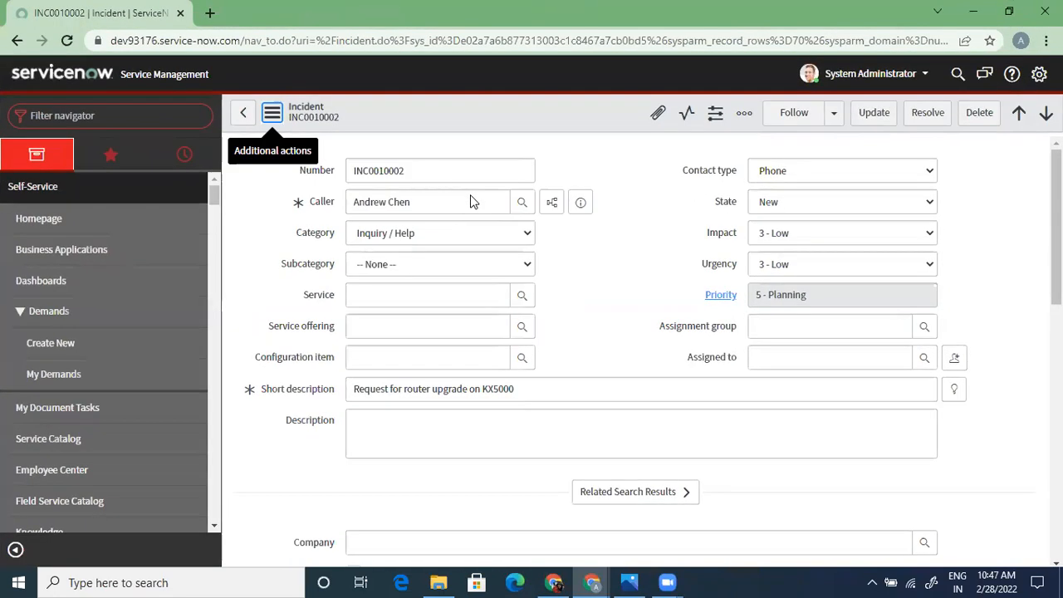
Step: Check the list of views on the incident form, and display the Major incidents view in Form Design
left_click(273, 113)
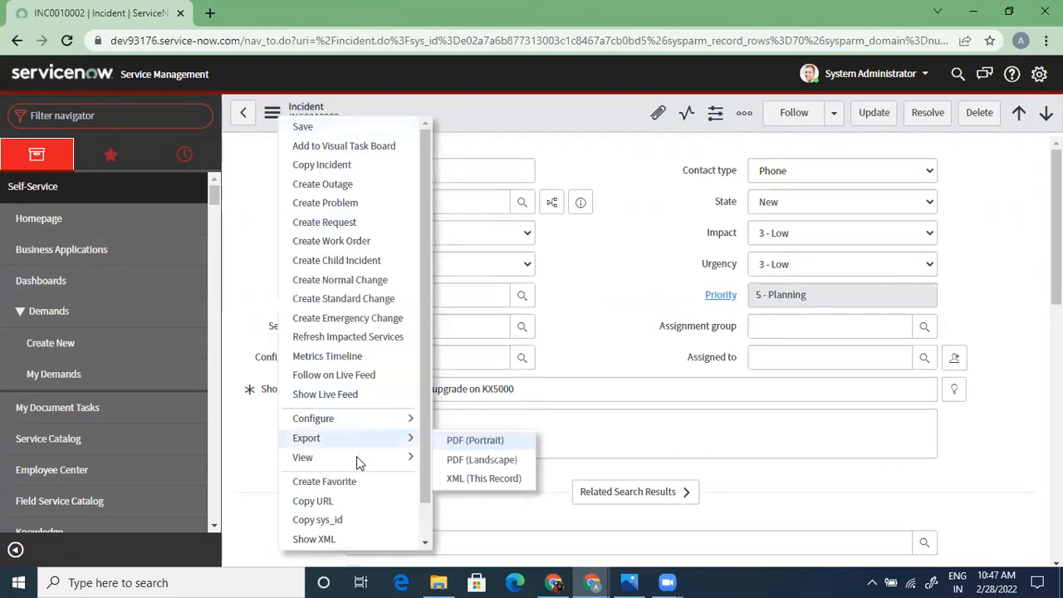
mouse_move(366, 458)
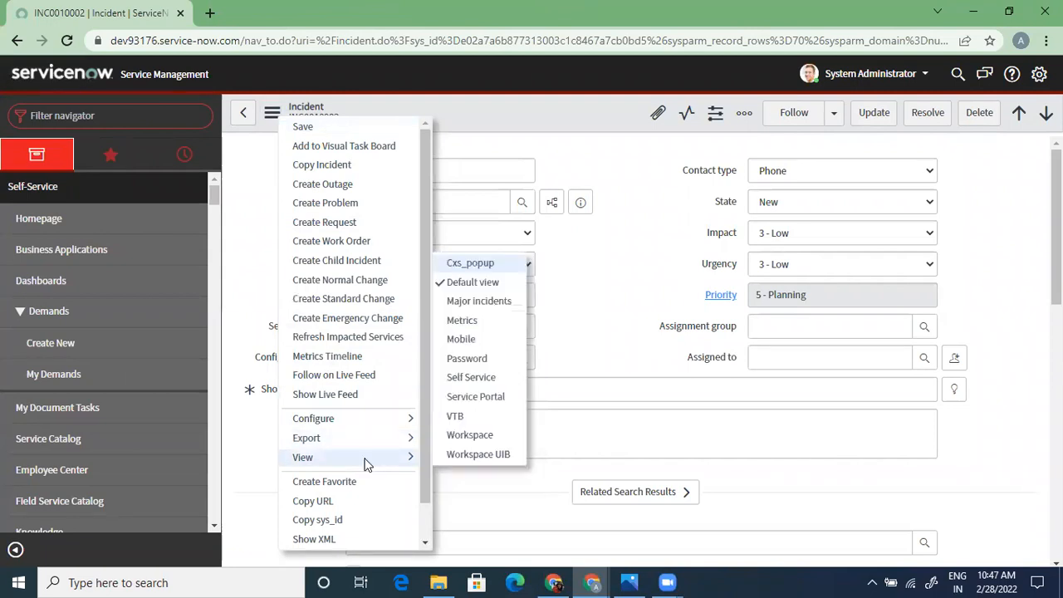
left_click(587, 309)
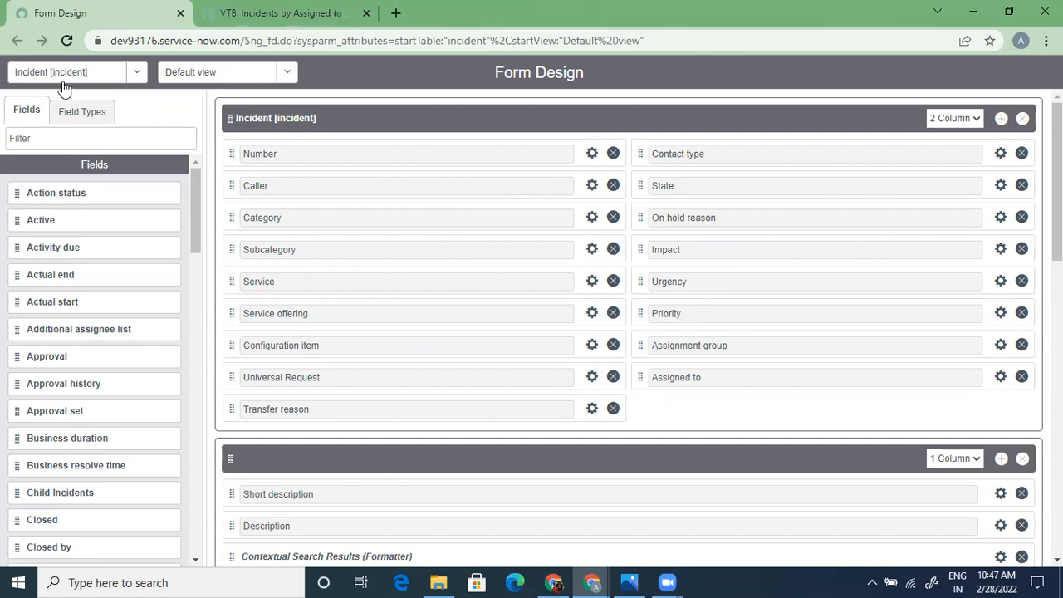
left_click(151, 80)
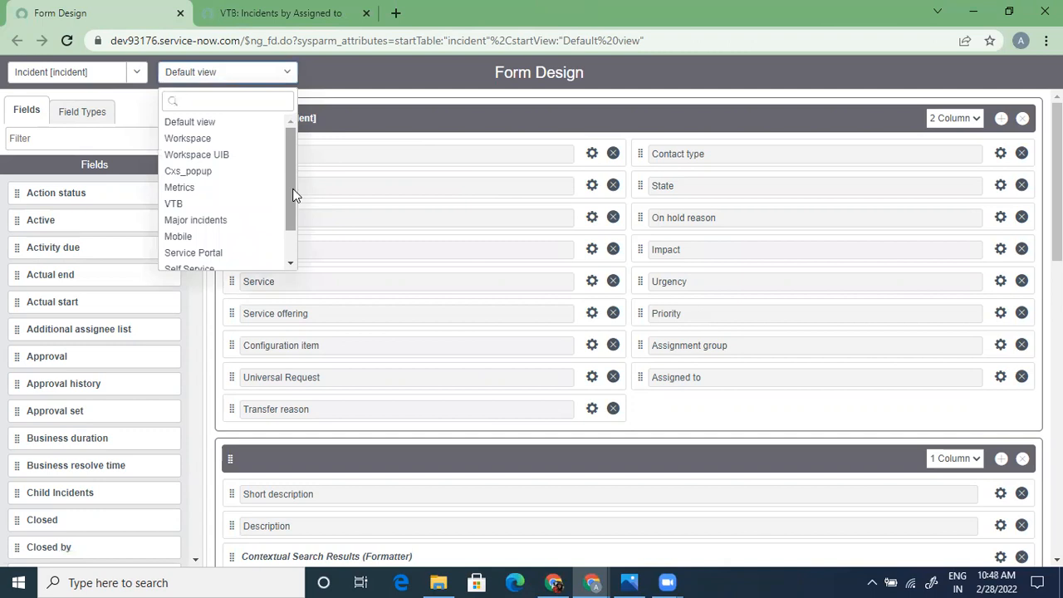
left_click(234, 221)
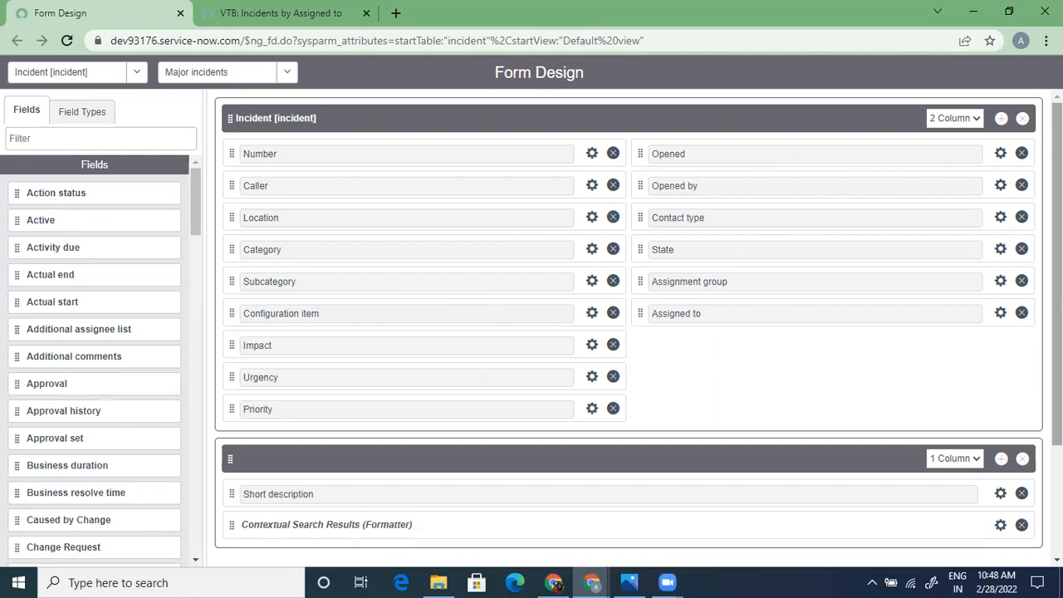
Step: Move the Impact and Urgency fields to the end of the second column in the Incident section
scroll(629, 322, "down", 2)
scroll(629, 322, "up", 2)
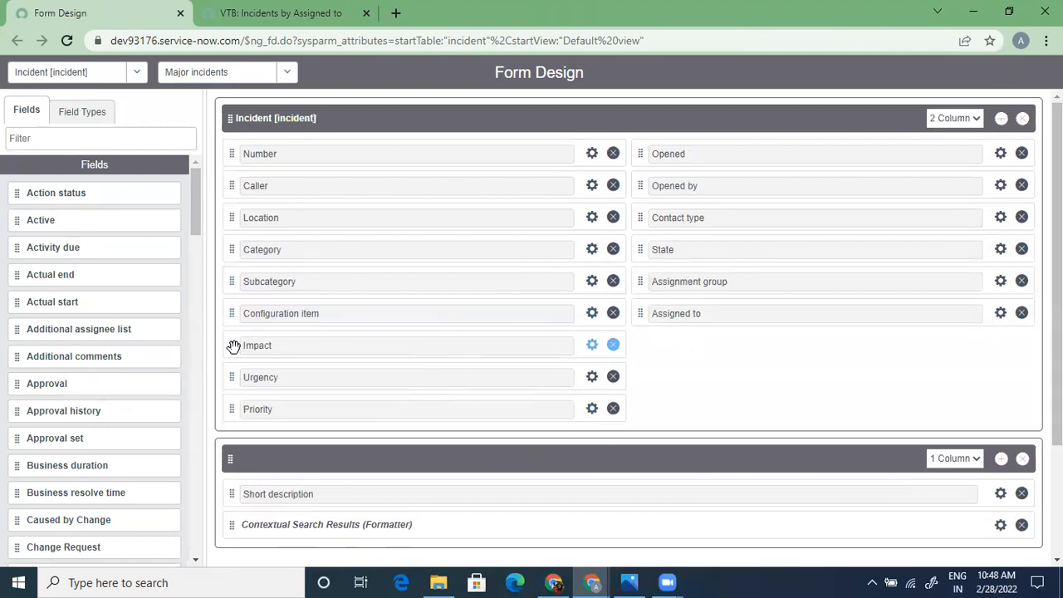
left_click_drag(235, 345, 644, 344)
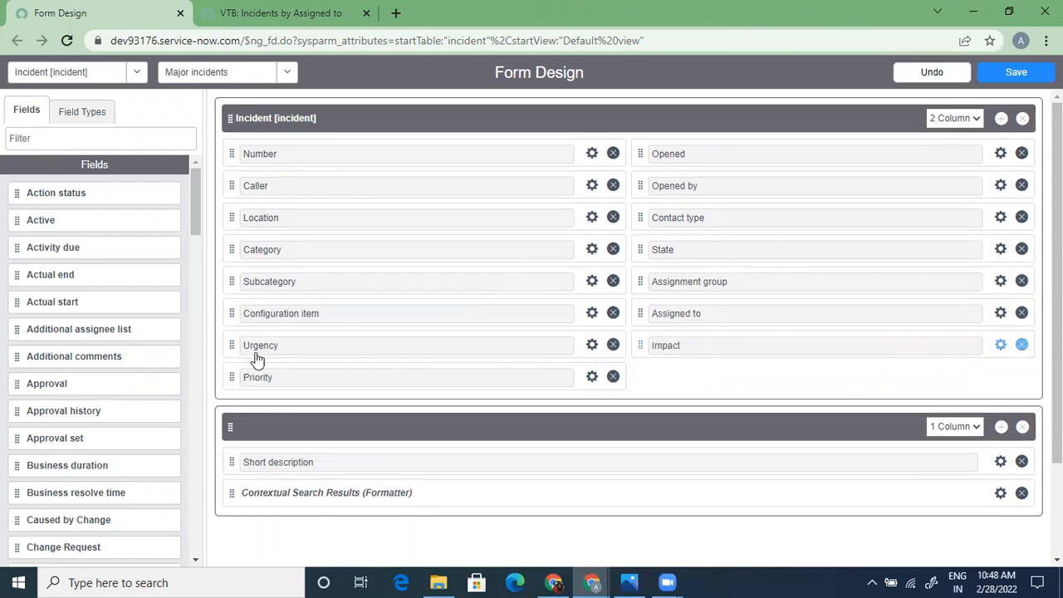
left_click_drag(233, 342, 628, 373)
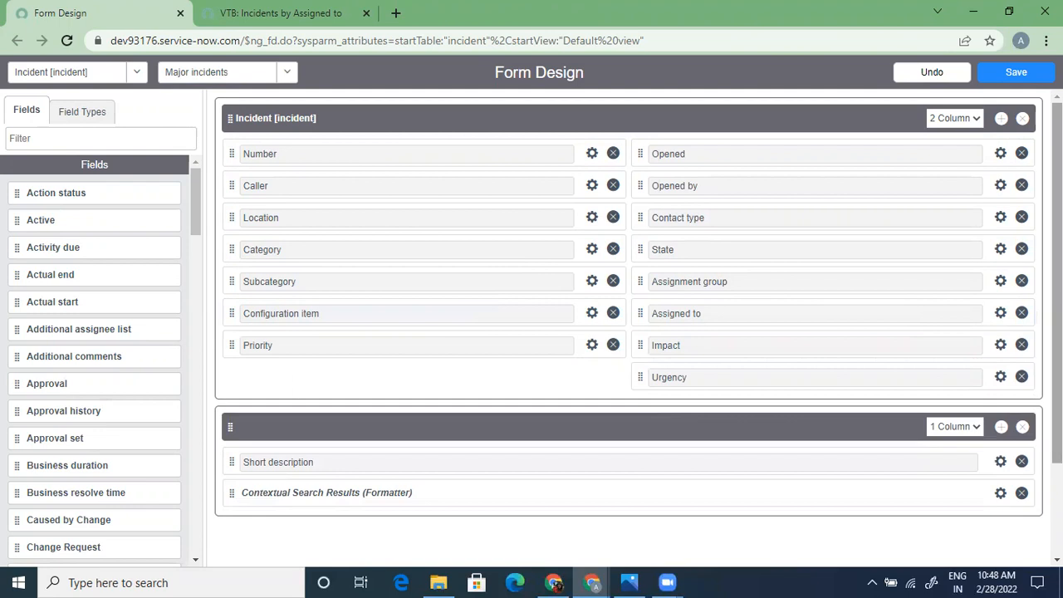
Step: Add a two-column section below the Incident section and name it Training Major Incidents
left_click(1002, 119)
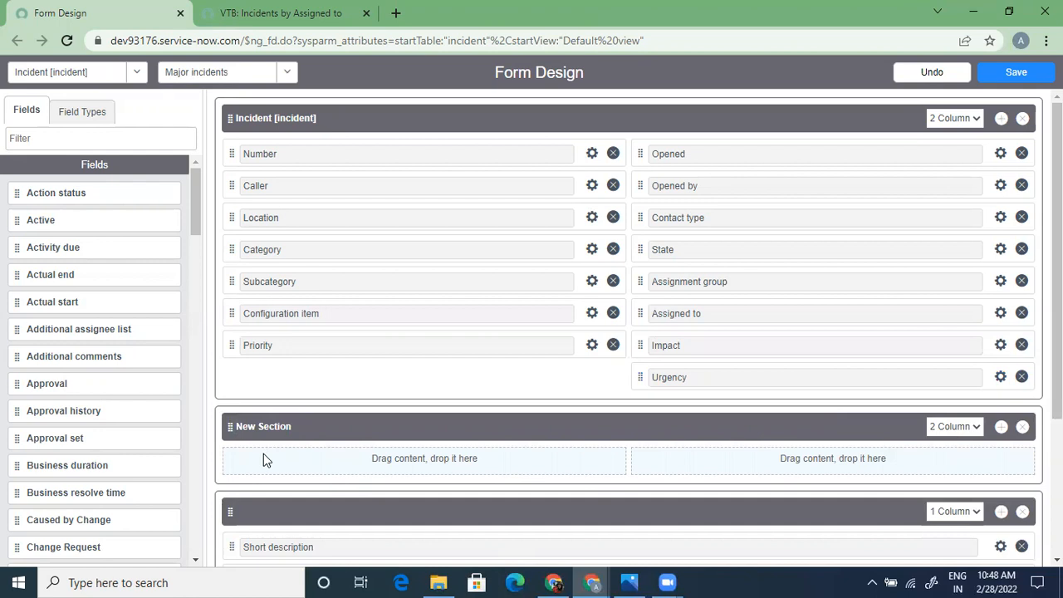
left_click(237, 427)
left_click_drag(315, 426, 223, 420)
type("Tr")
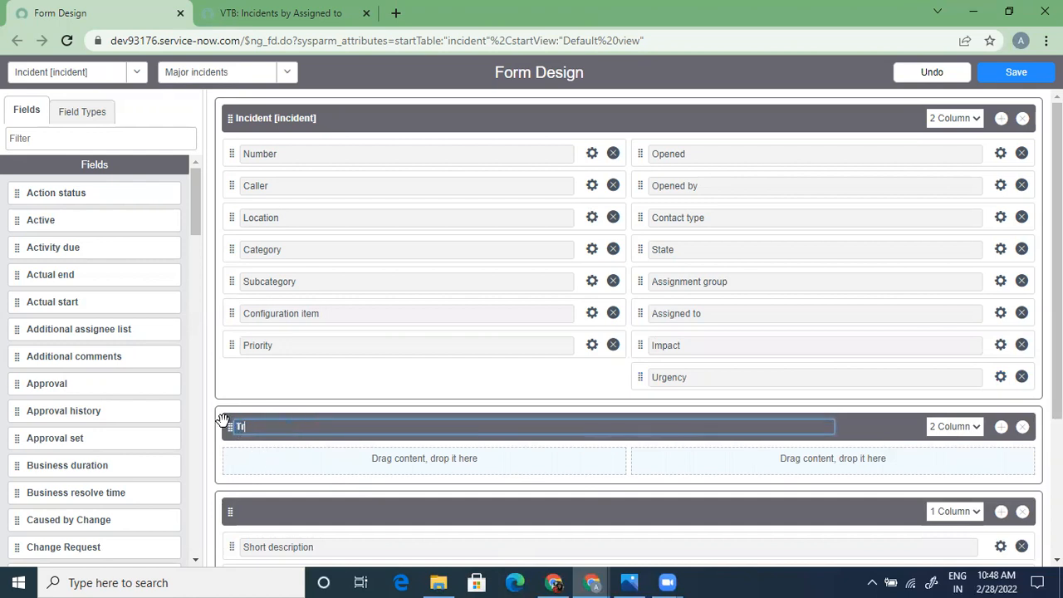
type("aining Major Incidents")
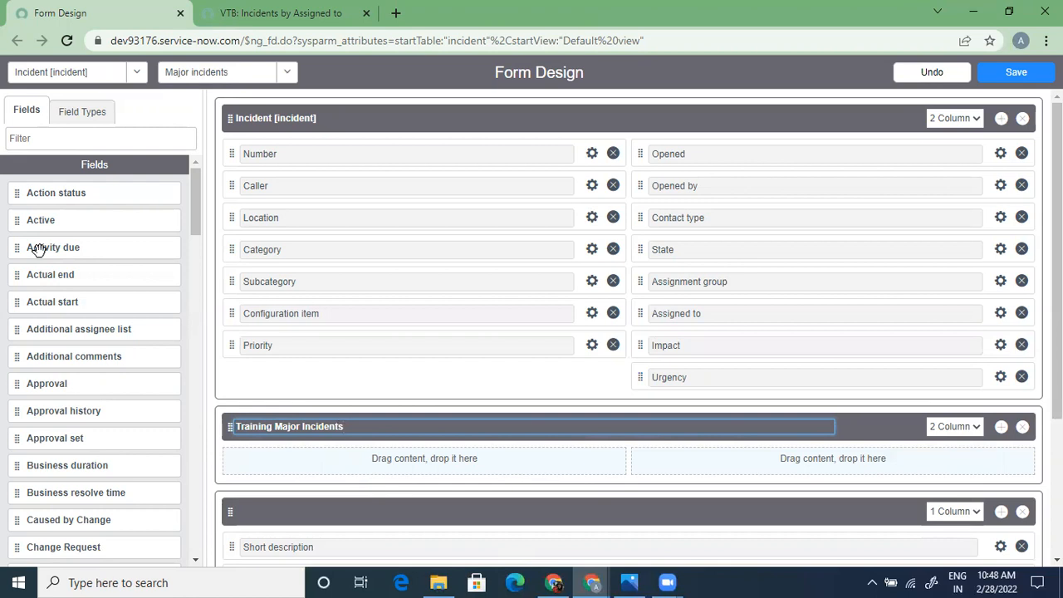
Step: Add Business duration to the first column and Incident state to the second column of the Training Major Incidents section
left_click_drag(196, 205, 194, 257)
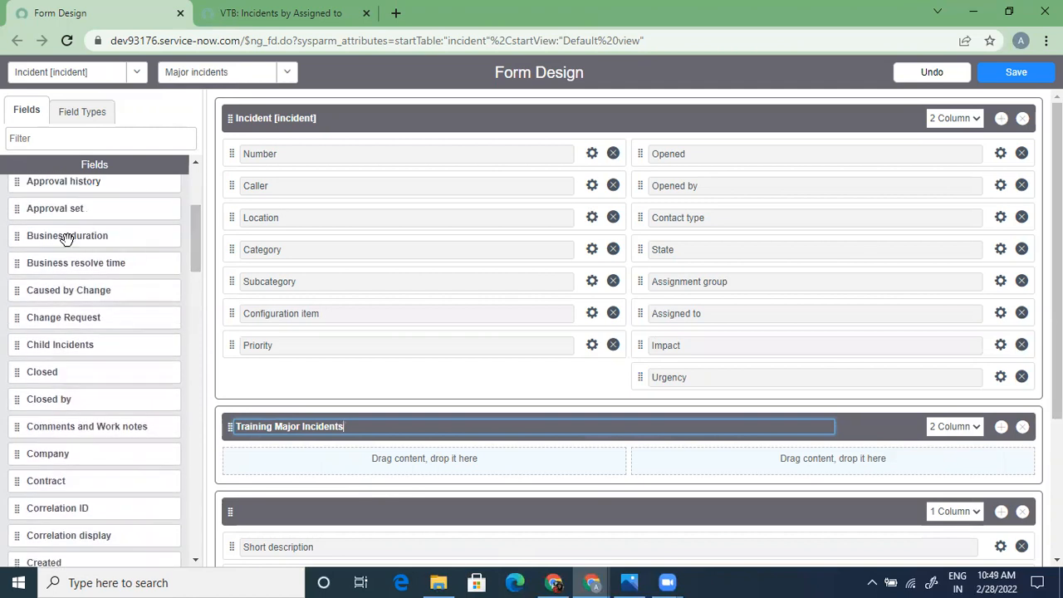
left_click_drag(15, 236, 254, 462)
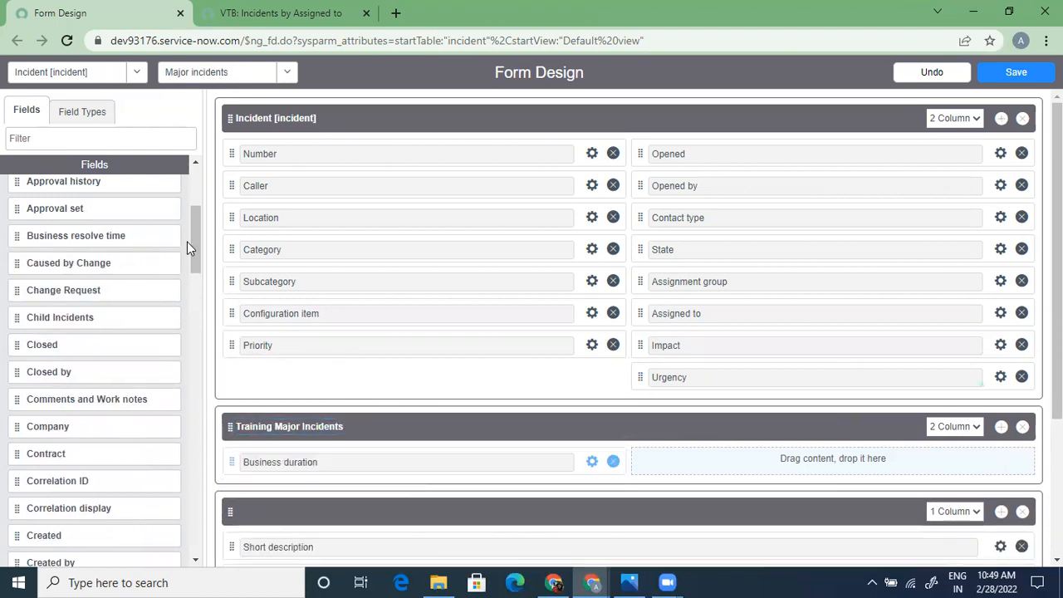
left_click_drag(192, 245, 198, 363)
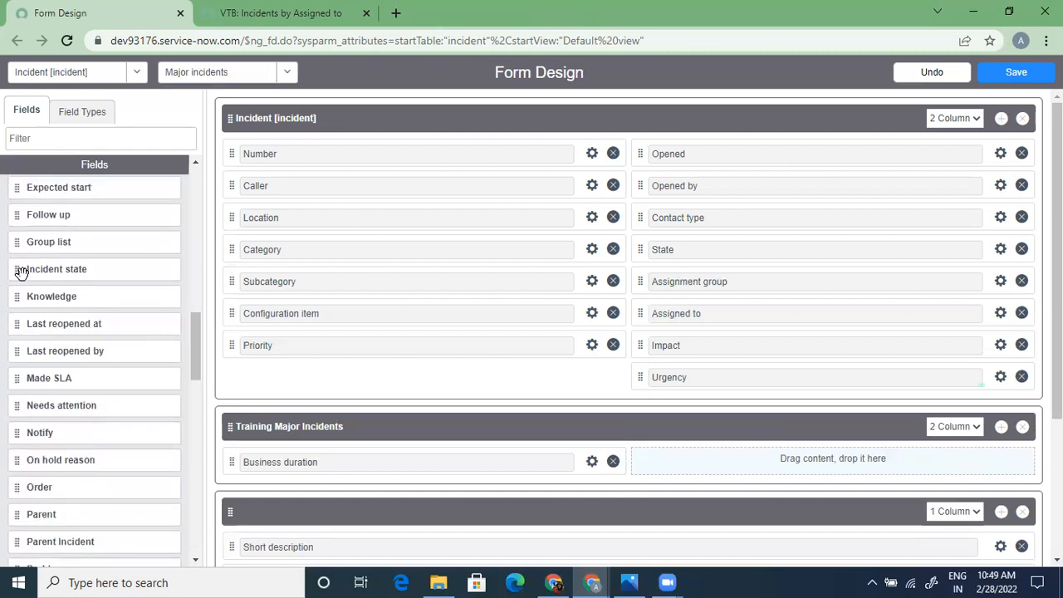
left_click_drag(20, 272, 657, 462)
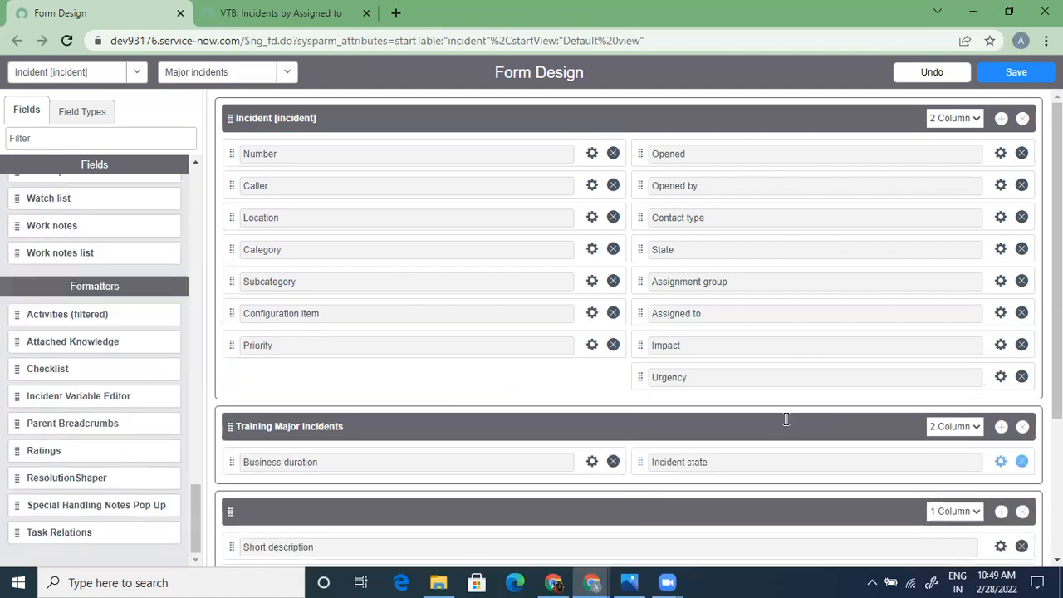
scroll(629, 332, "down", 2)
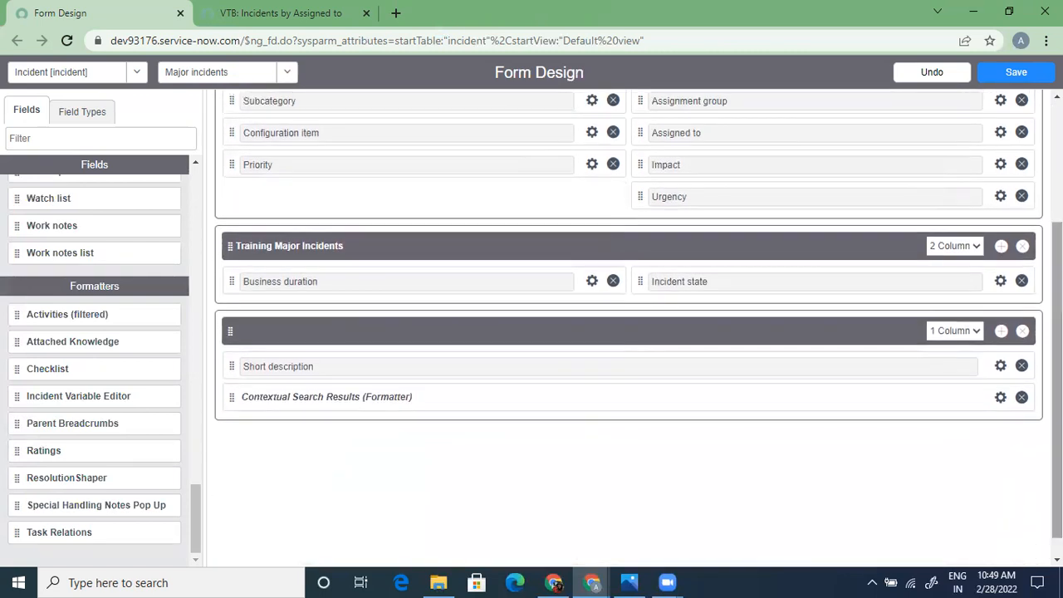
scroll(629, 332, "up", 2)
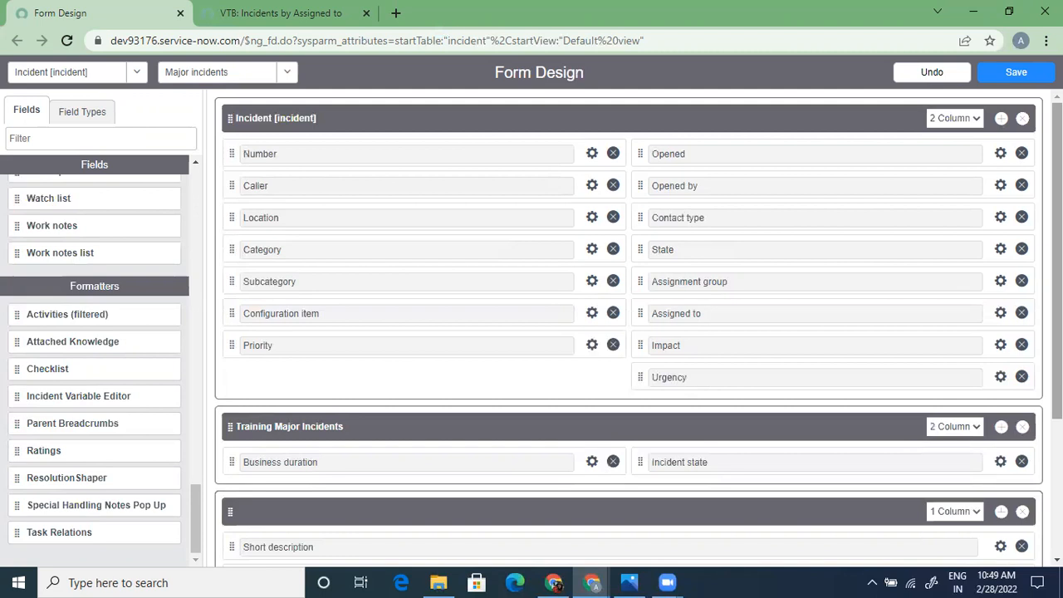
scroll(629, 332, "down", 2)
scroll(629, 332, "up", 2)
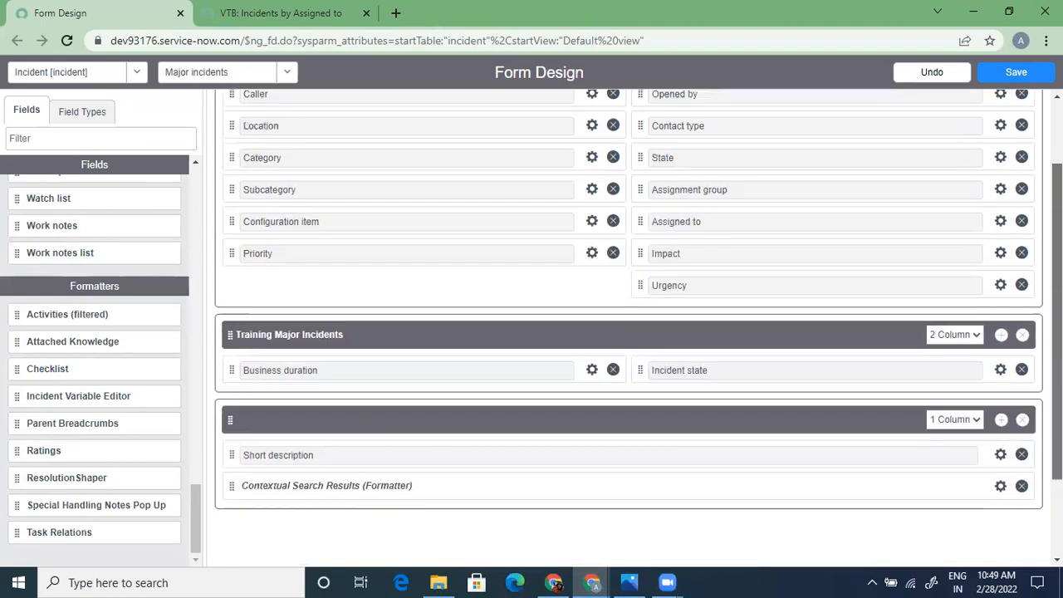
left_click_drag(197, 504, 171, 164)
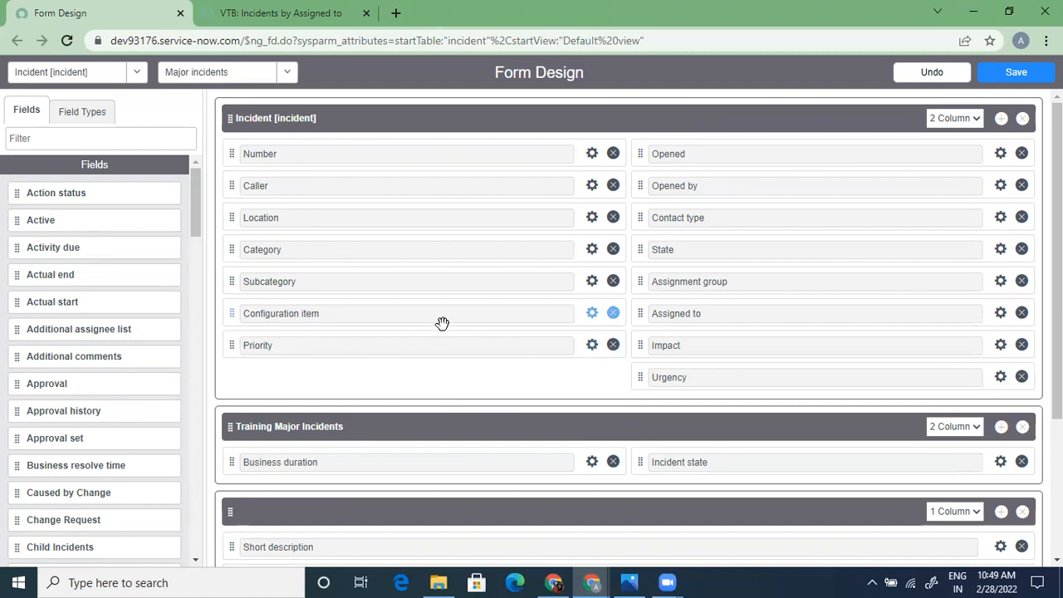
Step: Change the Priority field's label to Priority_New and make the field mandatory rather than read-only
left_click(592, 345)
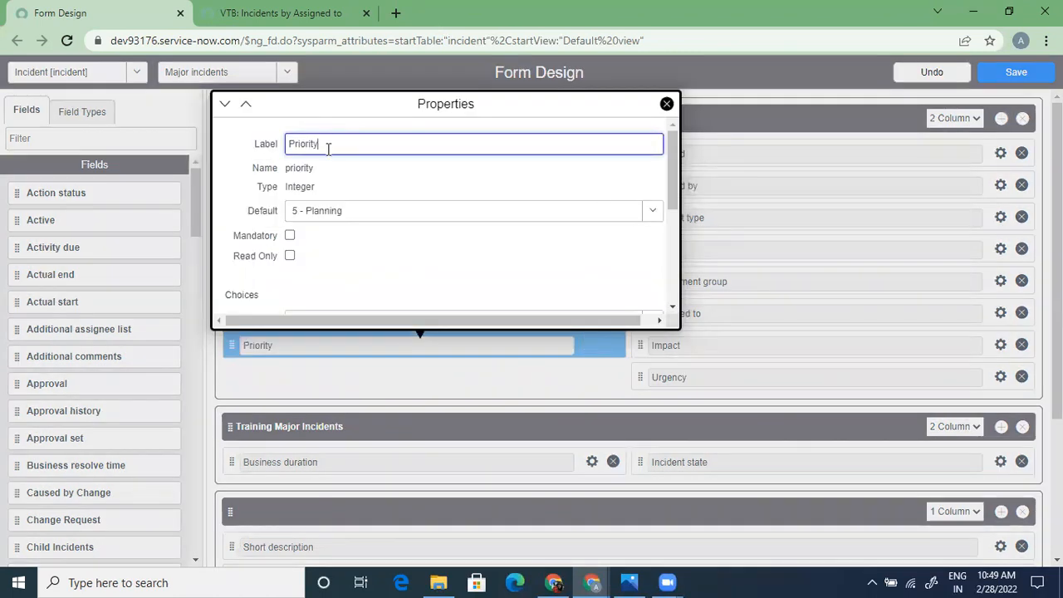
type("_New")
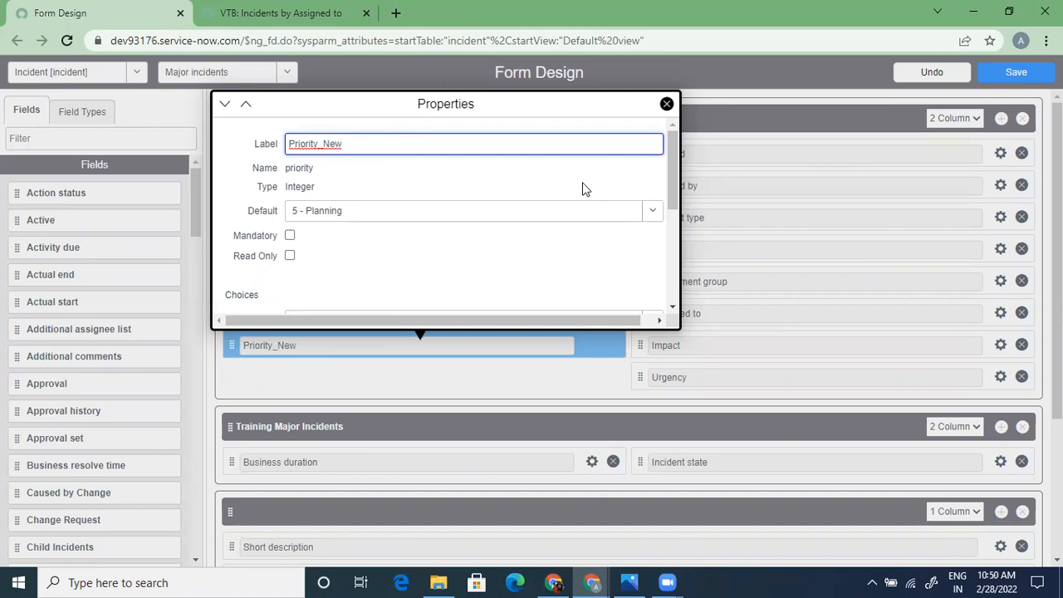
mouse_move(671, 178)
left_mouse_down()
mouse_move(671, 216)
mouse_move(671, 168)
left_mouse_up()
left_click(289, 236)
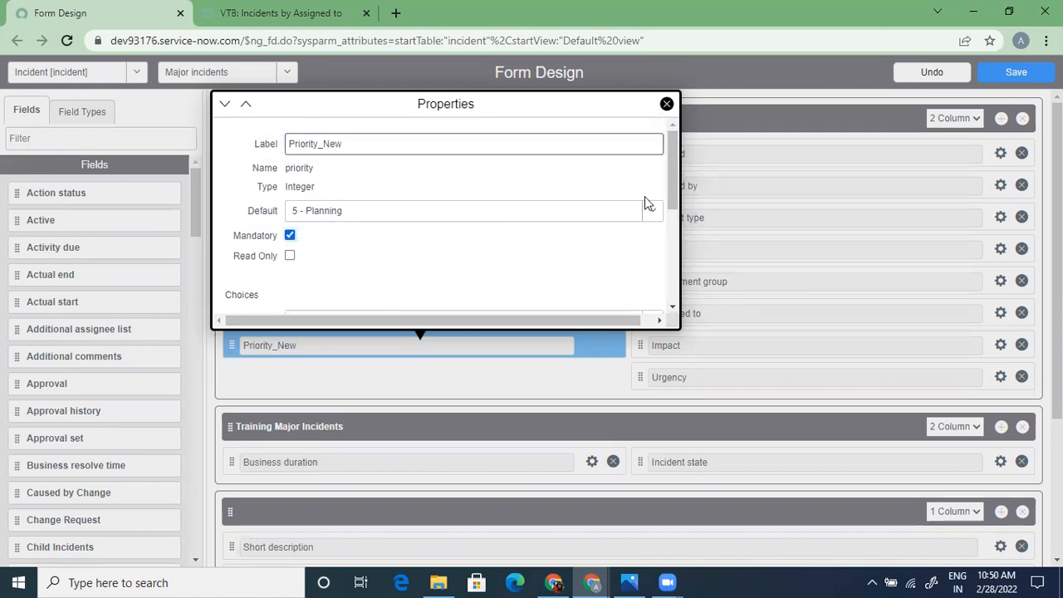
left_click(289, 256)
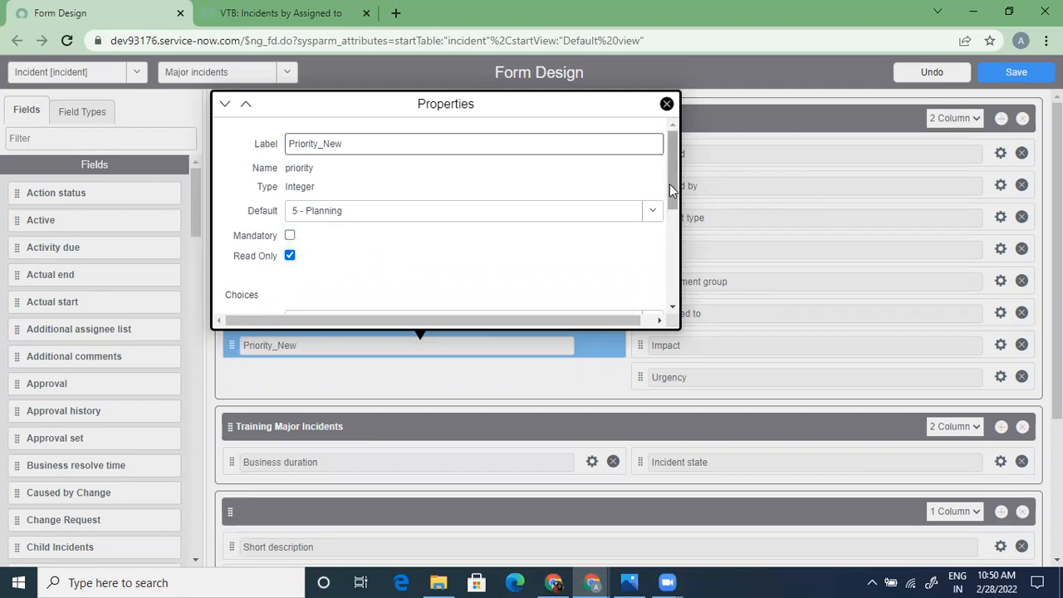
left_click(289, 237)
Step: Add the choice 6 - Testing with value 6 after 5 - Planning in the Priority_New field's choices
left_click_drag(675, 200, 674, 282)
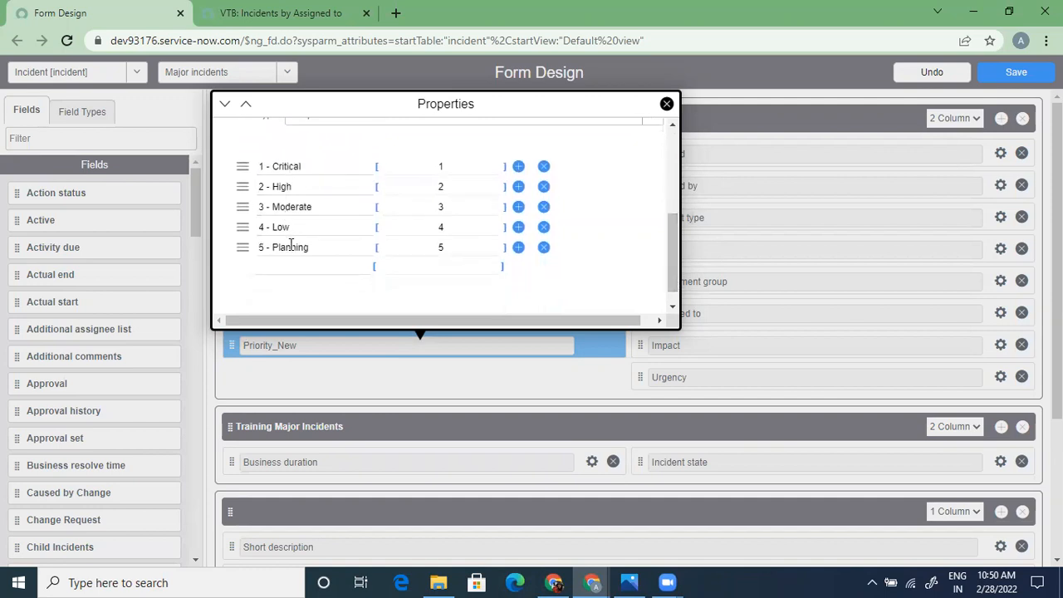
left_click(518, 249)
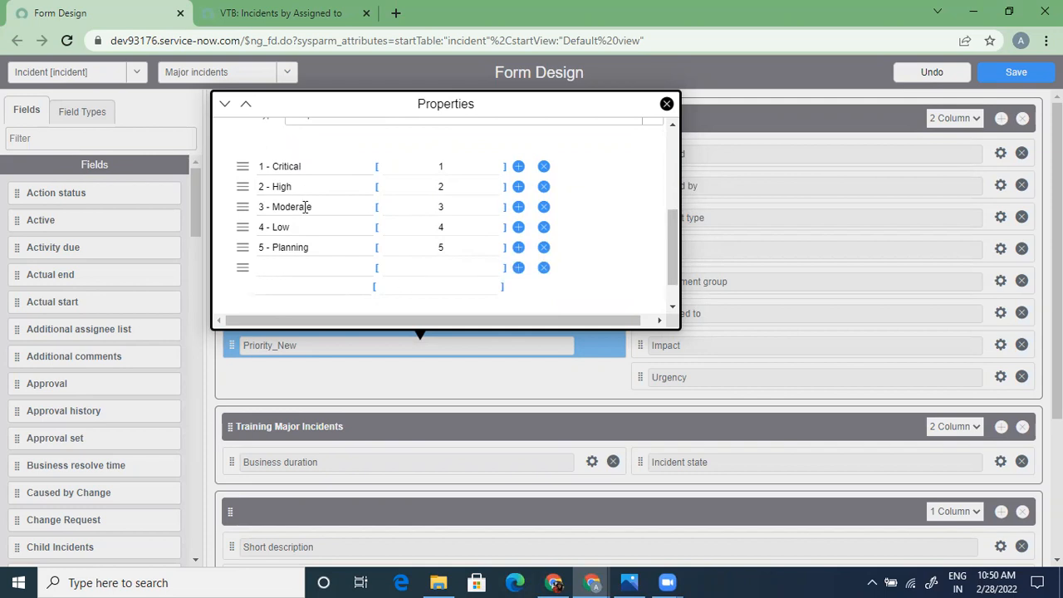
left_click(282, 264)
type("6 - ")
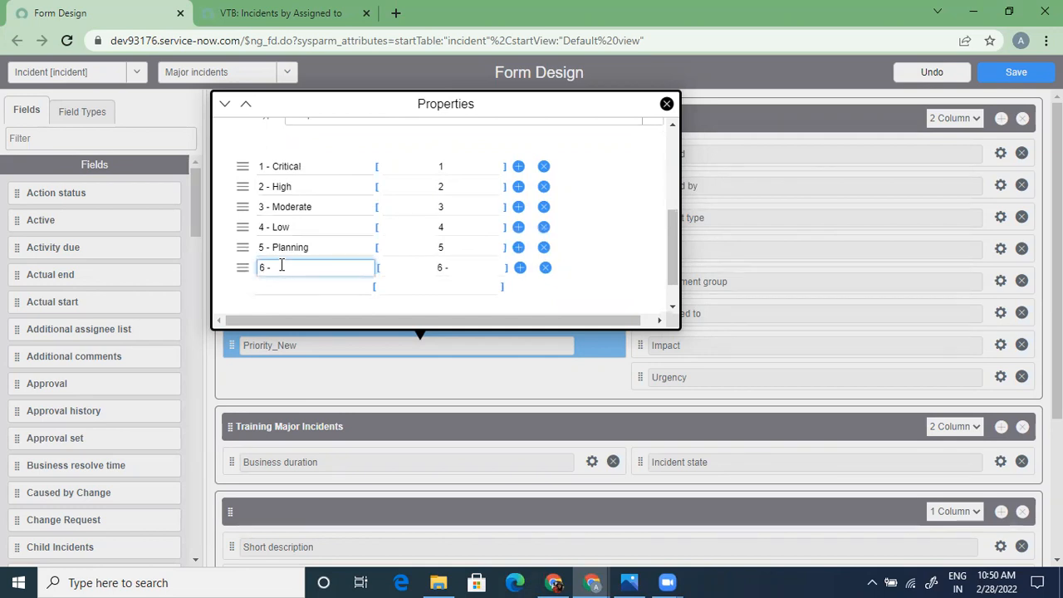
type("Testing")
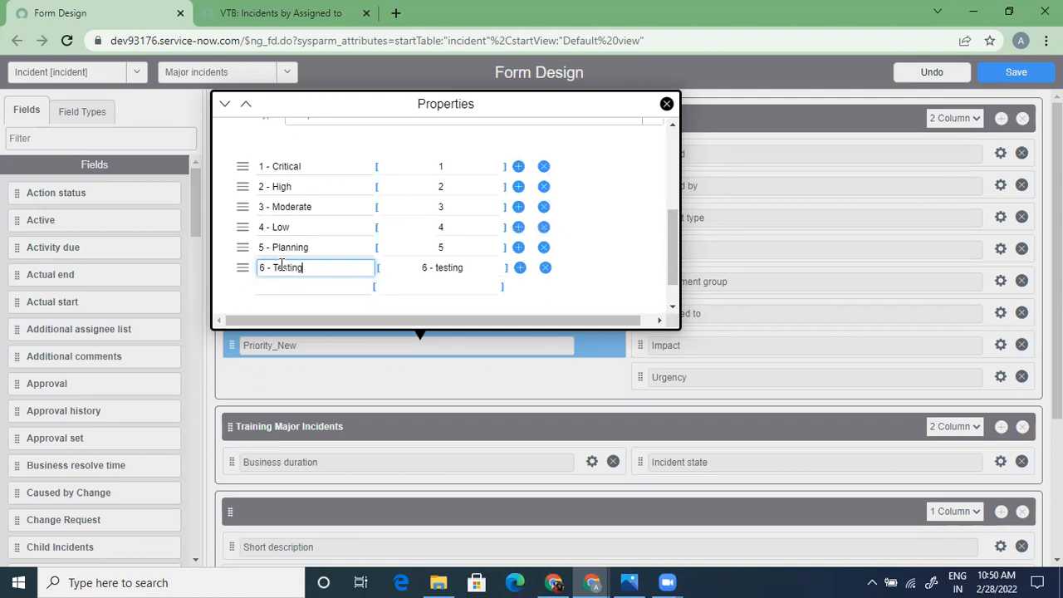
left_click(470, 267)
key("BackSpace")
key("BackSpace")
key("BackSpace")
key("BackSpace")
key("BackSpace")
key("BackSpace")
key("BackSpace")
key("BackSpace")
key("BackSpace")
key("BackSpace")
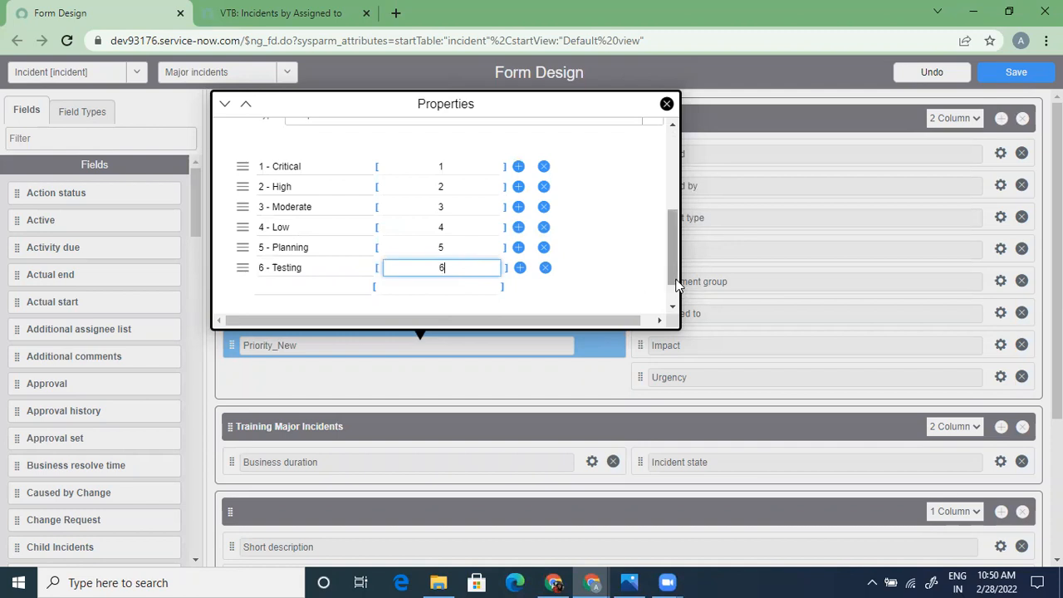
Step: Set the Priority_New field's default to 1 - Critical, and check the choice type options, keeping Dropdown with none
left_click_drag(674, 274, 673, 178)
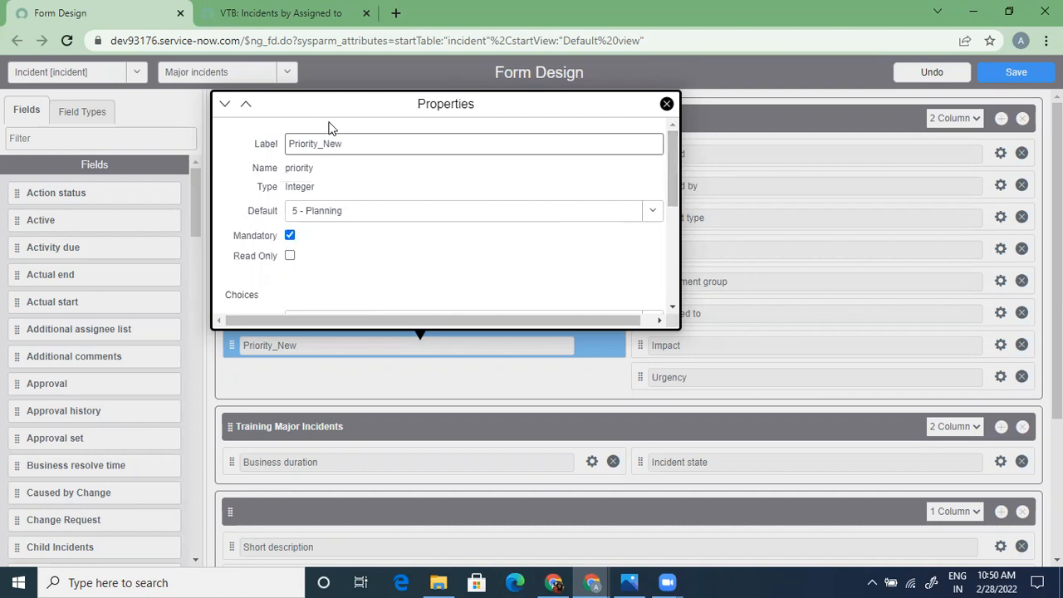
left_click(653, 215)
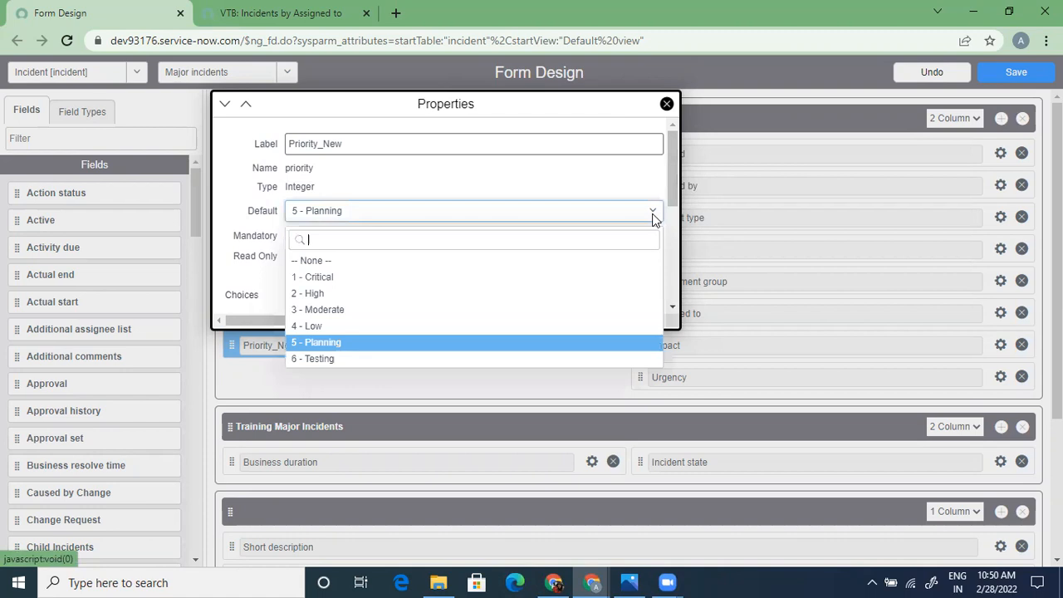
left_click(399, 283)
left_click_drag(673, 176, 665, 261)
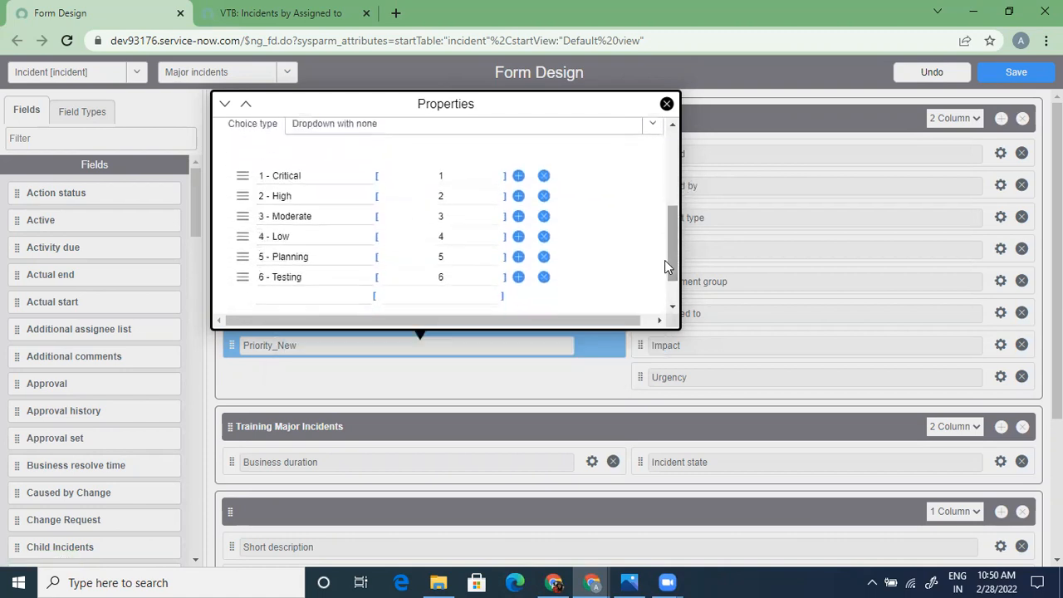
left_click(653, 126)
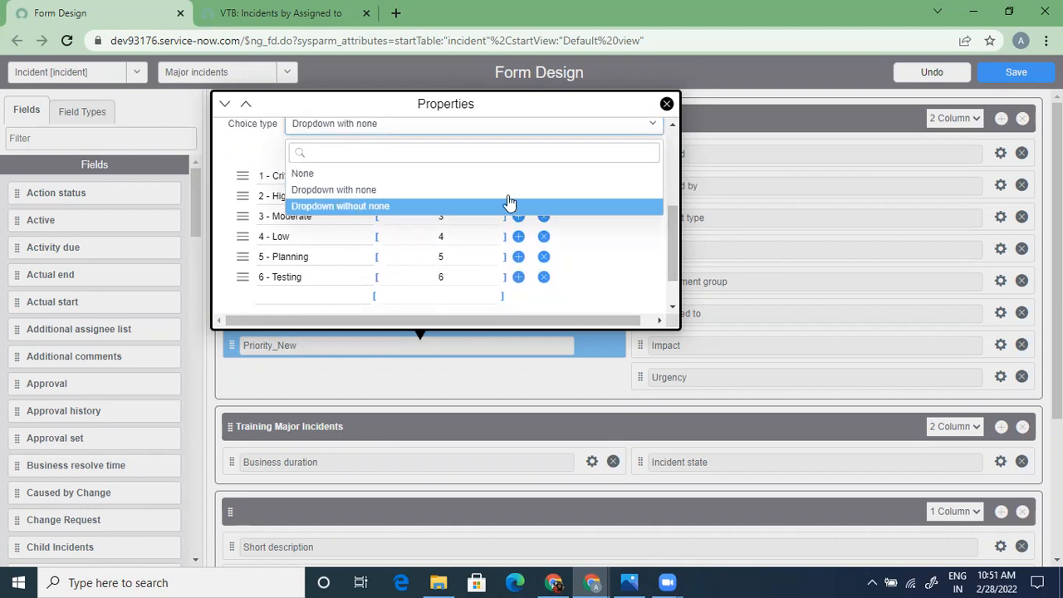
scroll(288, 260, "up", 1)
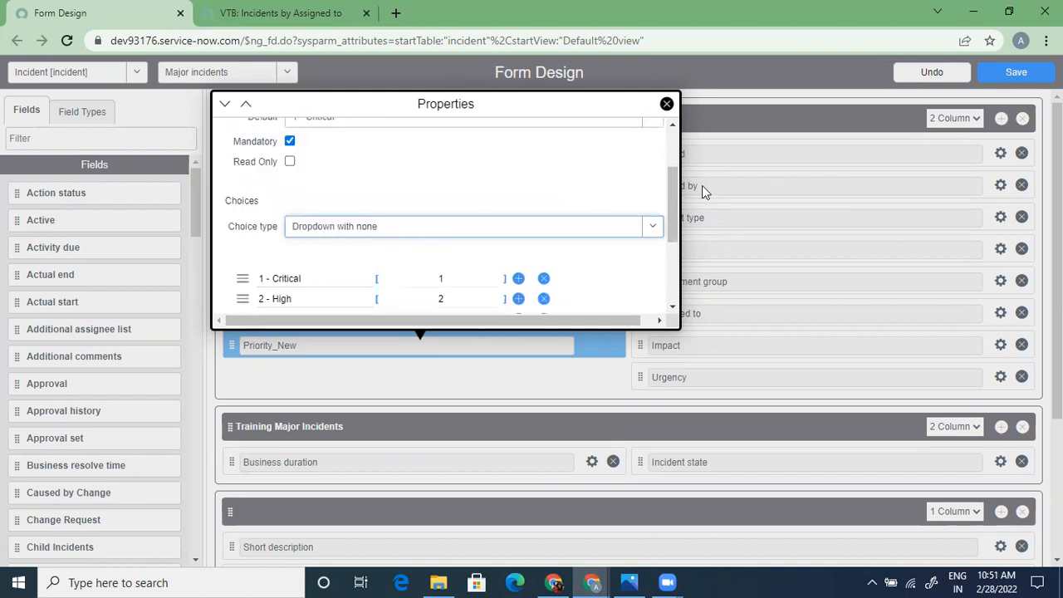
Step: Close the Priority_New field's properties and save the Major incidents form design
left_click_drag(677, 214, 677, 179)
left_click(666, 106)
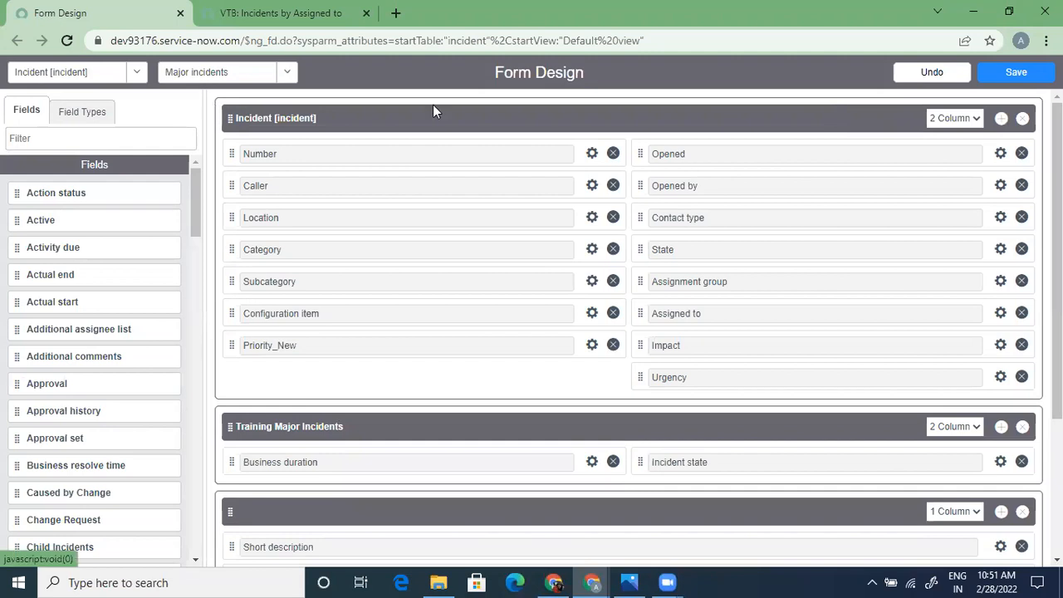
left_click(1026, 75)
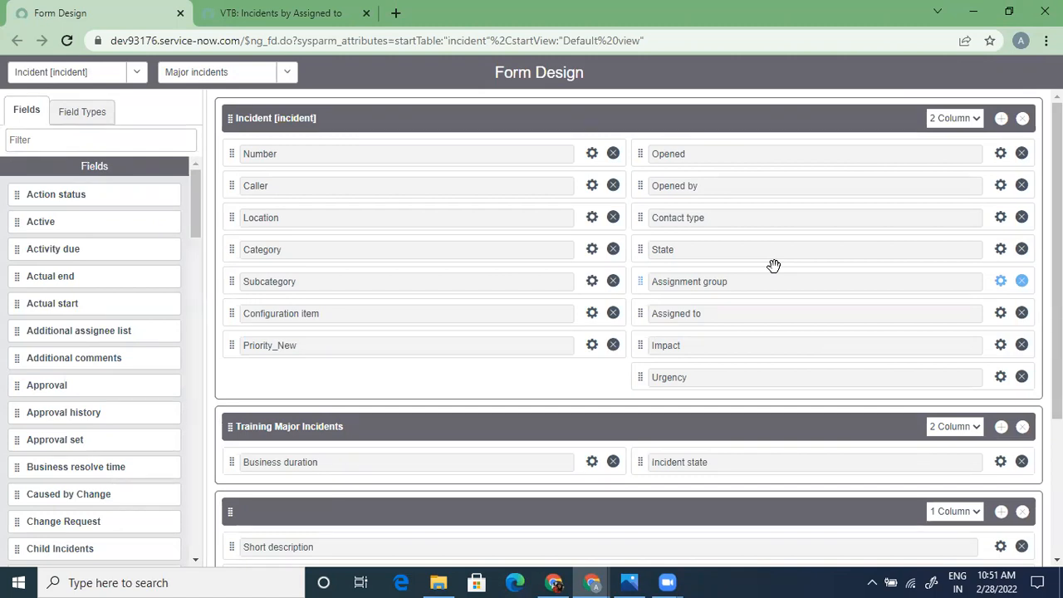
Step: Review the Assignment group field's properties without changing them, and return to the incident record
left_click(1001, 282)
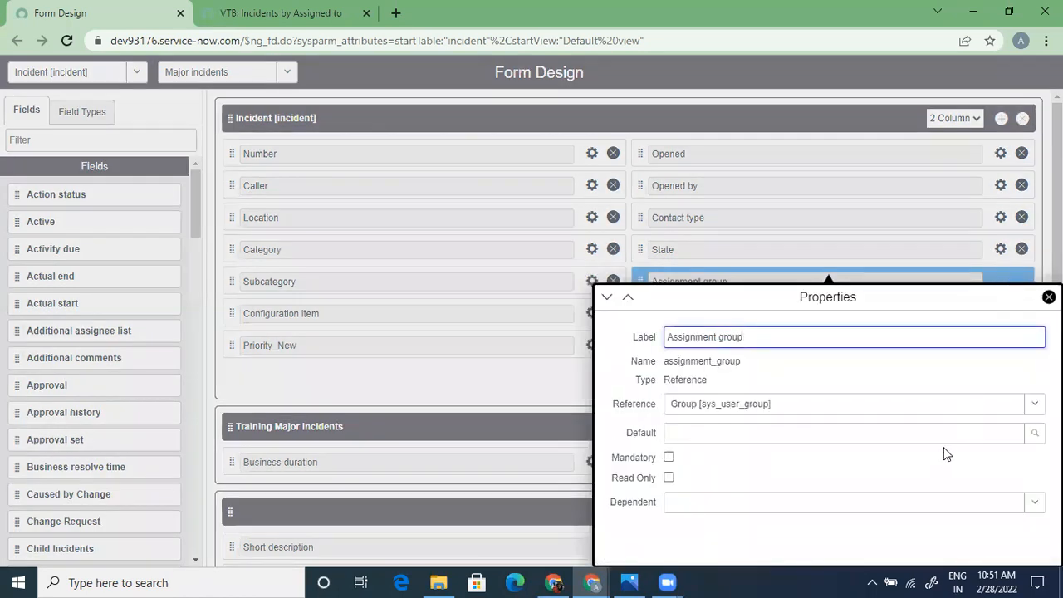
left_click(1048, 297)
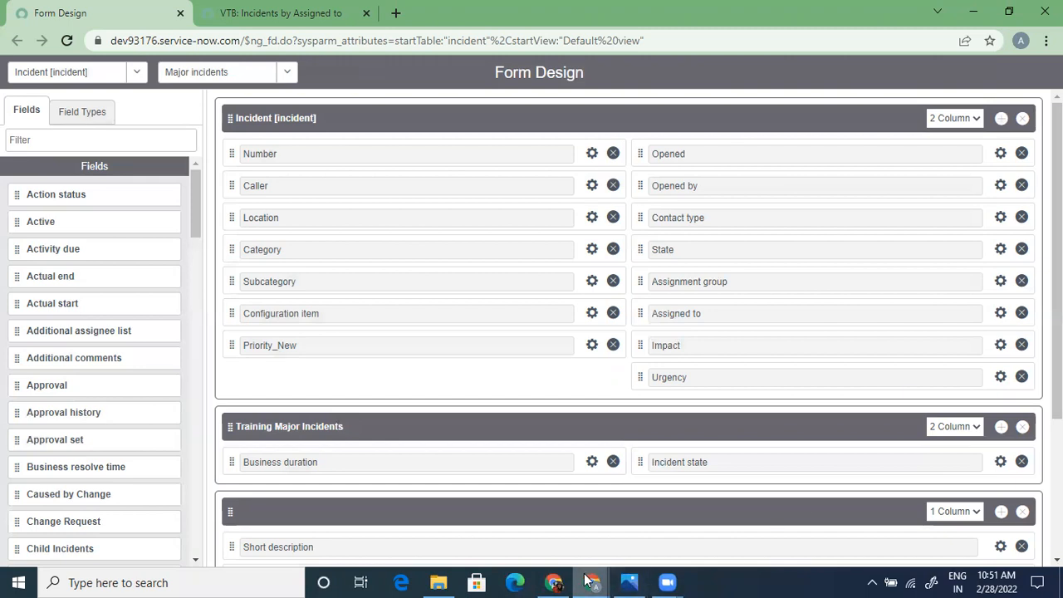
mouse_move(588, 580)
left_click(721, 529)
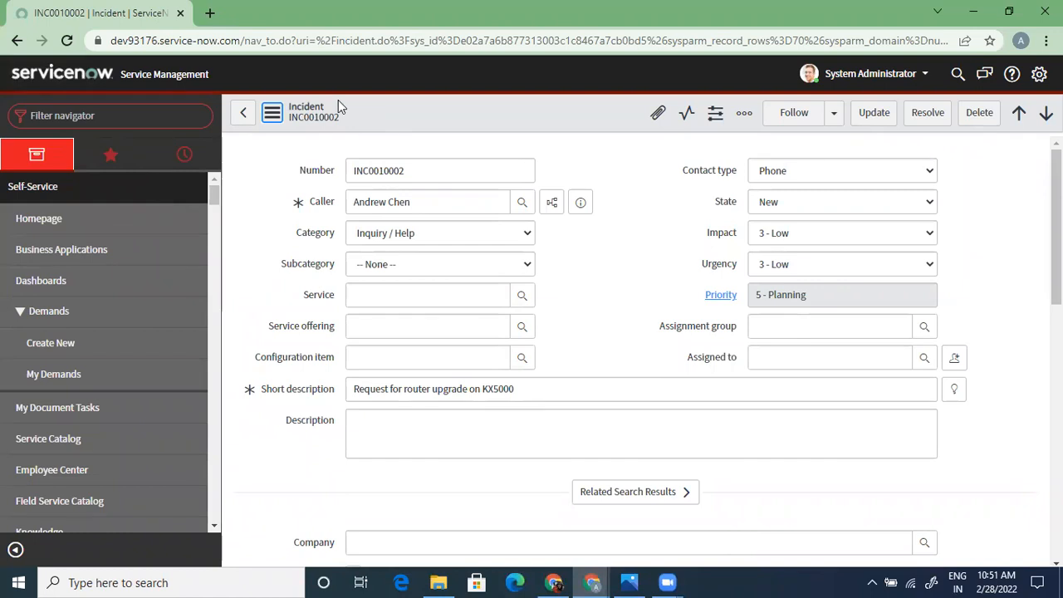
Step: Reload the incident form so it picks up the saved form design changes
left_click(272, 112)
left_click(298, 501)
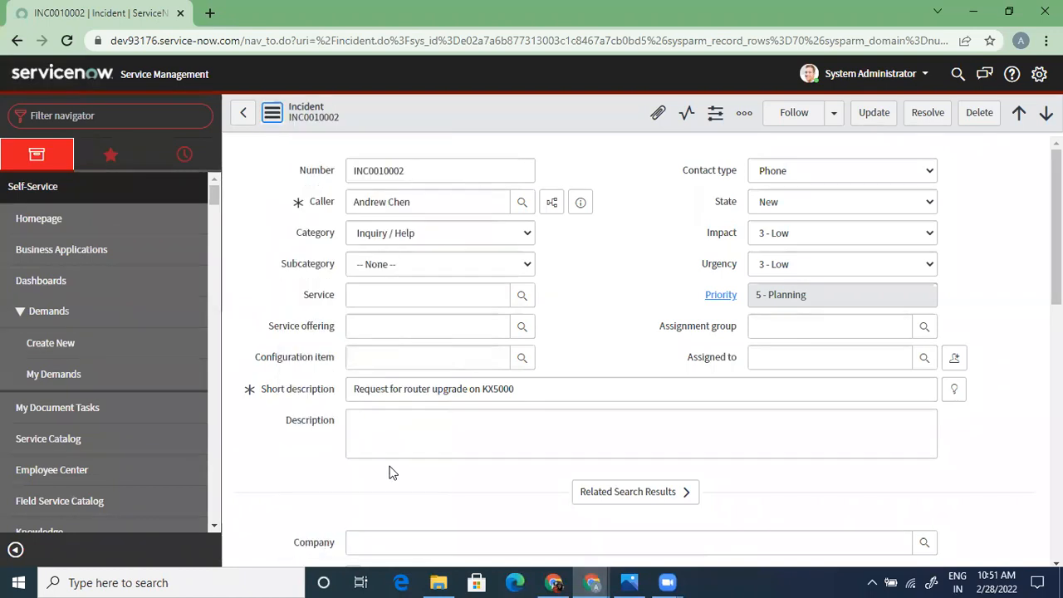
left_click(275, 114)
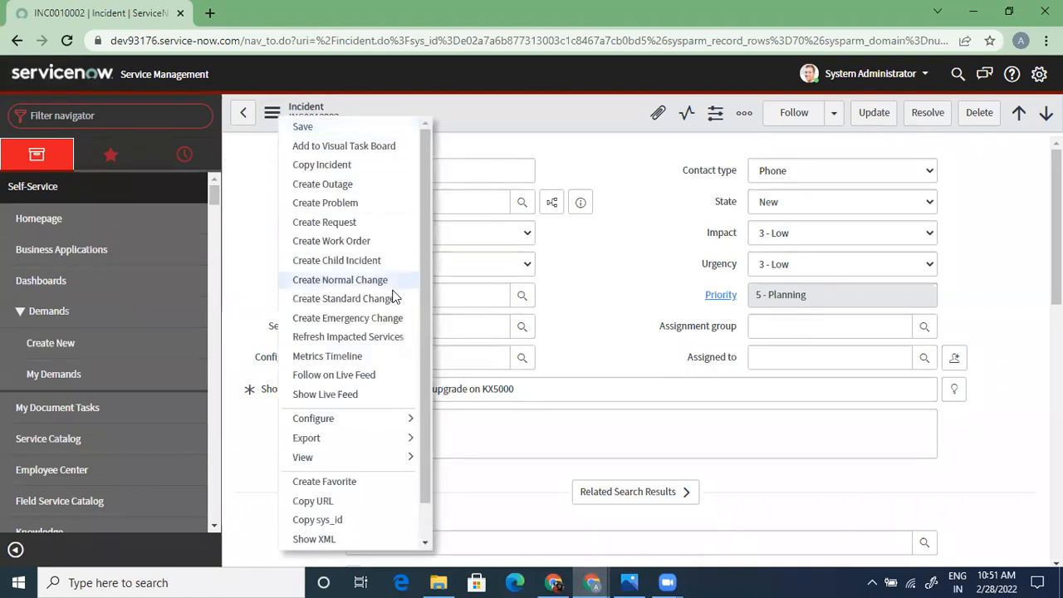
left_click_drag(424, 334, 424, 446)
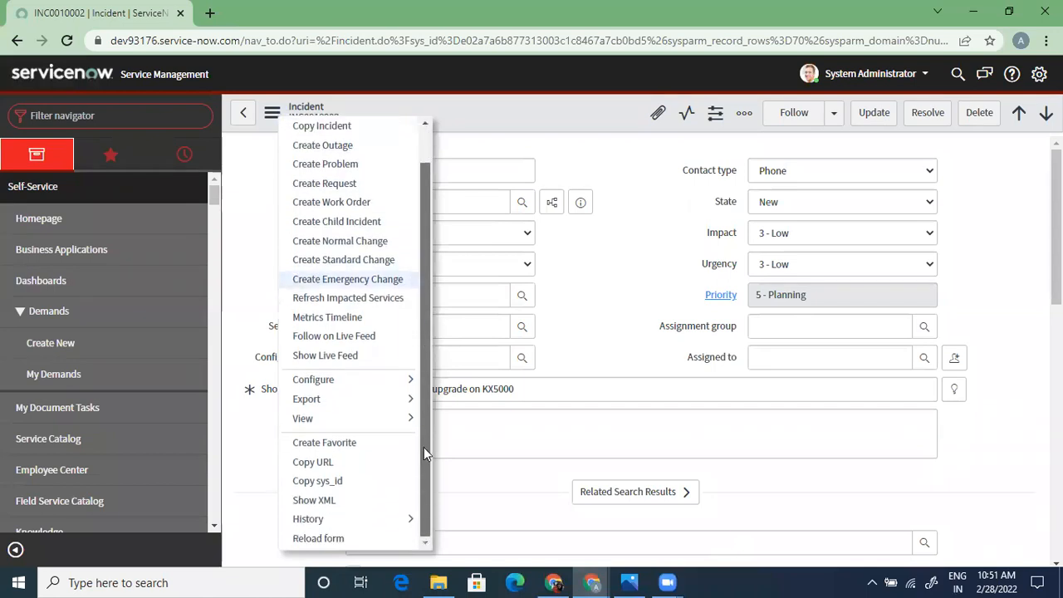
left_click(340, 539)
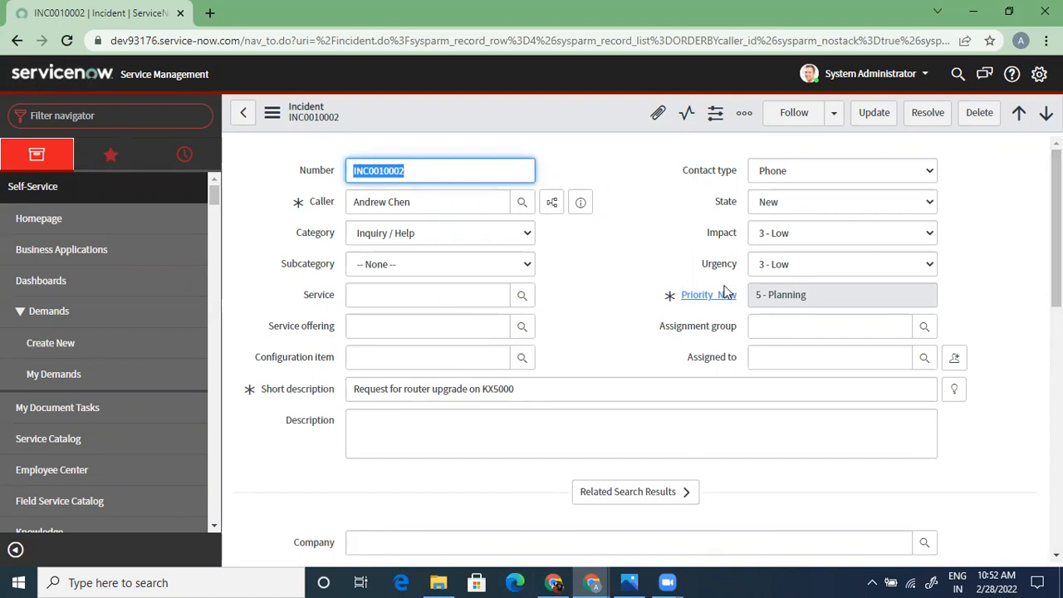
Step: Examine the reloaded form in the default view, checking the Priority_New field's label, mandatory marker and value
mouse_move(719, 302)
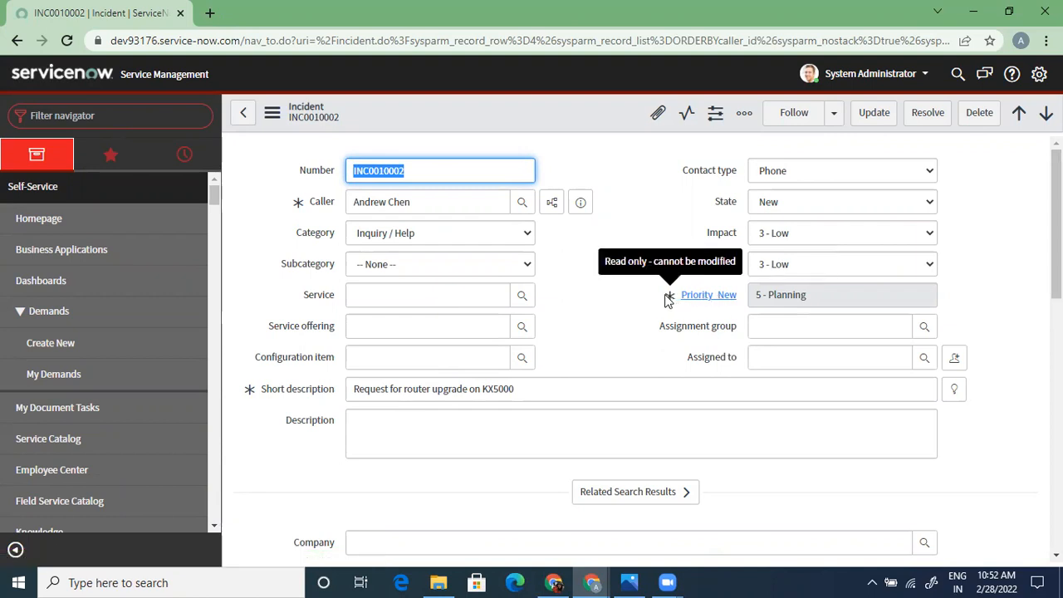
scroll(636, 349, "down", 10)
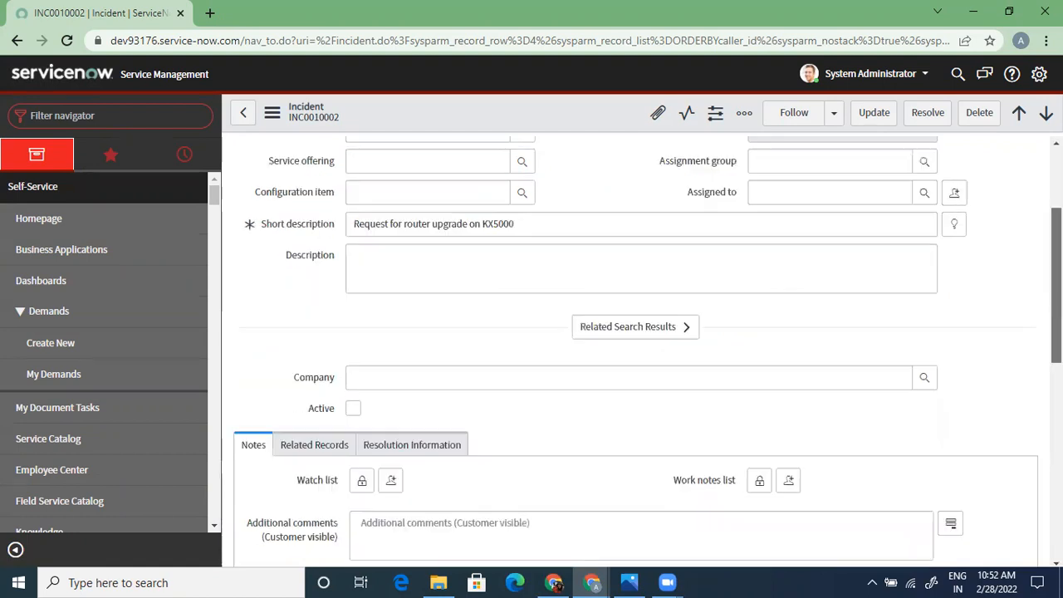
scroll(635, 349, "up", 8)
scroll(635, 349, "up", 2)
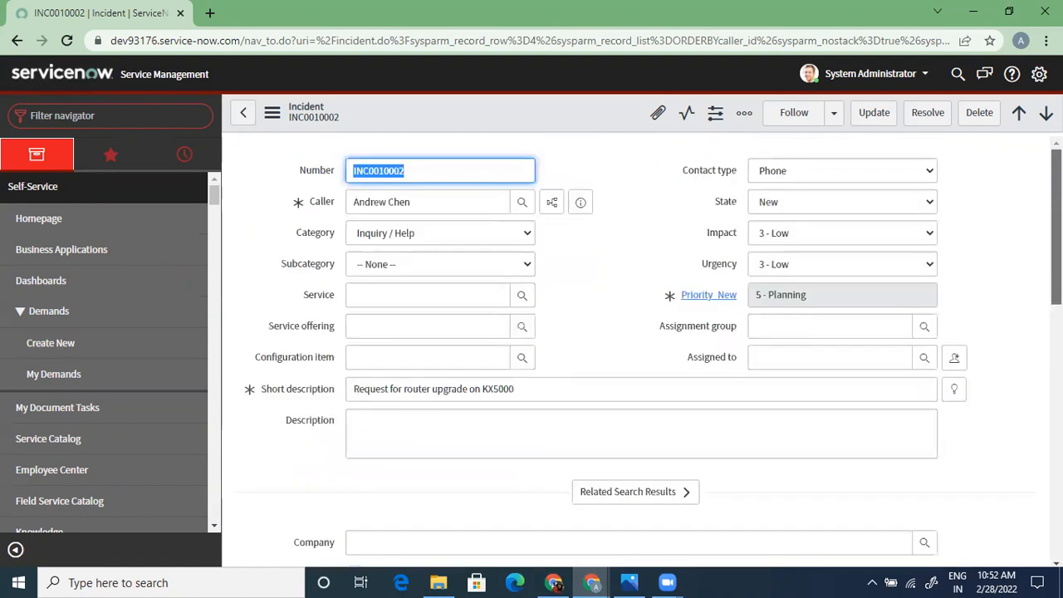
scroll(635, 348, "down", 5)
scroll(635, 349, "up", 3)
scroll(1025, 285, "up", 3)
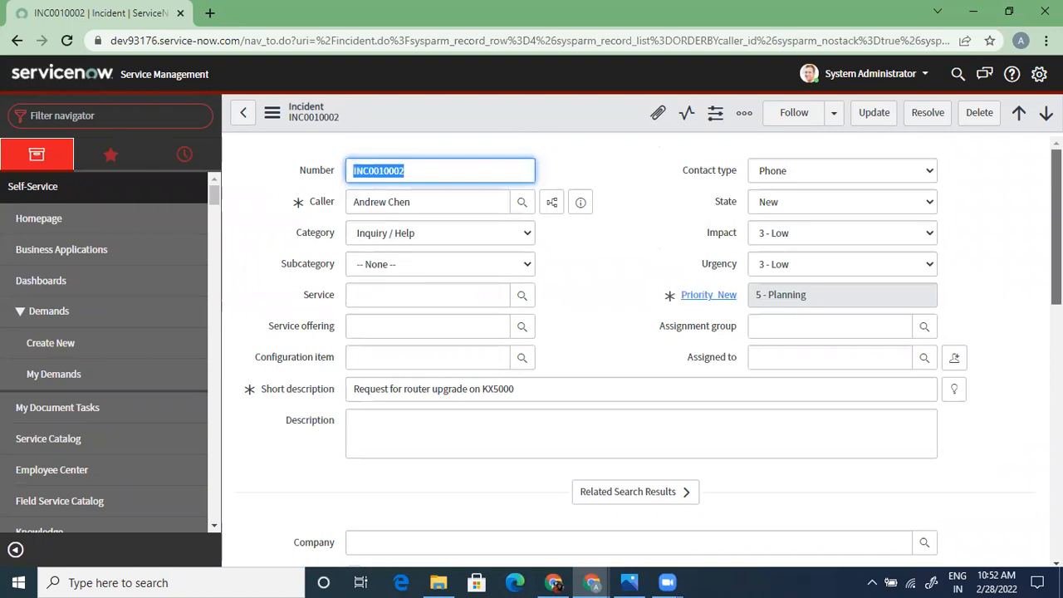
left_click(1025, 285)
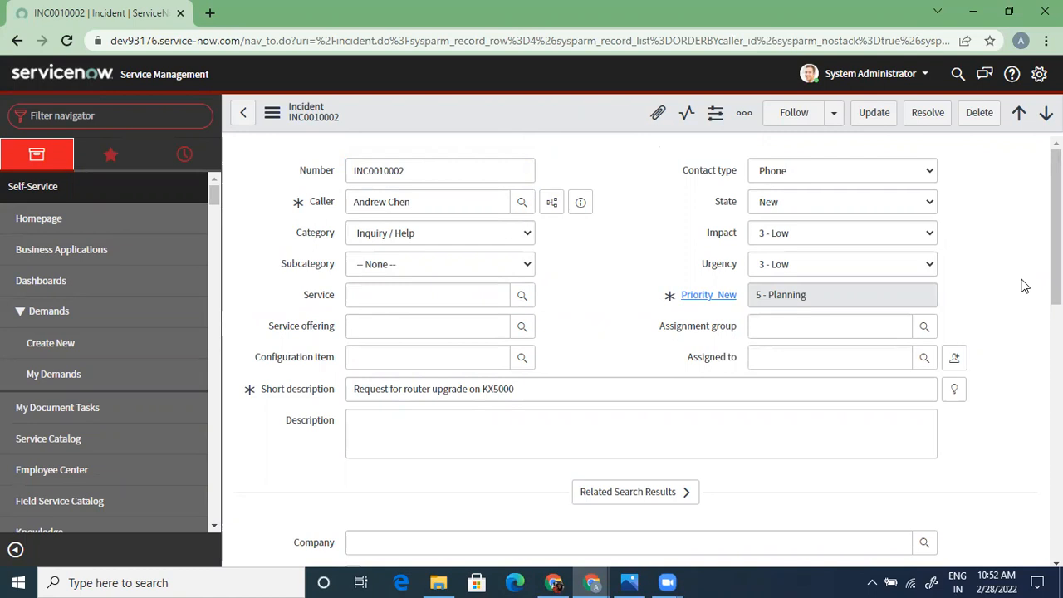
left_click(273, 119)
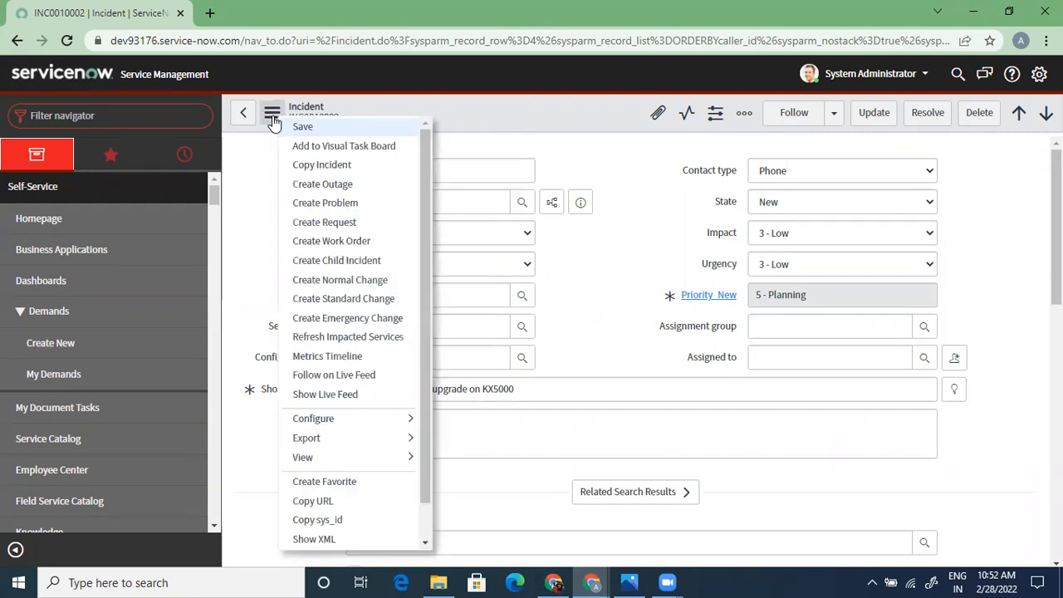
mouse_move(374, 465)
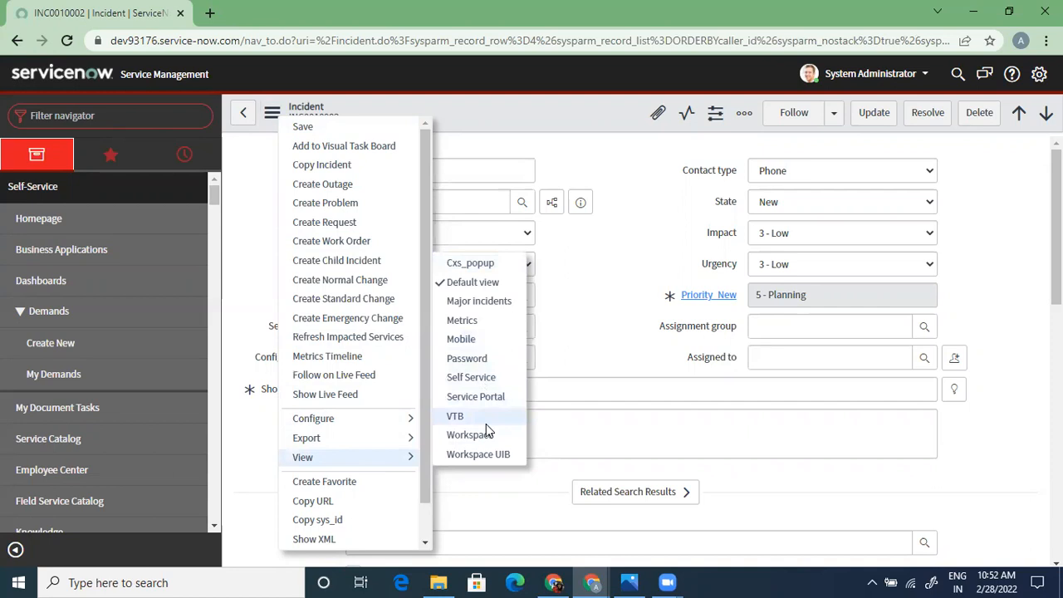
key("alt+Tab")
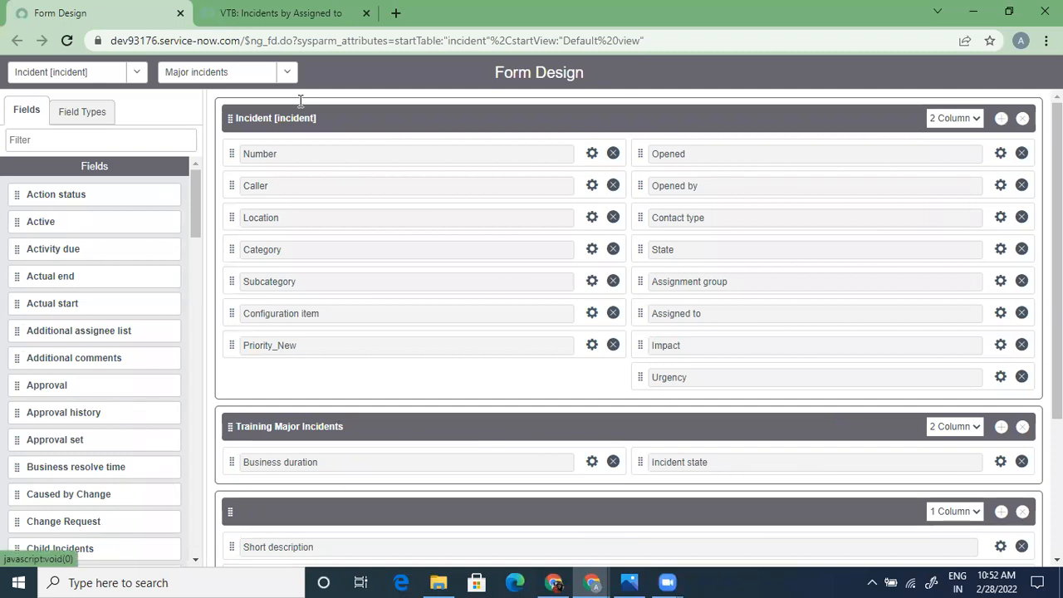
key("alt+Tab")
key("Escape")
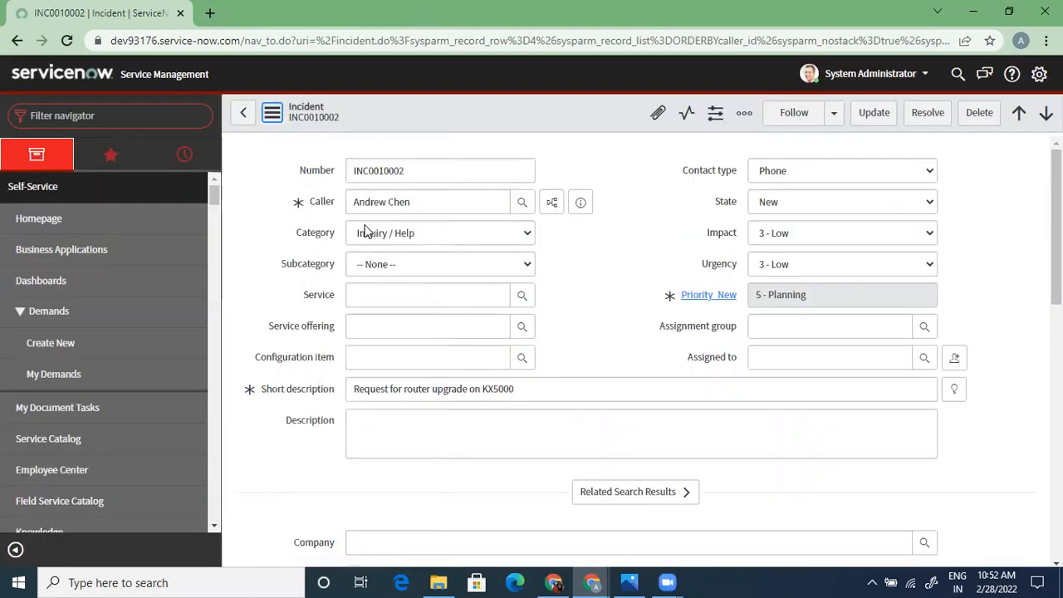
Step: Switch the incident form to the Major incidents view and look over its fields and Training Major Incidents section
left_click(272, 114)
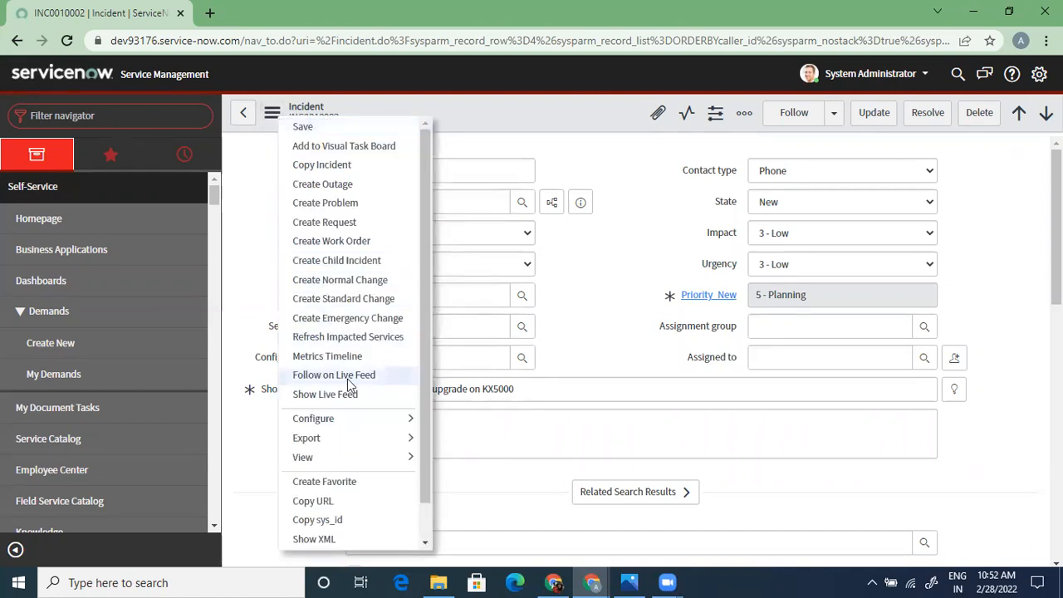
left_click(536, 483)
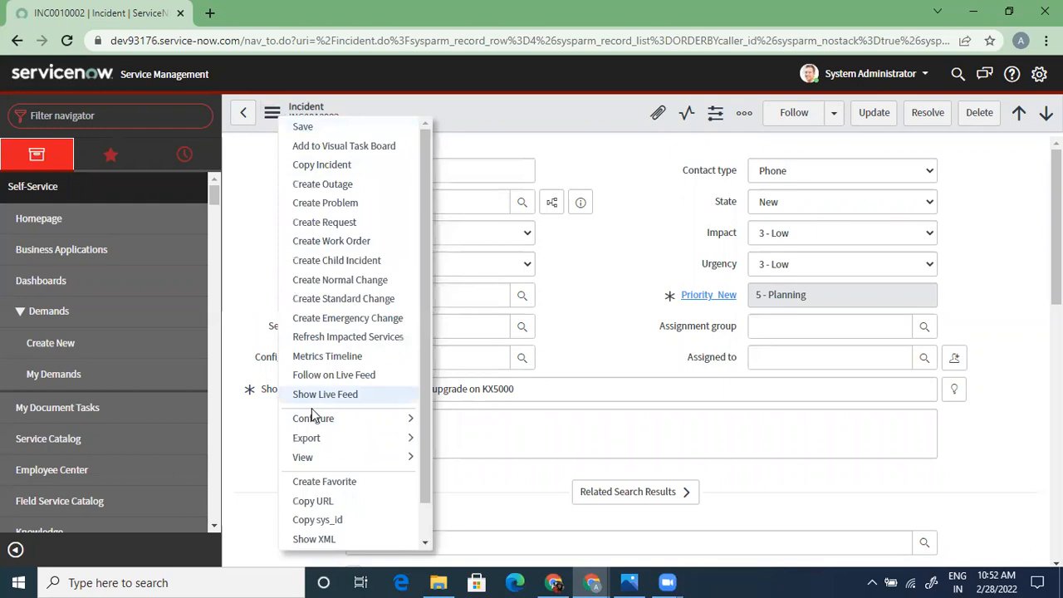
mouse_move(351, 457)
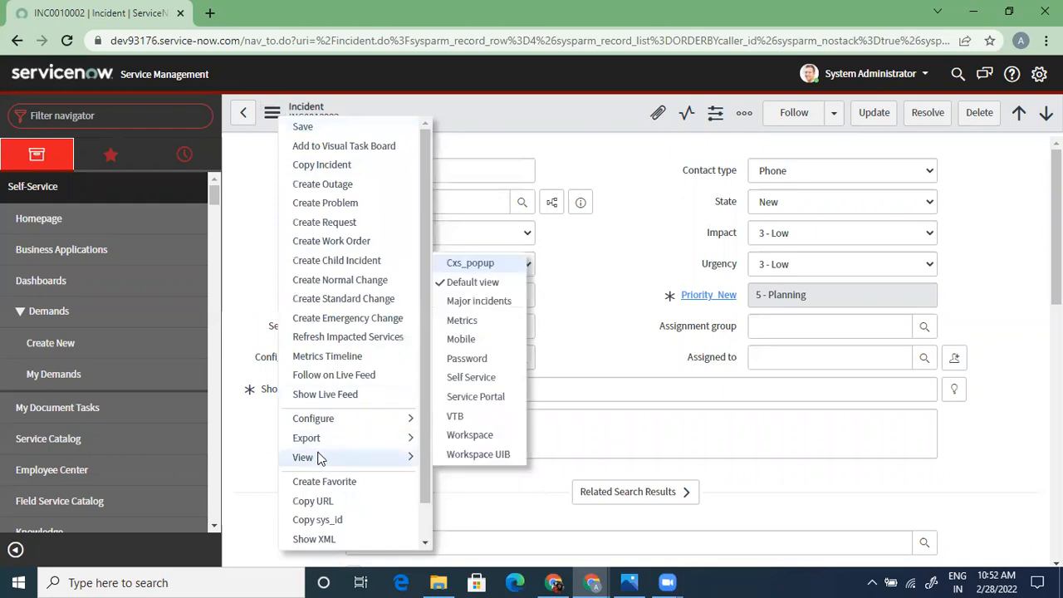
left_click(471, 302)
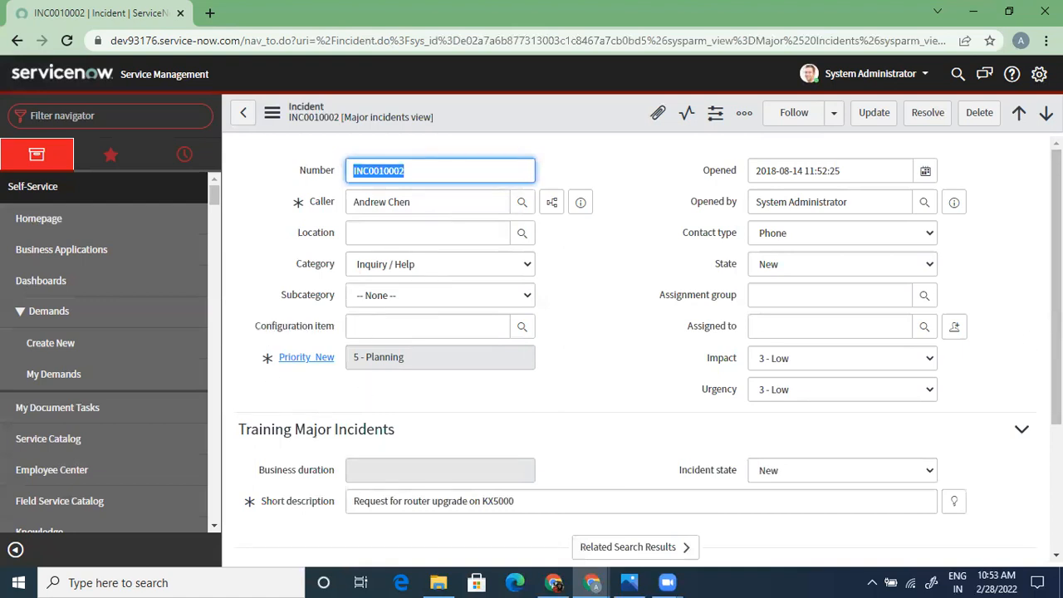
scroll(1010, 559, "down", 2)
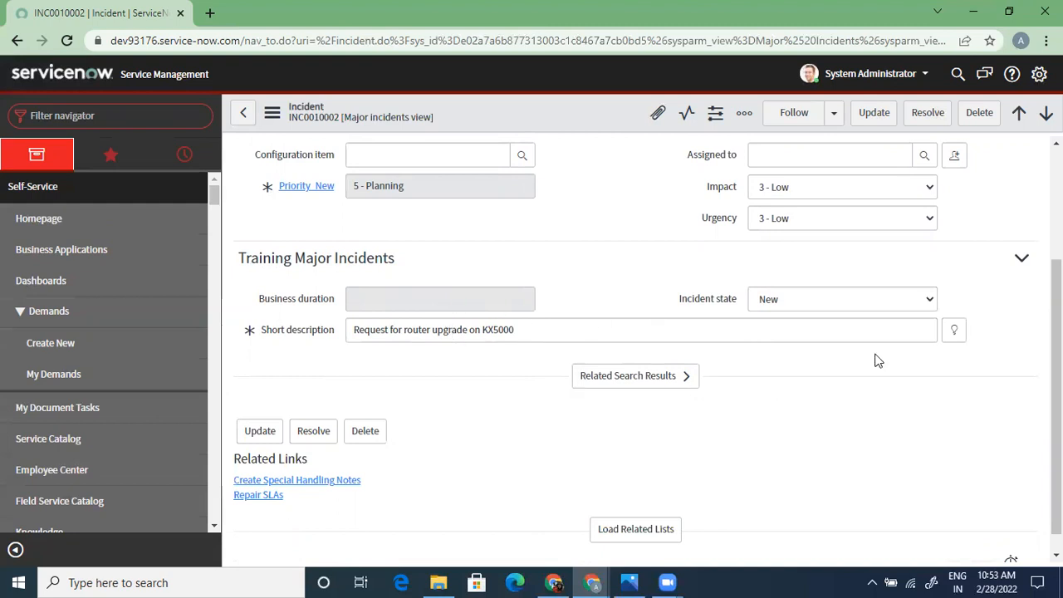
left_click_drag(1056, 397, 1056, 287)
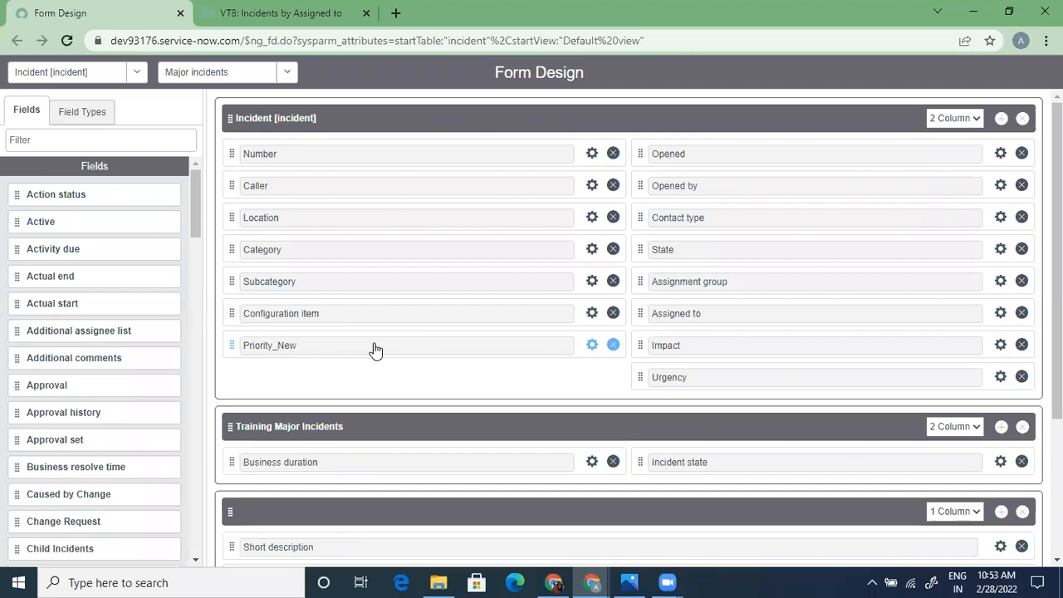
Step: In Form Design, make the Priority_New field non-mandatory and save the Major incidents form design
left_click(592, 346)
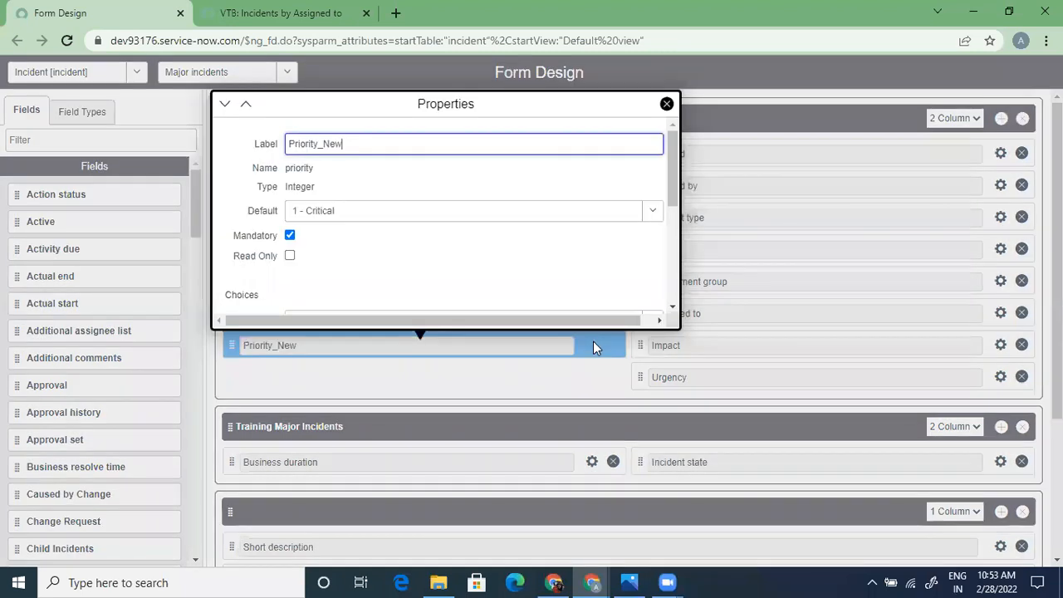
left_click(289, 236)
left_click_drag(674, 170, 671, 128)
left_click(667, 105)
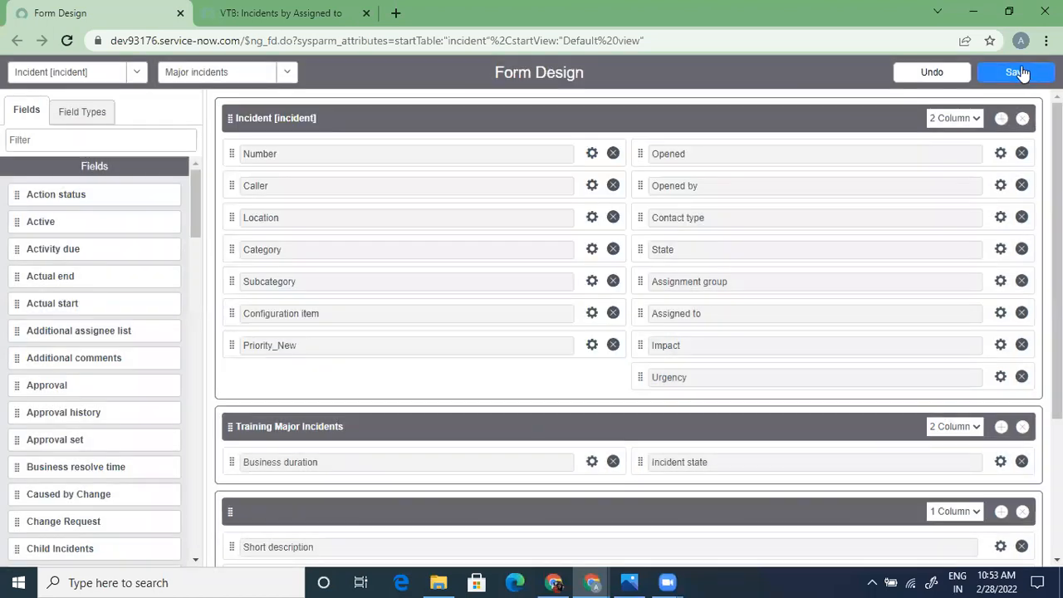
left_click(1018, 72)
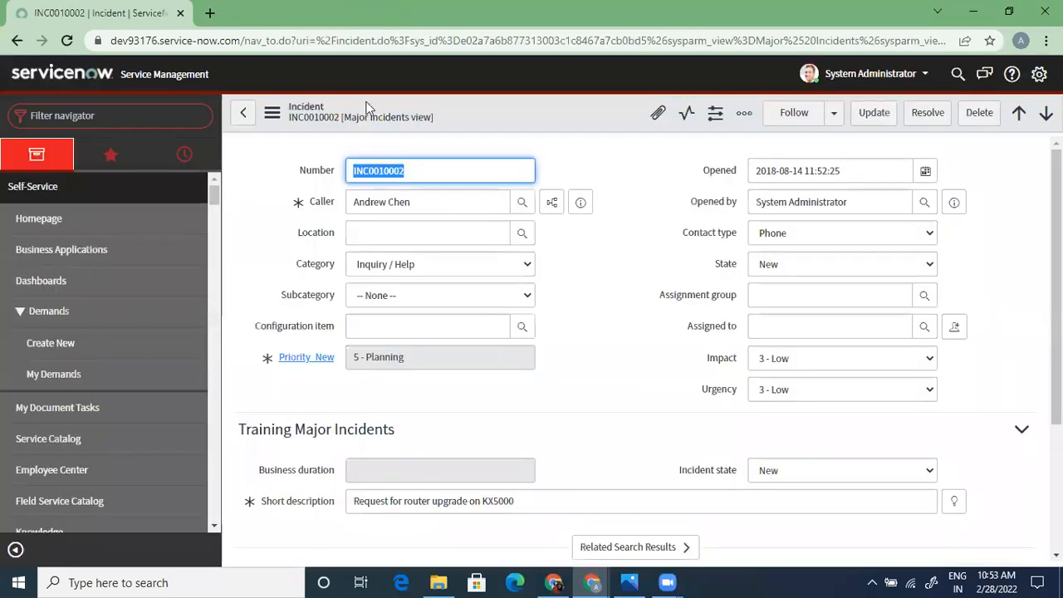
Step: Reload the incident form in the Major incidents view to apply the saved Priority_New change
left_click(272, 112)
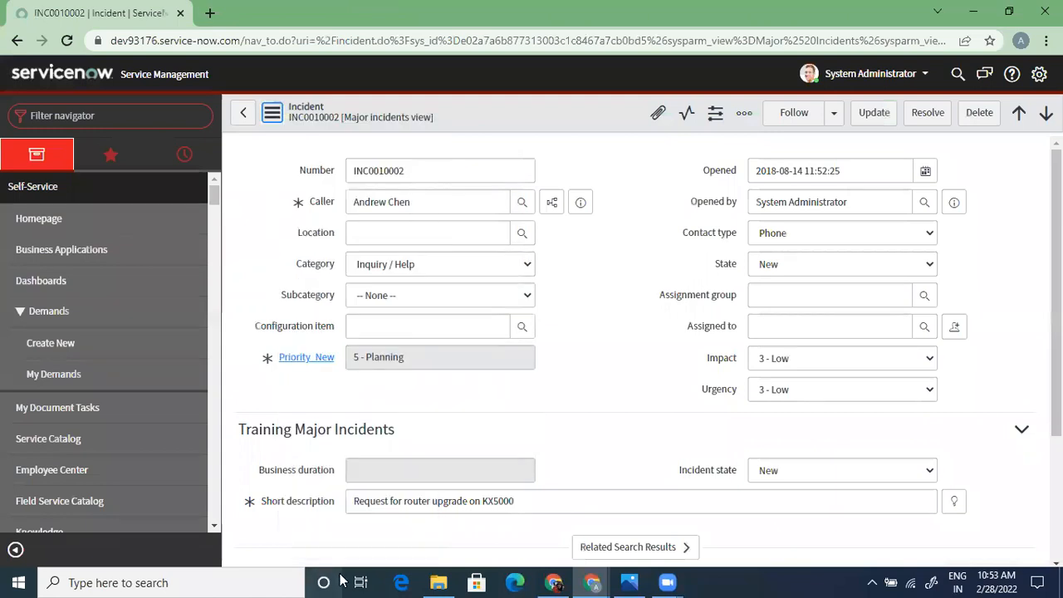
left_click(272, 114)
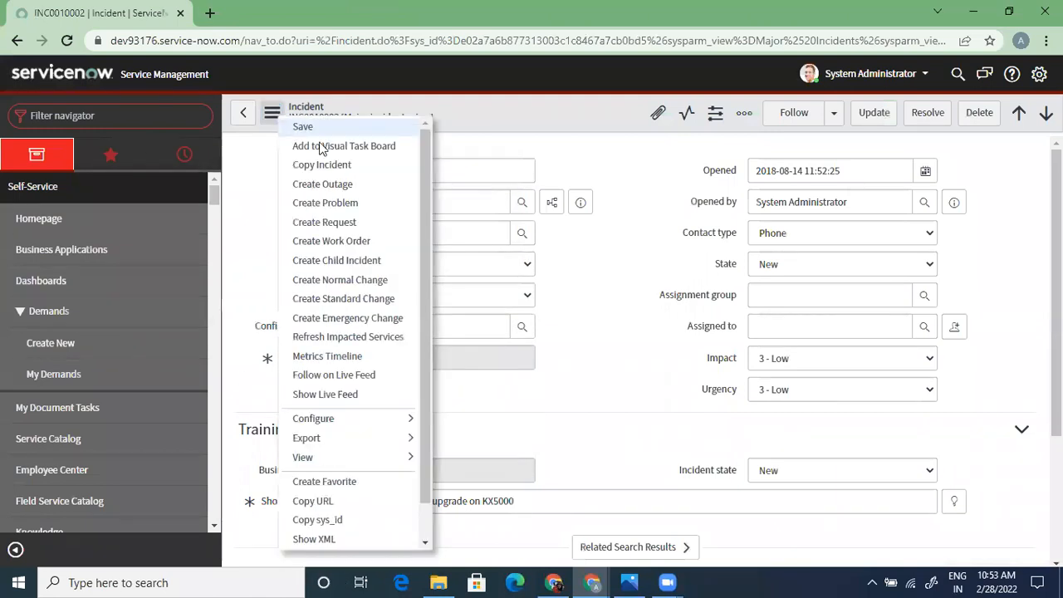
scroll(429, 349, "down", 1)
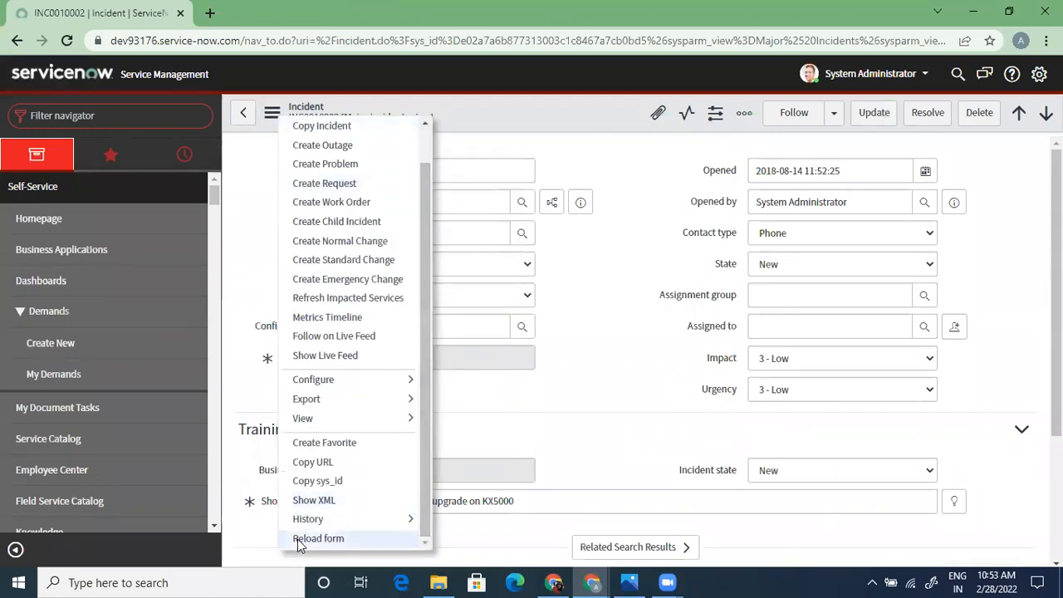
left_click(318, 538)
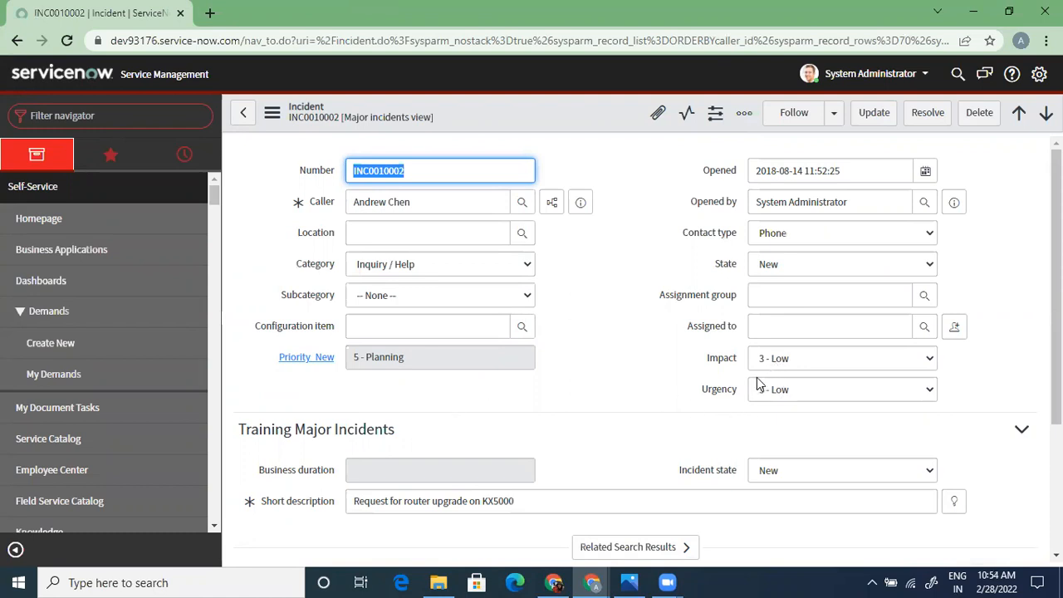
Step: Set both the Impact and the Urgency of the incident to 1 - High
left_click(810, 363)
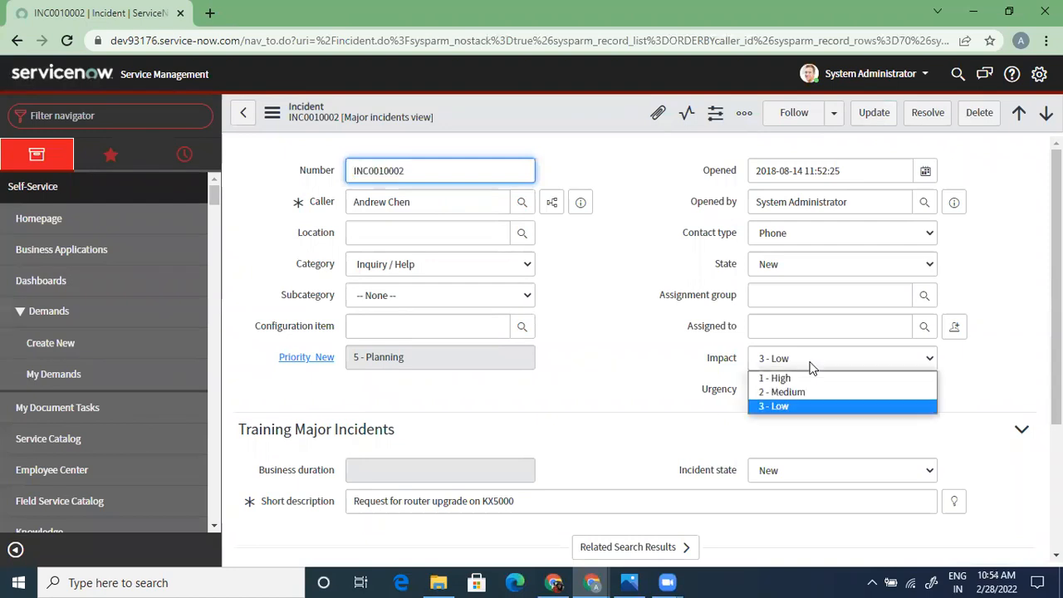
left_click(781, 379)
left_click(785, 389)
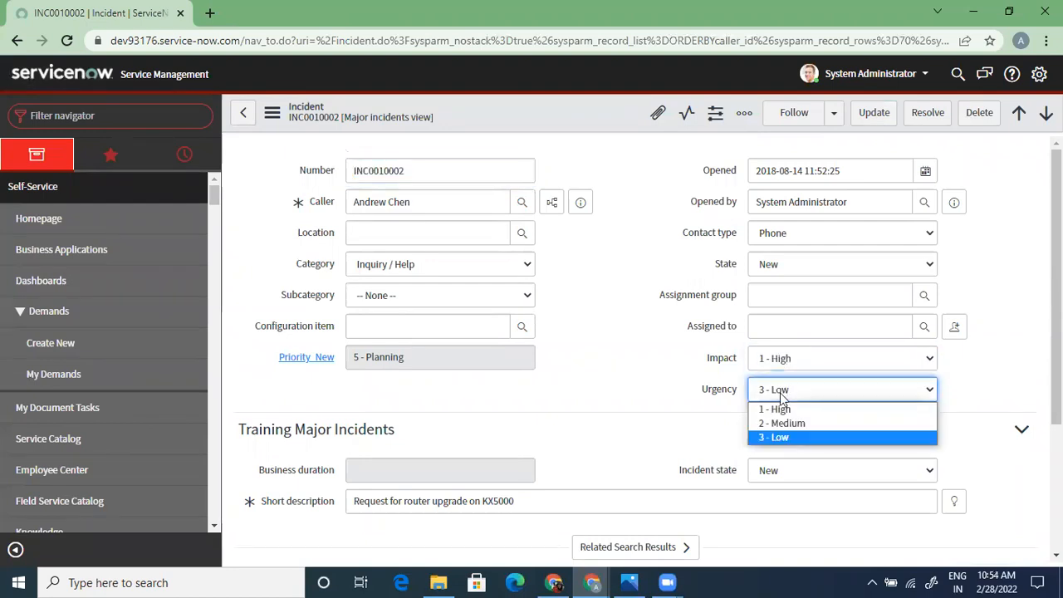
left_click(781, 407)
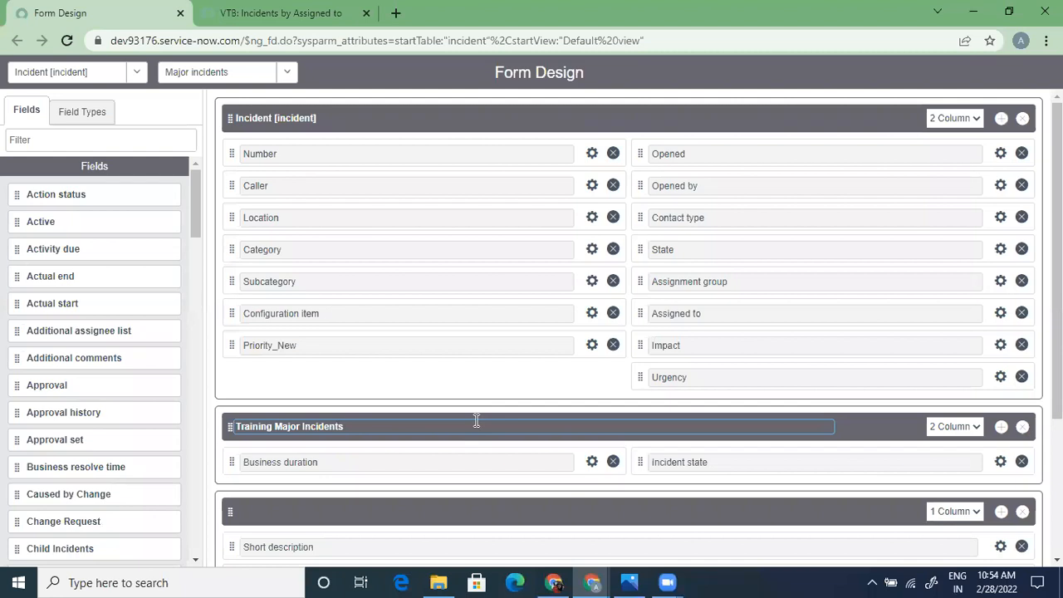
Step: In Form Design, title the unnamed one-column section holding Short description as Testing
key("Return")
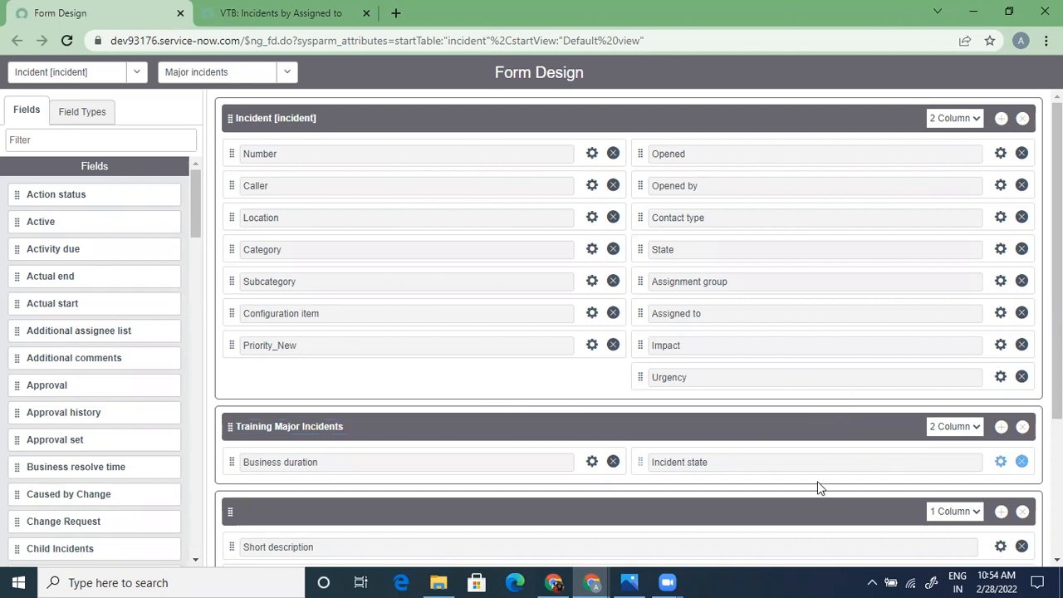
left_click(282, 512)
type("Testing")
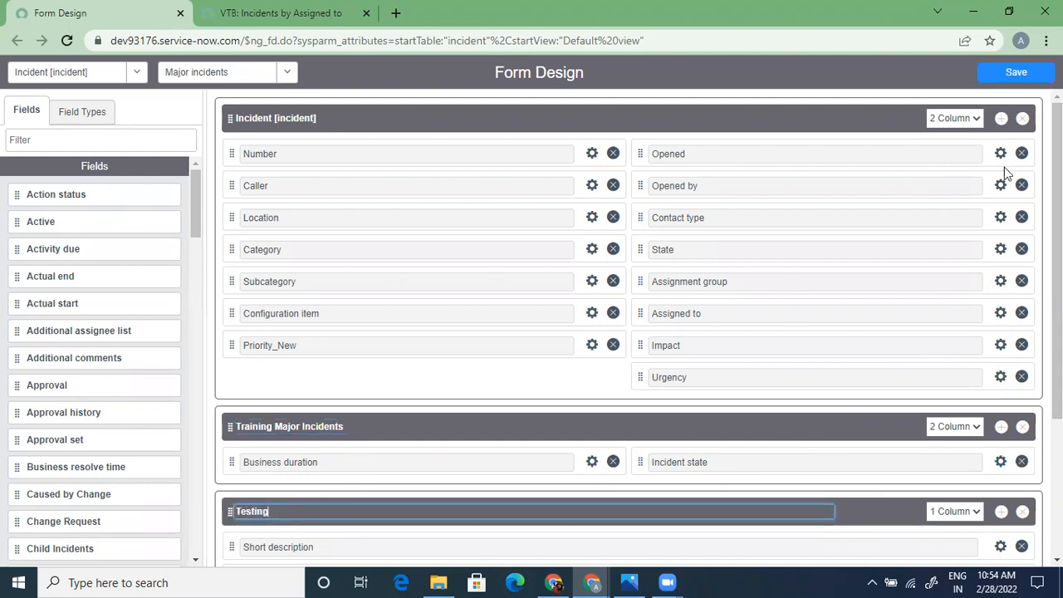
Step: Add the Attached Knowledge and Special Handling Notes Pop Up formatters to the end of the Testing section
scroll(269, 451, "down", 3)
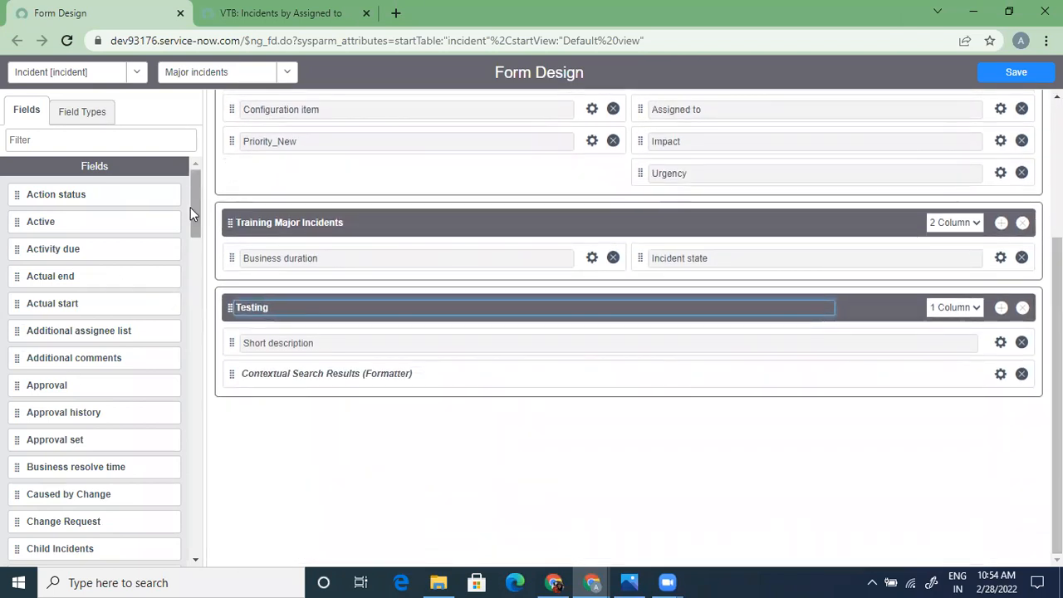
left_click_drag(193, 212, 190, 563)
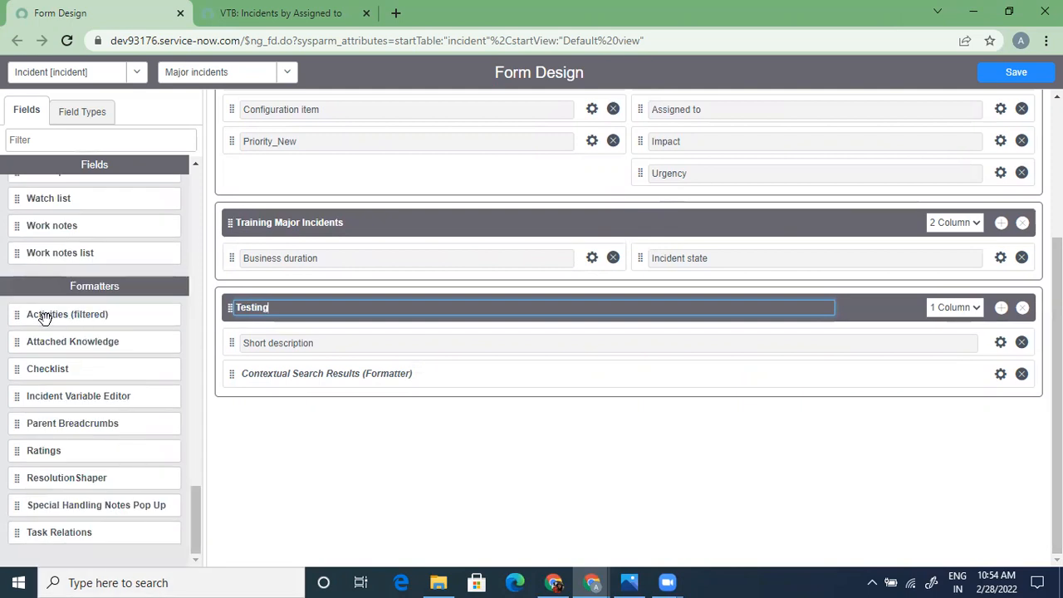
left_click_drag(17, 341, 380, 408)
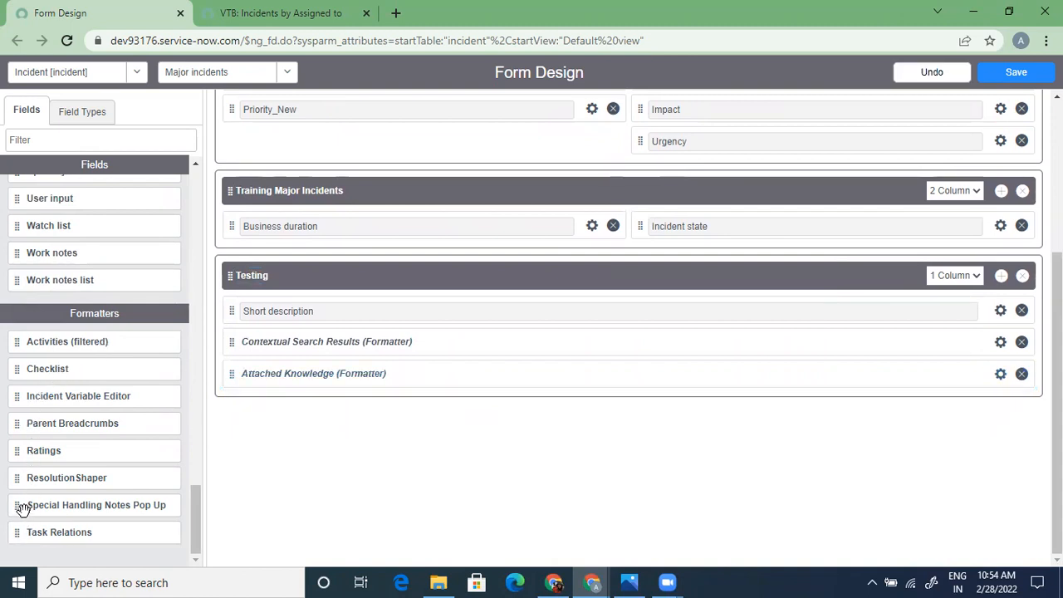
left_click_drag(23, 508, 247, 373)
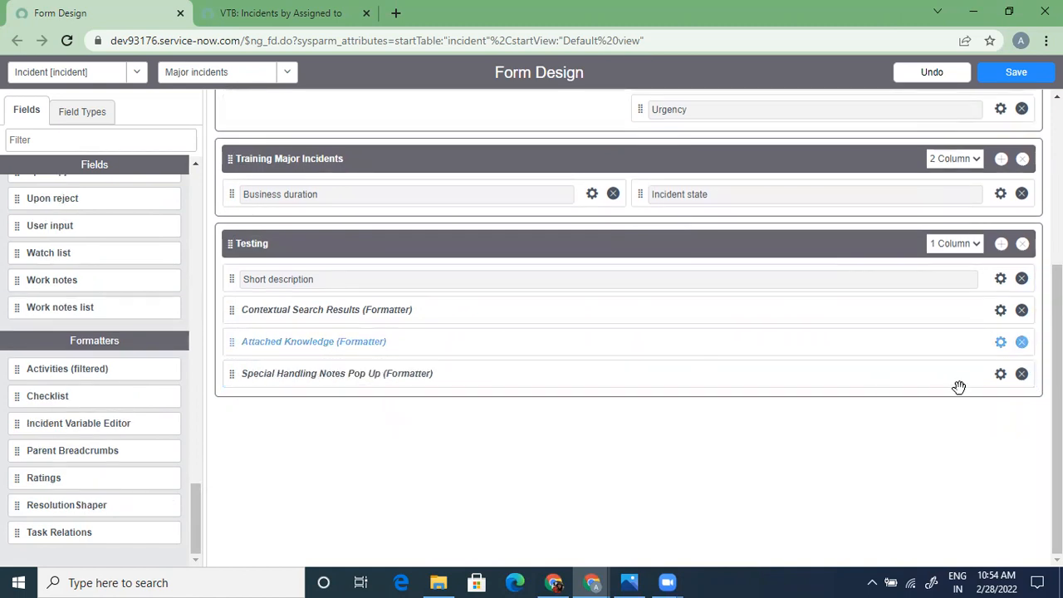
Step: Save the Major incidents form design and reload the incident form, discarding the incident's unsaved changes
left_click(1015, 80)
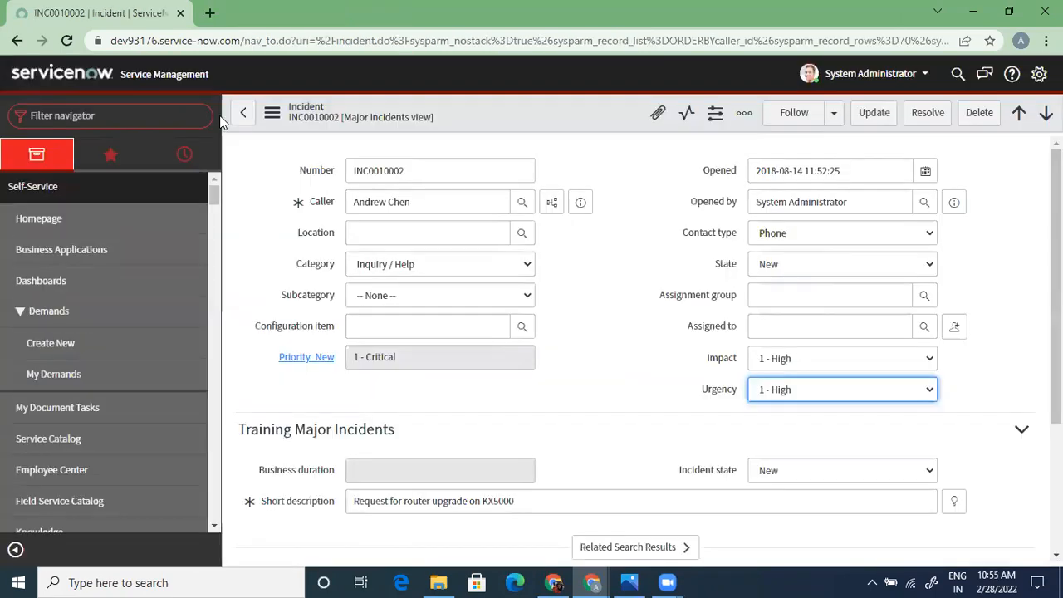
left_click(273, 115)
mouse_move(417, 450)
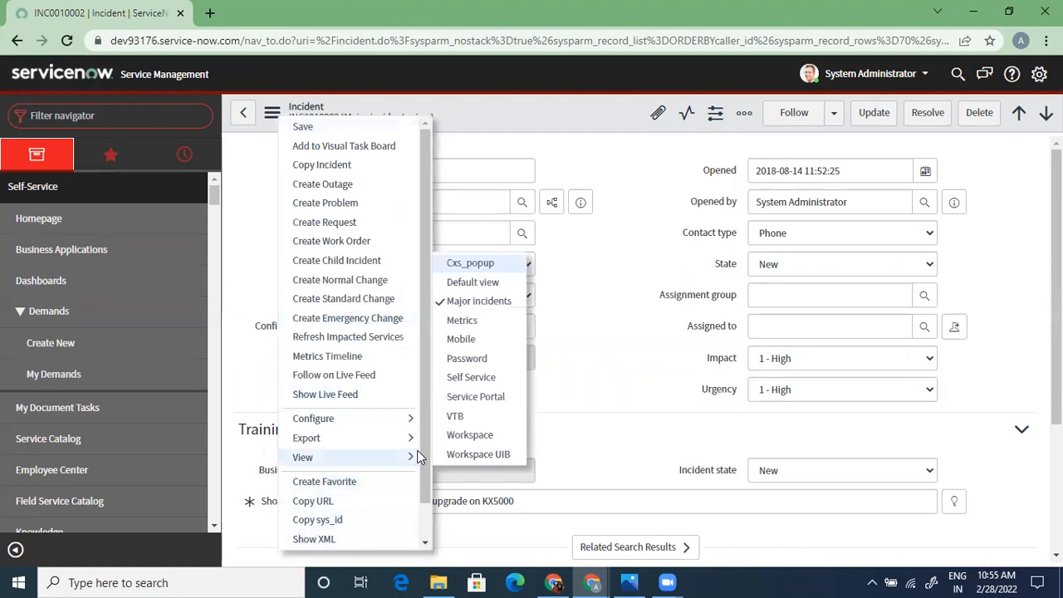
scroll(421, 511, "down", 1)
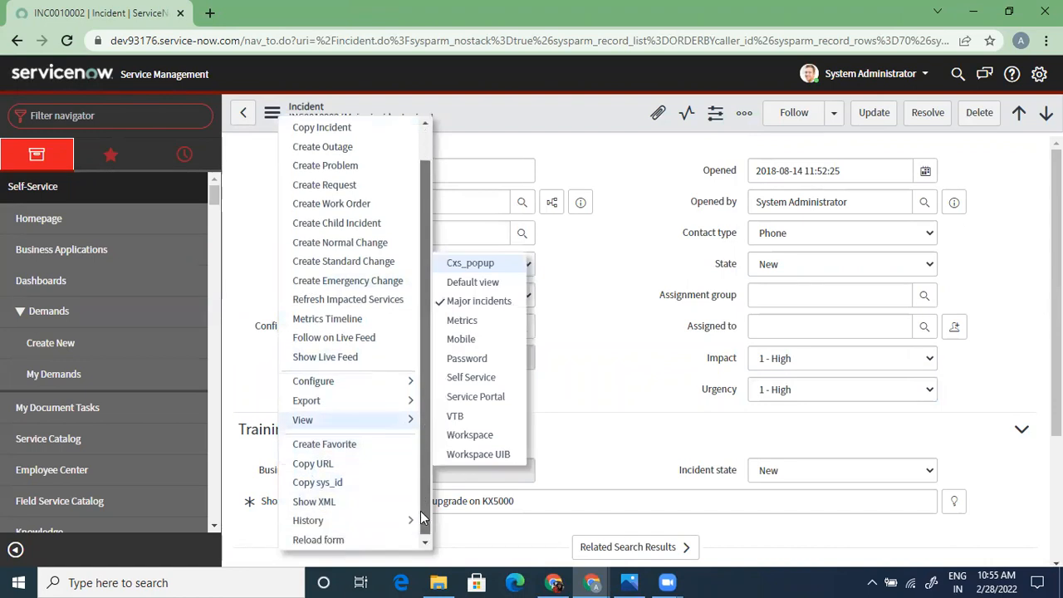
left_click(348, 539)
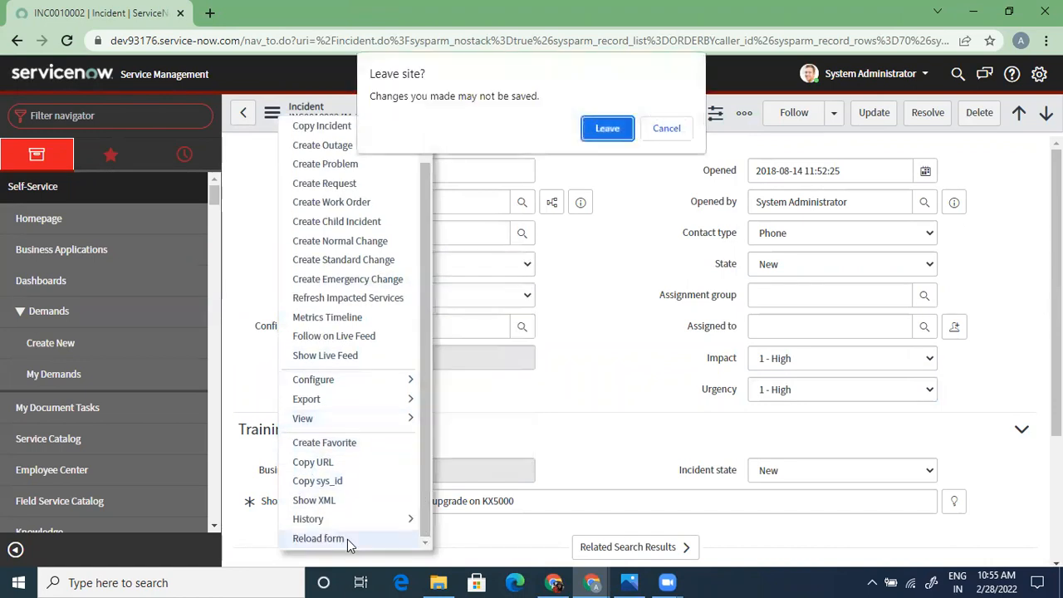
left_click(607, 129)
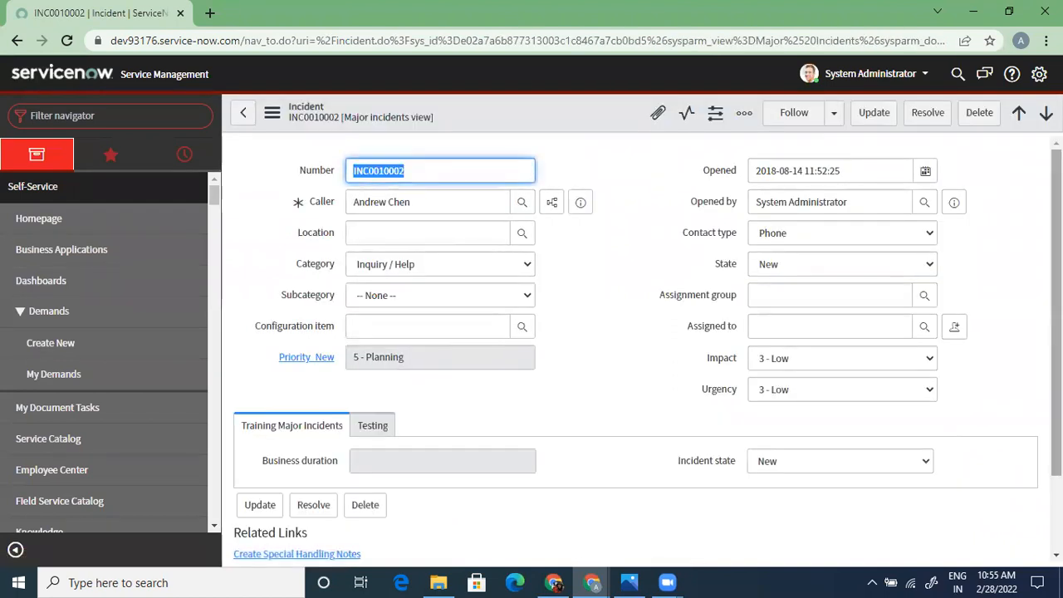
Step: Load the incident's related lists and examine the contents of the Testing and Training Major Incidents sections
scroll(700, 475, "down", 2)
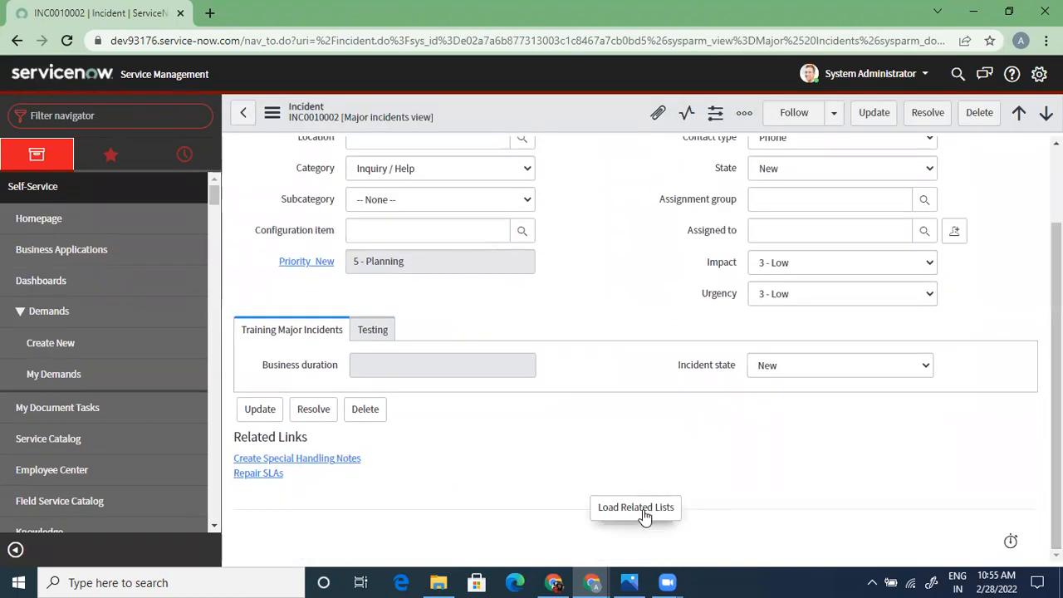
left_click(648, 512)
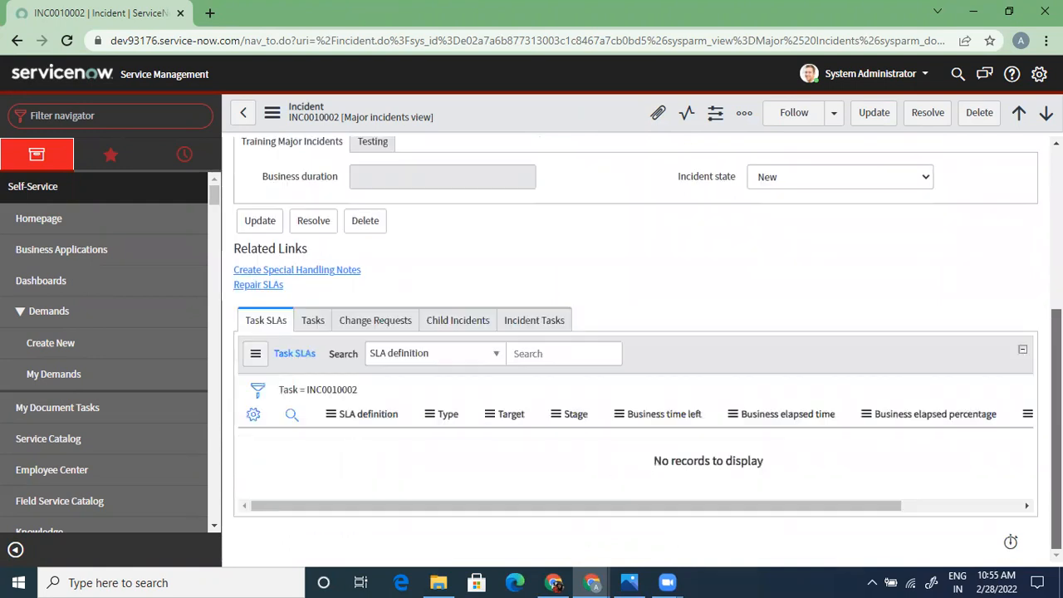
scroll(368, 349, "up", 3)
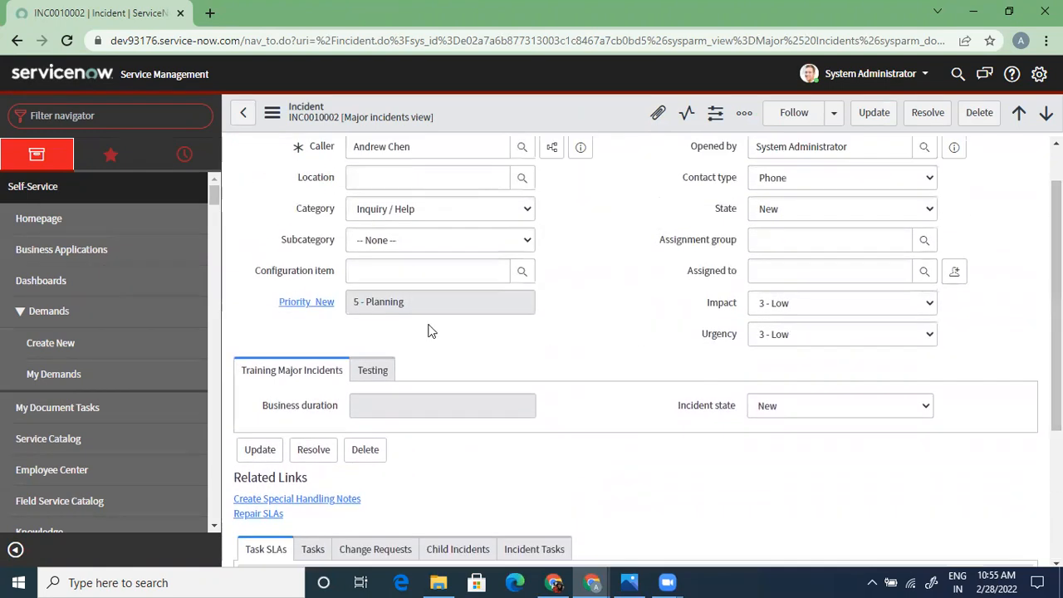
left_click(376, 374)
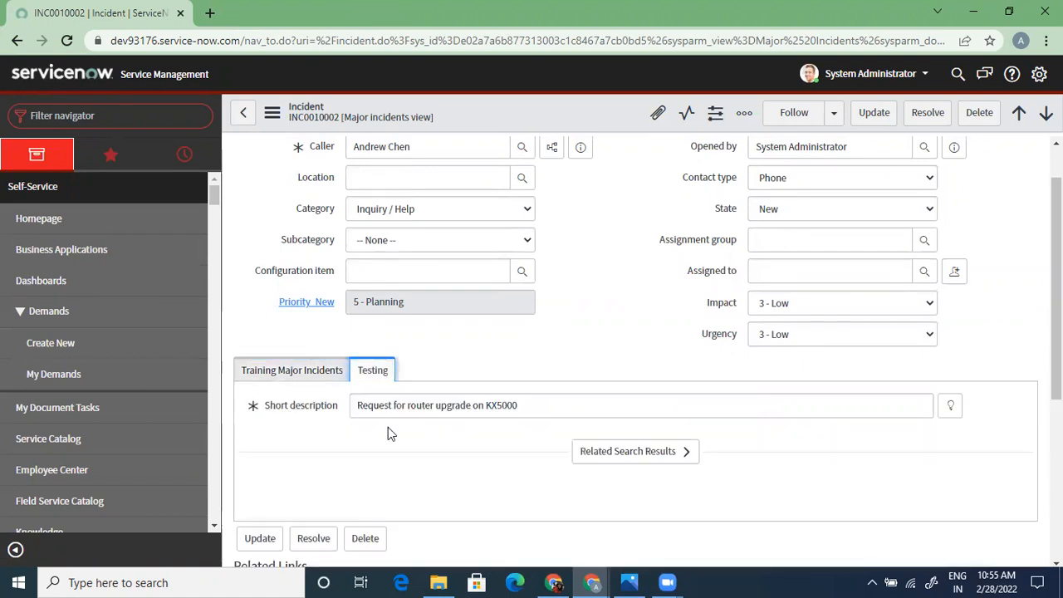
left_click(288, 371)
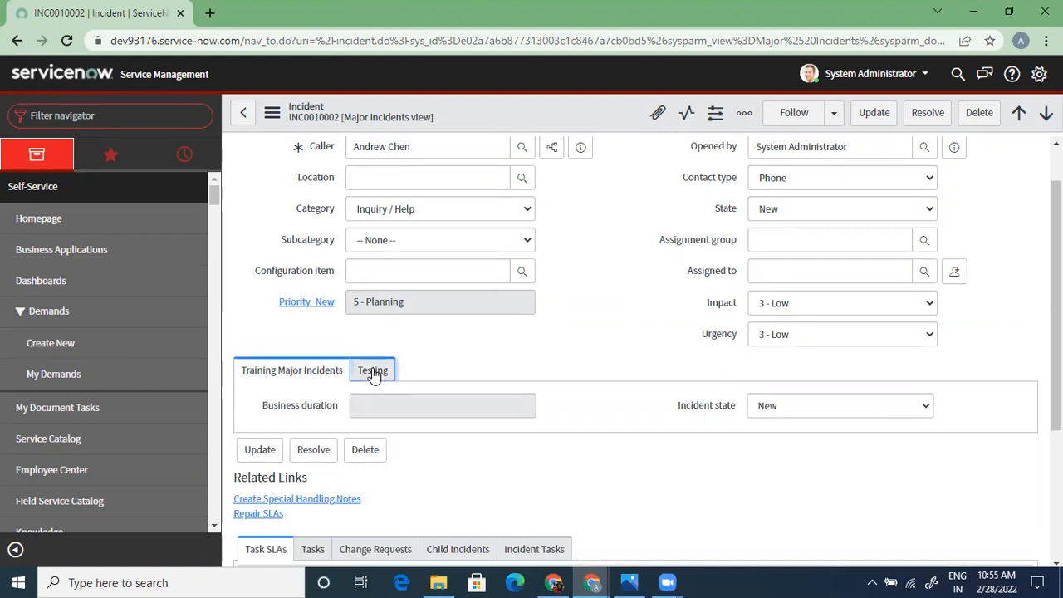
left_click(374, 373)
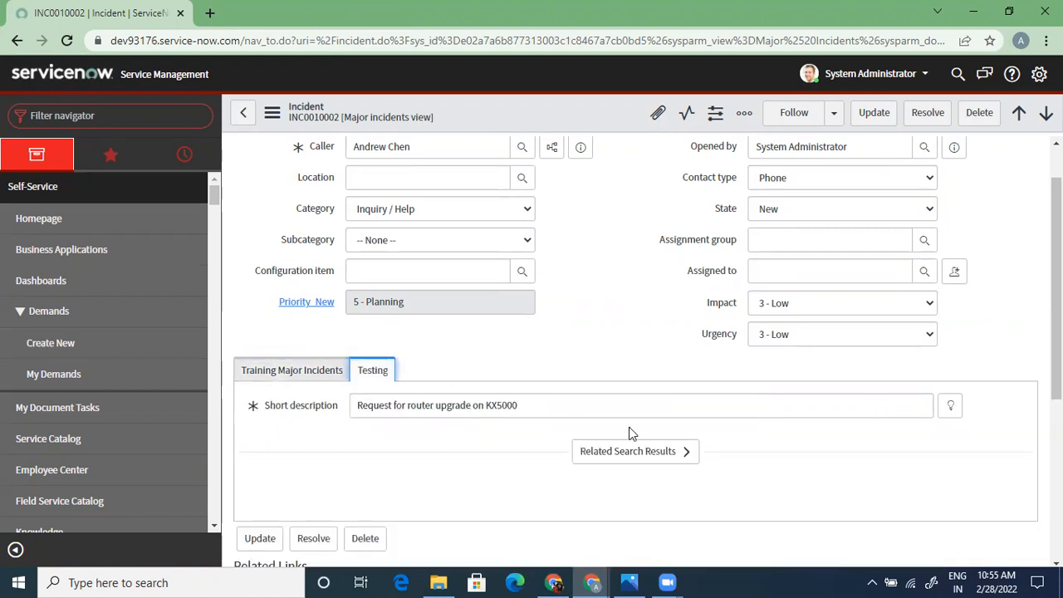
left_click(292, 374)
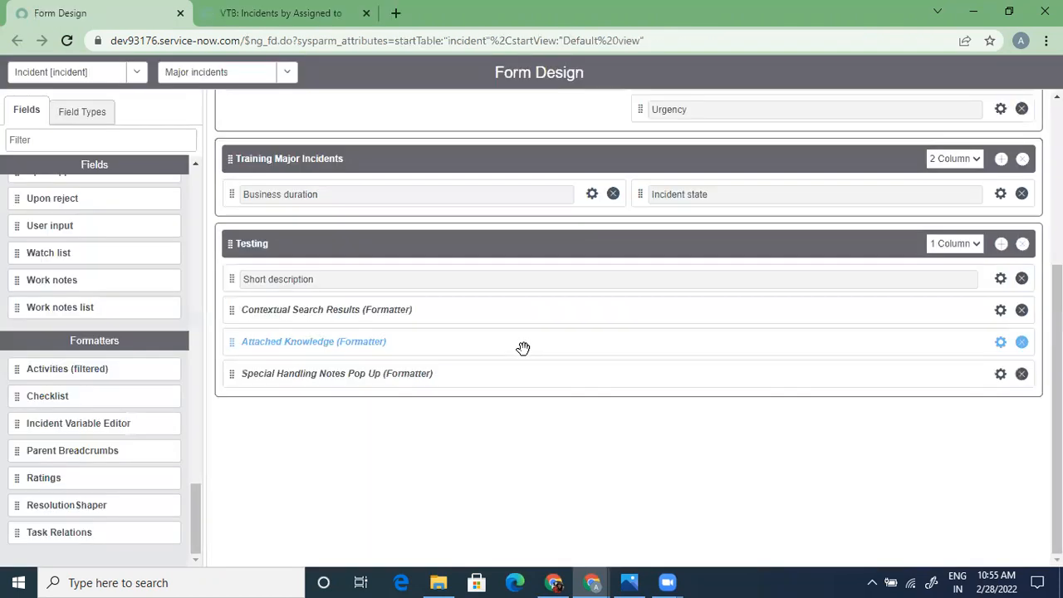
Step: In Form Design, review the Testing section's column options, the Attached Knowledge formatter's properties and the overall form layout
left_click(266, 243)
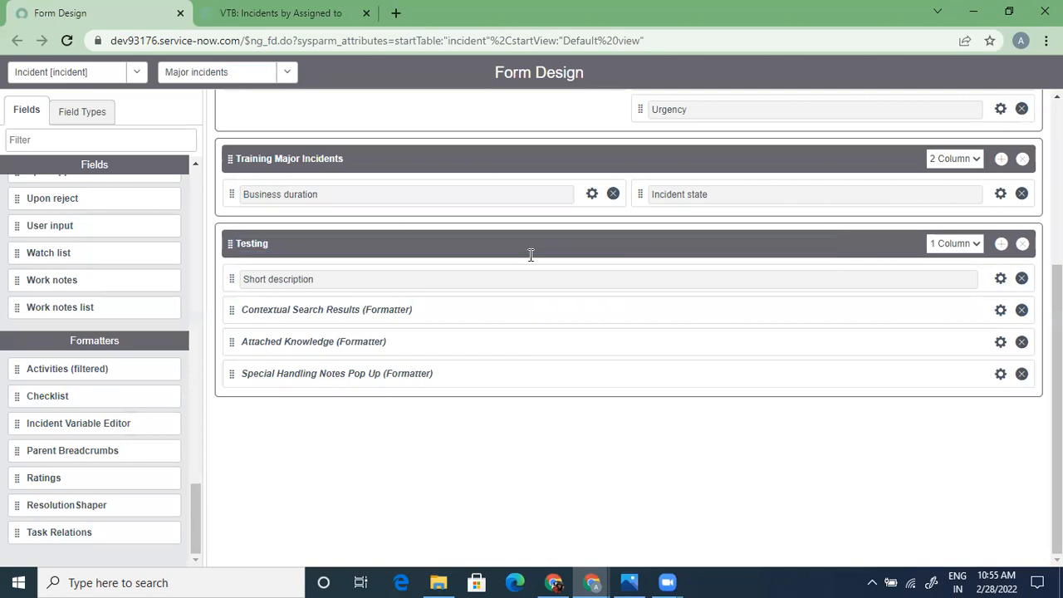
left_click(978, 249)
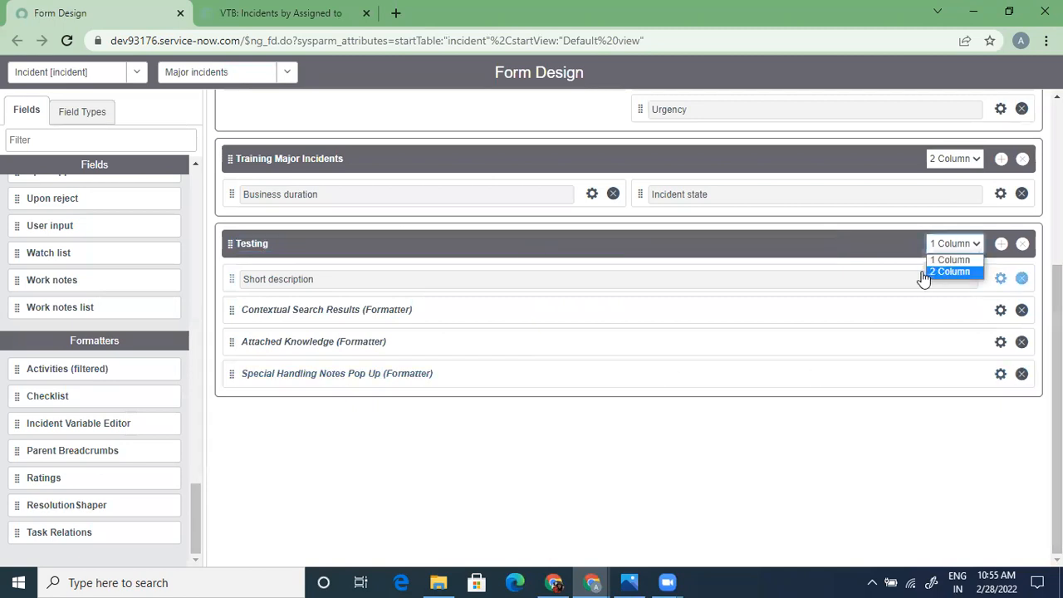
left_click(782, 393)
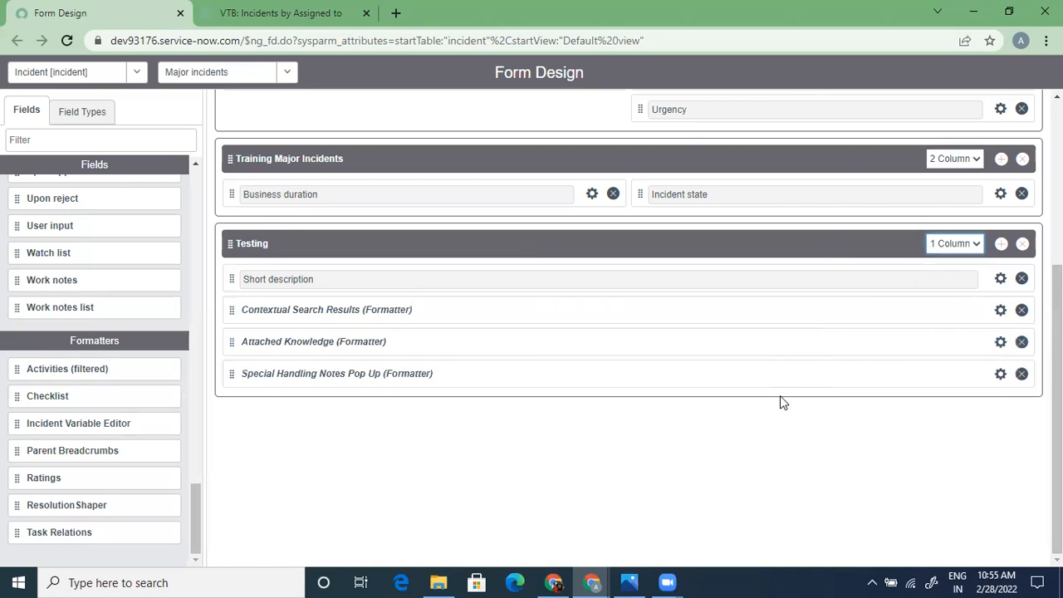
left_click(1001, 341)
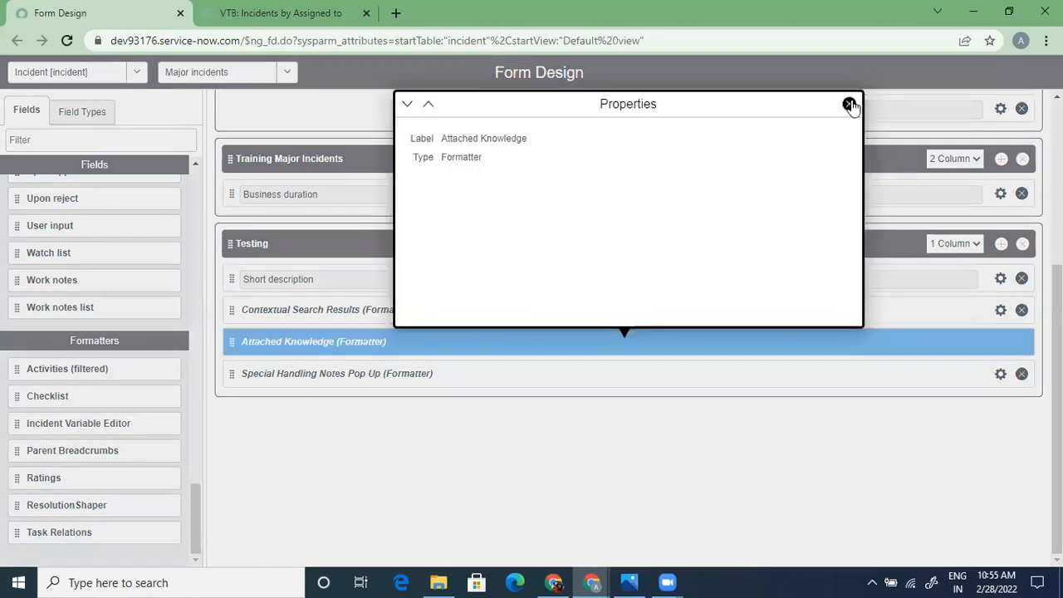
left_click(848, 104)
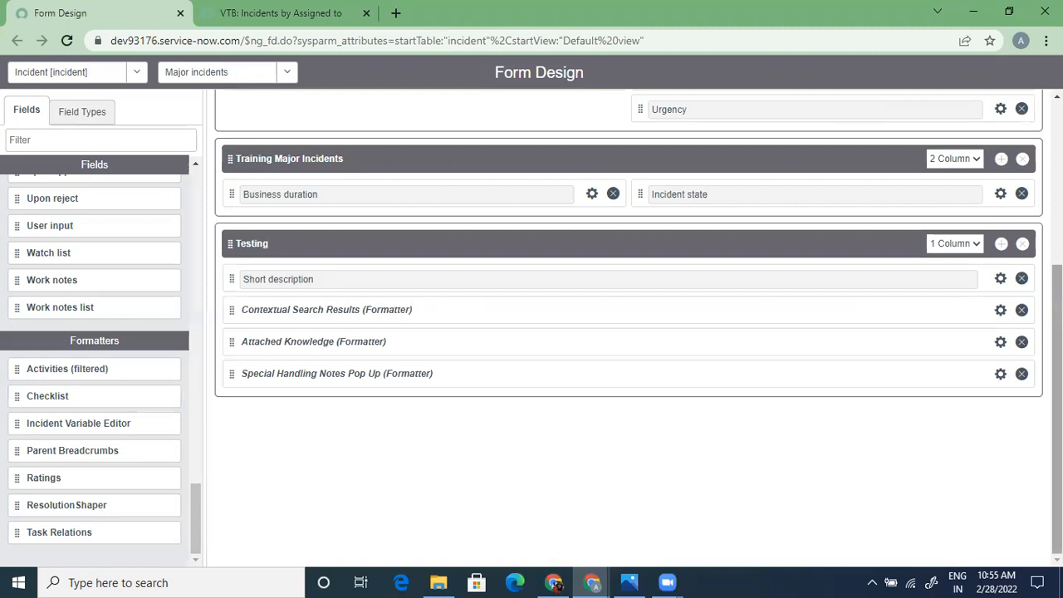
scroll(851, 106, "up", 2)
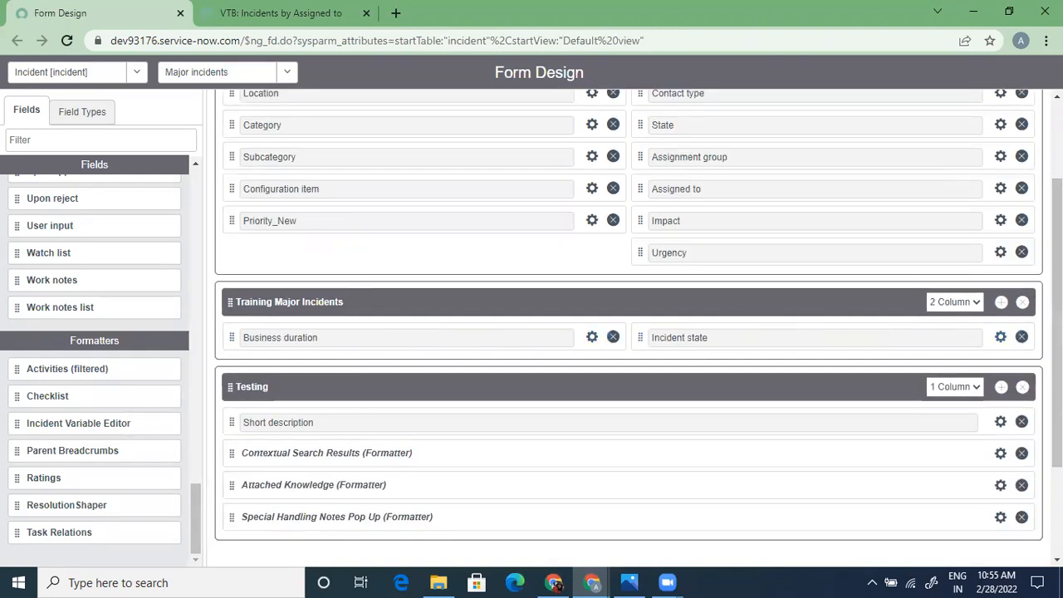
scroll(852, 233, "up", 2)
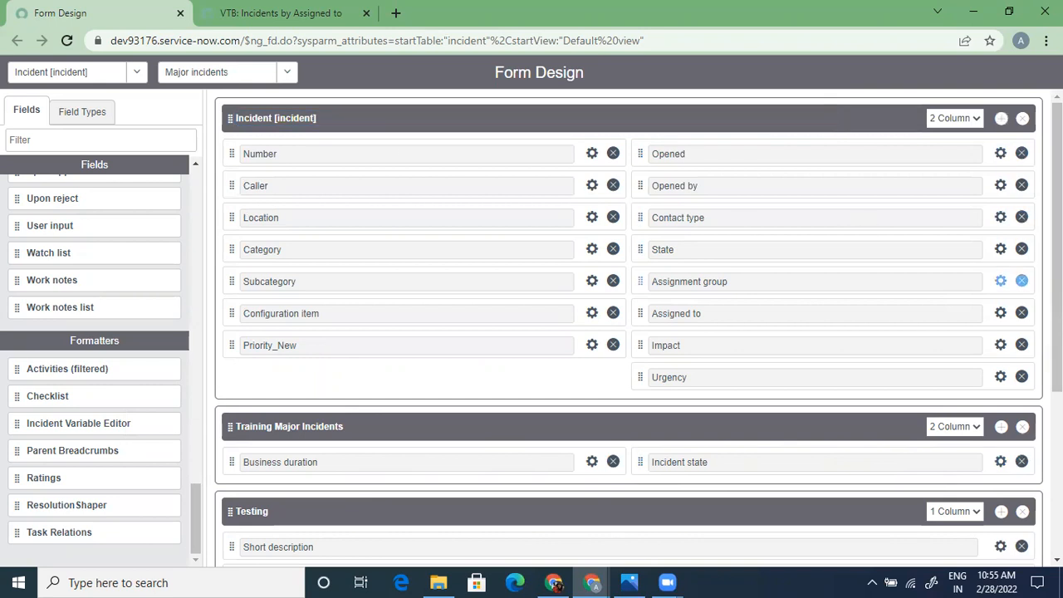
scroll(399, 280, "down", 3)
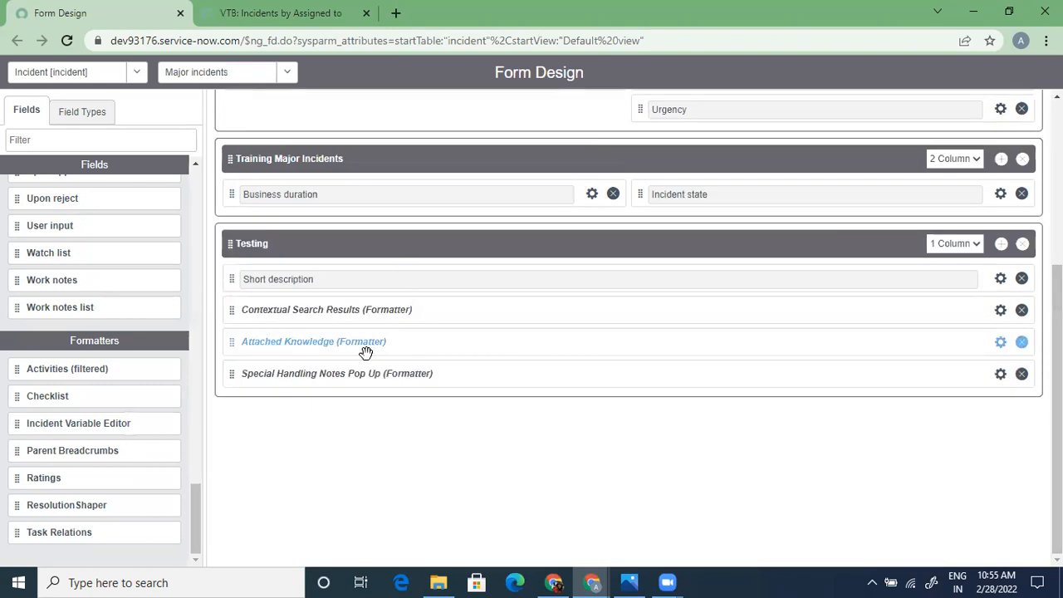
Step: Search the incident table's available fields for "cost" and "pric", and clear the filter
left_click_drag(199, 530, 191, 156)
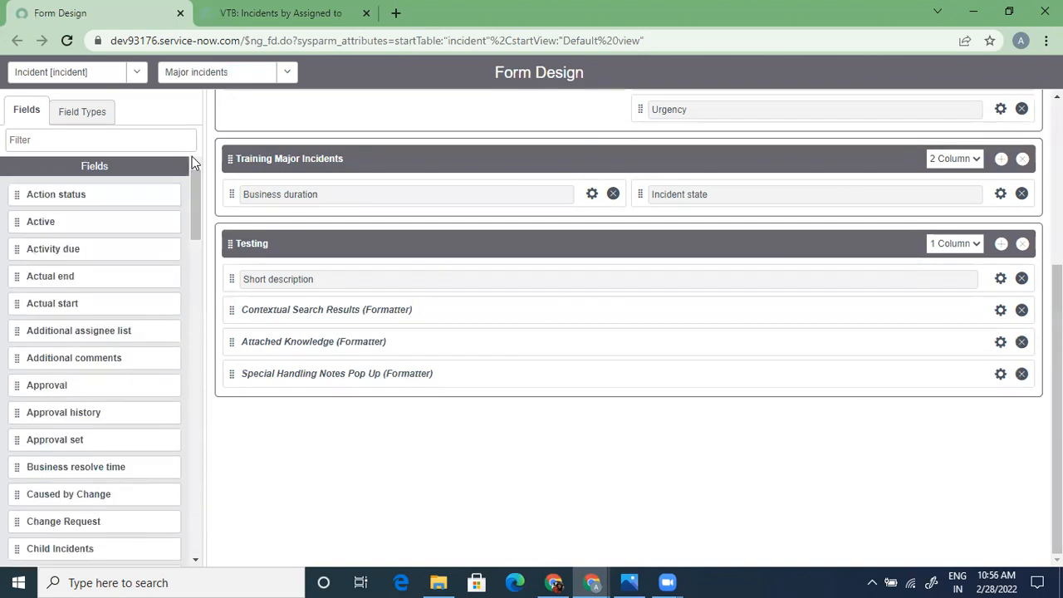
left_click(73, 141)
type("cost")
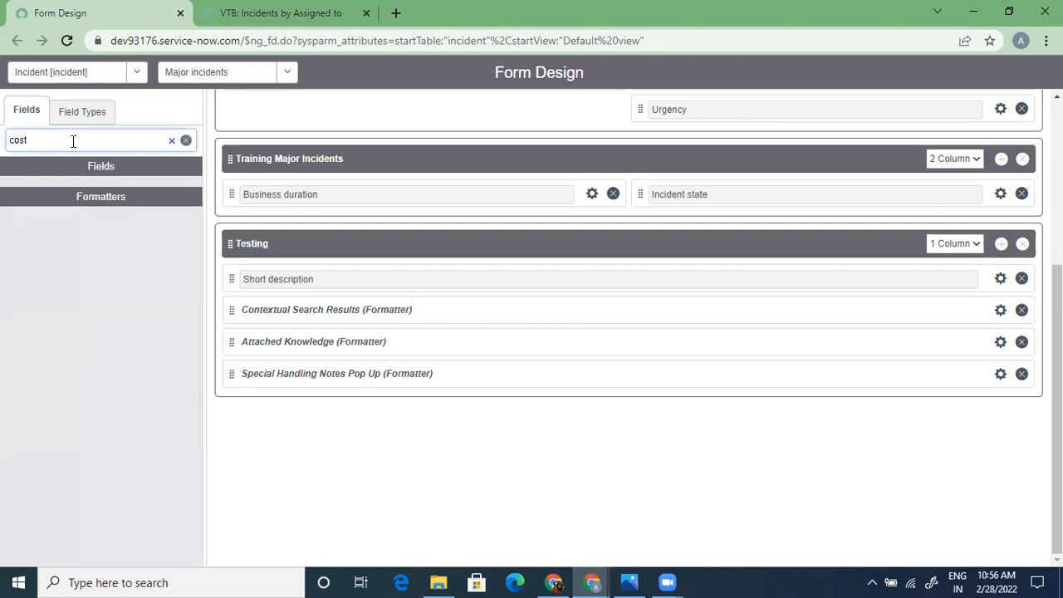
key("BackSpace")
key("BackSpace")
key("BackSpace")
key("BackSpace")
type("pric")
left_click(186, 141)
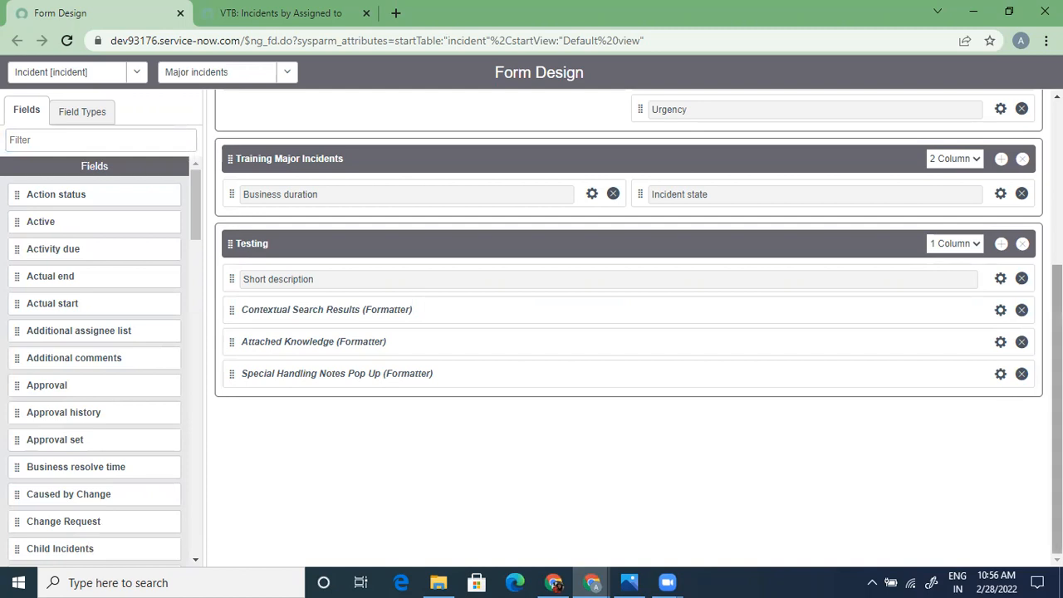
Step: Search the field types for "cost", clear the filter and return to the list of existing fields
scroll(1057, 374, "up", 3)
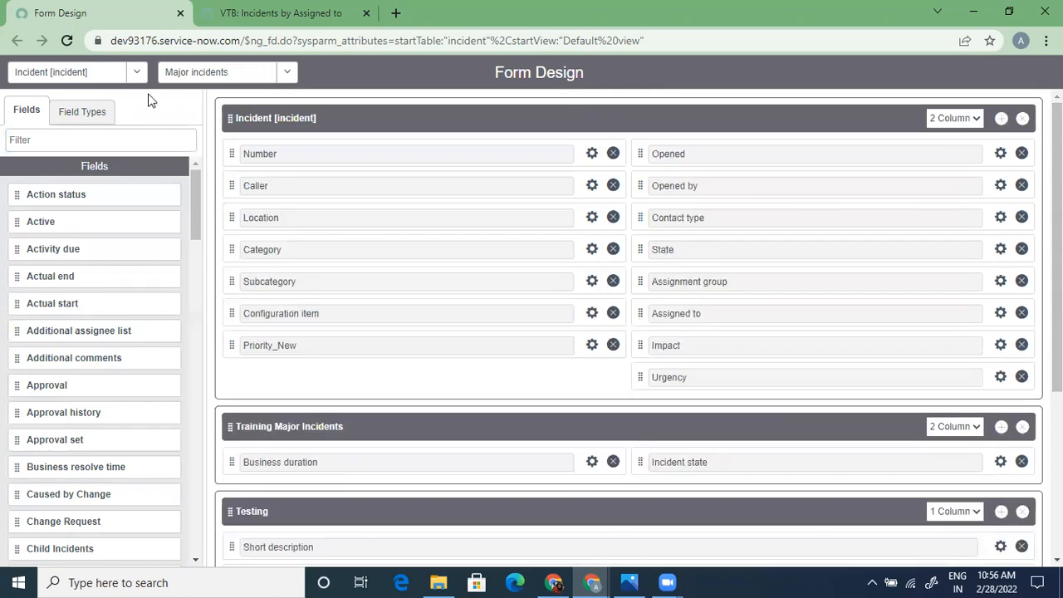
left_click(98, 116)
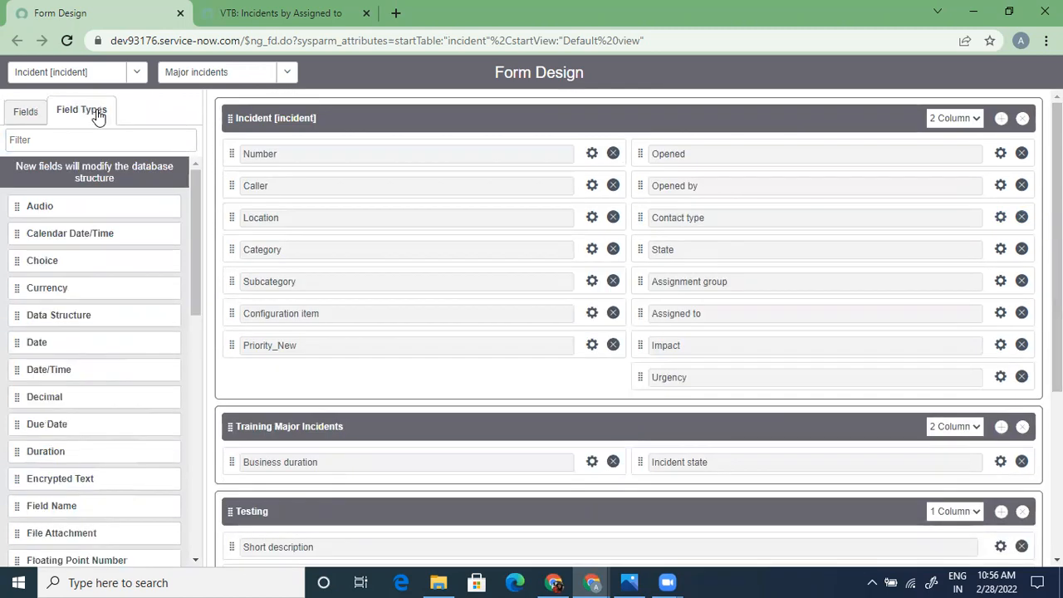
left_click(87, 141)
type("c")
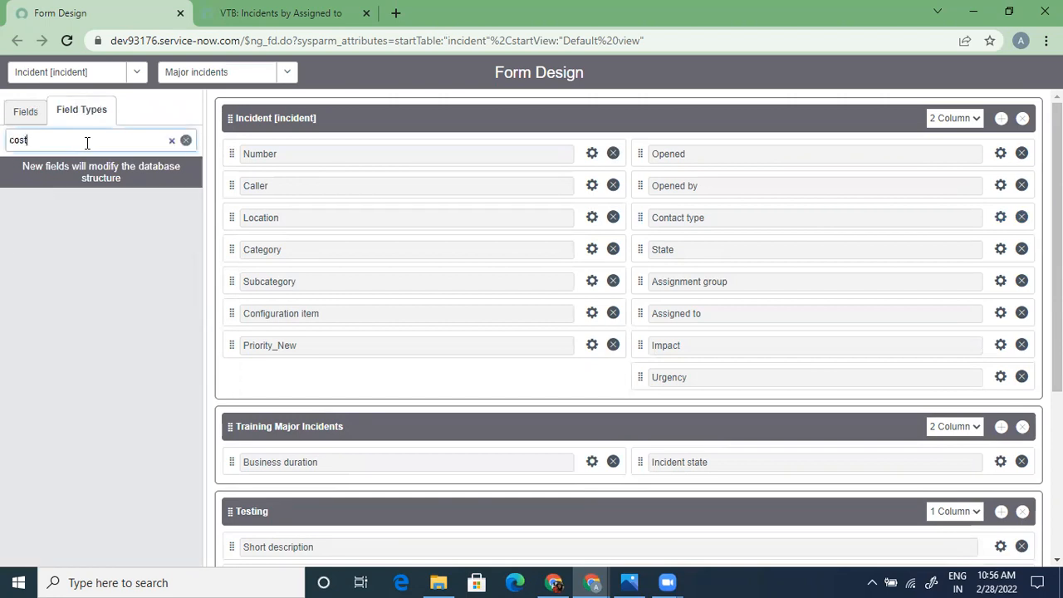
key("BackSpace")
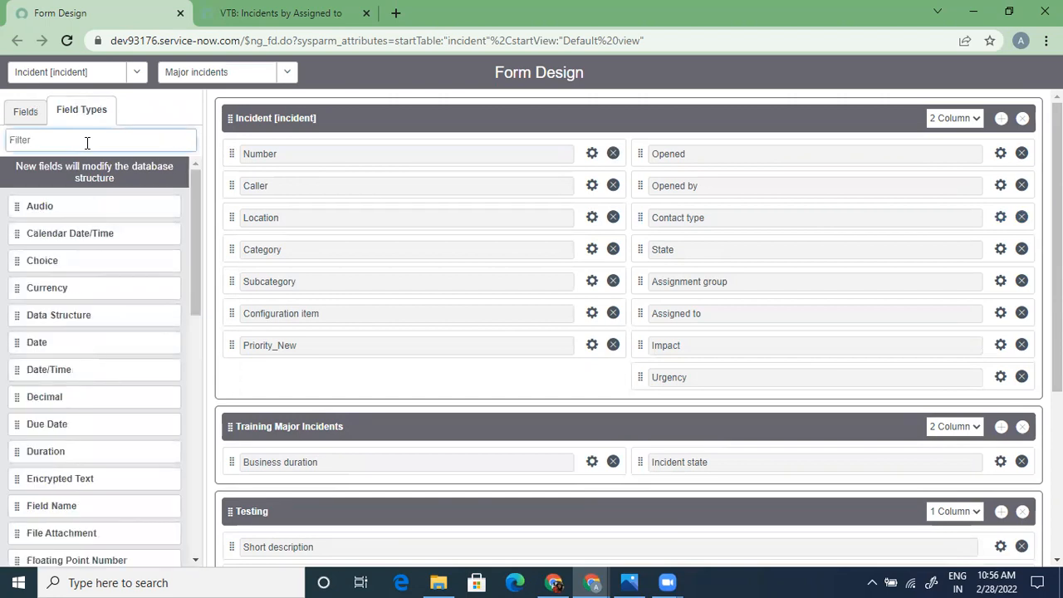
left_click(27, 114)
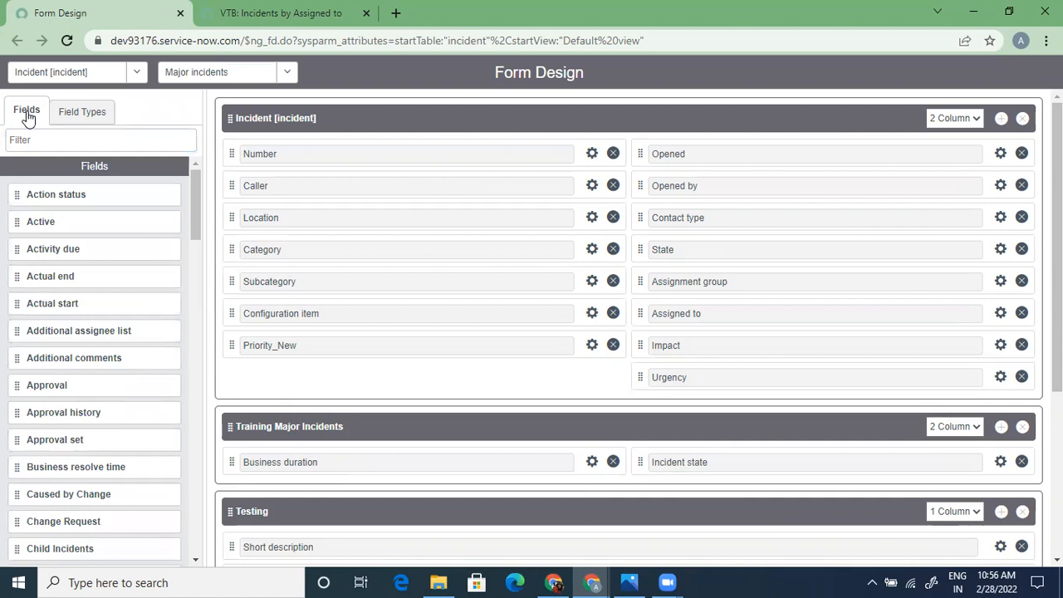
Step: Filter the field types by "price" and add a new Price field below Priority_New in the Incident section
left_click(81, 117)
left_click(75, 139)
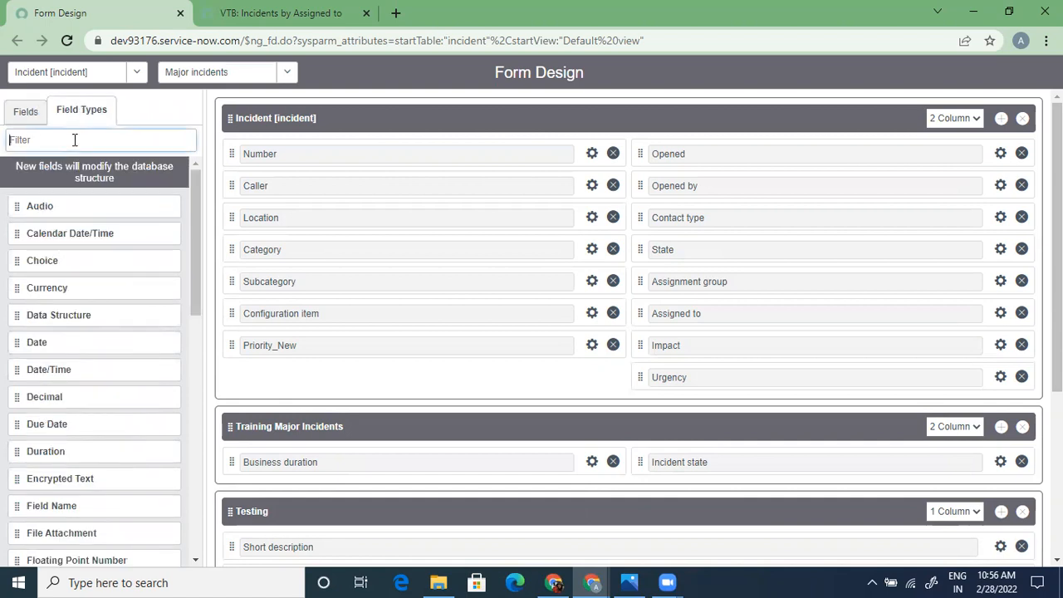
type("price")
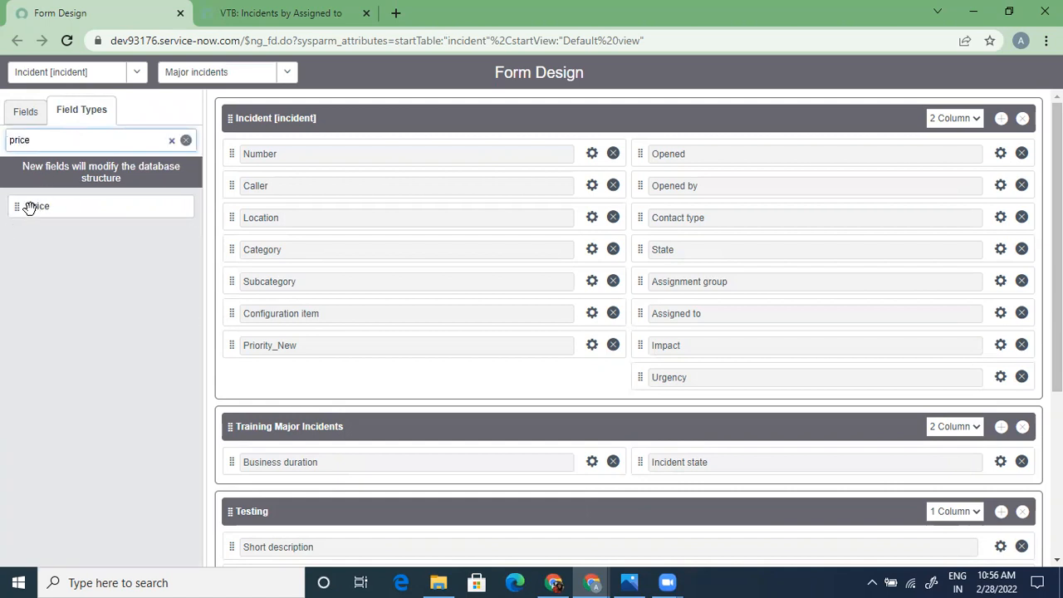
left_click_drag(34, 208, 265, 379)
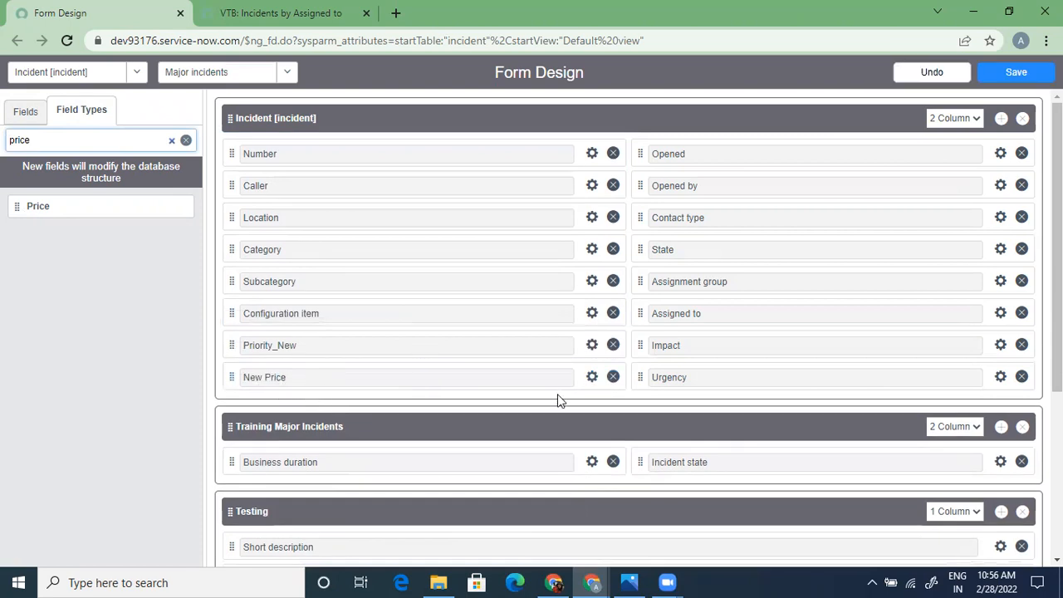
Step: Set the new Price field's label to Price_Cost in its properties, keeping the default field name
left_click(592, 377)
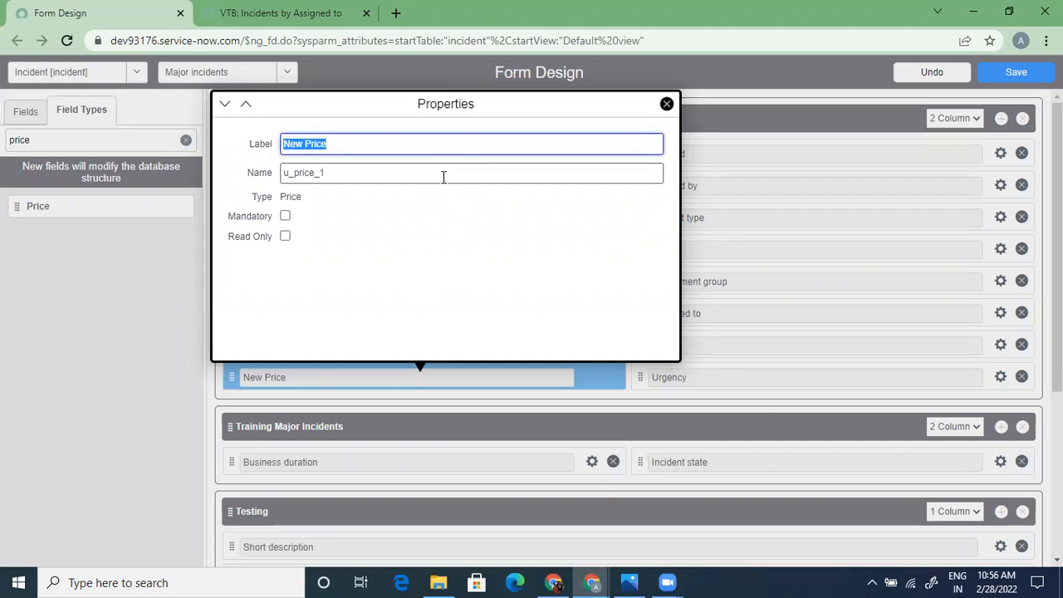
type("Price")
key("BackSpace")
key("BackSpace")
key("BackSpace")
type("ice_Cost")
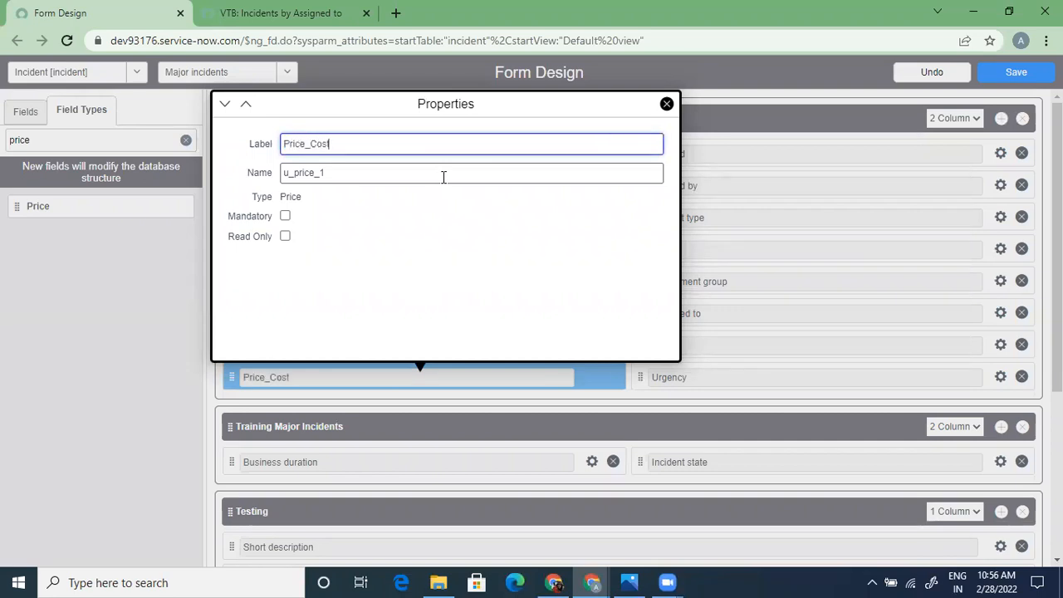
key("Tab")
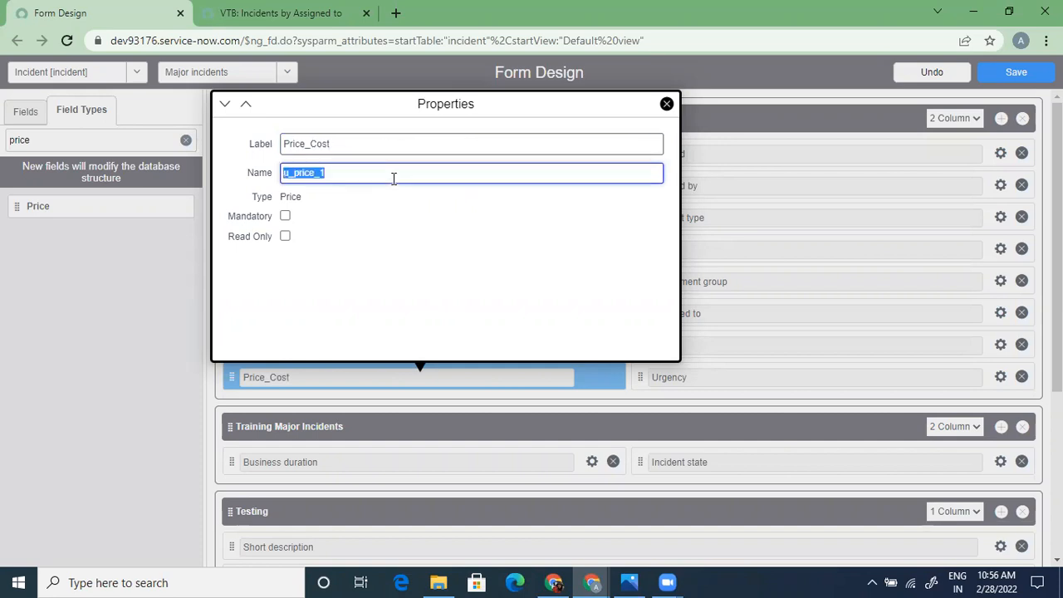
left_click(345, 213)
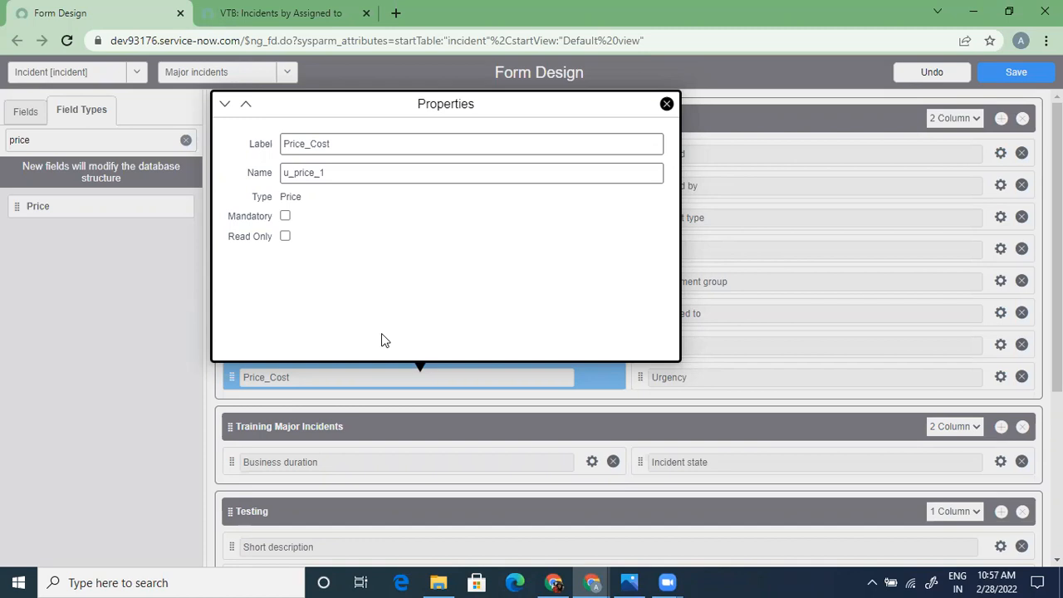
Step: Make the new Price_Cost field mandatory and save the Major incidents form design
left_click(285, 216)
left_click(667, 105)
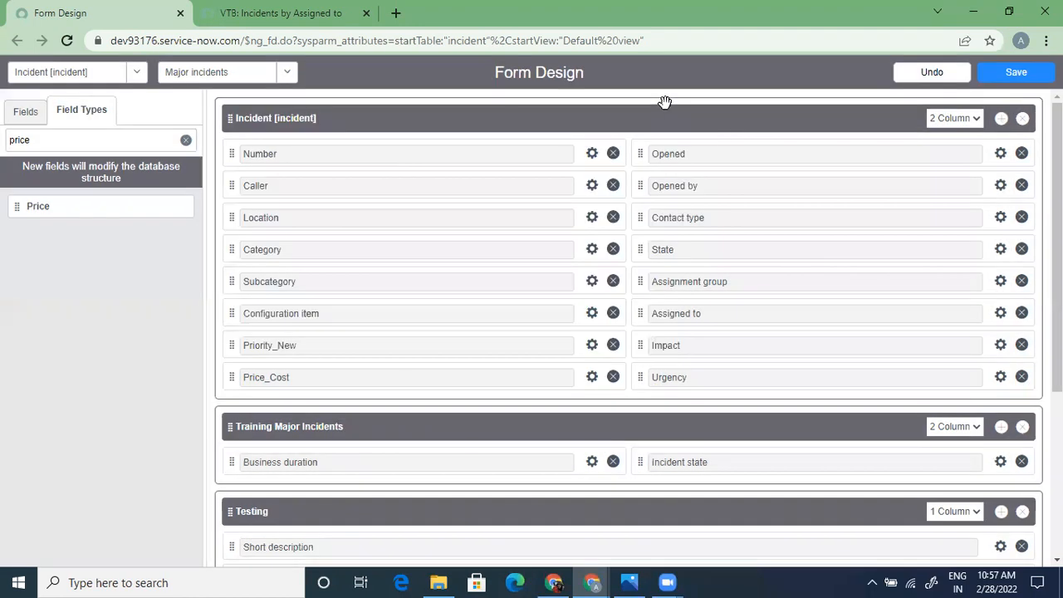
left_click(1016, 75)
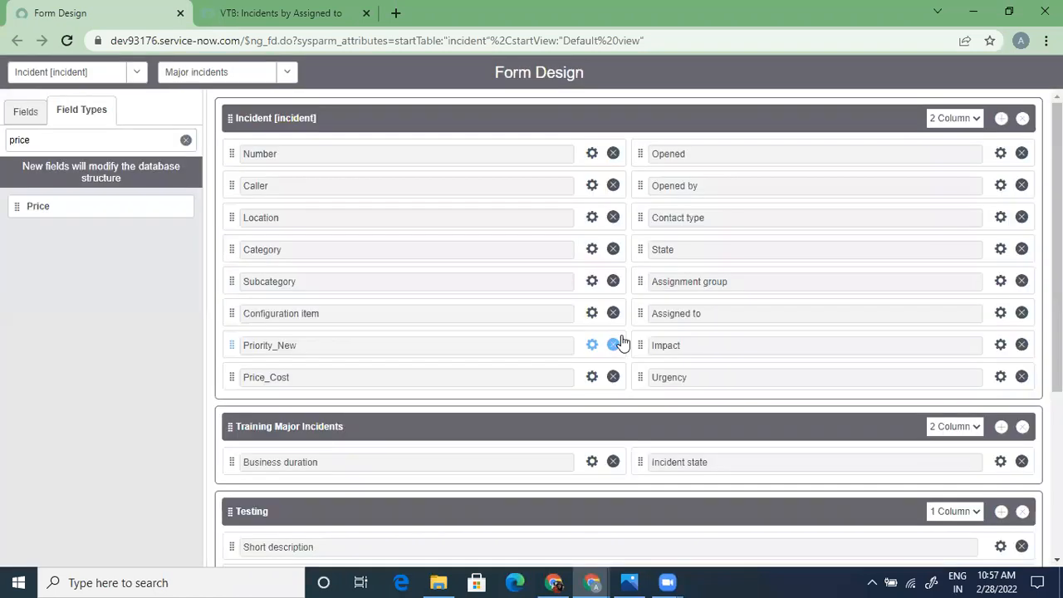
Step: Switch to the open incident record and reload its form to apply the saved Major incidents design
key("alt+Tab")
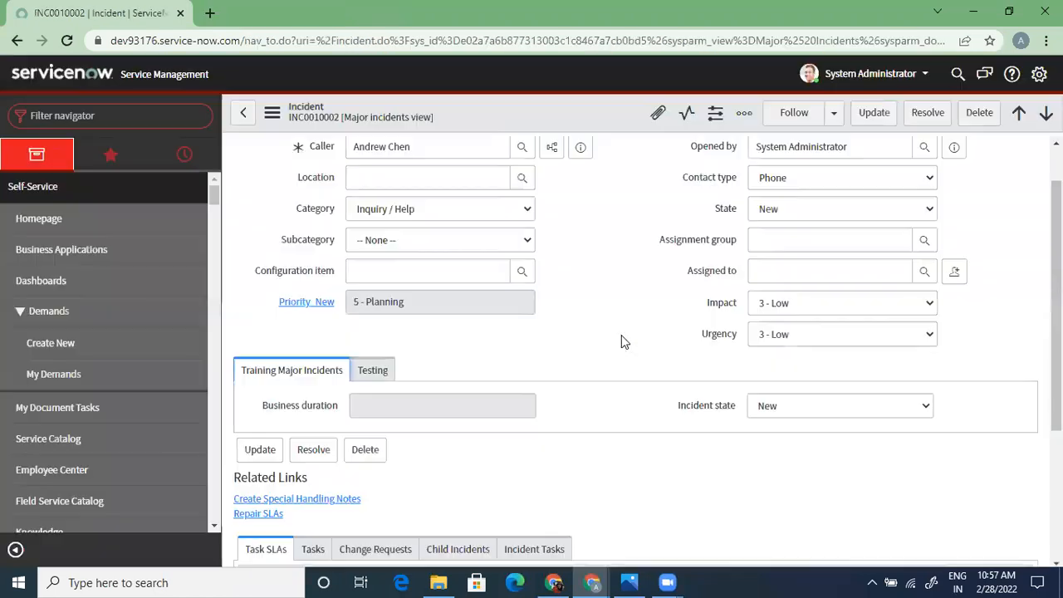
left_click(272, 112)
mouse_move(403, 458)
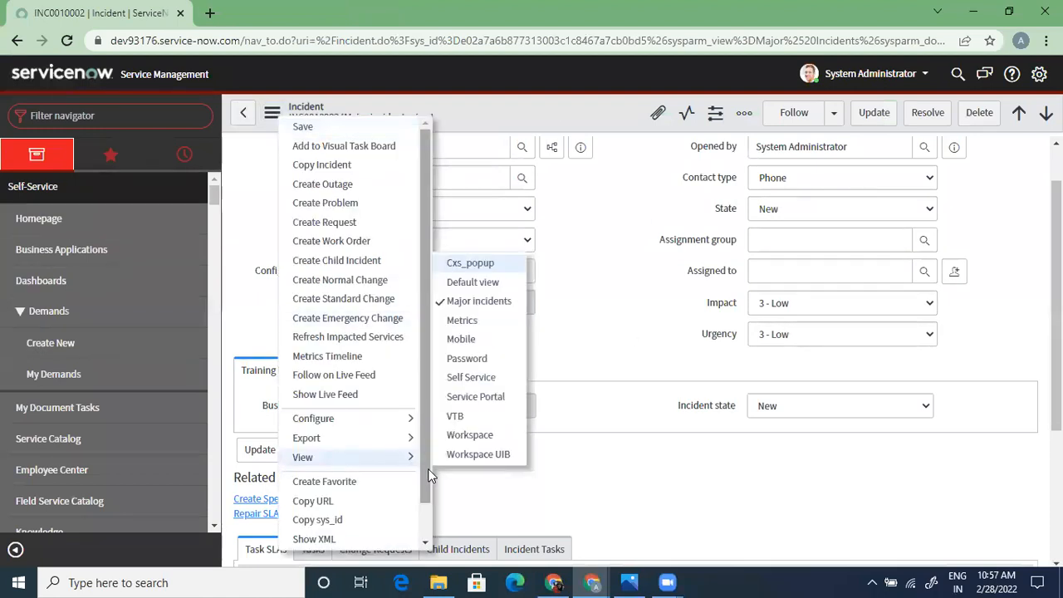
scroll(428, 469, "down", 1)
left_click(365, 541)
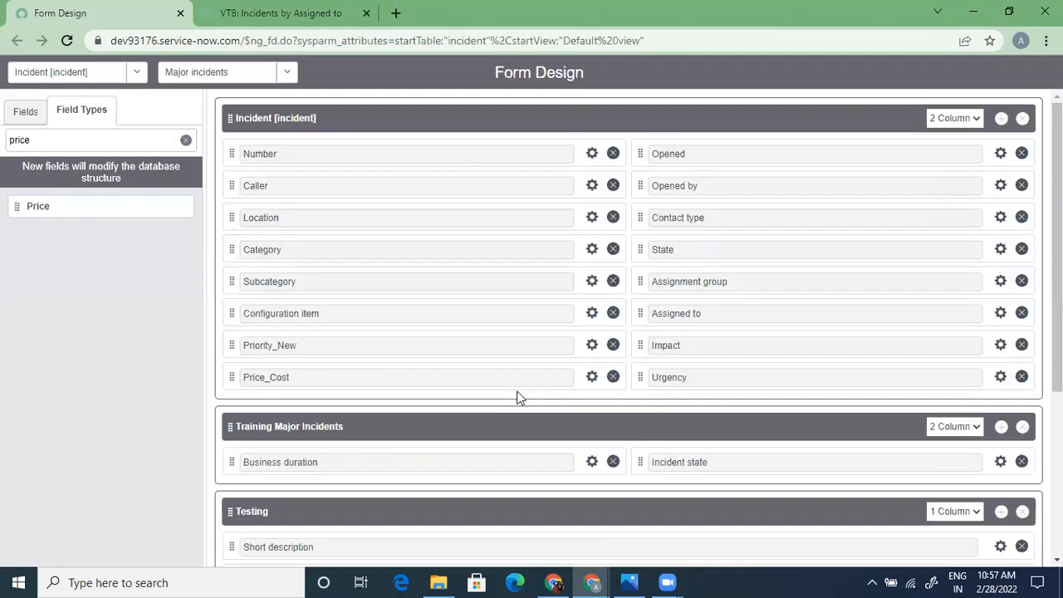
Step: Clear the price filter in Form Design, and look through the available field types and the incident table's existing fields
left_click(18, 112)
left_click(101, 111)
left_click(185, 141)
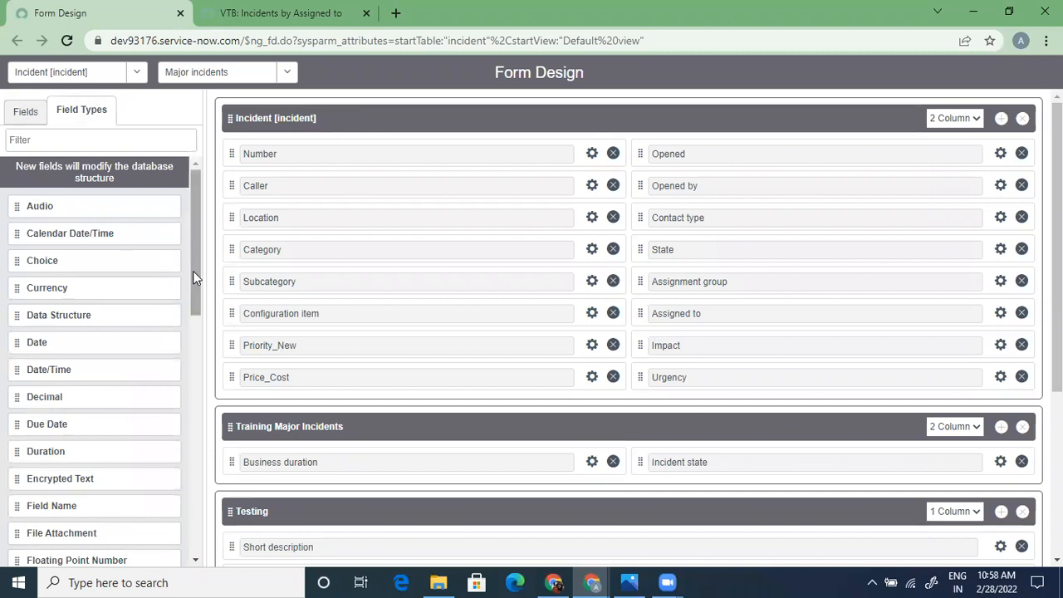
left_click_drag(195, 274, 200, 323)
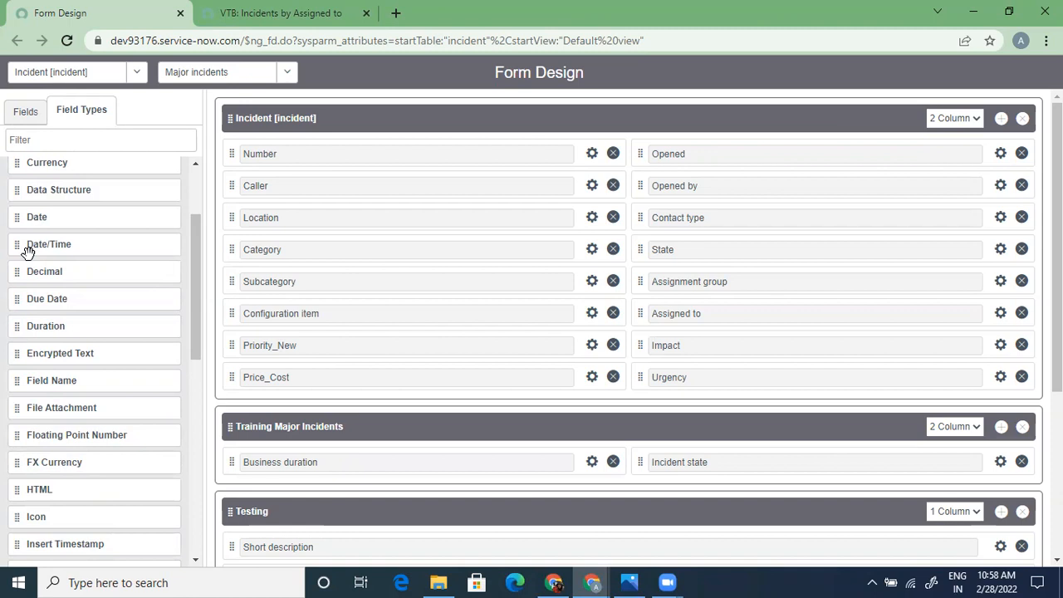
left_click_drag(198, 328, 197, 222)
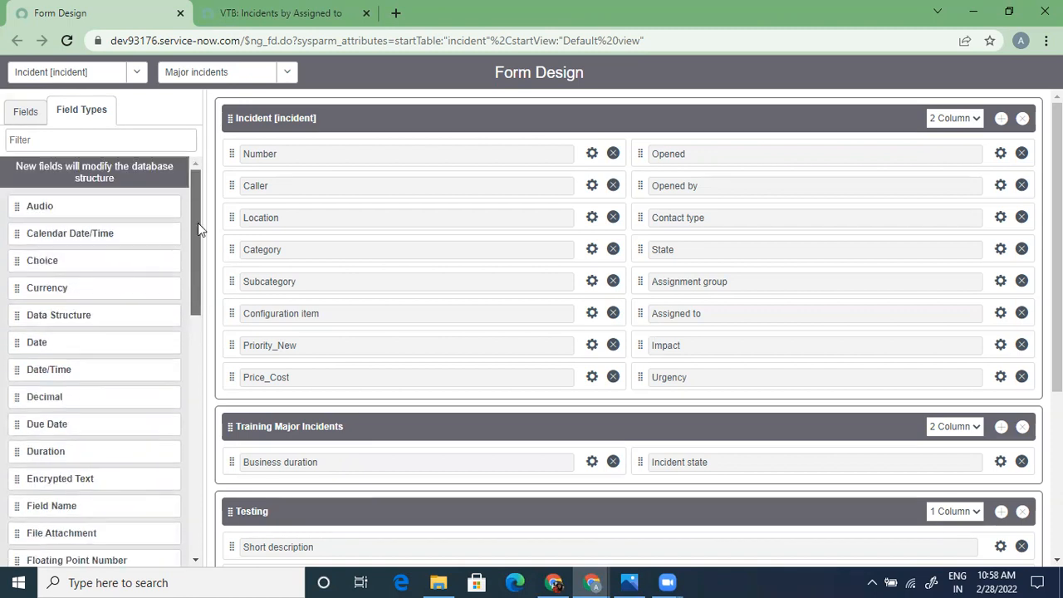
left_click(25, 110)
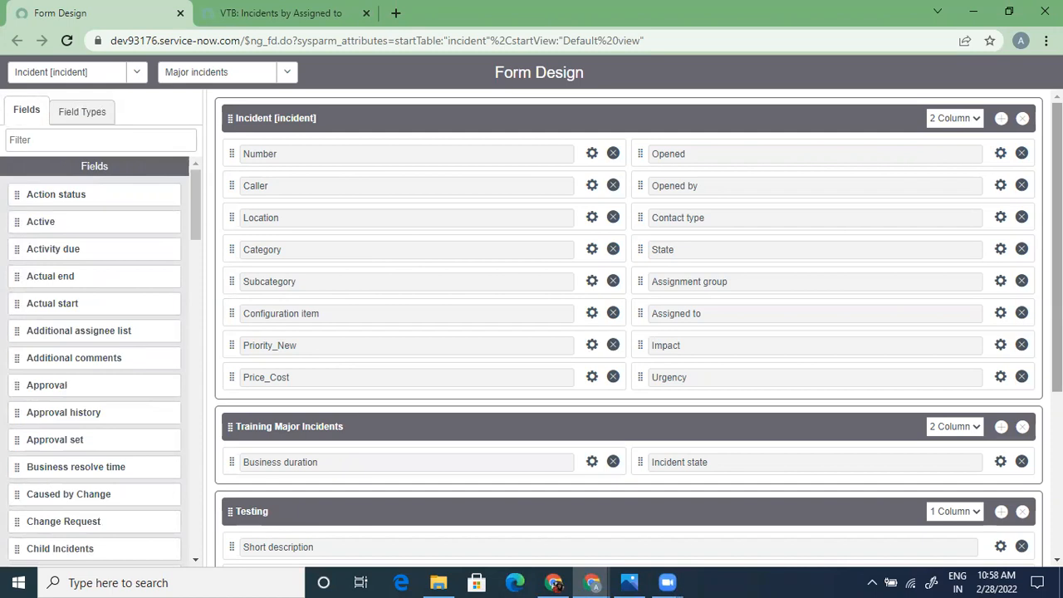
scroll(587, 283, "down", 3)
scroll(587, 283, "up", 3)
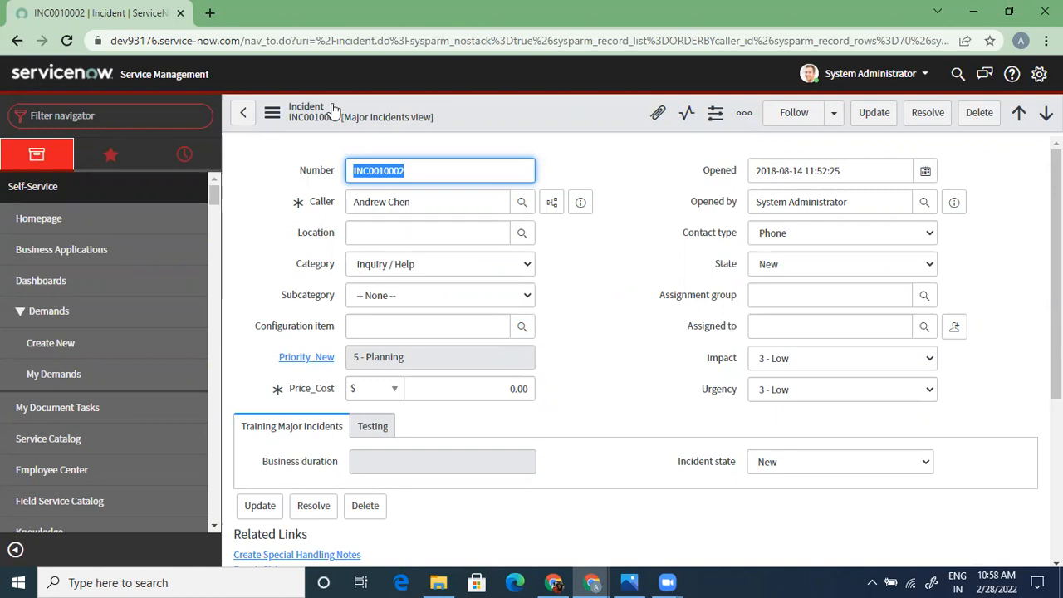
Step: Examine the Configure and View options available for the incident form
left_click(271, 112)
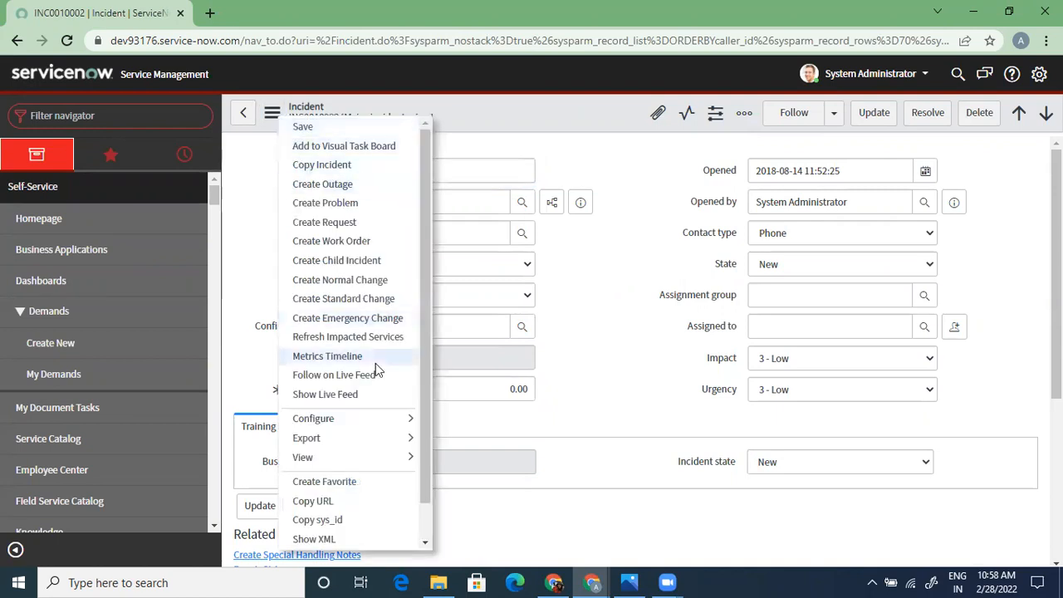
mouse_move(369, 427)
left_click(512, 203)
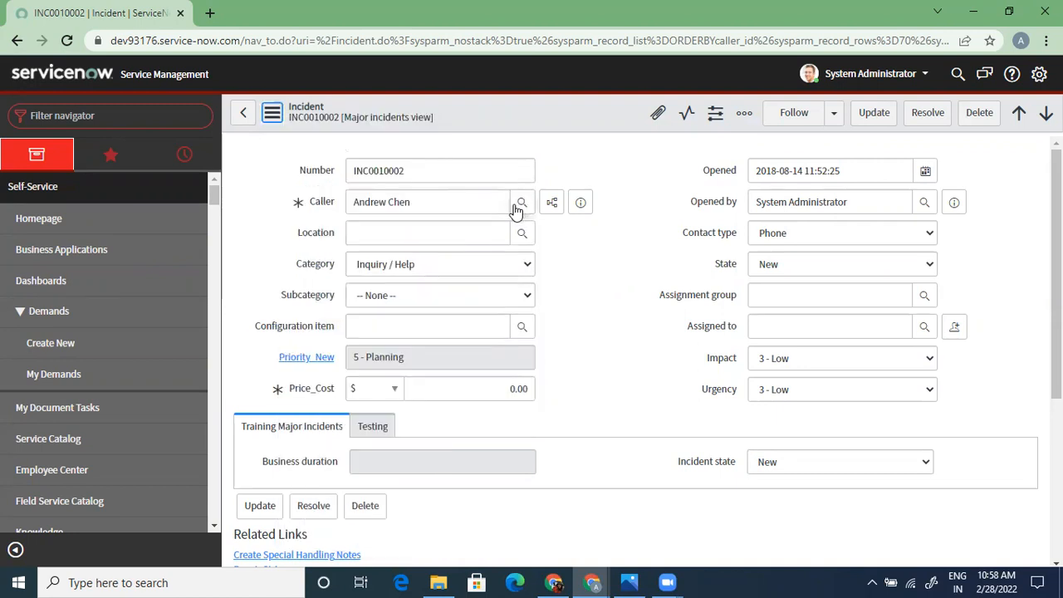
left_click(274, 116)
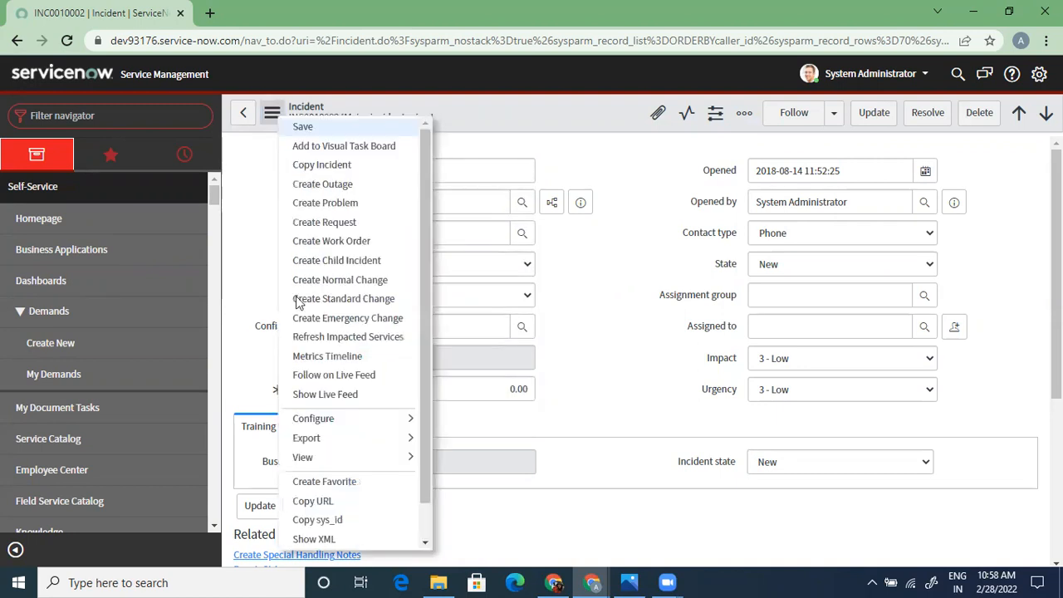
left_click(309, 410)
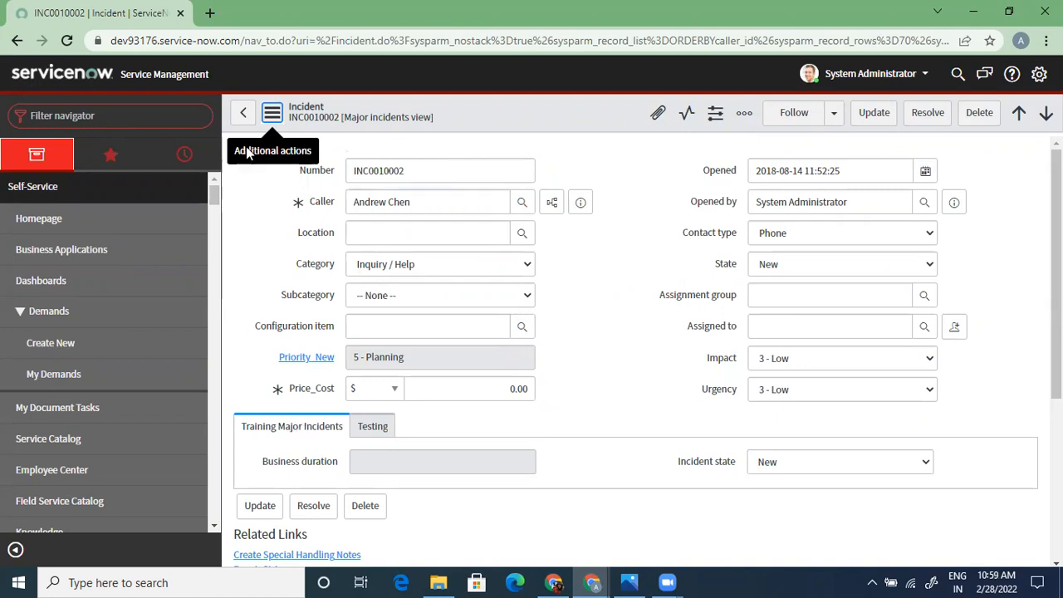
left_click(272, 113)
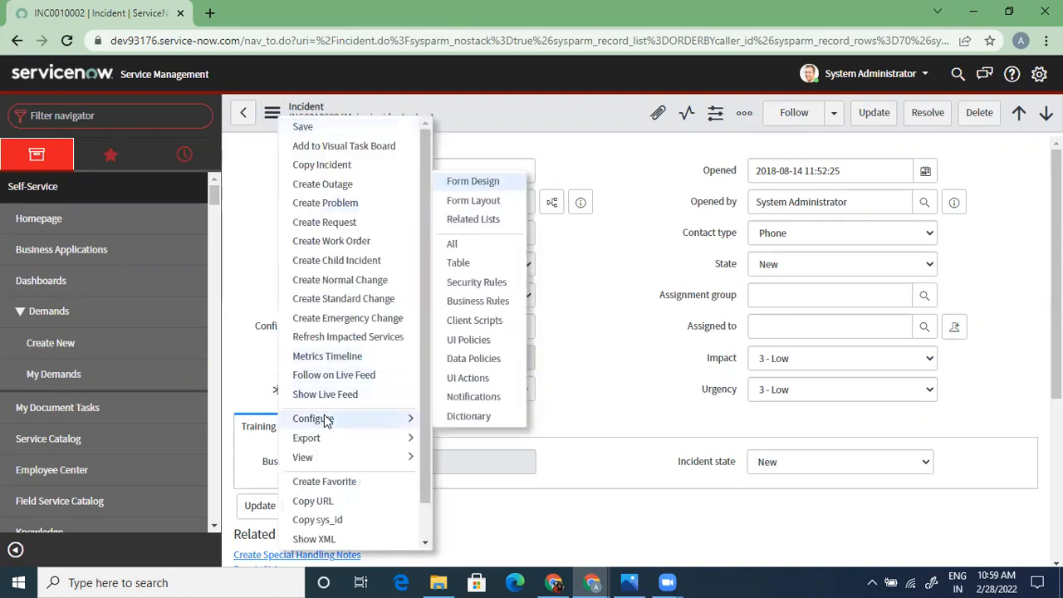
mouse_move(347, 460)
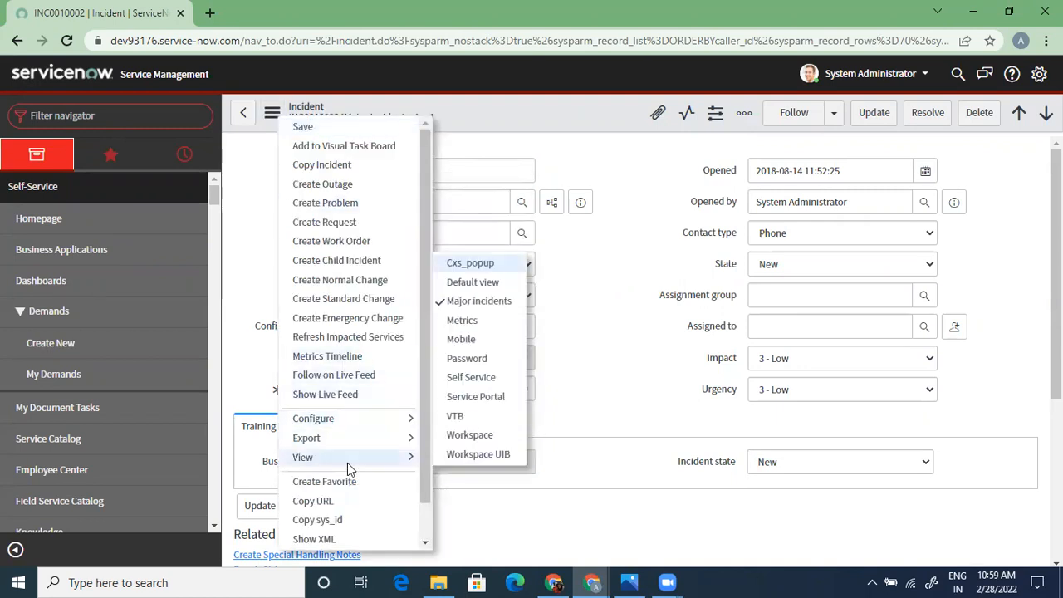
left_click(468, 284)
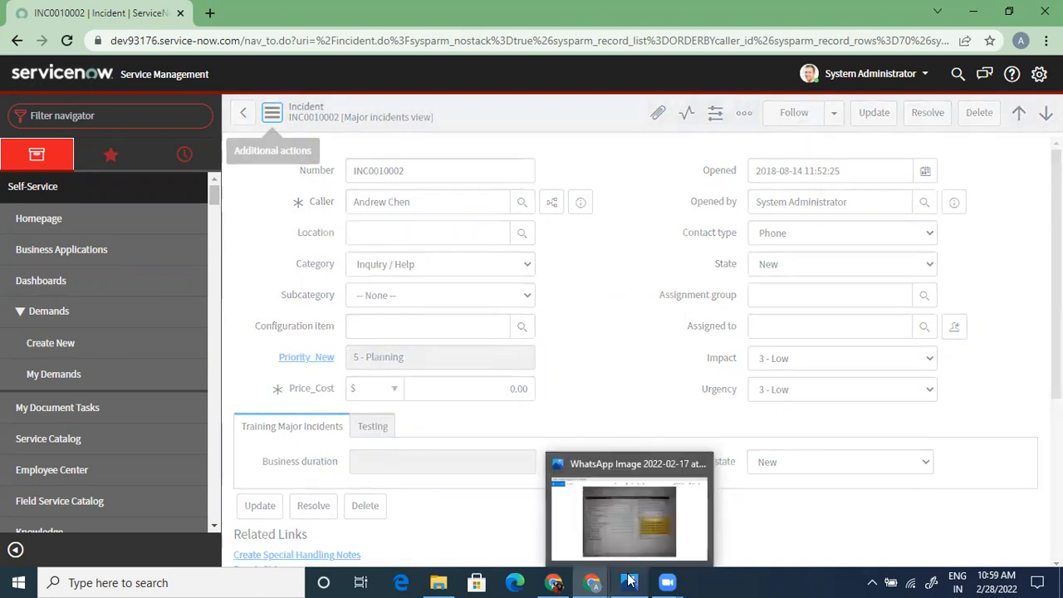
Step: Switch to the ServiceNow learning course window and look through the course outline around Forms Overview
mouse_move(588, 580)
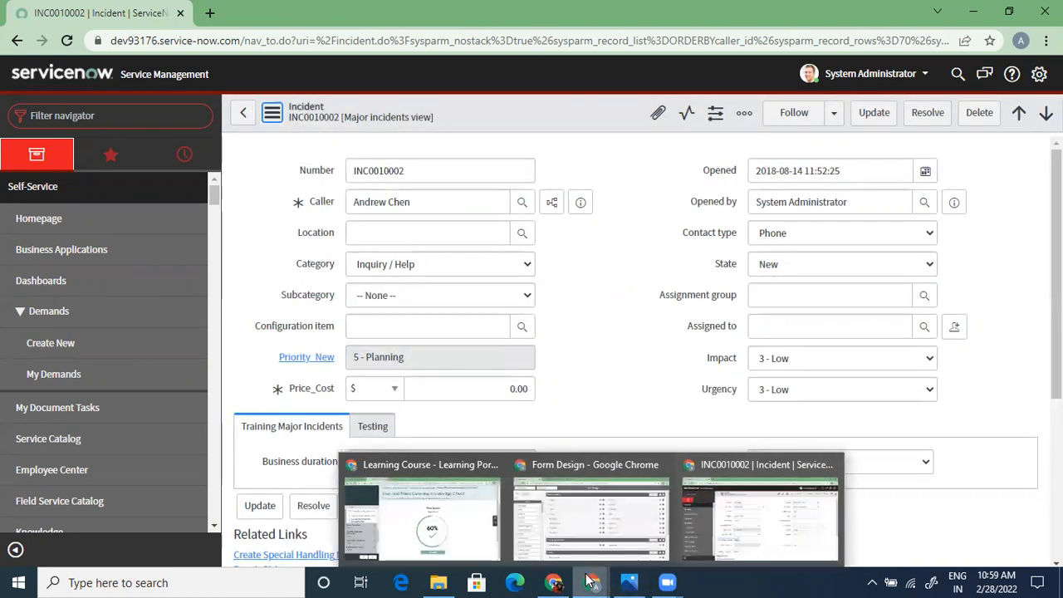
left_click(436, 513)
left_click_drag(224, 374, 218, 436)
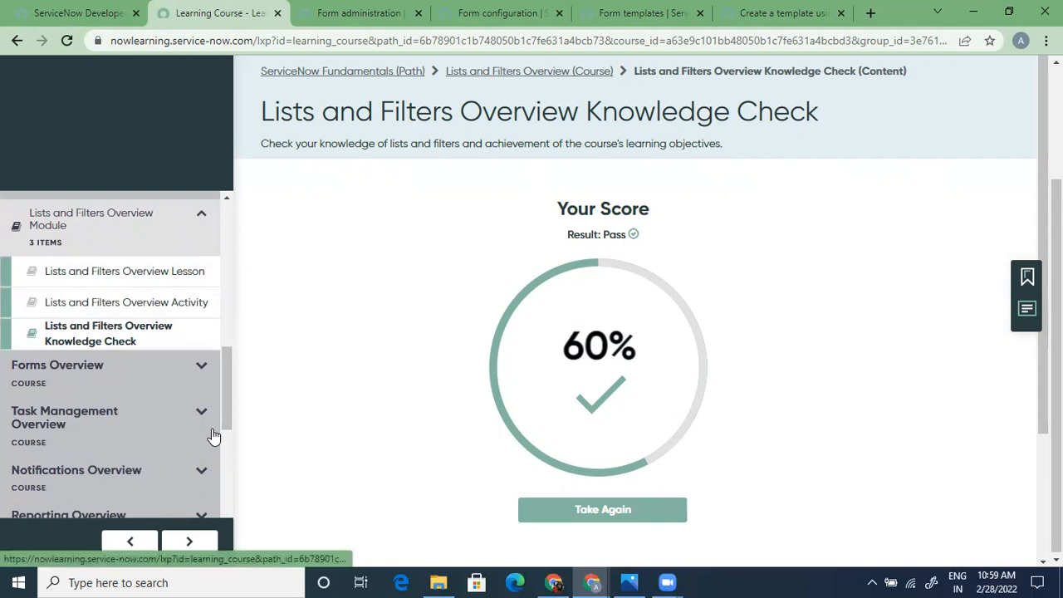